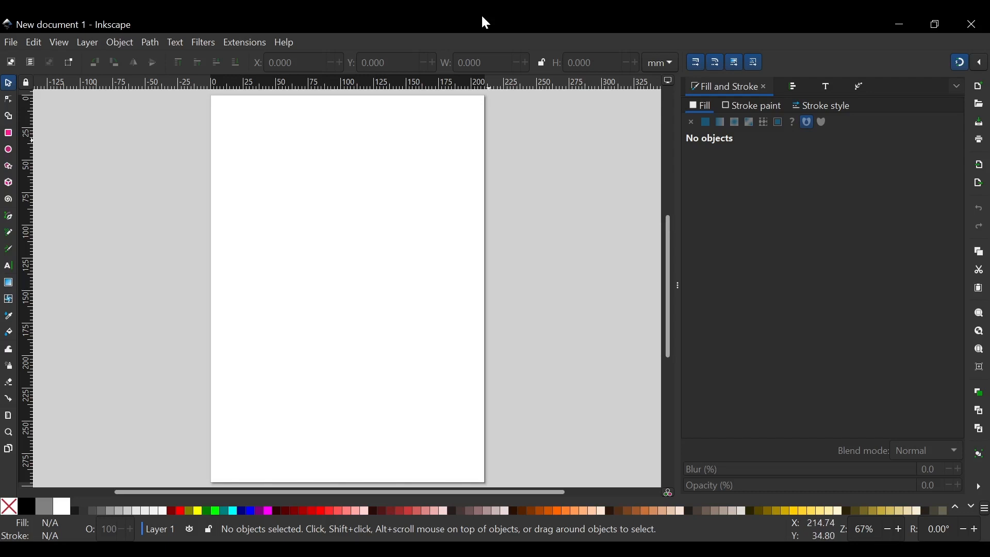
Turn off the page border in the document properties and set the page background colour's lightness to 45.
{"action": "left_click", "coordinate": [12, 43]}
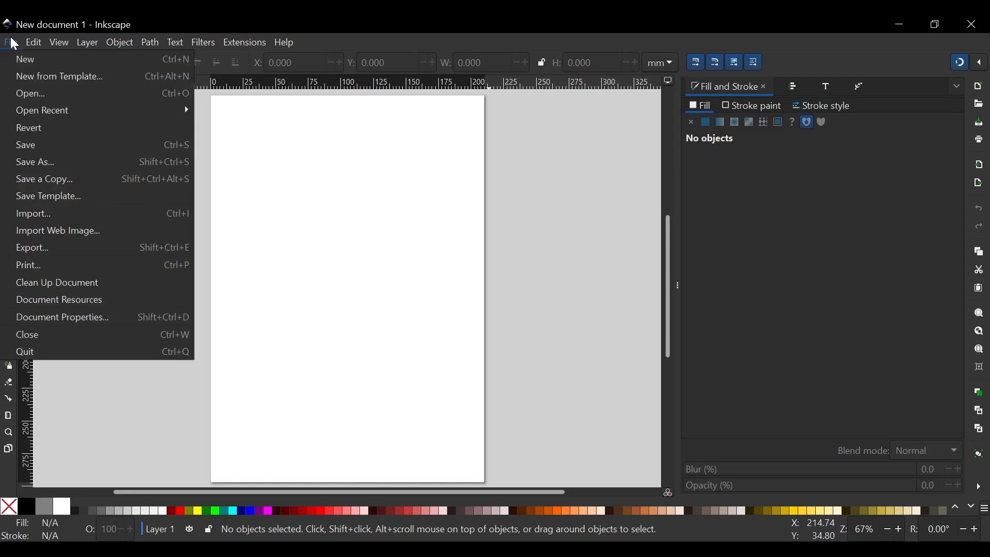
{"action": "left_click", "coordinate": [90, 318]}
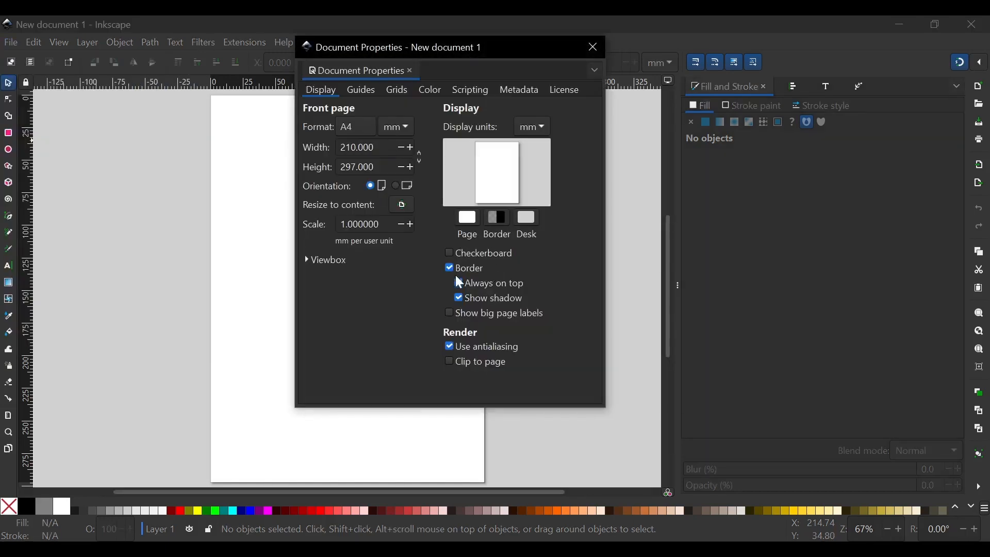
{"action": "left_click", "coordinate": [451, 269]}
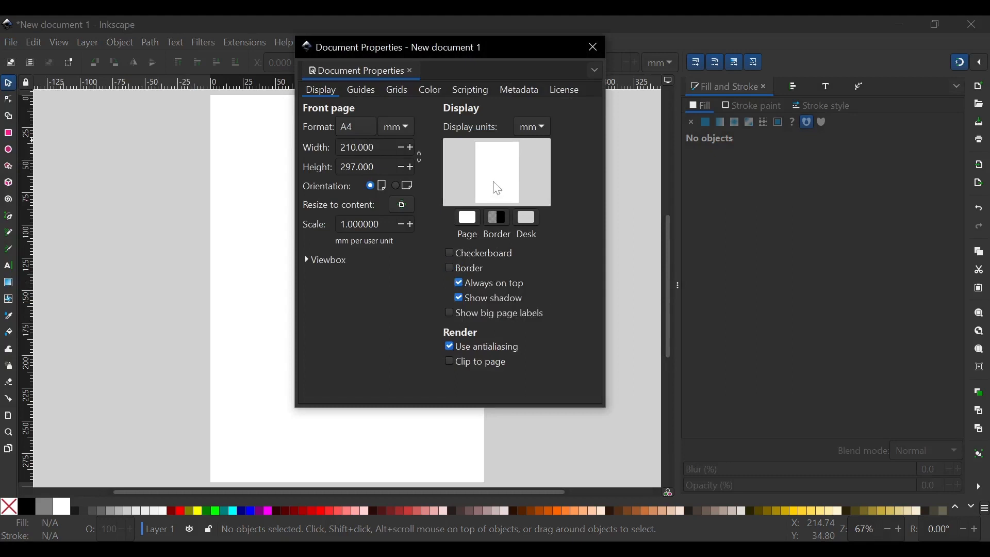
{"action": "left_click", "coordinate": [468, 220]}
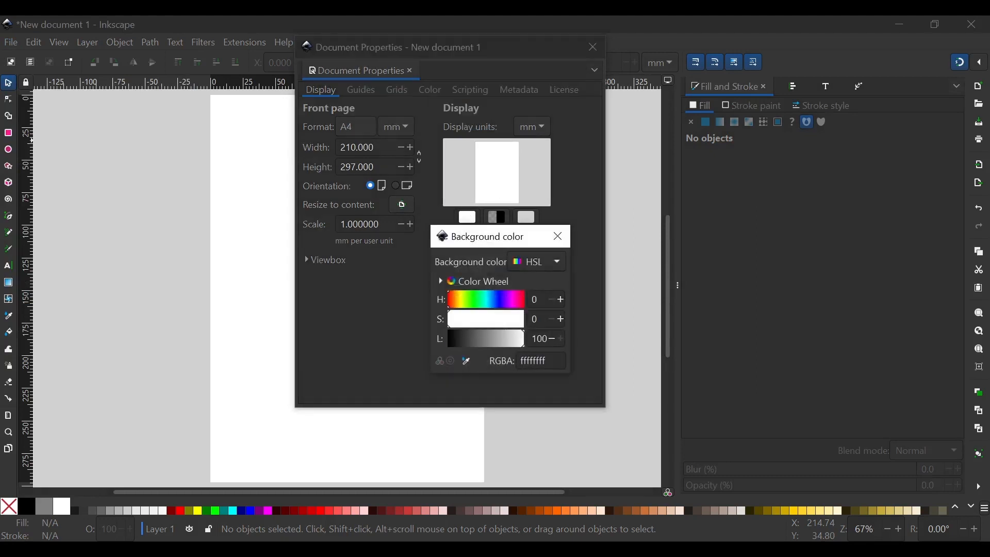
{"action": "type", "text": "45"}
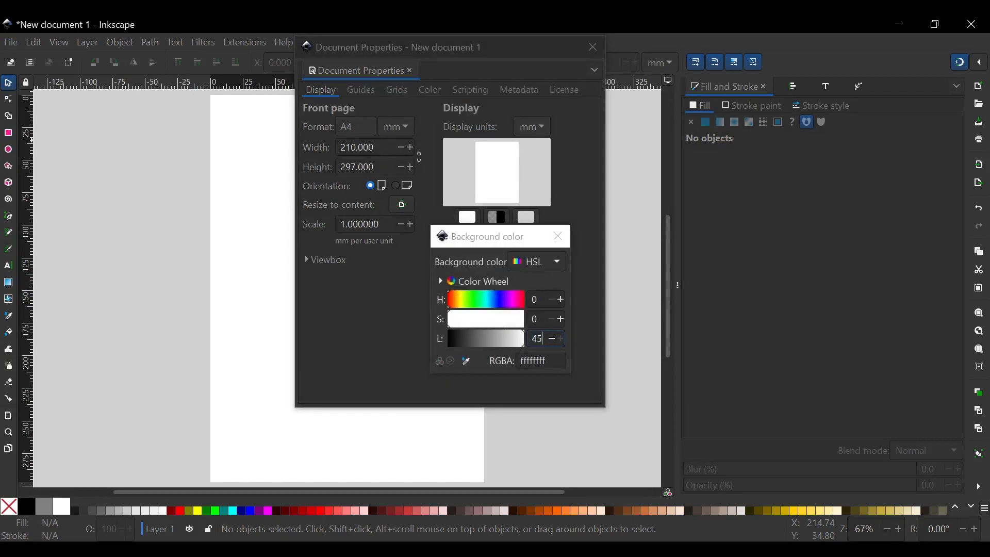
{"action": "key", "text": "Return"}
{"action": "left_click", "coordinate": [583, 296]}
Set the desk colour's lightness to 45, close the document properties and widen the canvas area slightly.
{"action": "left_click", "coordinate": [528, 225]}
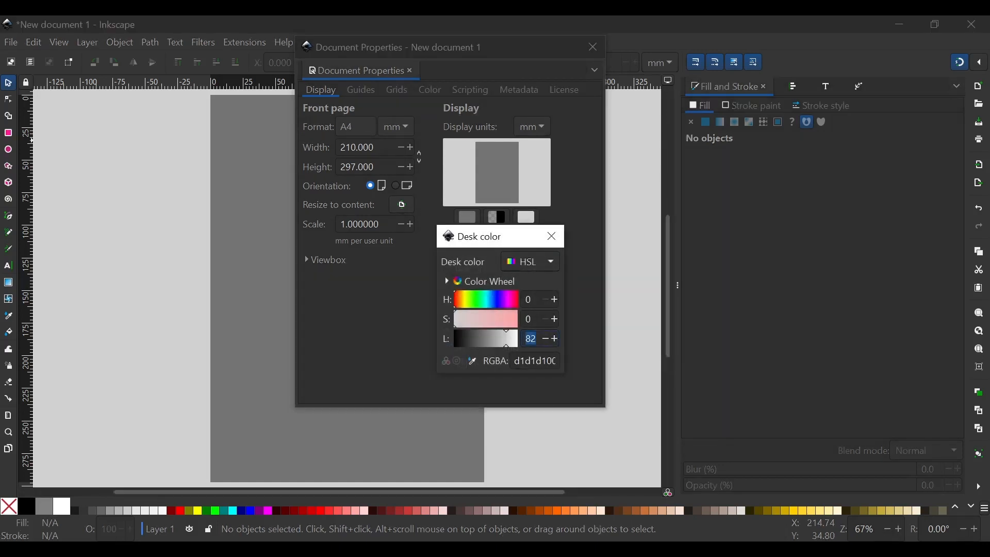
{"action": "key", "text": "Return"}
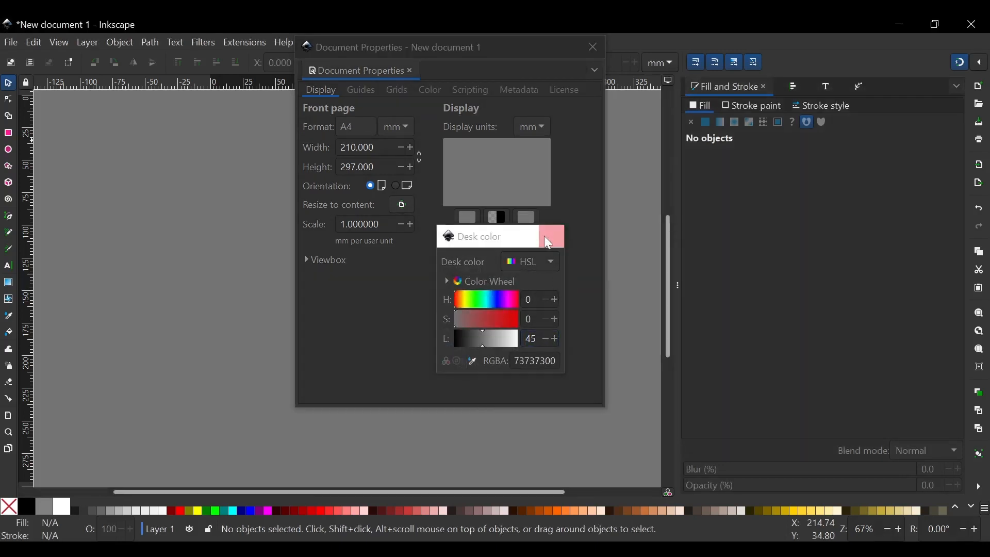
{"action": "left_click", "coordinate": [552, 236]}
{"action": "left_click", "coordinate": [595, 48]}
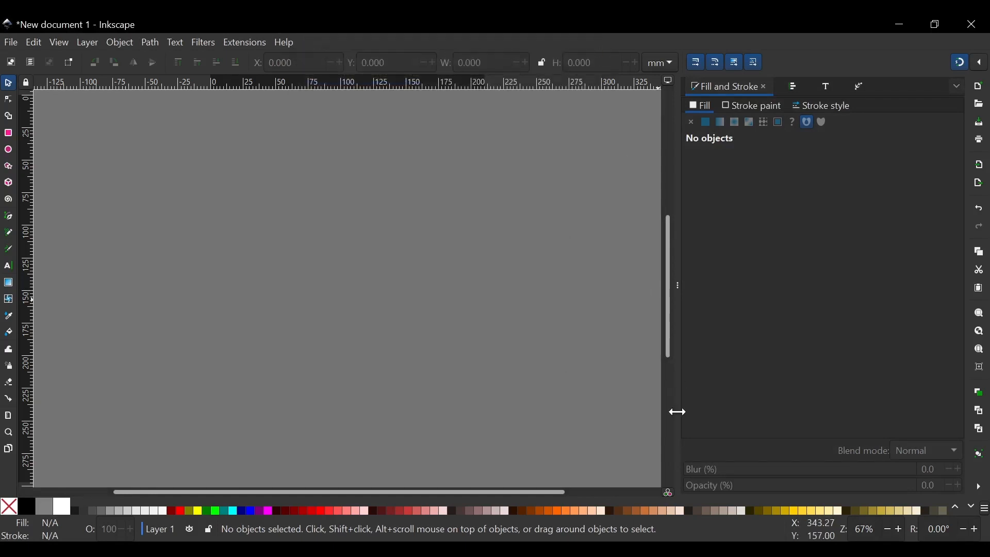
{"action": "left_click_drag", "start_coordinate": [678, 413], "coordinate": [703, 411]}
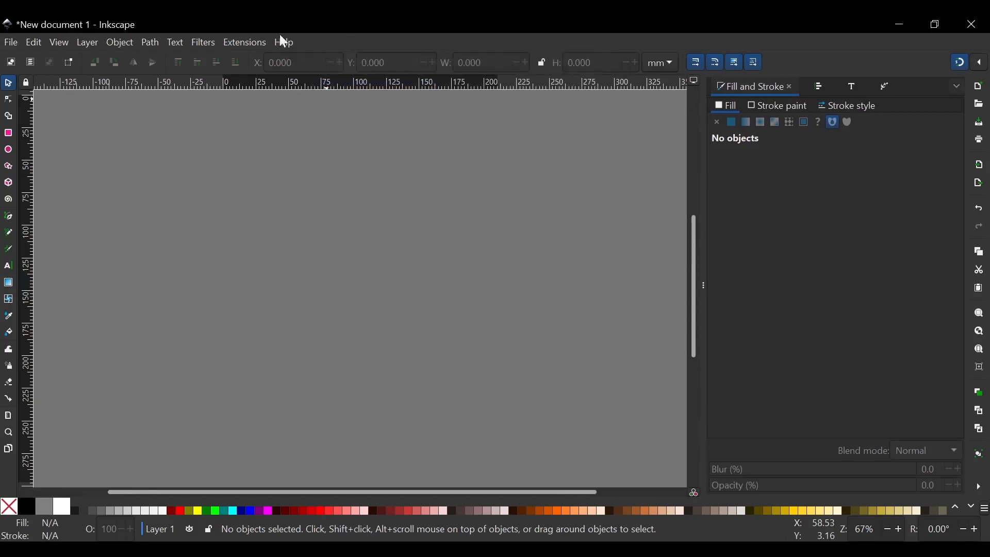
Create the text "TORONTO" on the canvas in capitals, using the KNIGHT WARRIOR font at 686.2195 pt.
{"action": "left_click", "coordinate": [6, 269]}
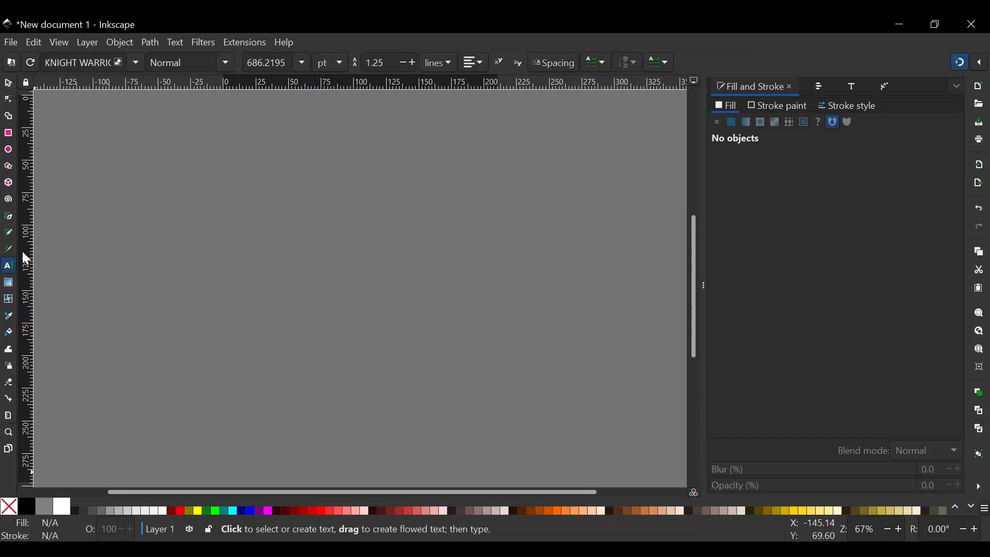
{"action": "left_click", "coordinate": [284, 223]}
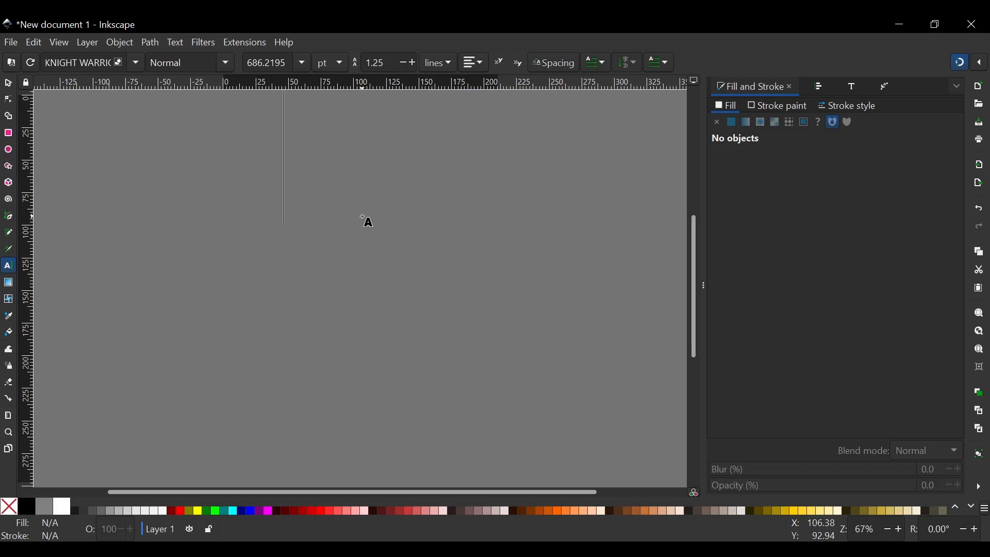
{"action": "scroll", "coordinate": [368, 220], "scroll_direction": "up", "scroll_amount": 2}
{"action": "key", "text": "Caps_Lock"}
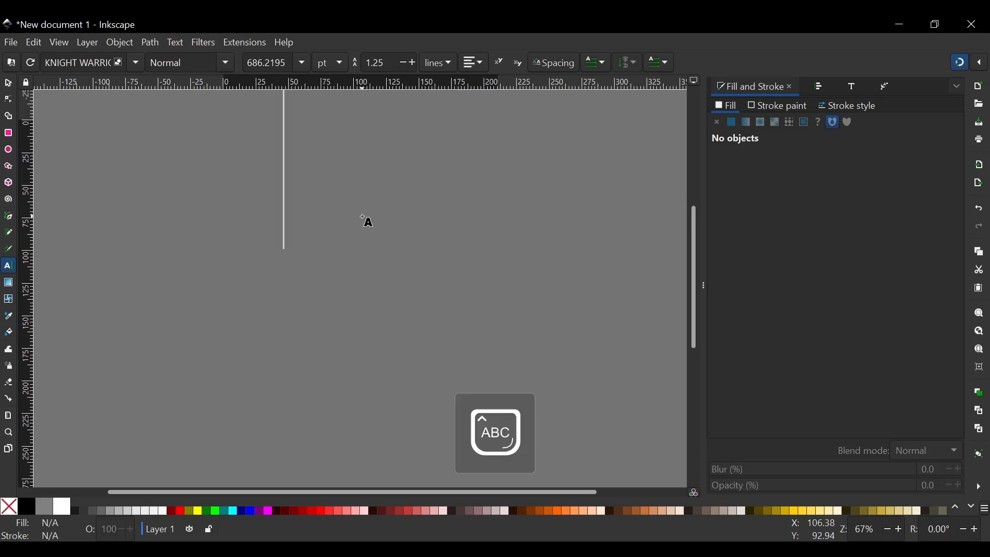
{"action": "type", "text": "TOK"}
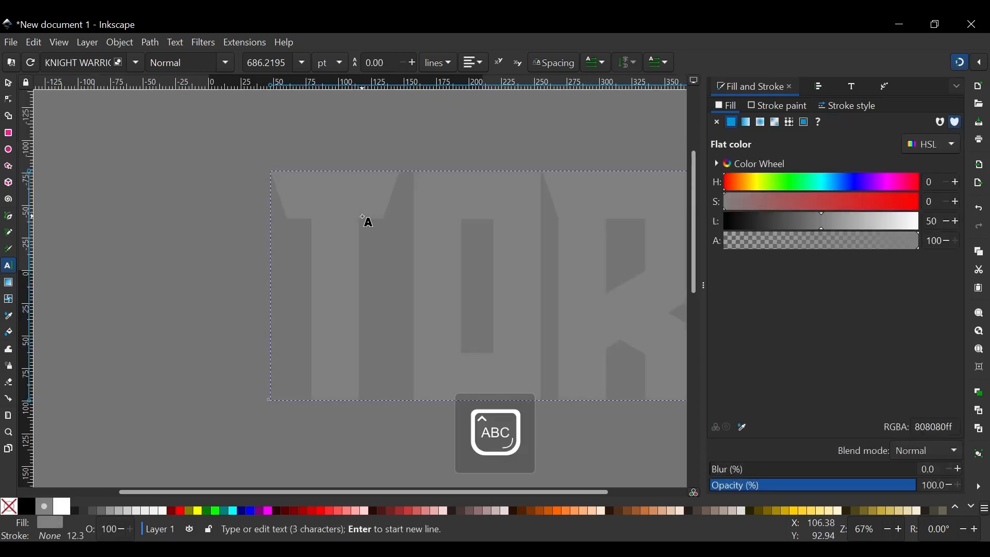
{"action": "type", "text": "ONTO"}
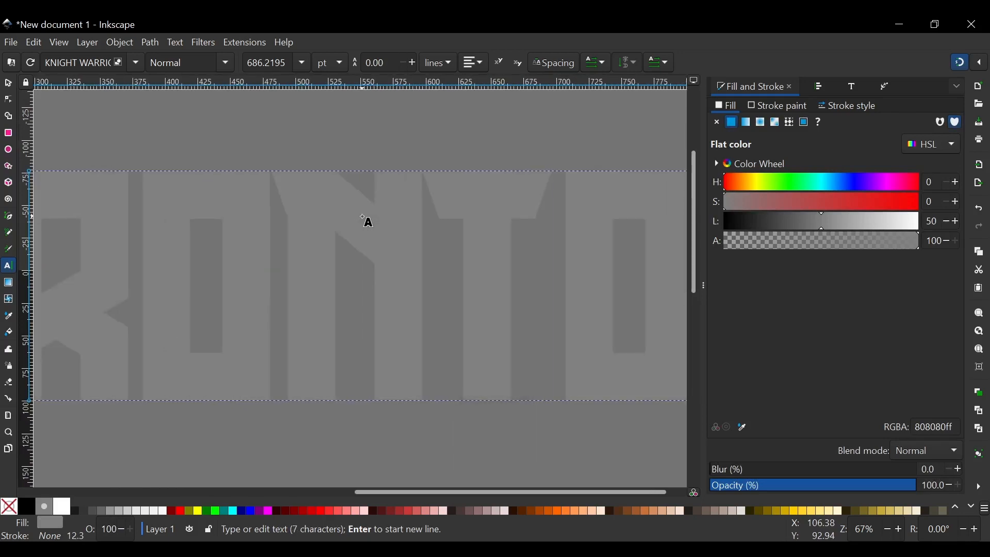
{"action": "key", "text": "Caps_Lock"}
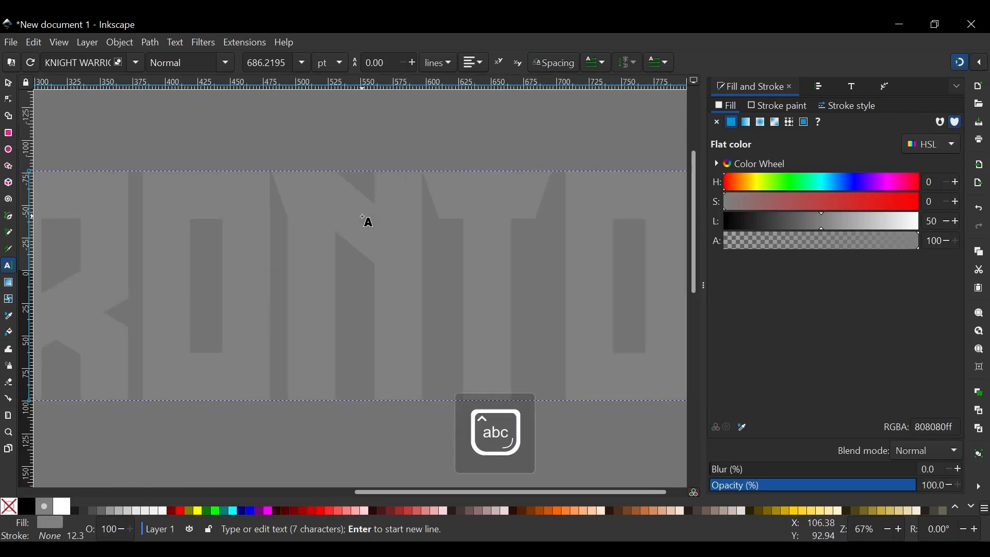
Fill the TORONTO text with black and move it to about X 116 mm, Y -75 mm.
{"action": "left_click", "coordinate": [9, 84]}
{"action": "scroll", "coordinate": [336, 233], "scroll_direction": "down", "scroll_amount": 1}
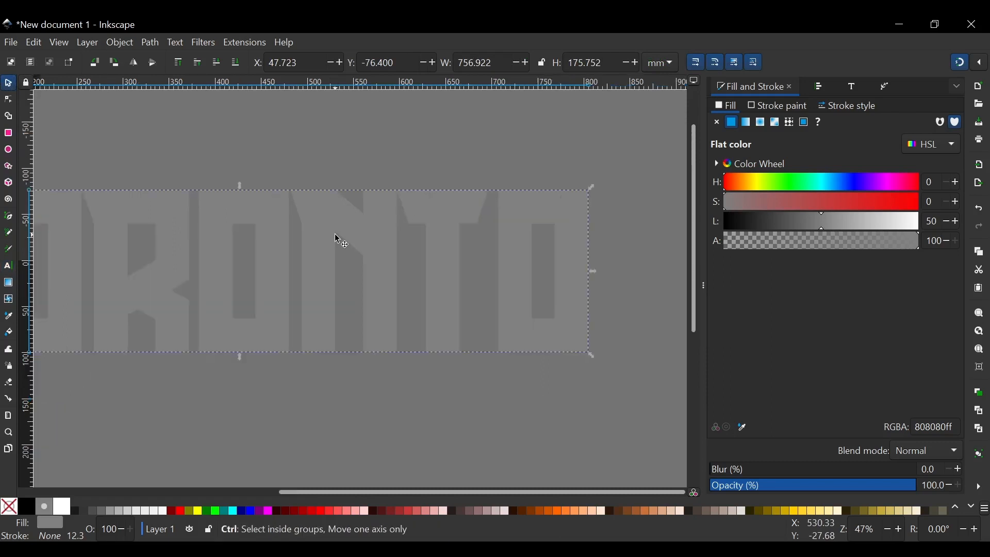
{"action": "scroll", "coordinate": [335, 233], "scroll_direction": "down", "scroll_amount": 1}
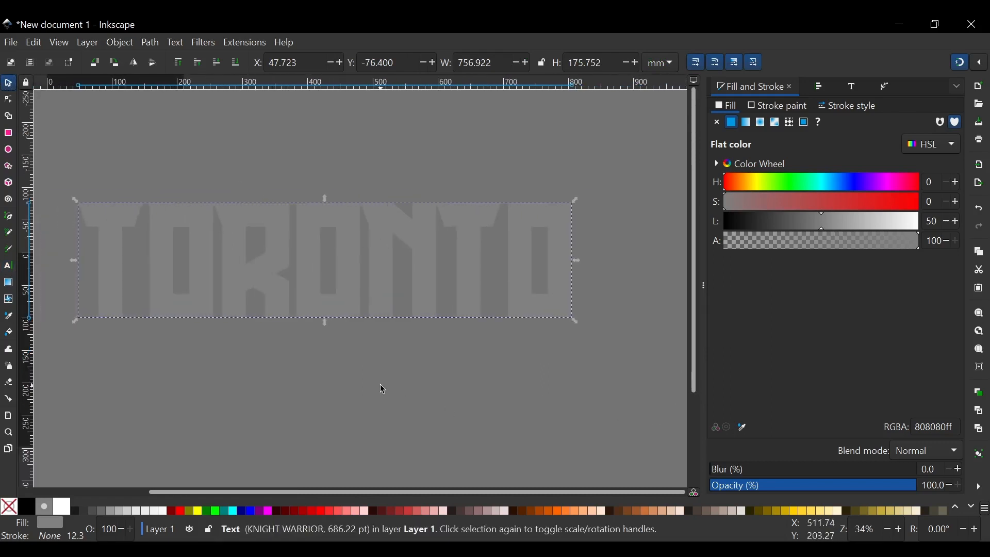
{"action": "left_click", "coordinate": [29, 509]}
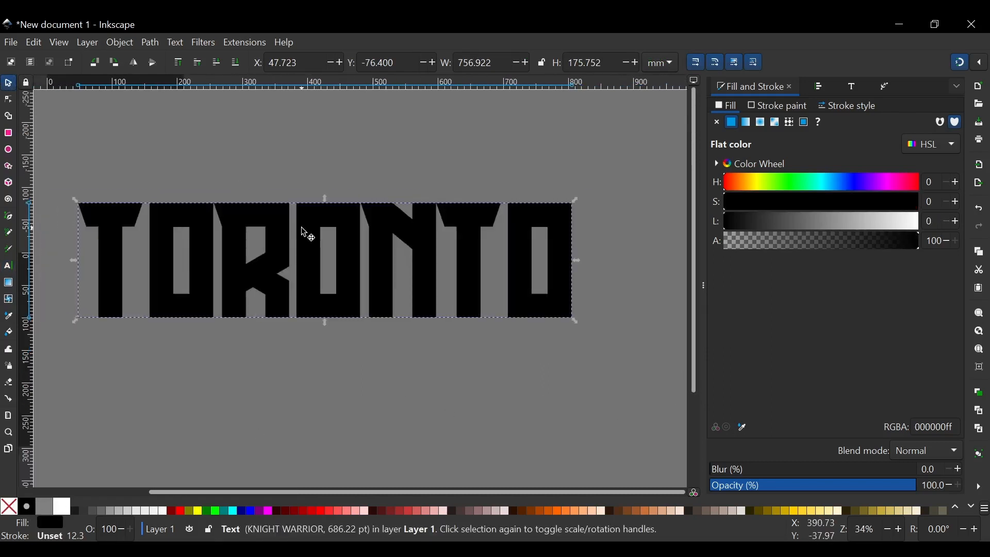
{"action": "left_click_drag", "start_coordinate": [340, 226], "coordinate": [364, 240]}
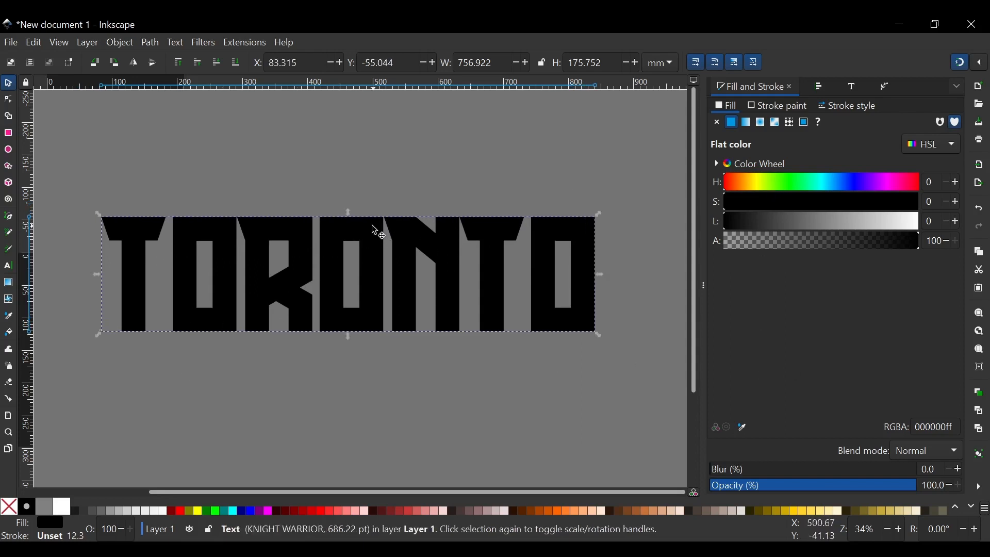
{"action": "mouse_move", "coordinate": [394, 219]}
{"action": "left_mouse_down"}
{"action": "mouse_move", "coordinate": [424, 200]}
{"action": "mouse_move", "coordinate": [389, 213]}
{"action": "mouse_move", "coordinate": [405, 213]}
{"action": "left_mouse_up"}
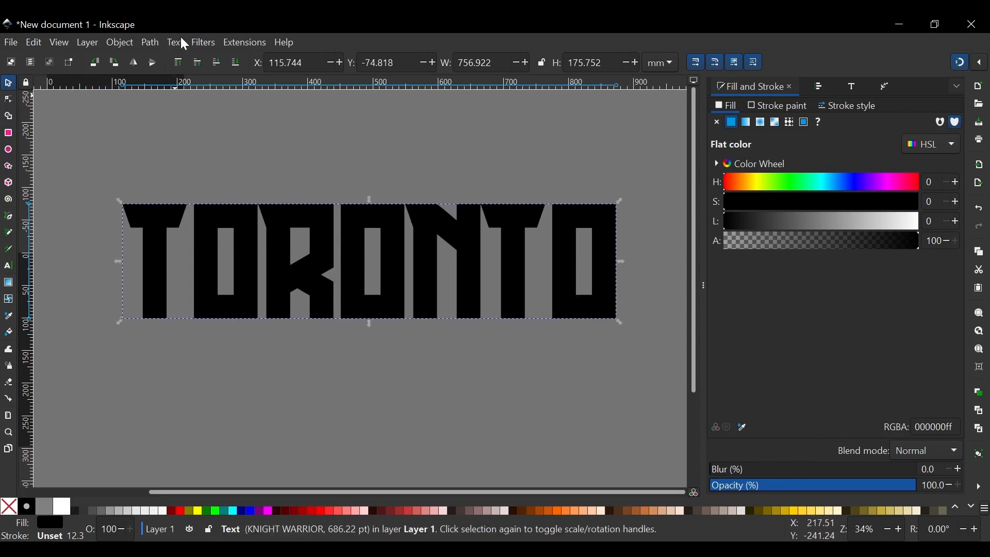
Convert the TORONTO text to a path, break it apart into separate shapes and deselect them.
{"action": "left_click", "coordinate": [150, 43]}
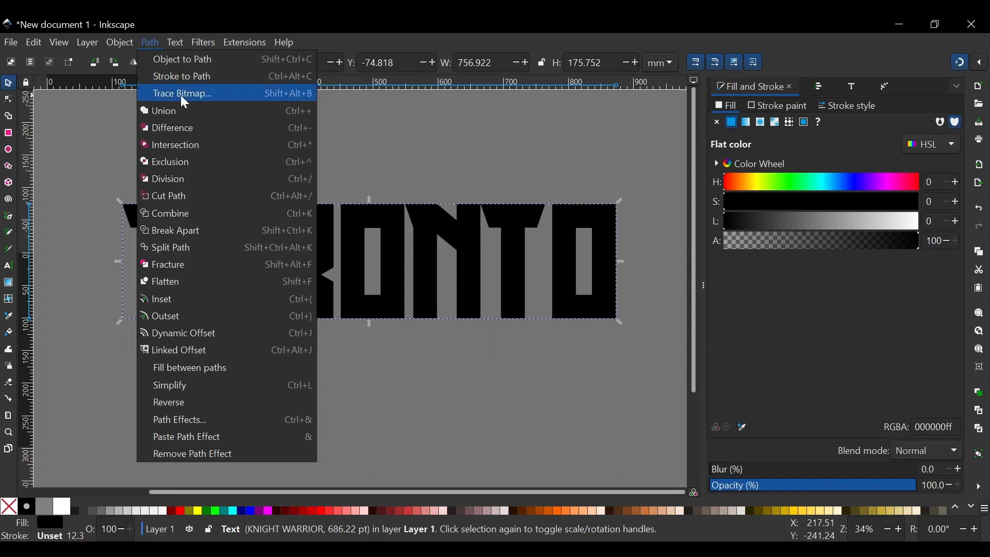
{"action": "left_click", "coordinate": [201, 61]}
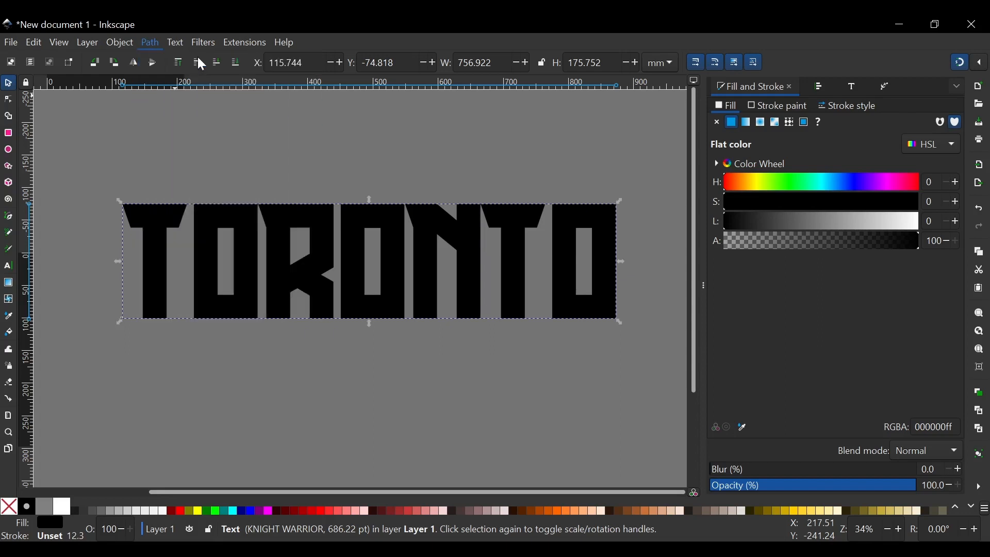
{"action": "left_click", "coordinate": [150, 44]}
{"action": "left_click", "coordinate": [194, 232]}
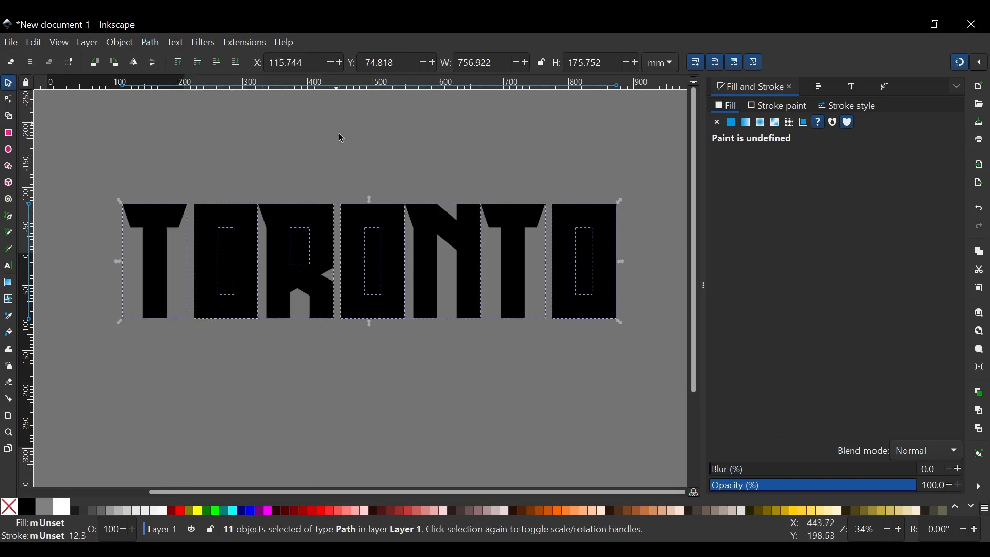
{"action": "left_click", "coordinate": [343, 147]}
Lower the outer shapes of the three O's and the R to the bottom of the stacking order.
{"action": "left_click", "coordinate": [245, 219]}
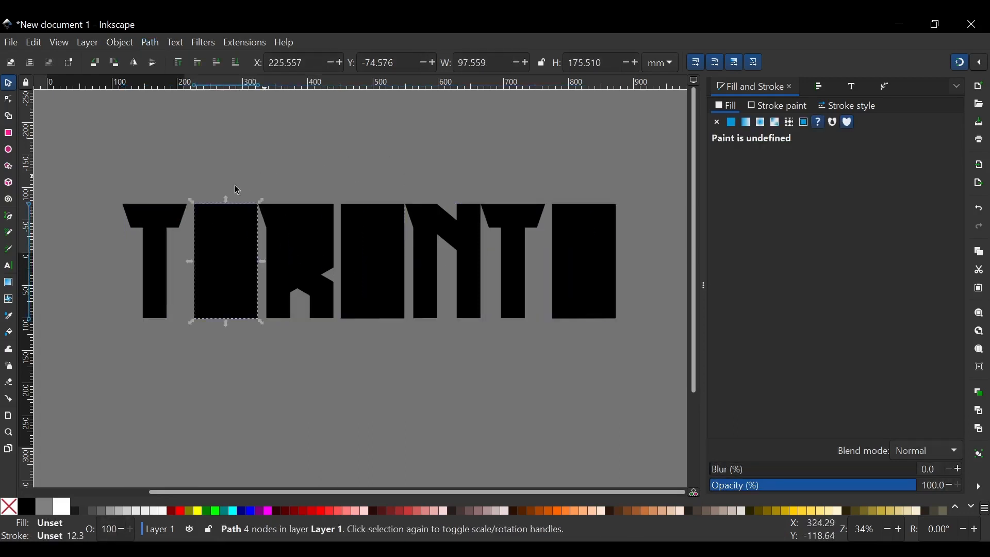
{"action": "key", "text": "shift"}
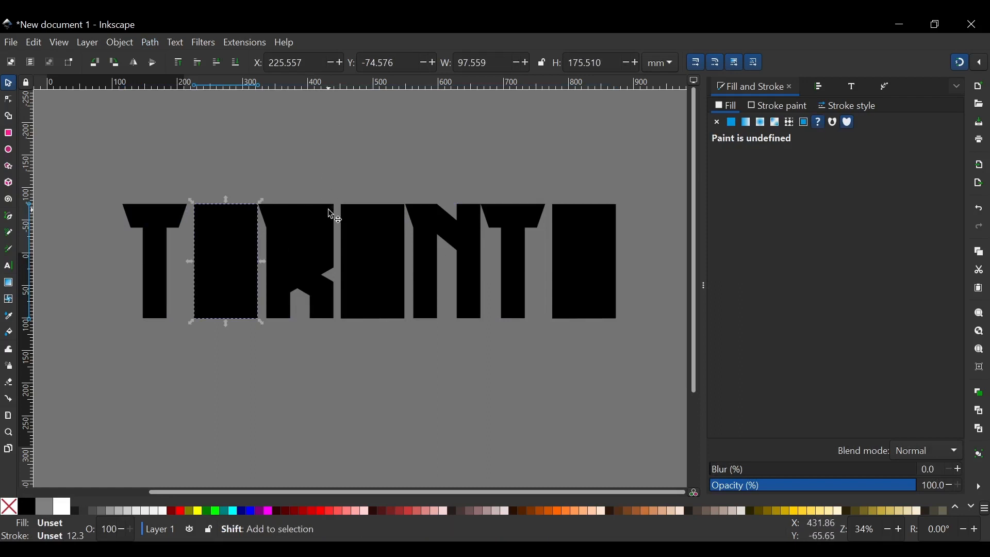
{"action": "left_click", "coordinate": [330, 211], "text": "shift"}
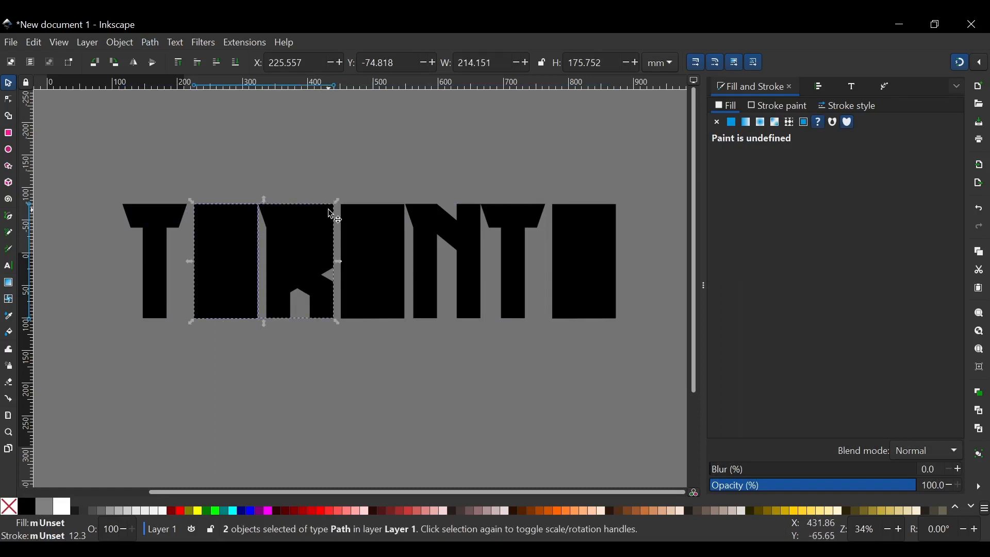
{"action": "left_click", "coordinate": [402, 214], "text": "shift"}
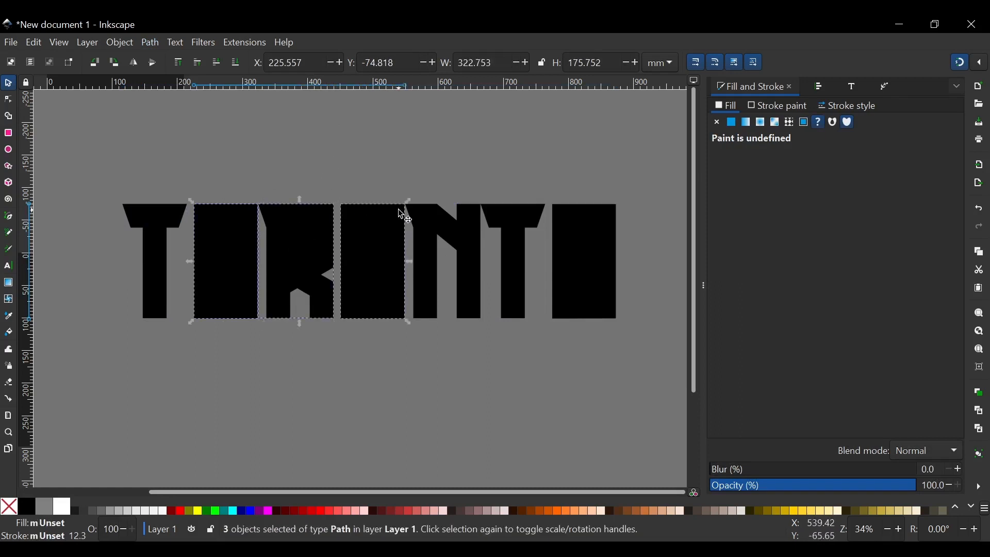
{"action": "left_click", "coordinate": [615, 214], "text": "shift"}
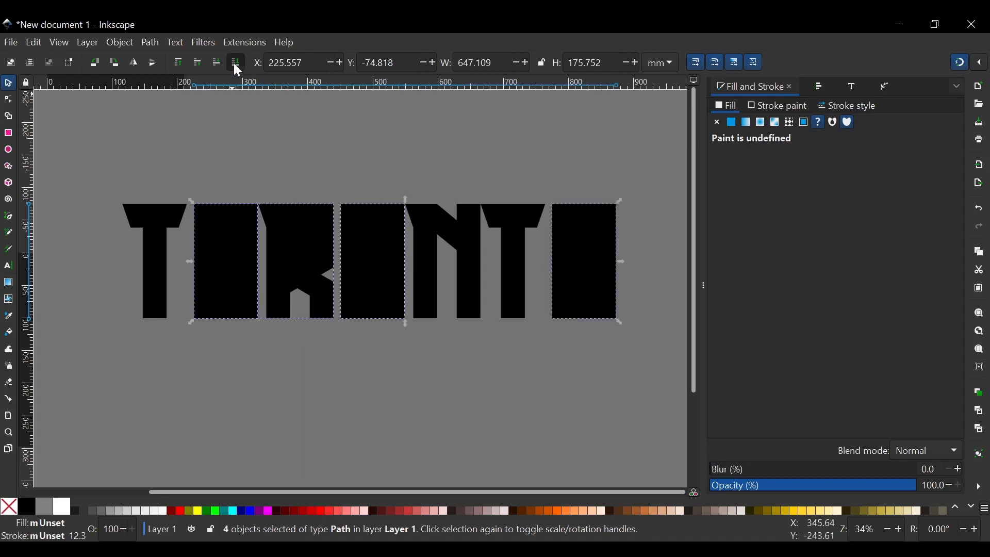
{"action": "left_click", "coordinate": [342, 111]}
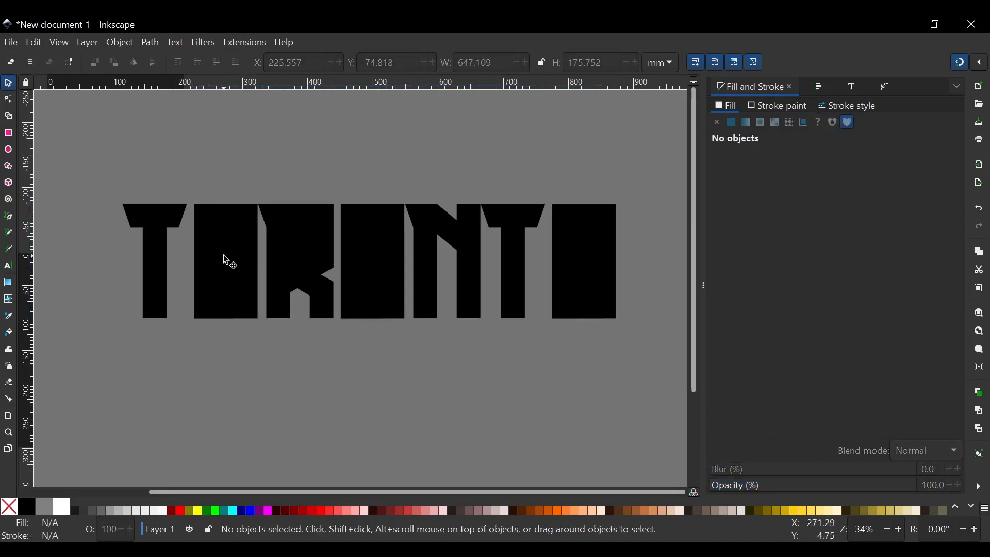
Cut the inner rectangle out of the first O with the Difference operation.
{"action": "left_click", "coordinate": [225, 261]}
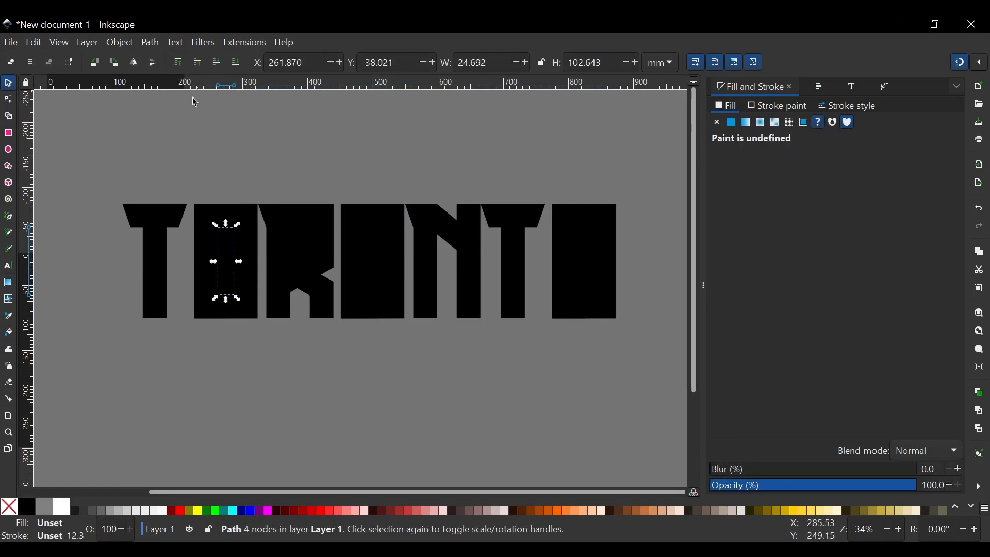
{"action": "left_click", "coordinate": [253, 221], "text": "shift"}
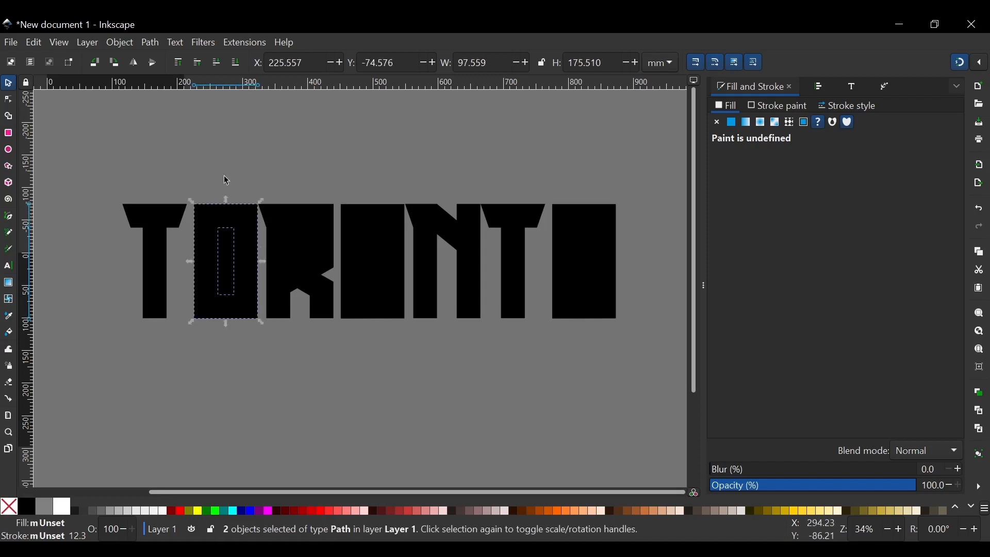
{"action": "left_click", "coordinate": [155, 46]}
{"action": "left_click", "coordinate": [174, 126]}
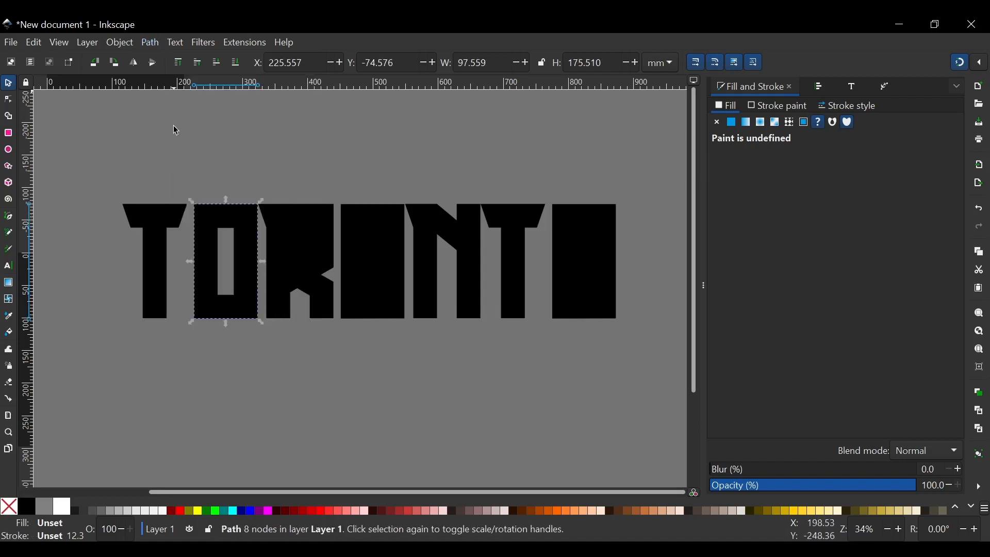
Cut the inner counter shape out of the R with the Difference operation.
{"action": "left_click", "coordinate": [302, 250]}
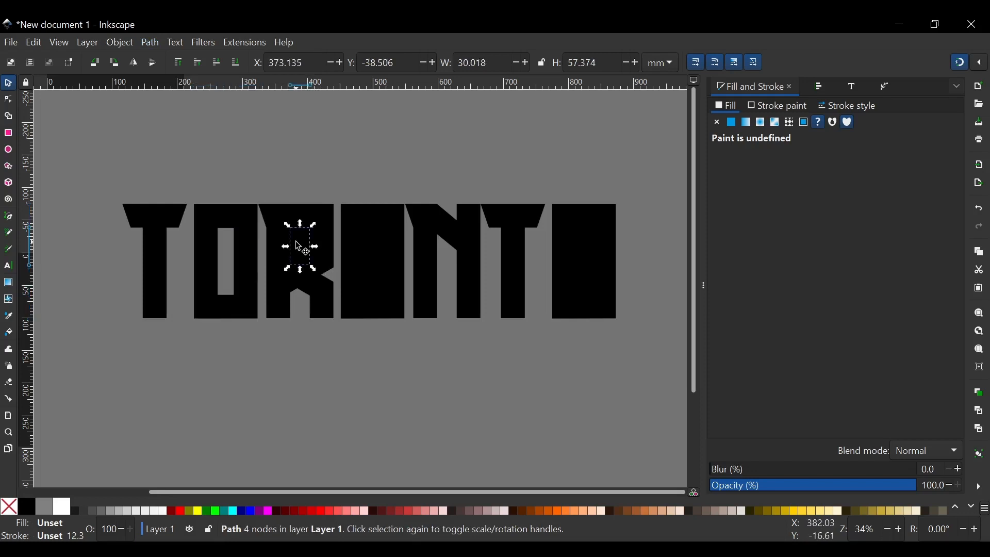
{"action": "left_click", "coordinate": [327, 221], "text": "shift"}
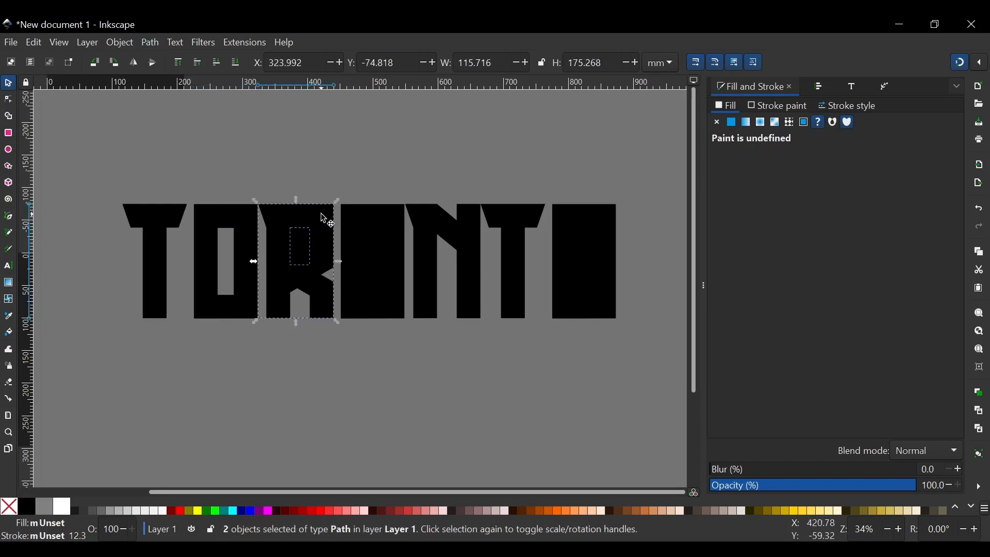
{"action": "left_click", "coordinate": [153, 45]}
{"action": "left_click", "coordinate": [168, 125]}
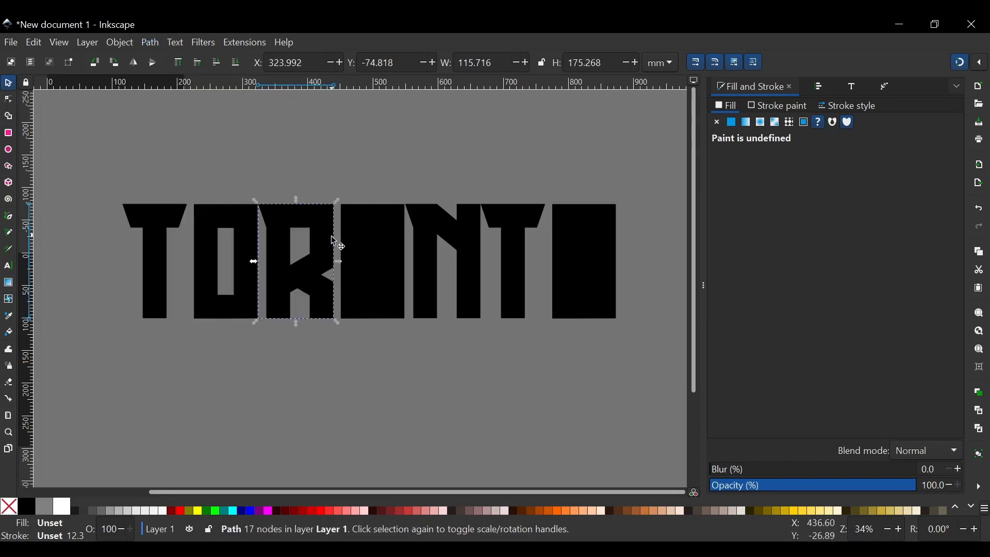
Cut the inner rectangle out of the second O with the Difference operation.
{"action": "left_click", "coordinate": [371, 257]}
{"action": "left_click", "coordinate": [398, 212], "text": "shift"}
{"action": "left_click", "coordinate": [361, 209]}
{"action": "left_click", "coordinate": [157, 44]}
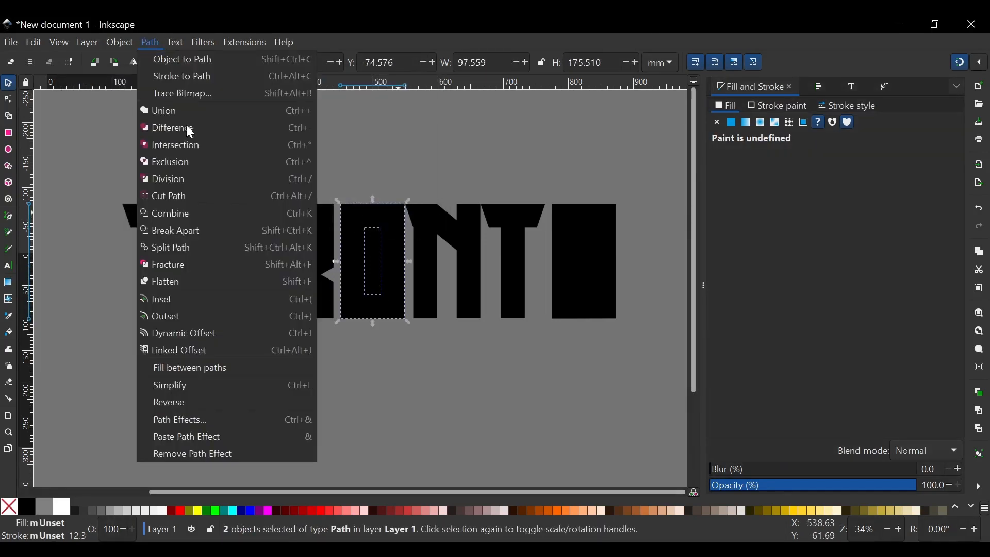
{"action": "left_click", "coordinate": [190, 132]}
Cut the inner rectangle out of the last O with the Difference operation and deselect it.
{"action": "left_click", "coordinate": [588, 266]}
{"action": "left_click", "coordinate": [614, 217], "text": "shift"}
{"action": "left_click", "coordinate": [151, 43]}
{"action": "left_click", "coordinate": [181, 128]}
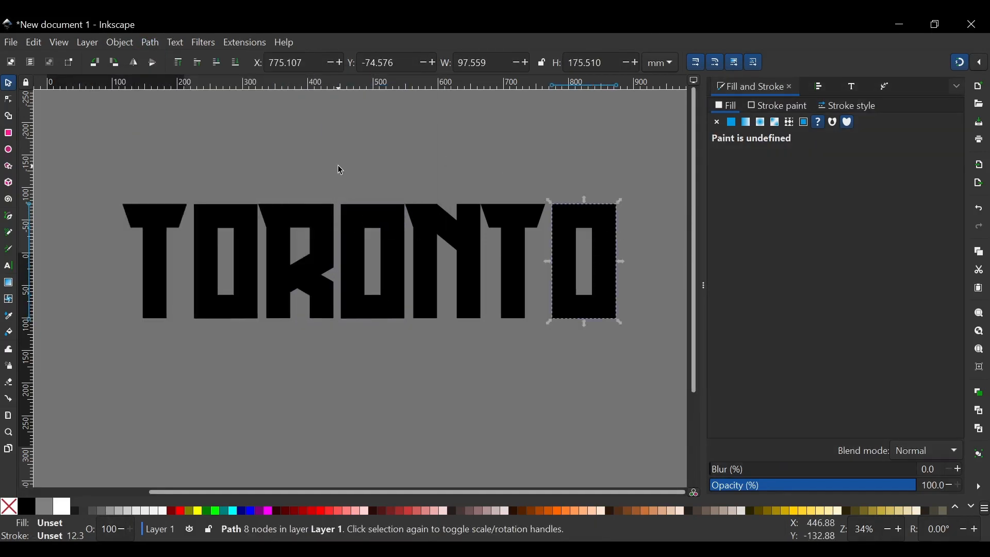
{"action": "left_click", "coordinate": [338, 166]}
Examine the cut-out openings and the gaps between the TORONTO letters across the whole word.
{"action": "scroll", "coordinate": [361, 196], "scroll_direction": "up", "scroll_amount": 1}
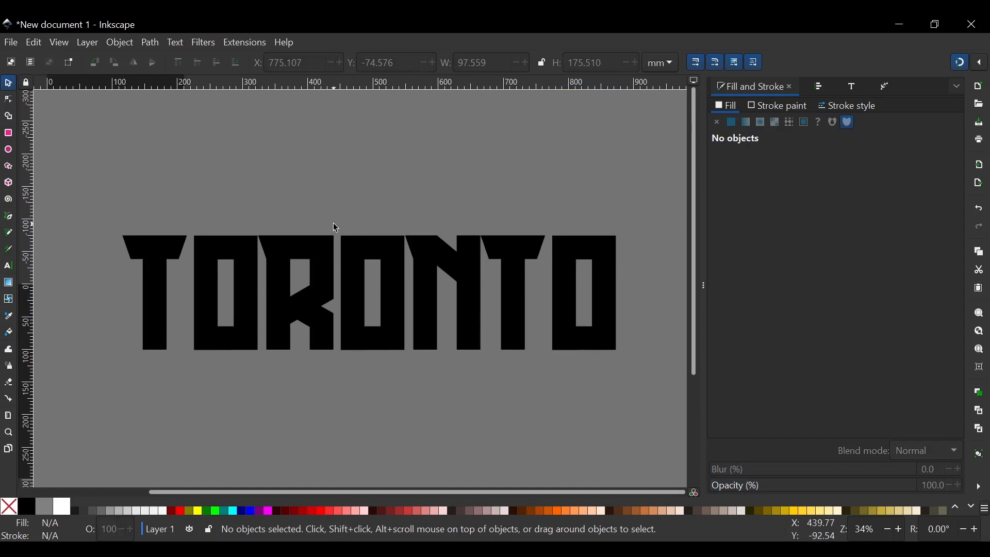
{"action": "scroll", "coordinate": [330, 219], "scroll_direction": "down", "scroll_amount": 3}
{"action": "scroll", "coordinate": [324, 204], "scroll_direction": "up", "scroll_amount": 3}
{"action": "scroll", "coordinate": [244, 225], "scroll_direction": "down", "scroll_amount": 2}
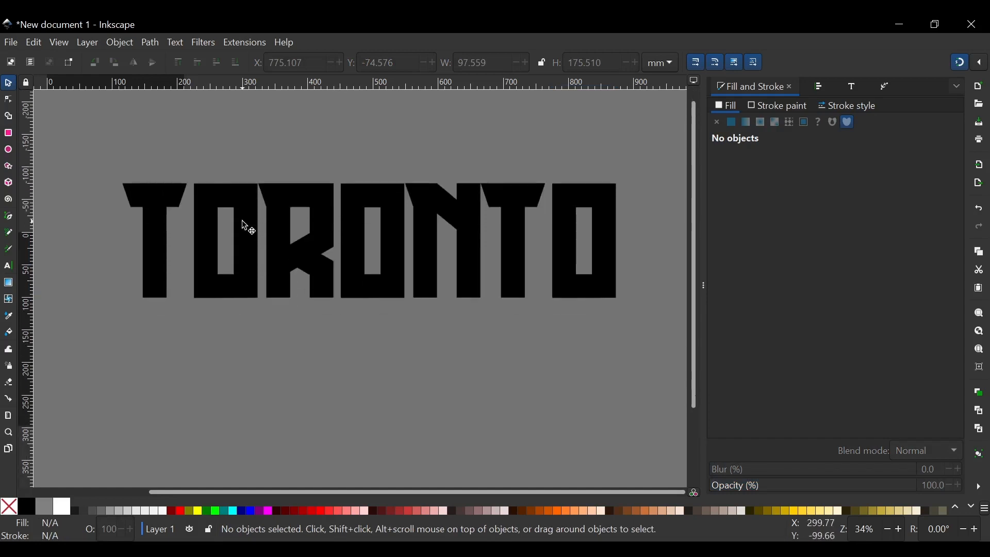
{"action": "scroll", "coordinate": [278, 232], "scroll_direction": "left", "scroll_amount": 2}
{"action": "scroll", "coordinate": [224, 228], "scroll_direction": "right", "scroll_amount": 2}
{"action": "scroll", "coordinate": [225, 231], "scroll_direction": "up", "scroll_amount": 1}
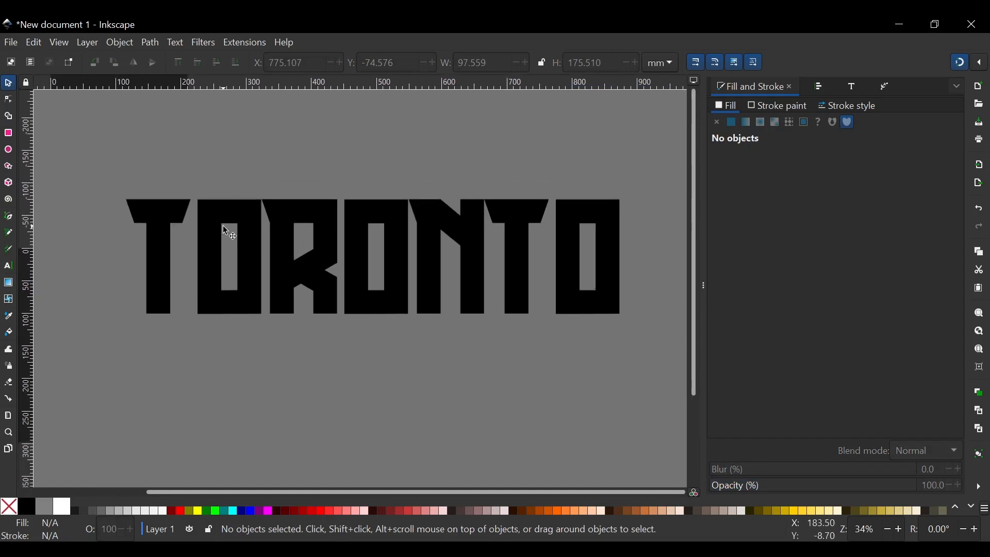
{"action": "left_click", "coordinate": [178, 219]}
{"action": "scroll", "coordinate": [240, 221], "scroll_direction": "left", "scroll_amount": 3}
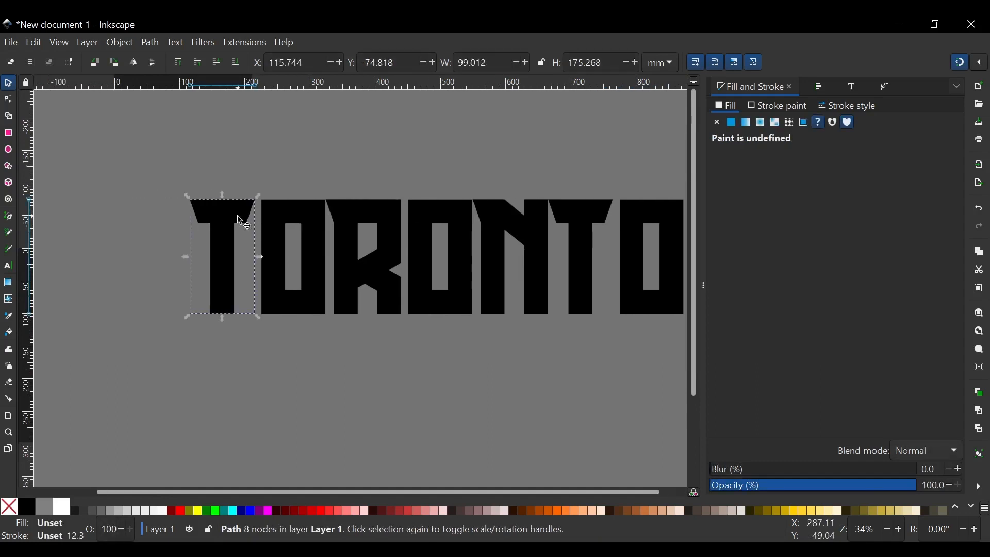
{"action": "scroll", "coordinate": [240, 221], "scroll_direction": "right", "scroll_amount": 4}
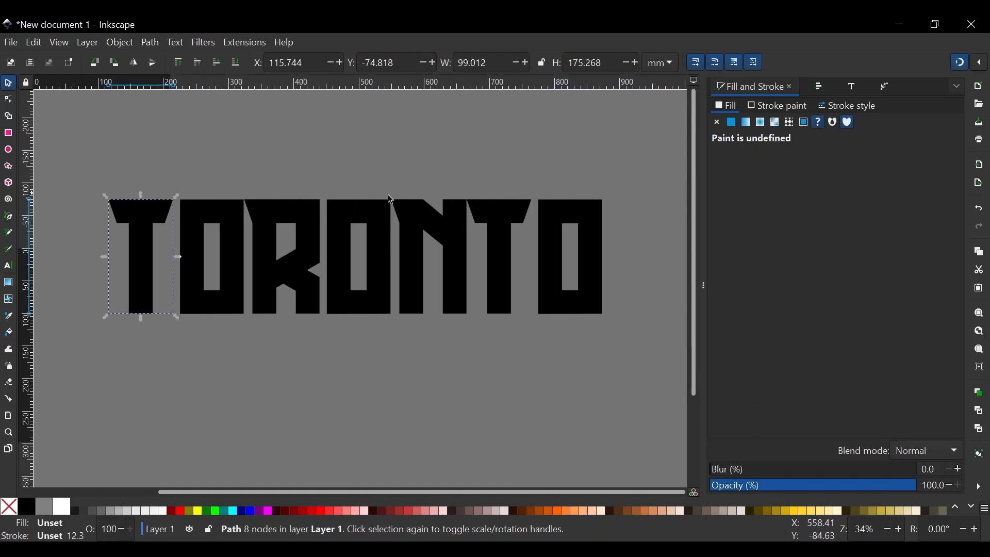
{"action": "scroll", "coordinate": [388, 200], "scroll_direction": "up", "scroll_amount": 3}
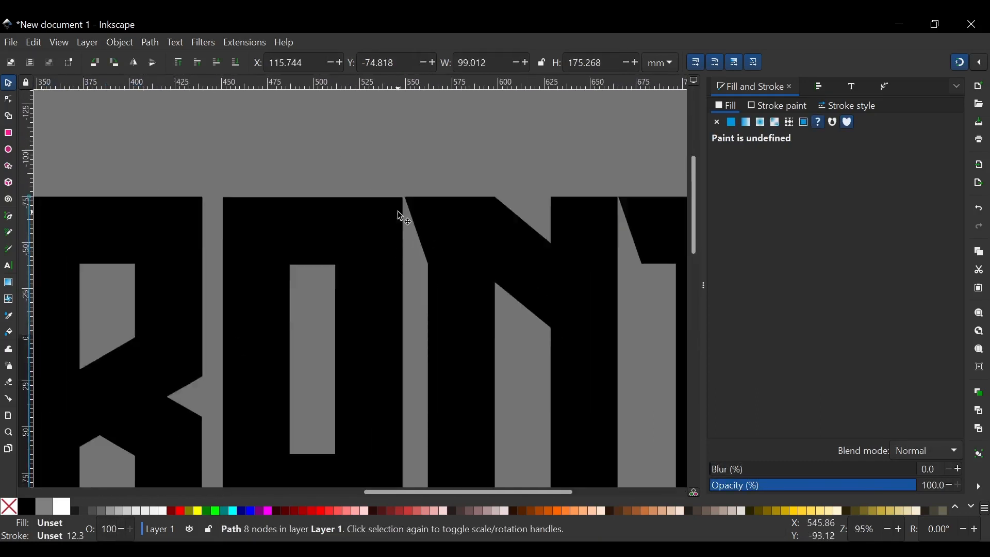
{"action": "scroll", "coordinate": [413, 214], "scroll_direction": "down", "scroll_amount": 2}
{"action": "scroll", "coordinate": [405, 162], "scroll_direction": "down", "scroll_amount": 5}
{"action": "scroll", "coordinate": [285, 230], "scroll_direction": "left", "scroll_amount": 4}
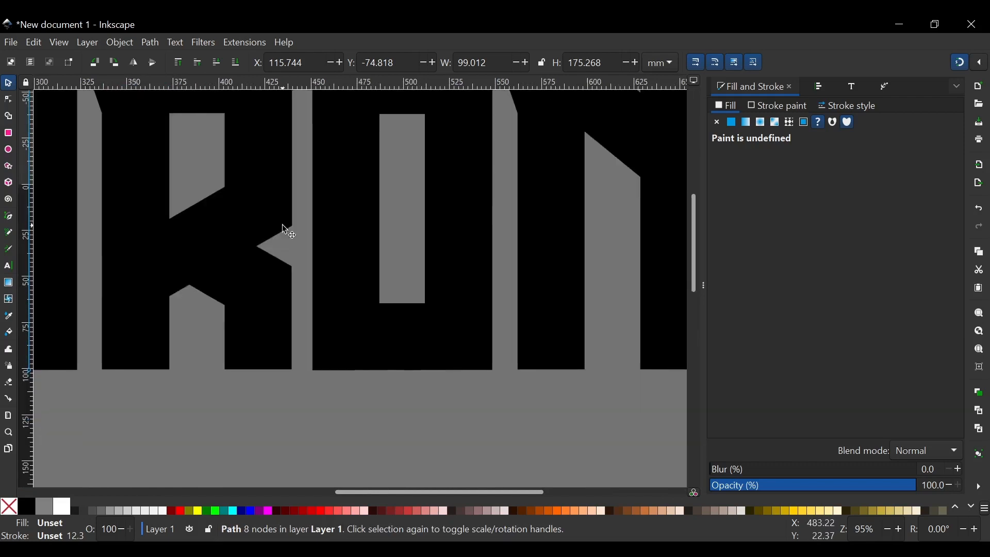
{"action": "scroll", "coordinate": [305, 245], "scroll_direction": "left", "scroll_amount": 2}
{"action": "scroll", "coordinate": [319, 242], "scroll_direction": "up", "scroll_amount": 3}
{"action": "scroll", "coordinate": [355, 174], "scroll_direction": "down", "scroll_amount": 2}
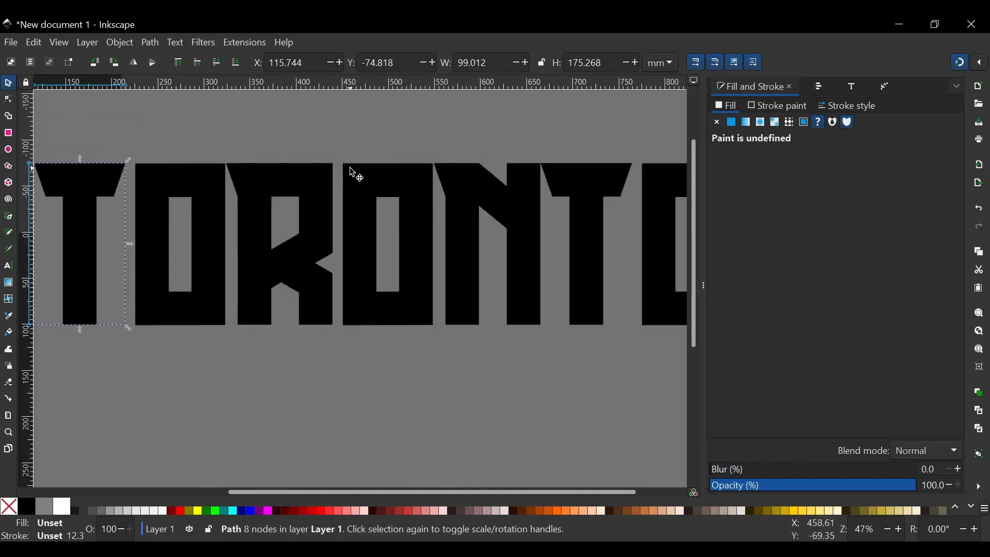
{"action": "scroll", "coordinate": [355, 175], "scroll_direction": "left", "scroll_amount": 3}
{"action": "scroll", "coordinate": [310, 220], "scroll_direction": "up", "scroll_amount": 2}
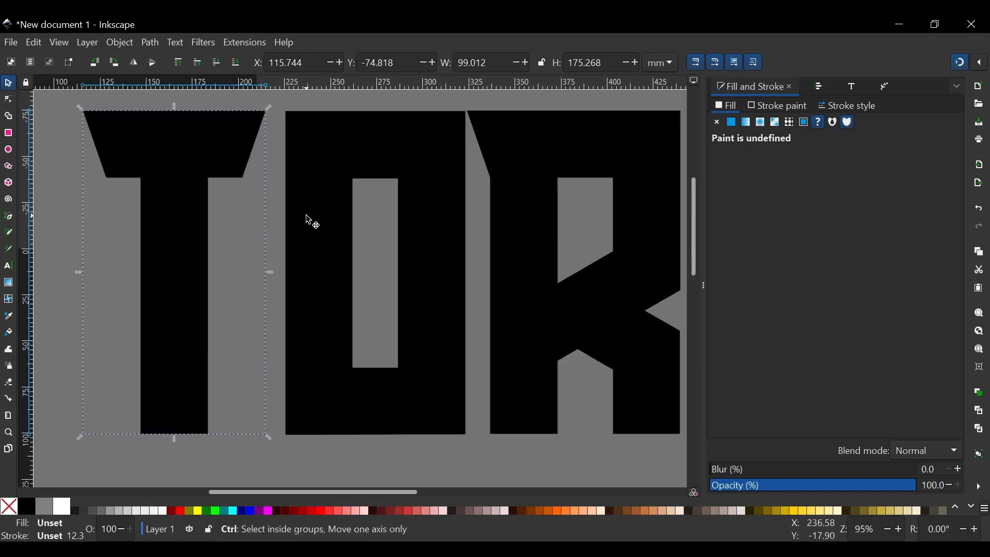
{"action": "scroll", "coordinate": [332, 172], "scroll_direction": "down", "scroll_amount": 1}
{"action": "scroll", "coordinate": [331, 173], "scroll_direction": "down", "scroll_amount": 2}
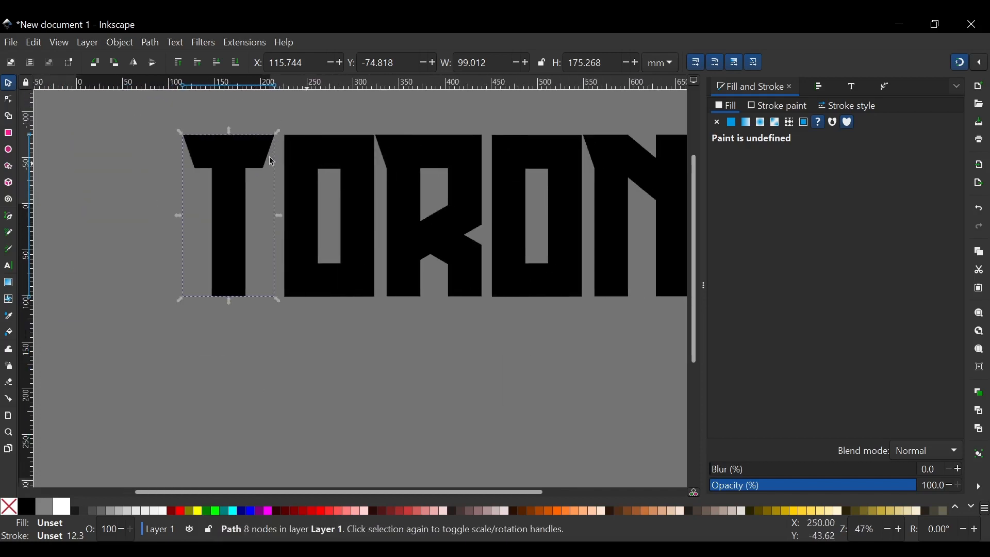
{"action": "scroll", "coordinate": [271, 158], "scroll_direction": "right", "scroll_amount": 1}
{"action": "scroll", "coordinate": [380, 148], "scroll_direction": "down", "scroll_amount": 2}
{"action": "scroll", "coordinate": [376, 148], "scroll_direction": "right", "scroll_amount": 2}
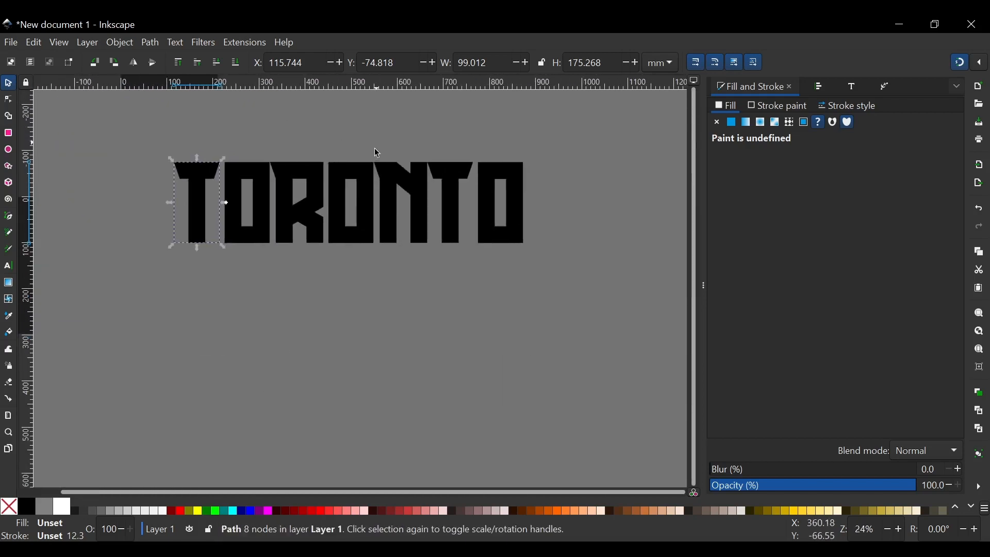
Distribute all seven TORONTO letters with even horizontal gaps between them and deselect them.
{"action": "scroll", "coordinate": [377, 153], "scroll_direction": "up", "scroll_amount": 3}
{"action": "left_click_drag", "start_coordinate": [102, 181], "coordinate": [613, 410]}
{"action": "left_click", "coordinate": [821, 88]}
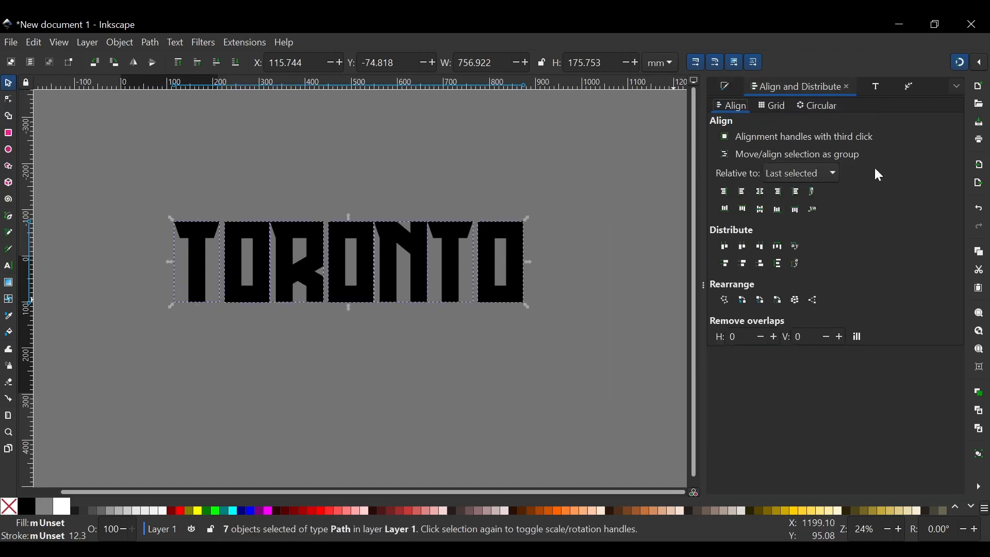
{"action": "left_click", "coordinate": [127, 46]}
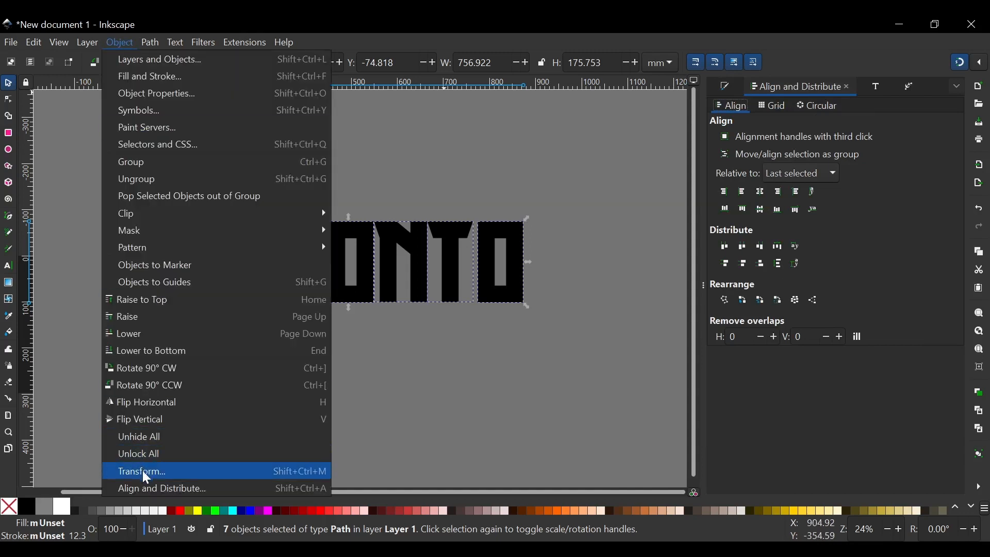
{"action": "left_click", "coordinate": [145, 486]}
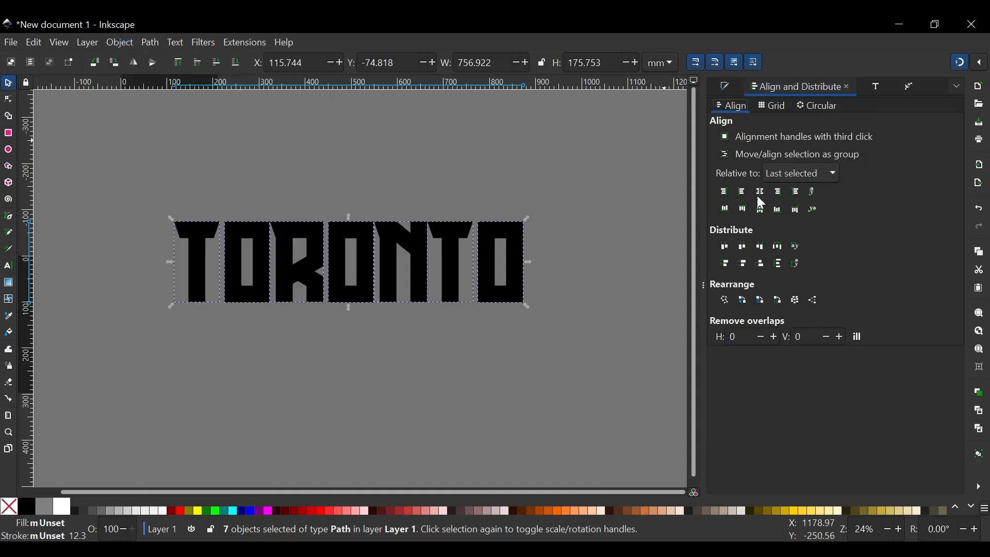
{"action": "left_click", "coordinate": [782, 252]}
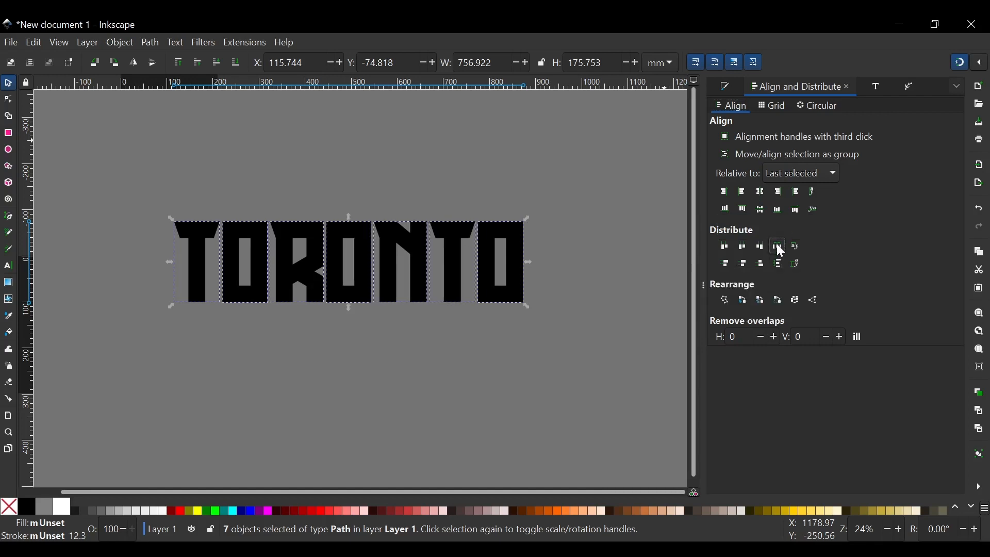
{"action": "left_click", "coordinate": [475, 183]}
Nudge the first three letters, T, O and R, together to the left until their X position is 111.511 mm.
{"action": "scroll", "coordinate": [394, 314], "scroll_direction": "left", "scroll_amount": 2}
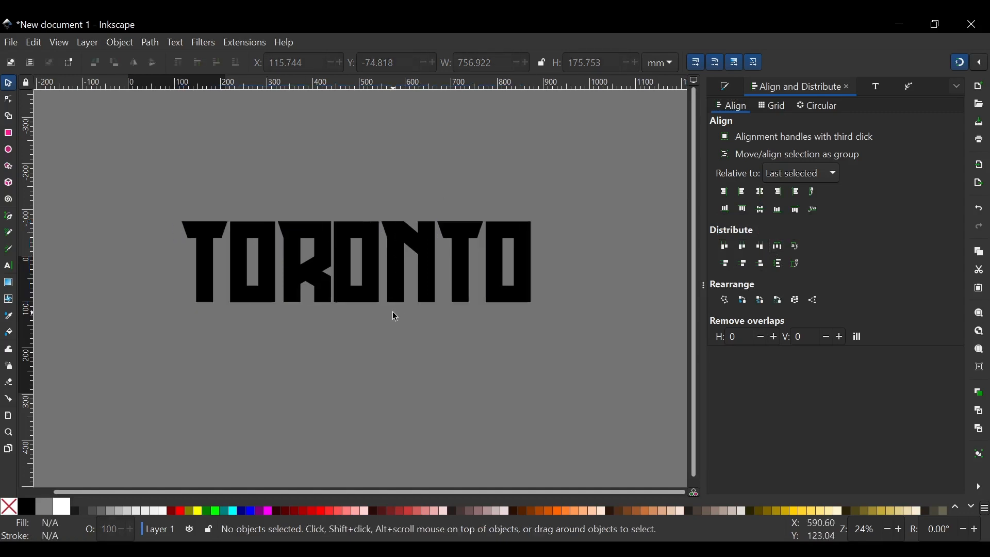
{"action": "scroll", "coordinate": [325, 248], "scroll_direction": "up", "scroll_amount": 2, "text": "ctrl"}
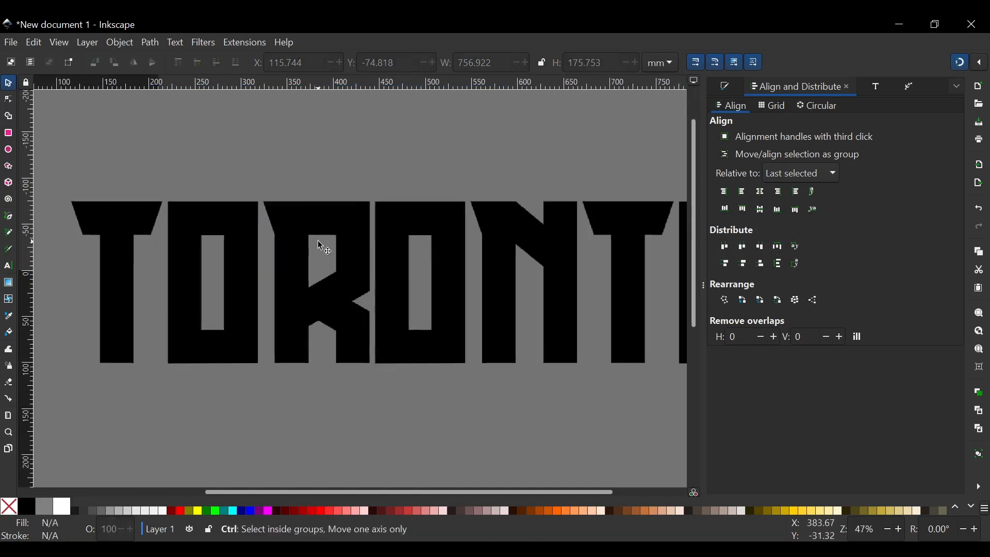
{"action": "left_click_drag", "start_coordinate": [46, 162], "coordinate": [398, 432]}
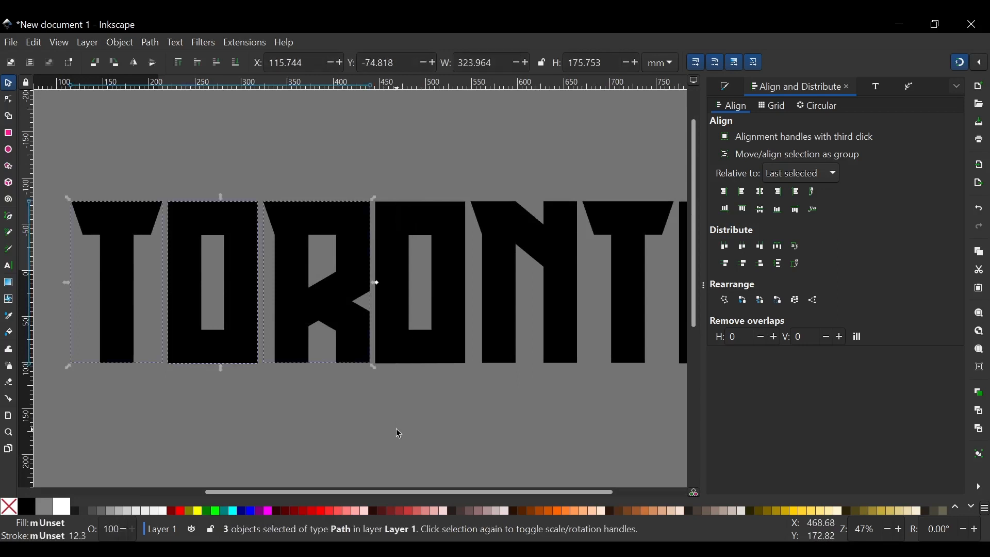
{"action": "scroll", "coordinate": [407, 431], "scroll_direction": "left", "scroll_amount": 2}
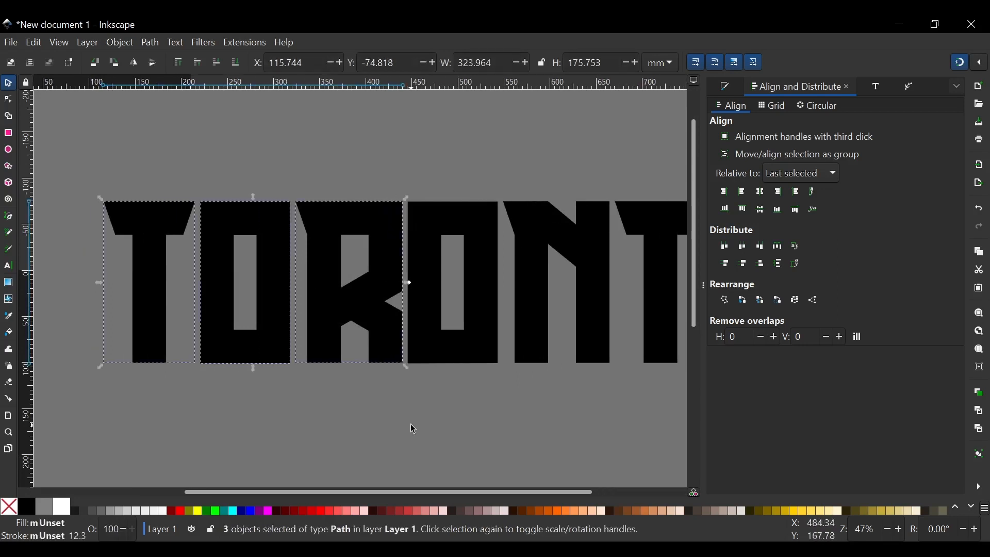
{"action": "key", "text": "Left"}
{"action": "key", "text": "Left"}
{"action": "key", "text": "Left"}
{"action": "key", "text": "Left"}
{"action": "key", "text": "Left"}
{"action": "key", "text": "Left"}
{"action": "key", "text": "Left"}
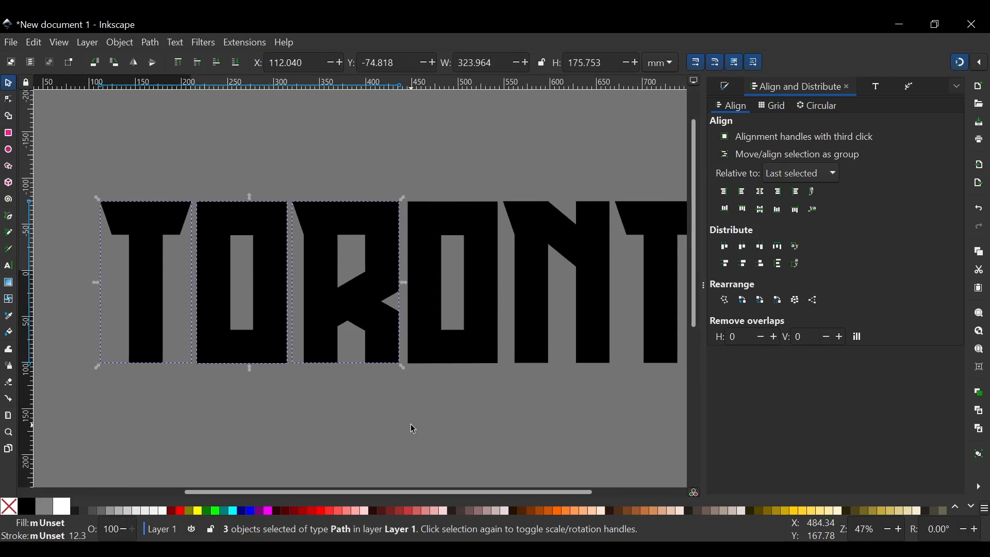
{"action": "key", "text": "Left"}
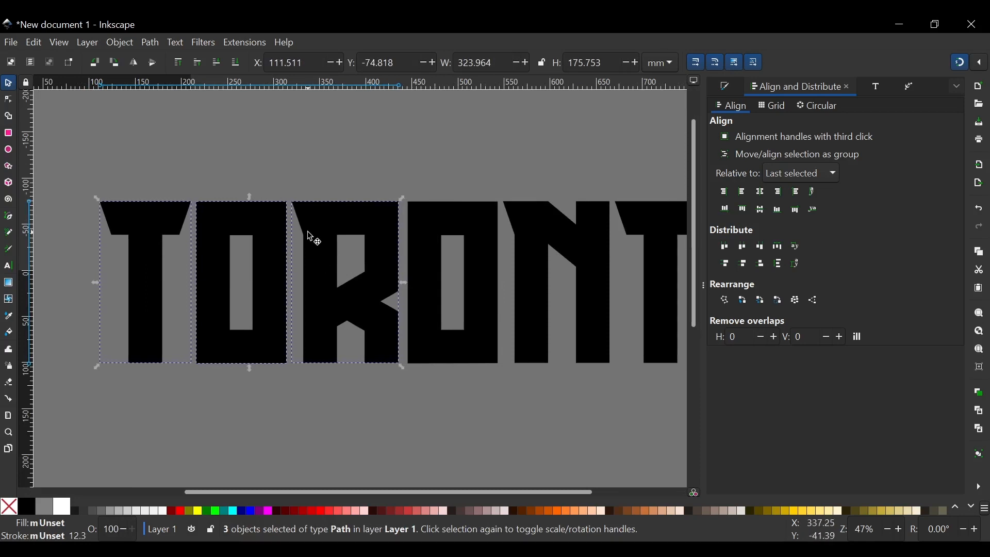
{"action": "left_click", "coordinate": [298, 175]}
Reselect the first T, O and R, nudge them slightly further left to X 110.982 mm, and deselect them.
{"action": "scroll", "coordinate": [284, 180], "scroll_direction": "down", "scroll_amount": 2}
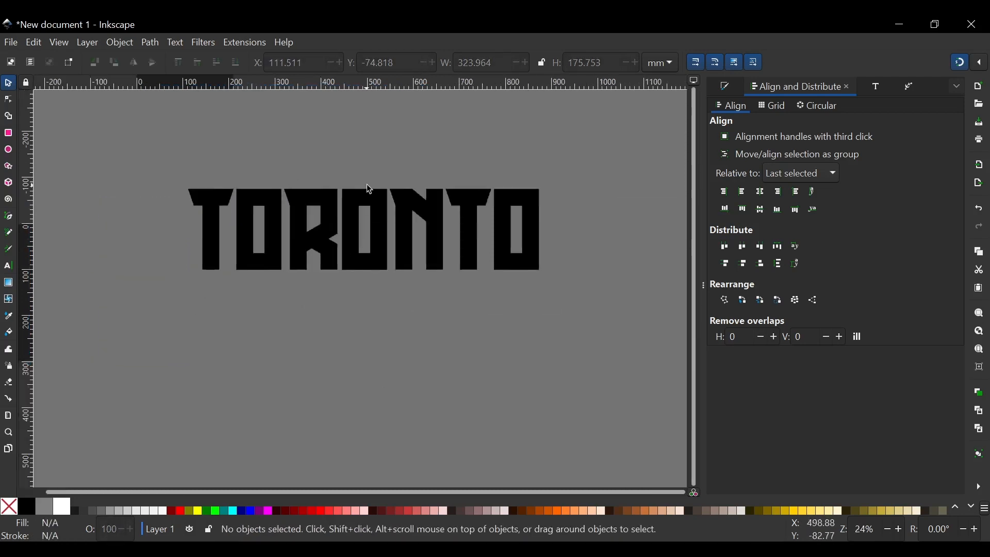
{"action": "scroll", "coordinate": [335, 242], "scroll_direction": "up", "scroll_amount": 1, "text": "ctrl"}
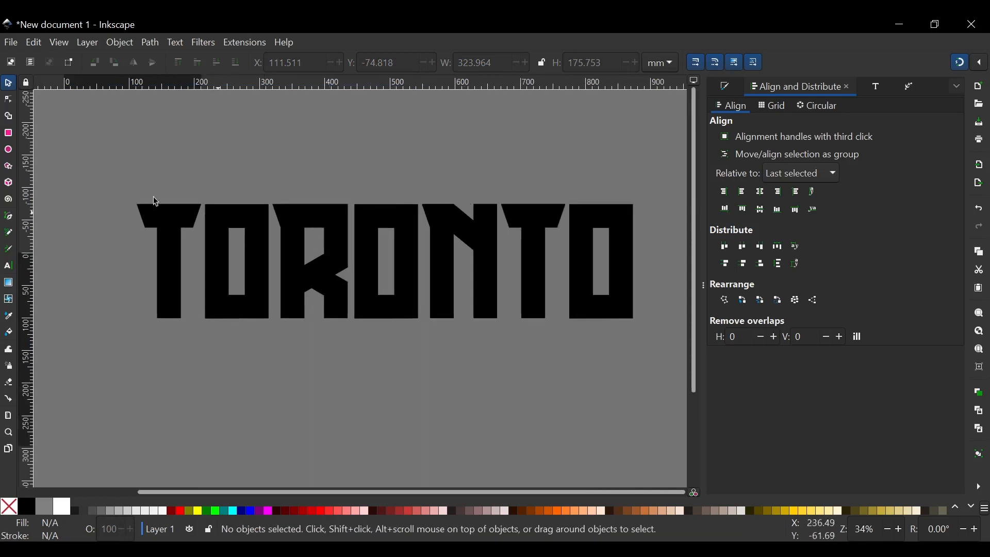
{"action": "left_click_drag", "start_coordinate": [109, 183], "coordinate": [364, 403]}
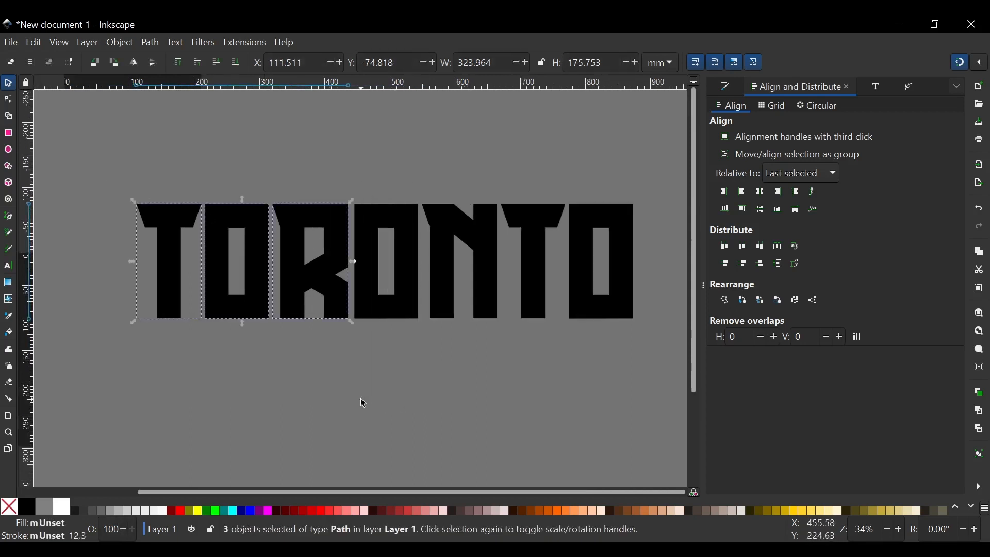
{"action": "left_click", "coordinate": [343, 175]}
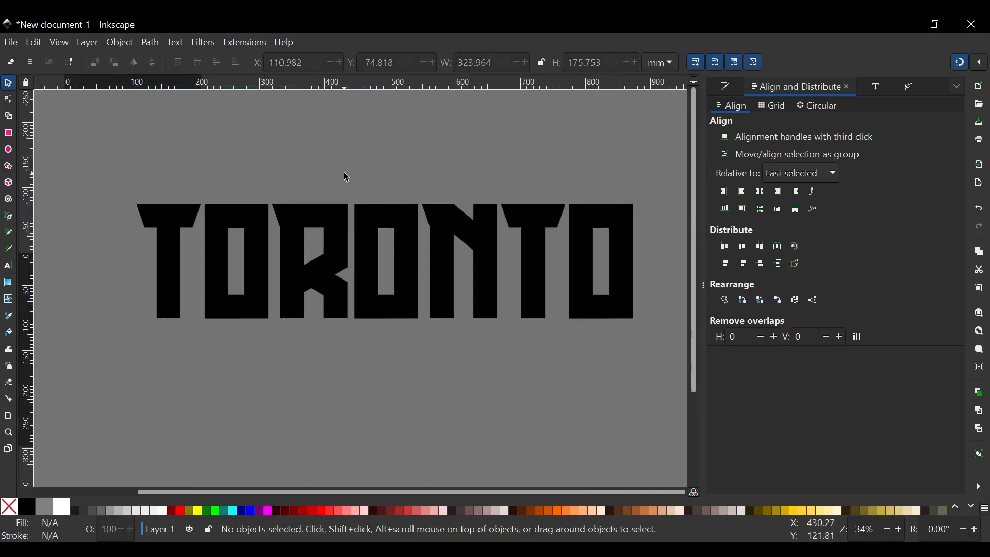
Merge all seven TORONTO letters into a single path with the Union operation.
{"action": "left_click_drag", "start_coordinate": [98, 157], "coordinate": [674, 455]}
{"action": "left_click", "coordinate": [150, 43]}
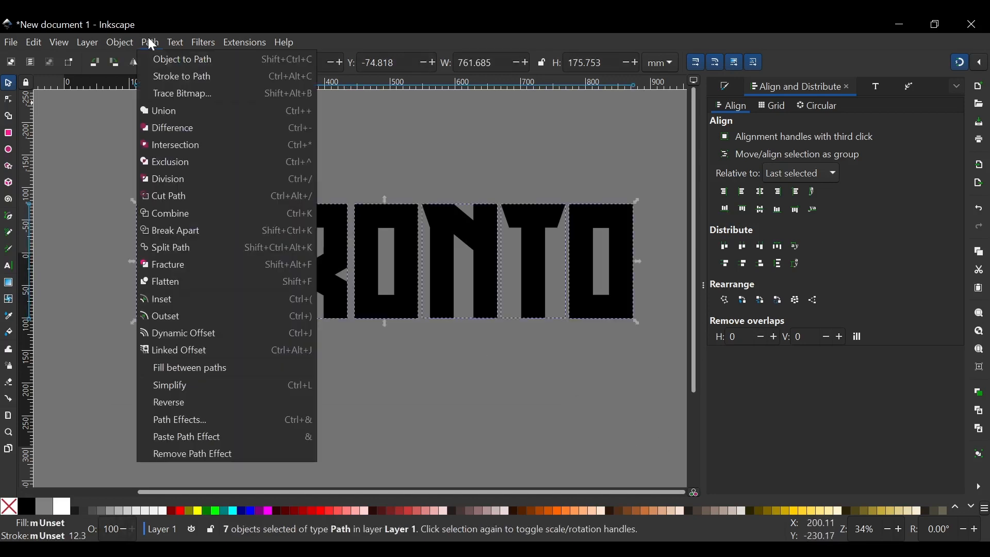
{"action": "left_click", "coordinate": [171, 118]}
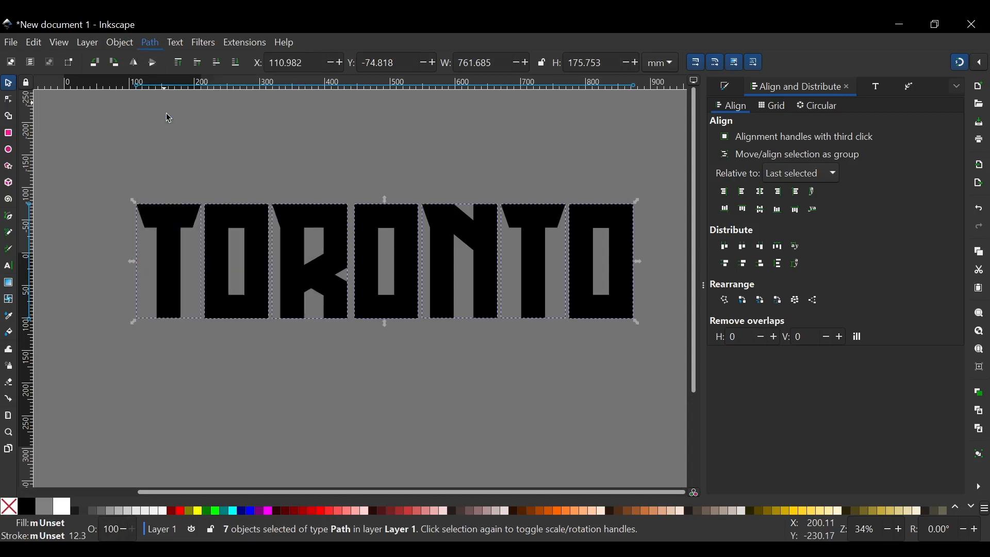
Add the Perspective/Envelope live path effect to the merged TORONTO path.
{"action": "scroll", "coordinate": [364, 147], "scroll_direction": "up", "scroll_amount": 1}
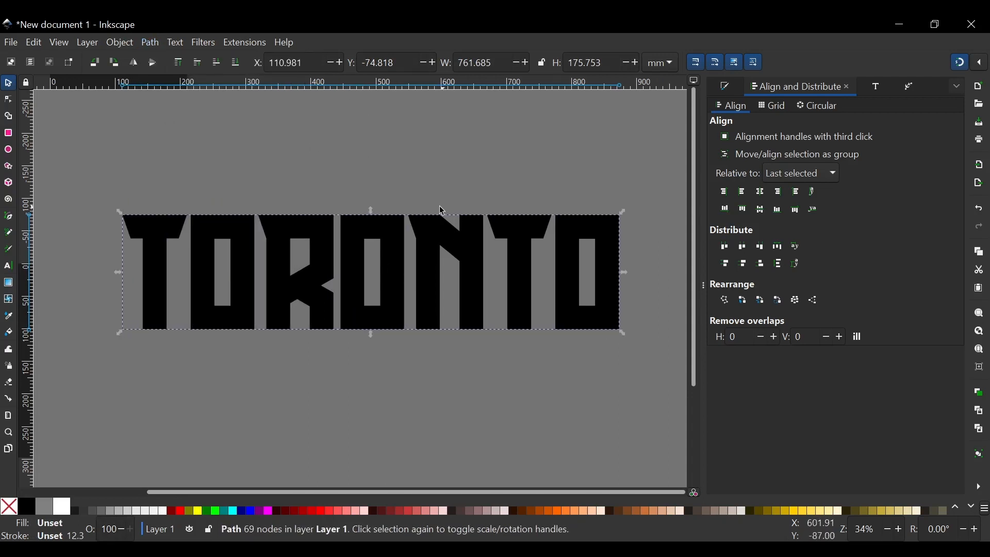
{"action": "scroll", "coordinate": [440, 209], "scroll_direction": "right", "scroll_amount": 1}
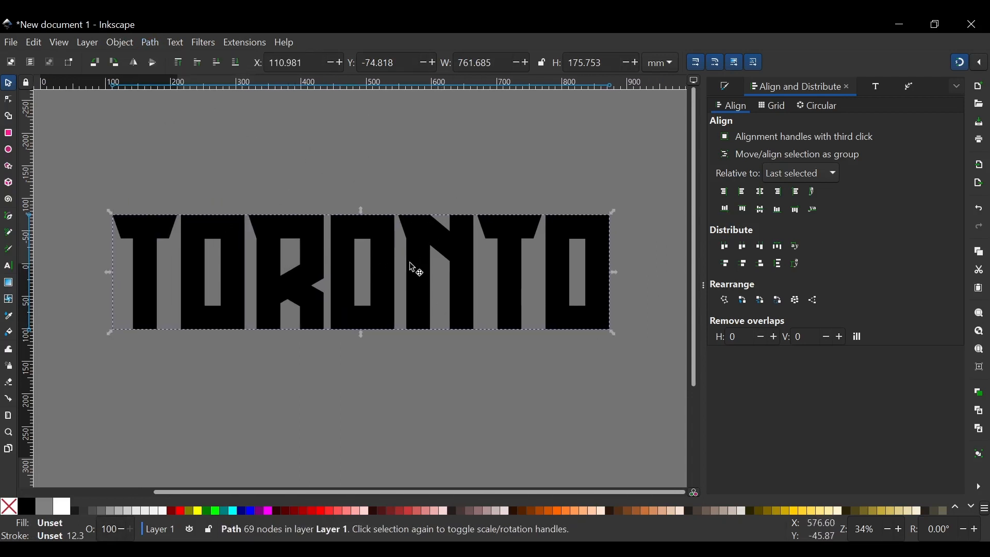
{"action": "left_click", "coordinate": [151, 44]}
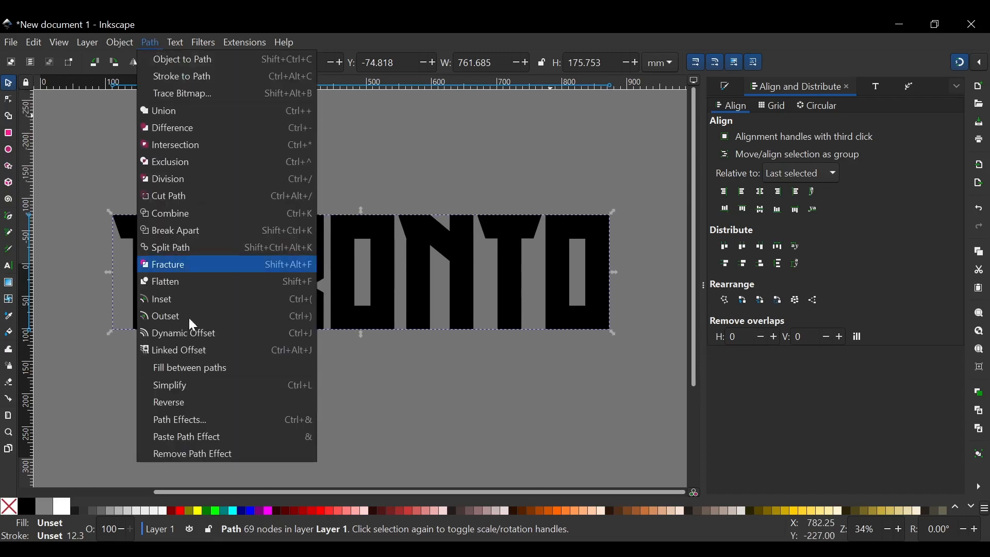
{"action": "left_click", "coordinate": [194, 426]}
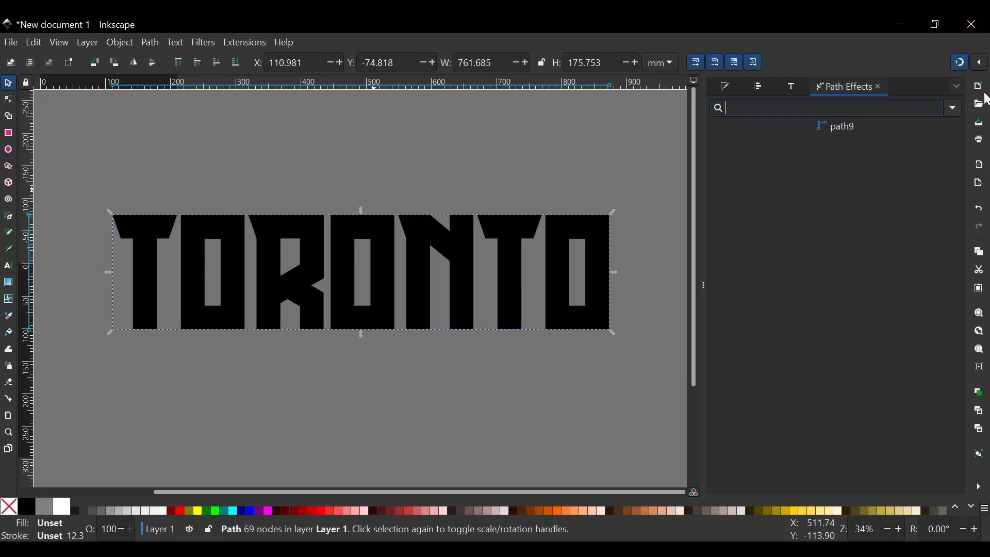
{"action": "left_click", "coordinate": [955, 107]}
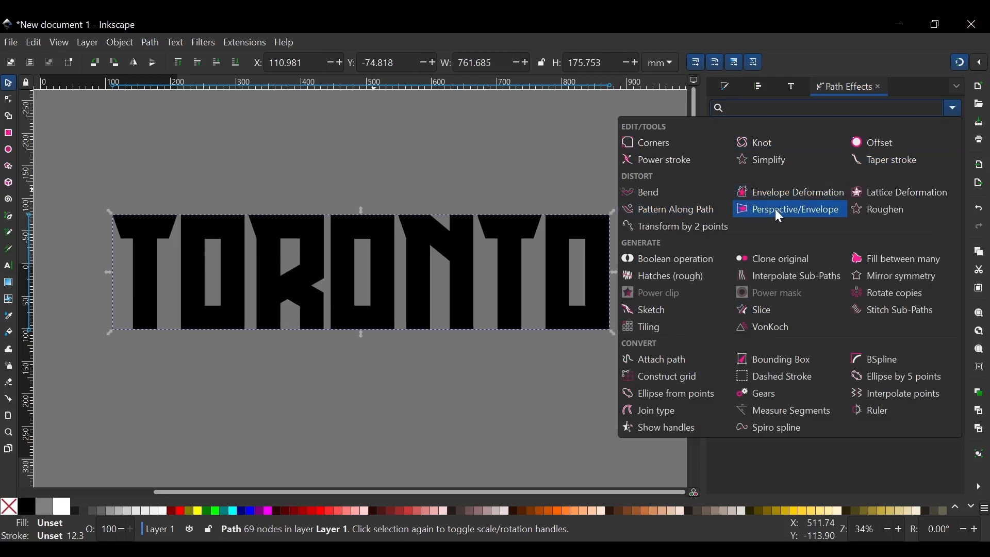
{"action": "left_click", "coordinate": [805, 210]}
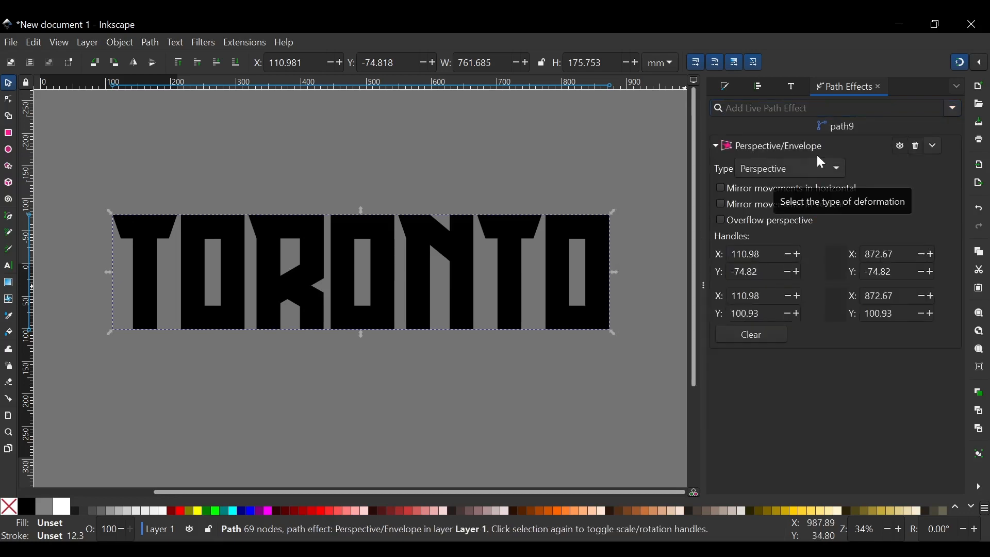
Keep the effect's deformation type at Perspective and enable mirrored movements in vertical.
{"action": "left_click", "coordinate": [839, 170]}
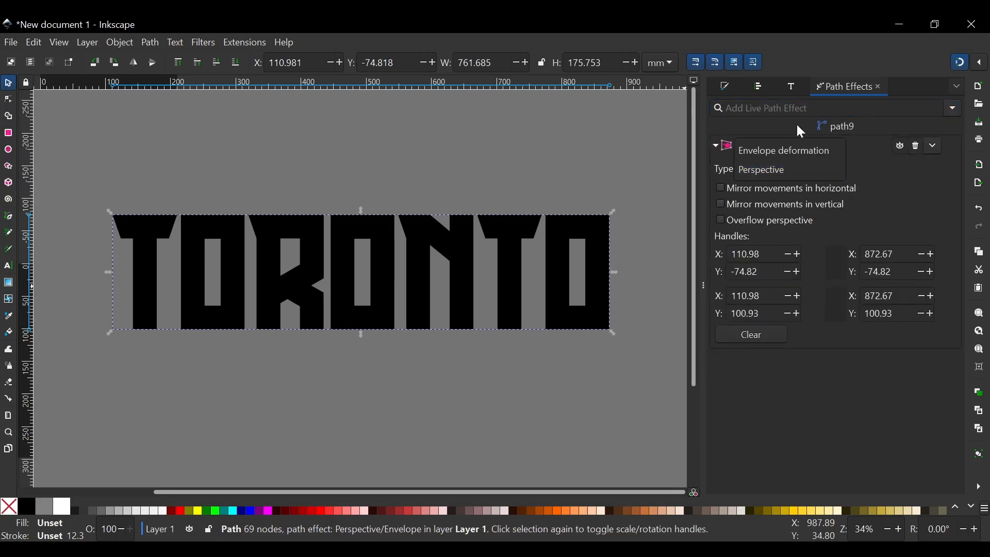
{"action": "left_click", "coordinate": [768, 175]}
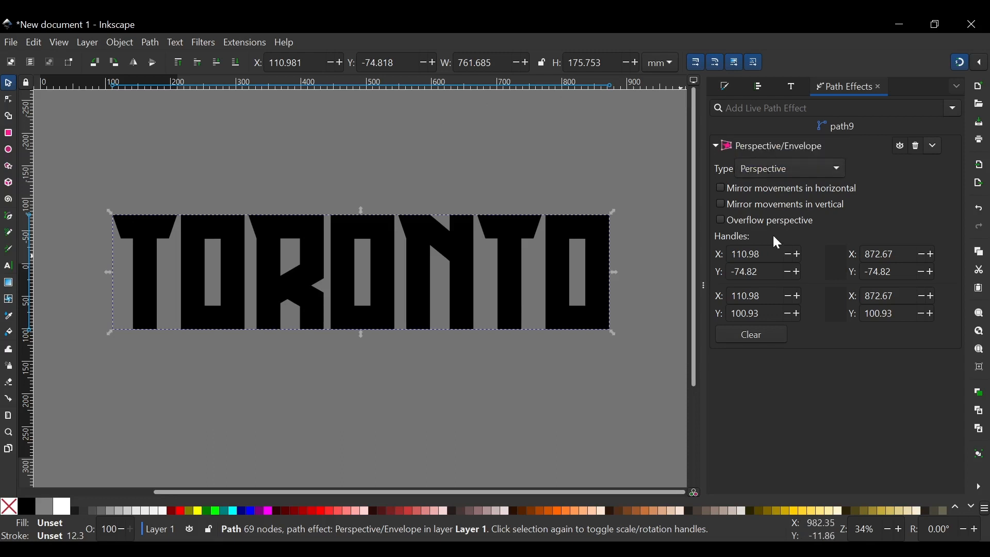
{"action": "scroll", "coordinate": [586, 215], "scroll_direction": "right", "scroll_amount": 1}
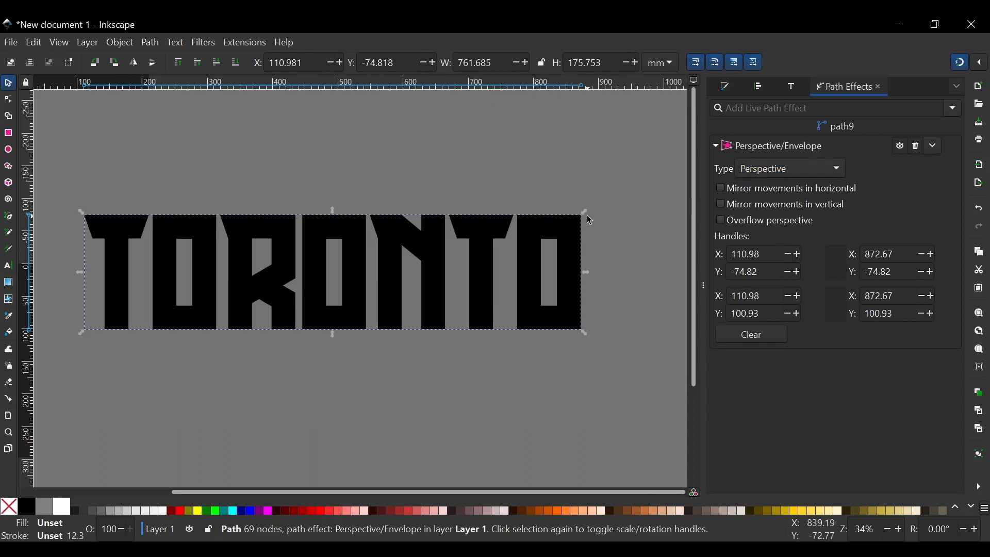
{"action": "scroll", "coordinate": [593, 219], "scroll_direction": "left", "scroll_amount": 1}
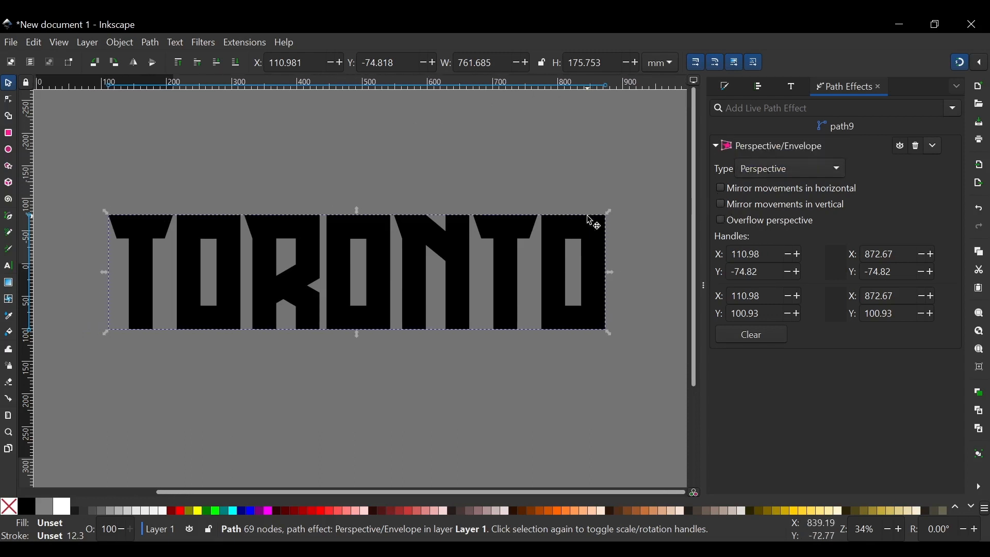
{"action": "left_click", "coordinate": [723, 204]}
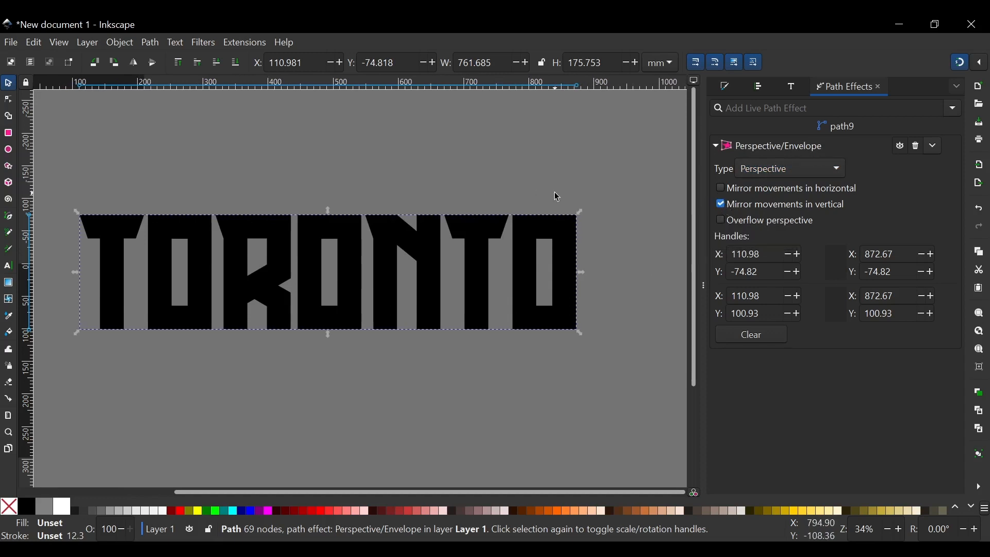
{"action": "scroll", "coordinate": [363, 137], "scroll_direction": "left", "scroll_amount": 1}
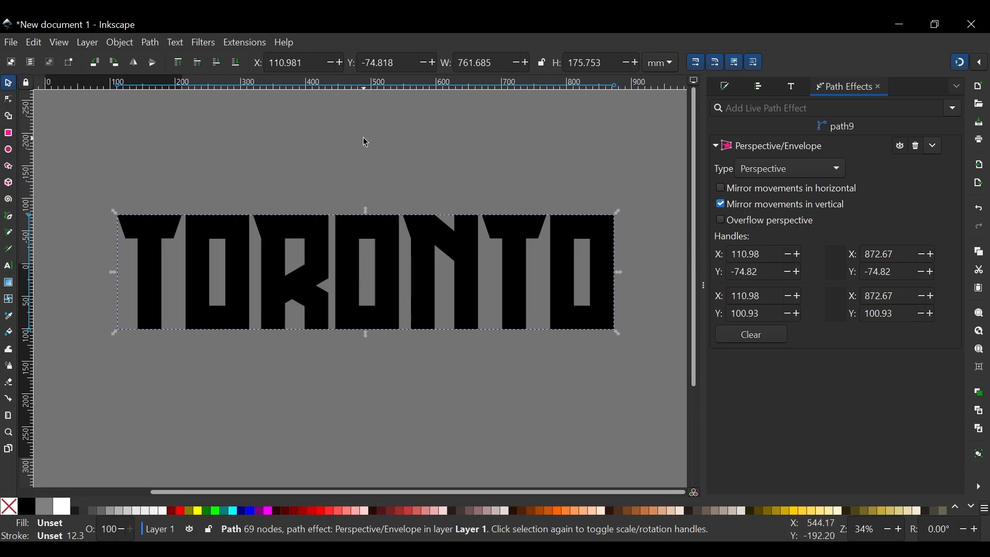
Widen the word's base by moving its lower-right perspective handle to about X 954.76, Y 112.77, and return to the Selector tool.
{"action": "key", "text": "n"}
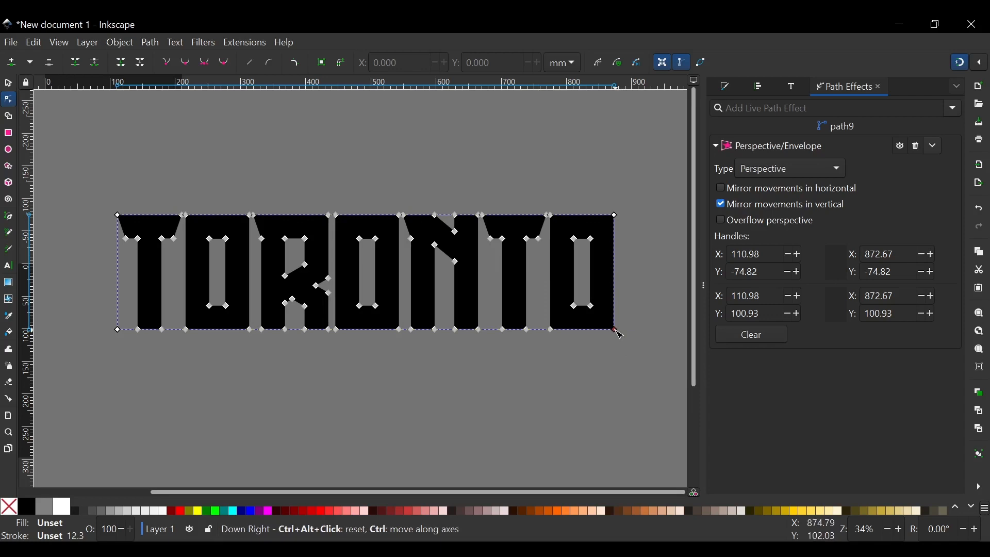
{"action": "left_click_drag", "start_coordinate": [617, 330], "coordinate": [670, 338]}
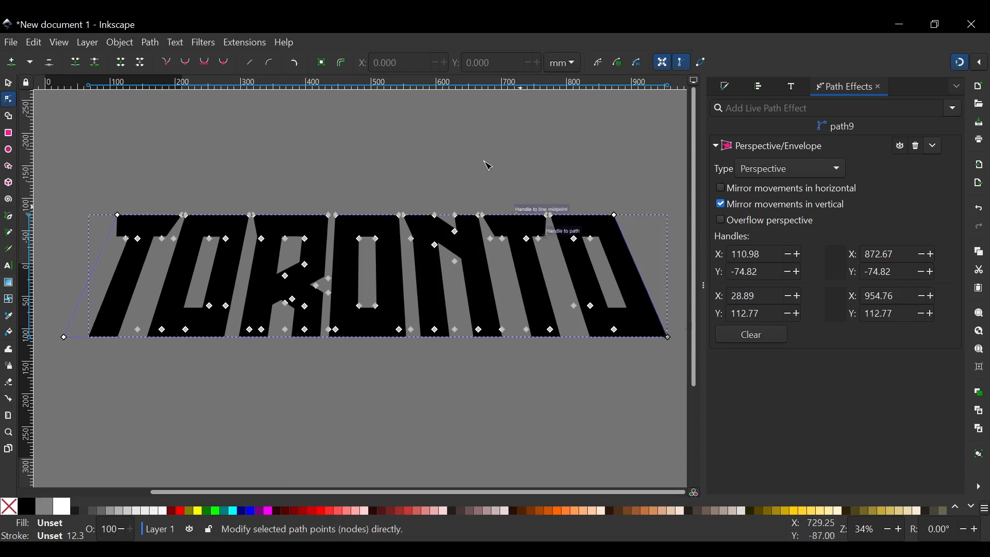
{"action": "left_click", "coordinate": [9, 84]}
{"action": "scroll", "coordinate": [350, 129], "scroll_direction": "up", "scroll_amount": 1}
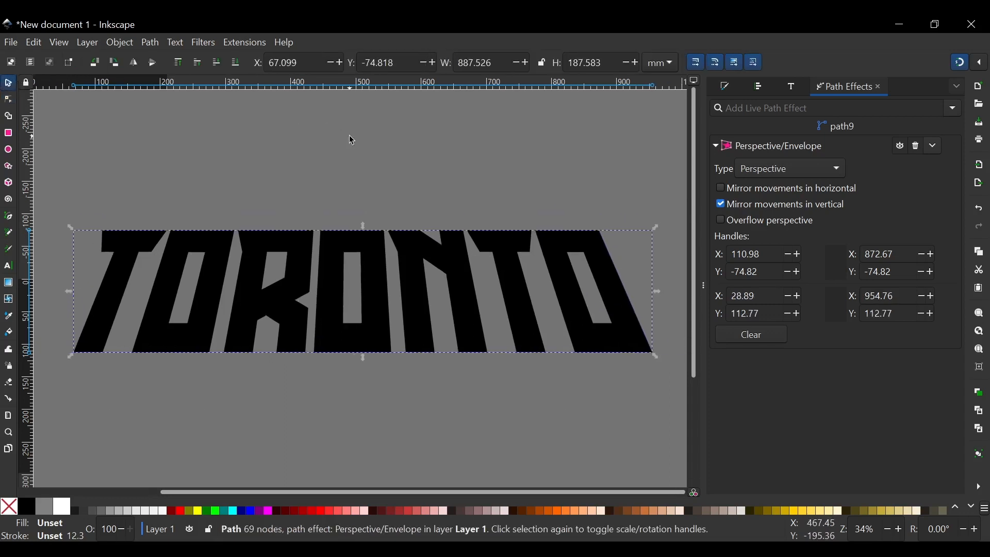
{"action": "scroll", "coordinate": [349, 135], "scroll_direction": "left", "scroll_amount": 1}
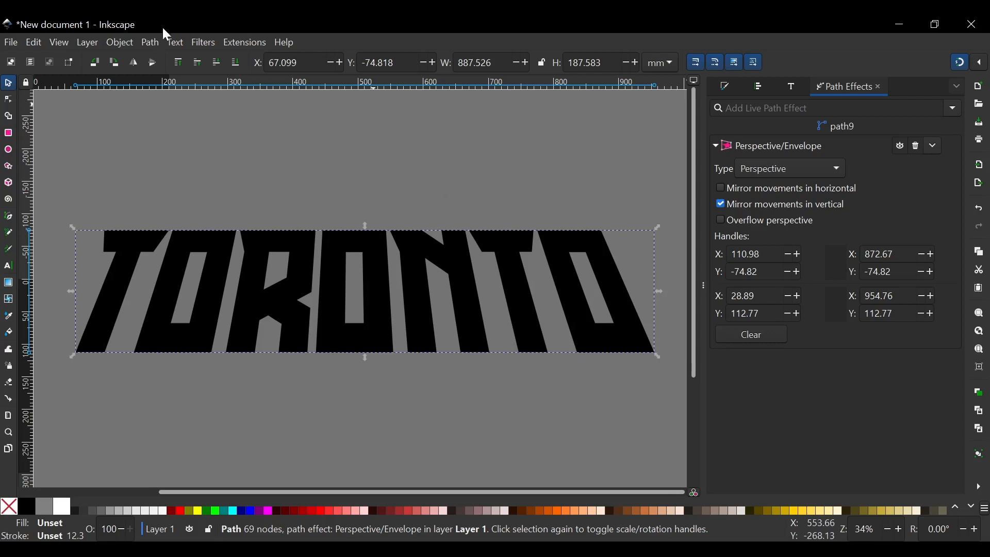
Convert the distorted TORONTO from an effect object to a plain path and move it up to about X 64.198, Y -109.261 mm.
{"action": "left_click", "coordinate": [151, 43]}
{"action": "left_click", "coordinate": [182, 59]}
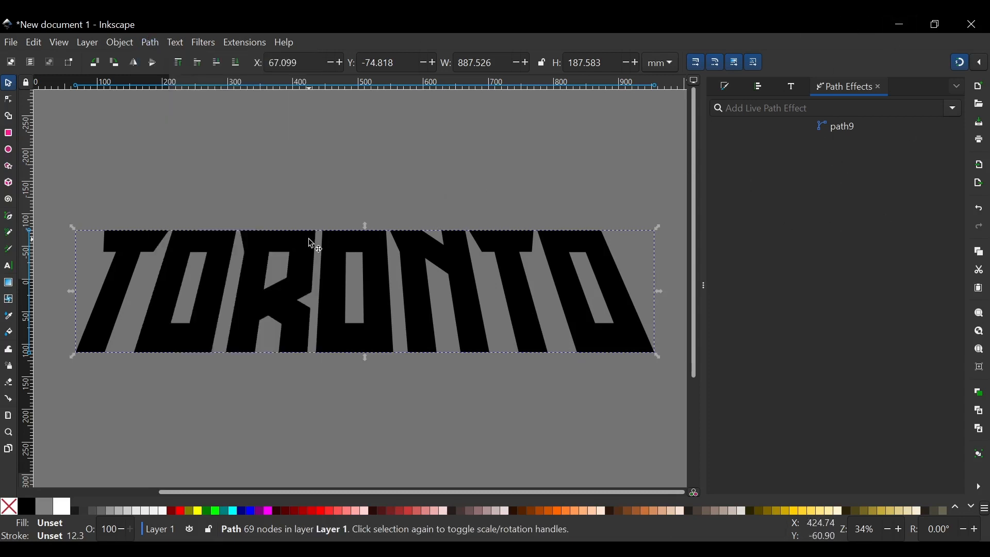
{"action": "left_click_drag", "start_coordinate": [375, 235], "coordinate": [366, 214]}
{"action": "left_click", "coordinate": [404, 129]}
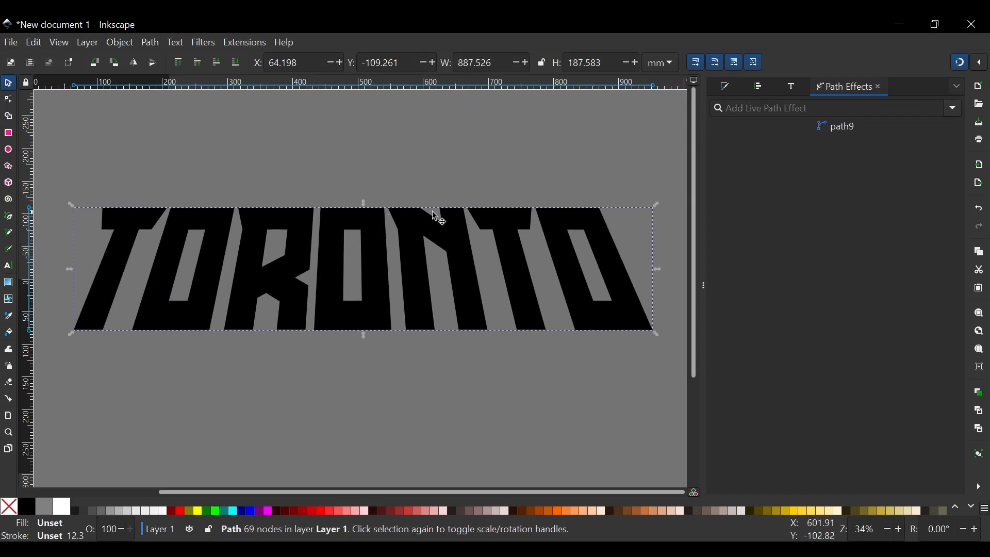
Duplicate the TORONTO path, lower the duplicate behind the original and fill it with olive.
{"action": "left_click", "coordinate": [411, 227]}
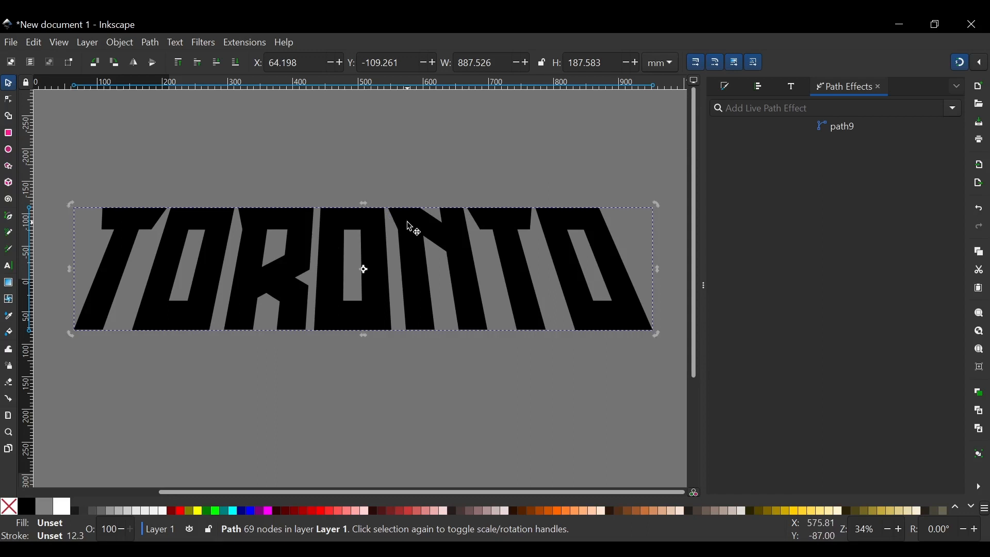
{"action": "key", "text": "ctrl+d"}
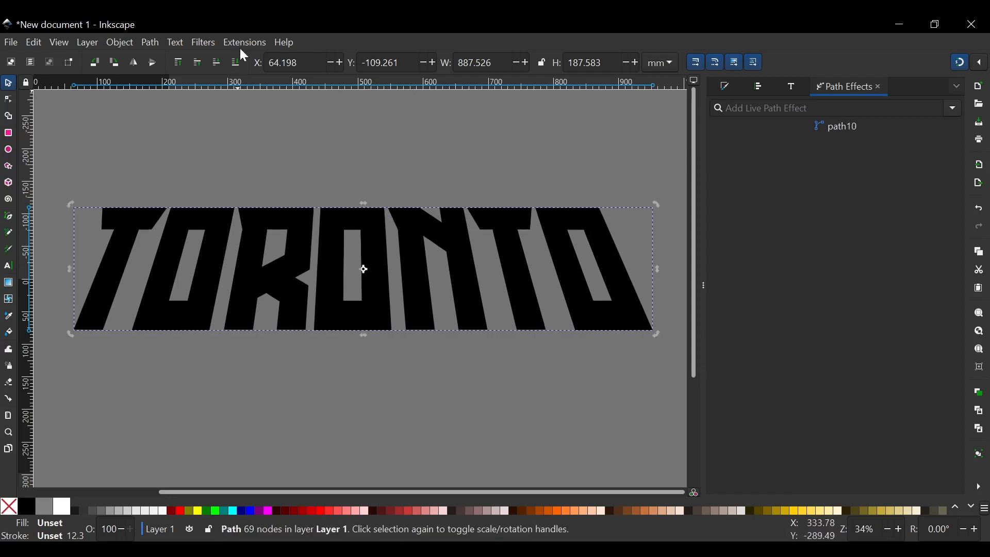
{"action": "left_click", "coordinate": [235, 63]}
{"action": "left_click", "coordinate": [189, 510]}
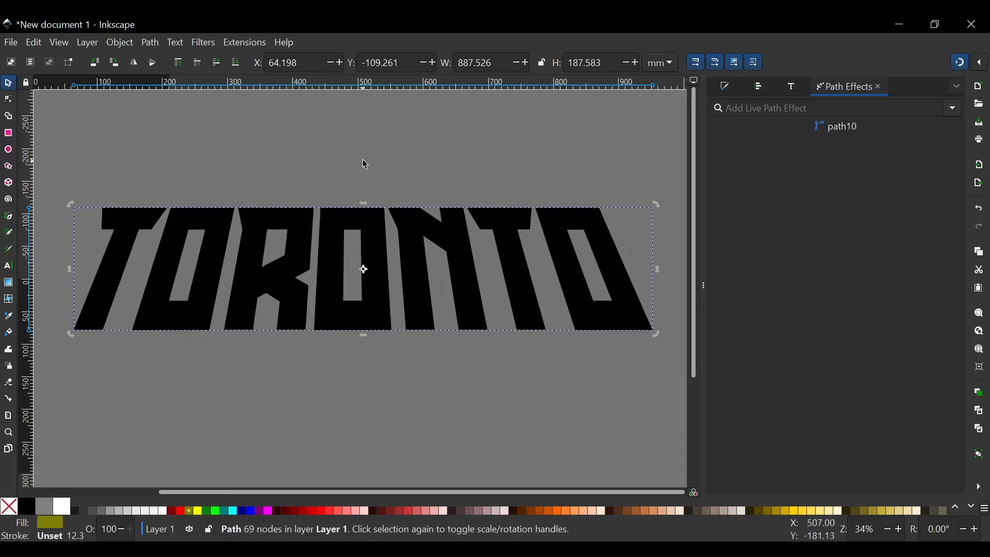
Nudge the olive duplicate straight down until its Y position is -34.648 mm.
{"action": "key", "text": "Down"}
{"action": "key", "text": "Down"}
{"action": "key", "text": "Down"}
{"action": "key", "text": "Down"}
{"action": "key", "text": "Down"}
{"action": "key", "text": "Down"}
{"action": "key", "text": "Down"}
{"action": "key", "text": "Down"}
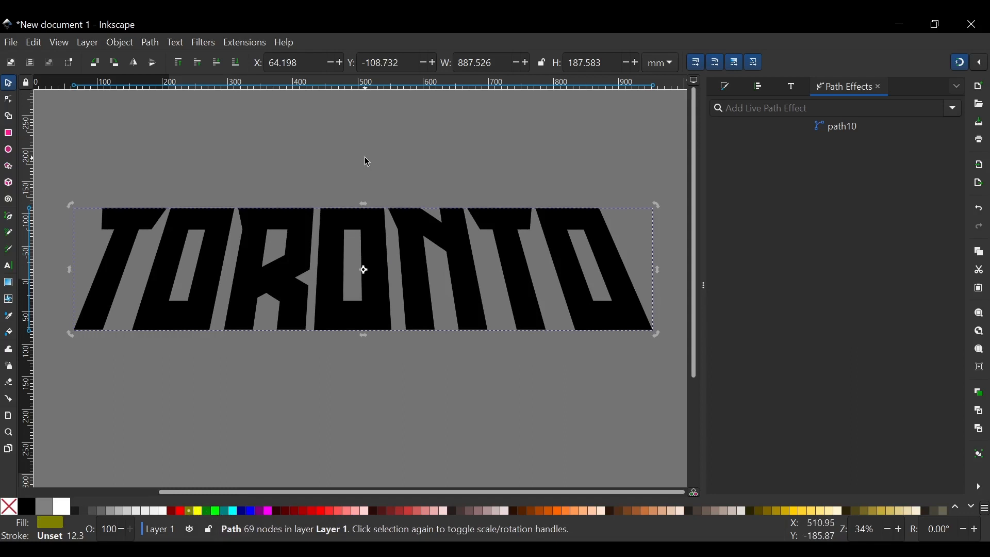
{"action": "key", "text": "Down"}
{"action": "key", "text": "Down"}
{"action": "key", "text": "Down"}
{"action": "key", "text": "Down"}
{"action": "key", "text": "Down"}
{"action": "key", "text": "Down"}
{"action": "key", "text": "Down"}
{"action": "key", "text": "Down"}
{"action": "key", "text": "Down"}
{"action": "key", "text": "Down"}
{"action": "key", "text": "Down"}
{"action": "key", "text": "Down"}
{"action": "key", "text": "Down"}
{"action": "key", "text": "Down"}
{"action": "key", "text": "Down"}
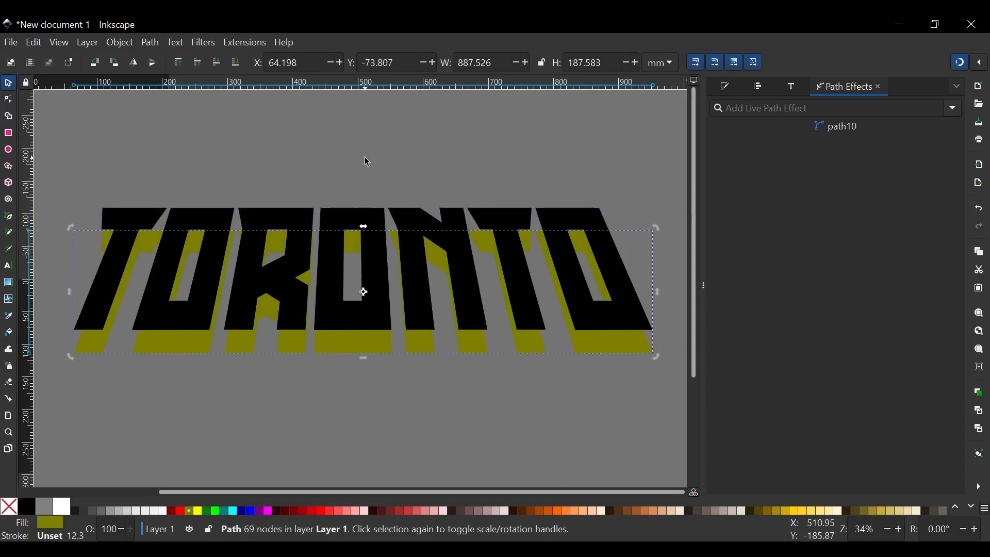
{"action": "key", "text": "Down"}
{"action": "key", "text": "Down"}
{"action": "key", "text": "Down"}
{"action": "key", "text": "Down"}
{"action": "key", "text": "Down"}
{"action": "key", "text": "Down"}
{"action": "key", "text": "Down"}
{"action": "key", "text": "Down"}
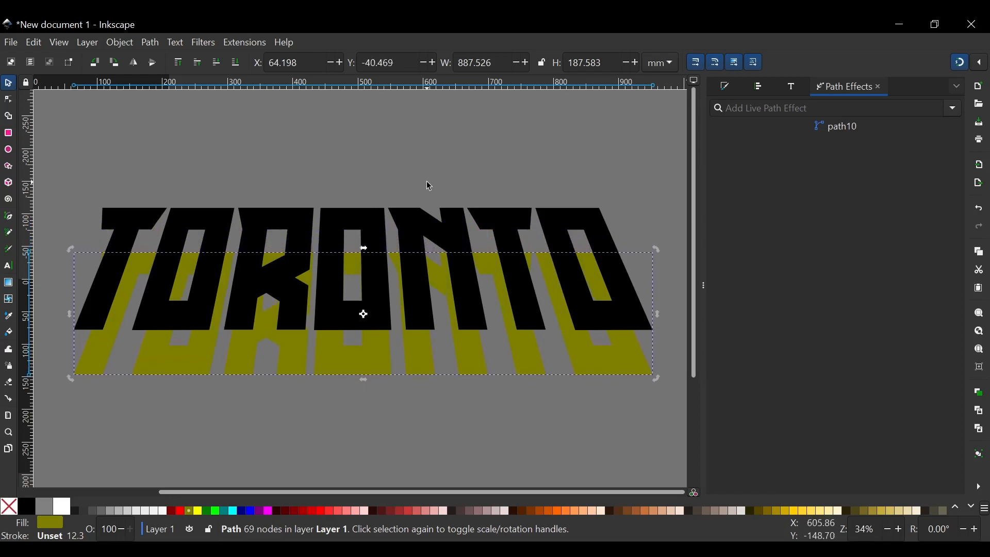
{"action": "key", "text": "Down"}
{"action": "key", "text": "Down"}
{"action": "key", "text": "Down"}
Scale the olive copy down proportionally around its centre to about 782.4 × 165.4 mm, and deselect it.
{"action": "left_click", "coordinate": [642, 367]}
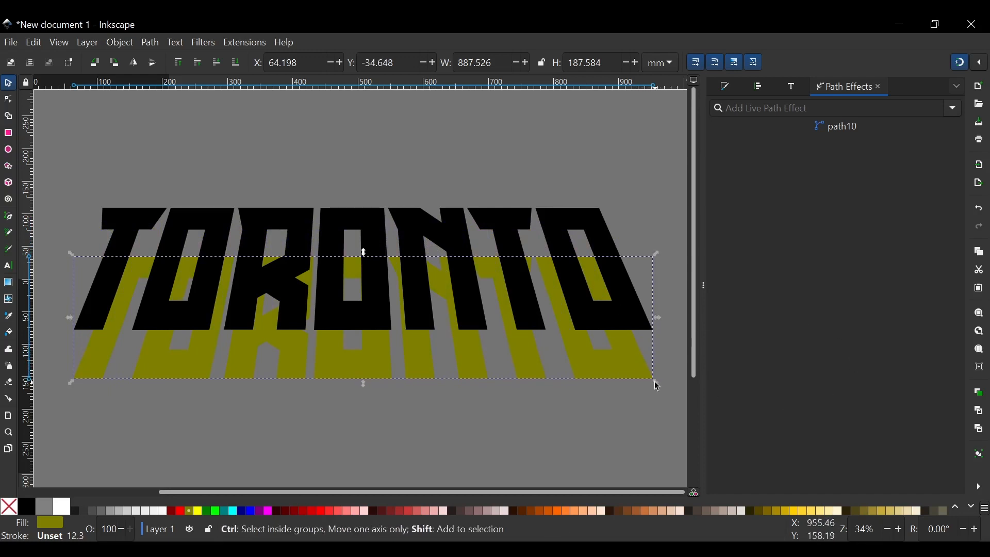
{"action": "left_click_drag", "start_coordinate": [655, 382], "coordinate": [650, 381]}
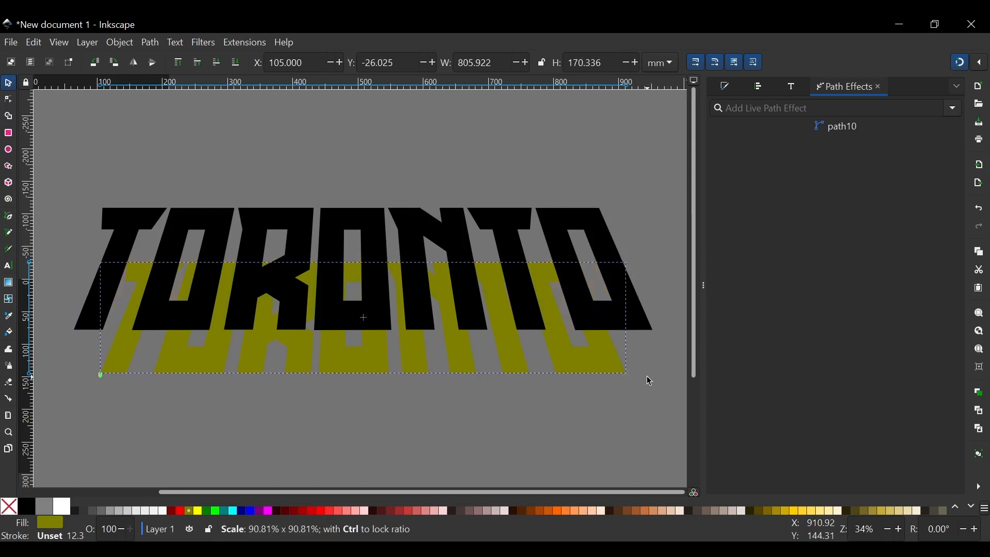
{"action": "left_click_drag", "start_coordinate": [646, 379], "coordinate": [647, 378]}
{"action": "left_click", "coordinate": [463, 155]}
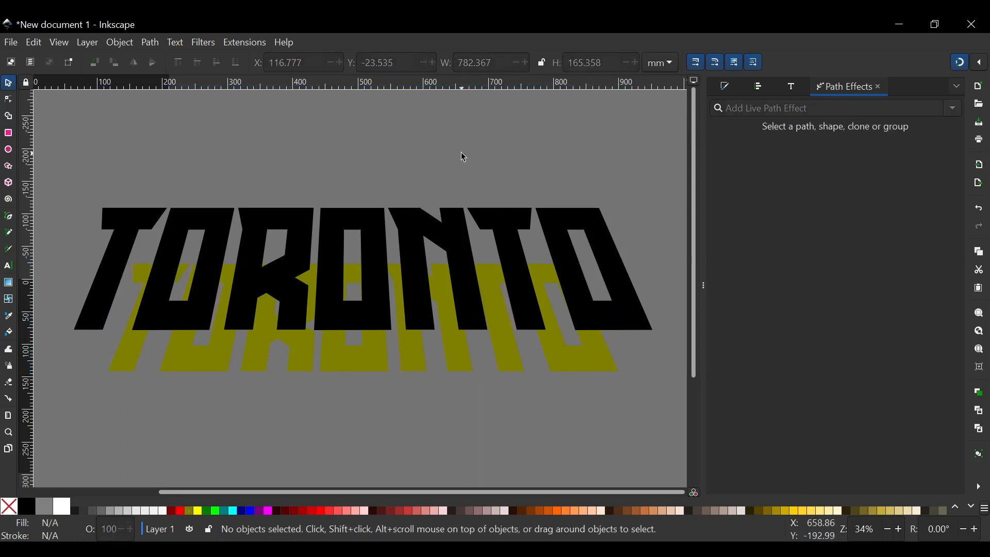
Select the black and olive TORONTO paths together and start the Extrude Between Two Paths extension.
{"action": "scroll", "coordinate": [460, 180], "scroll_direction": "down", "scroll_amount": 1}
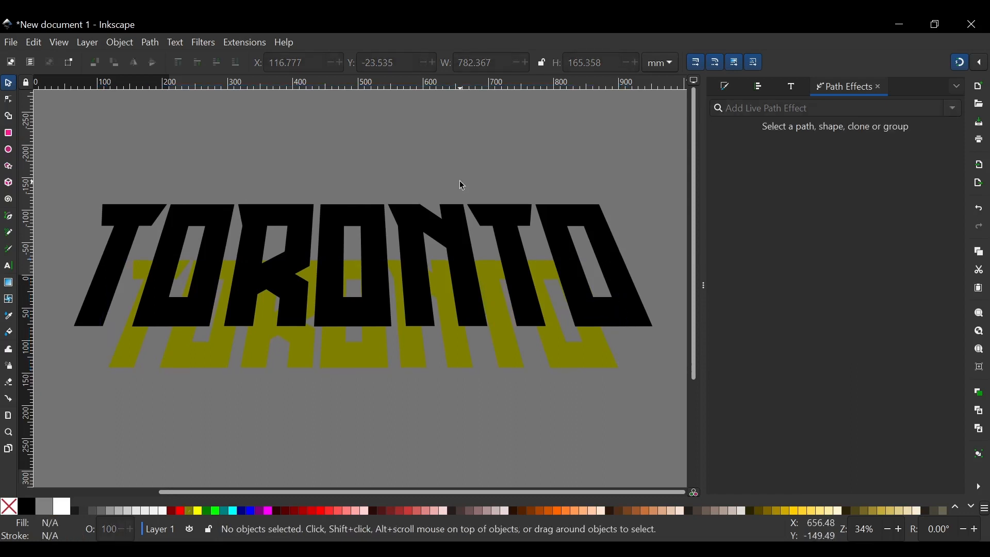
{"action": "left_click", "coordinate": [573, 221]}
{"action": "left_click", "coordinate": [598, 364], "text": "shift"}
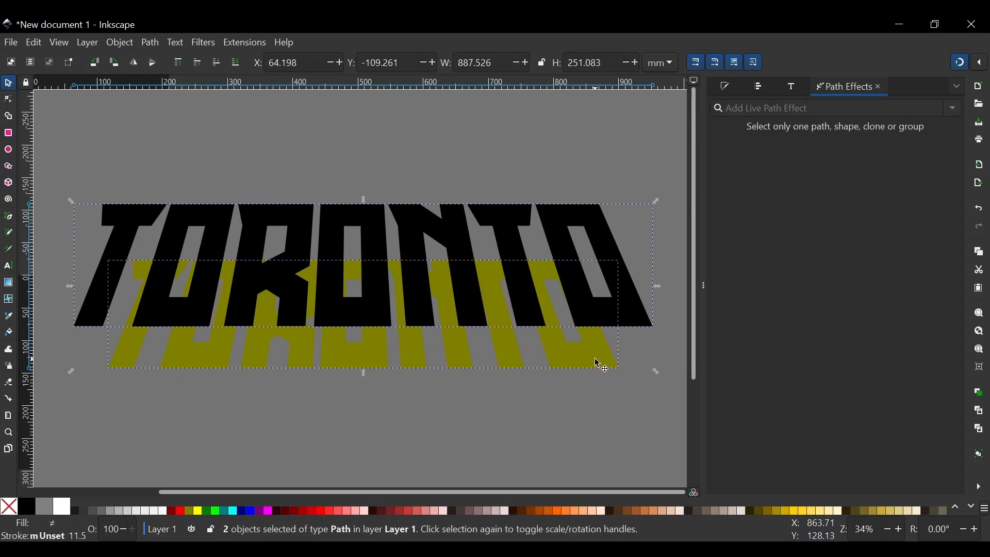
{"action": "left_click", "coordinate": [239, 44]}
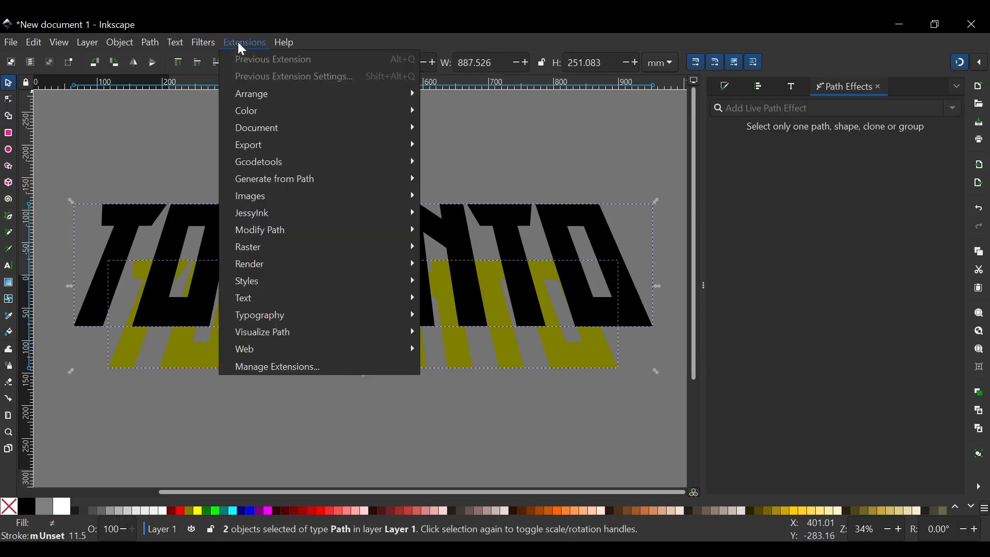
{"action": "mouse_move", "coordinate": [310, 180]}
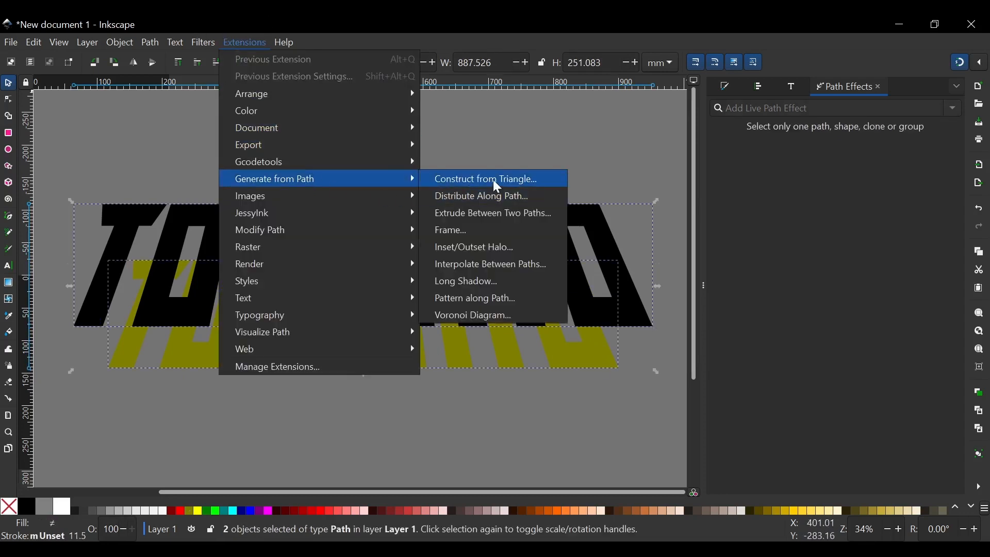
{"action": "left_click", "coordinate": [512, 214]}
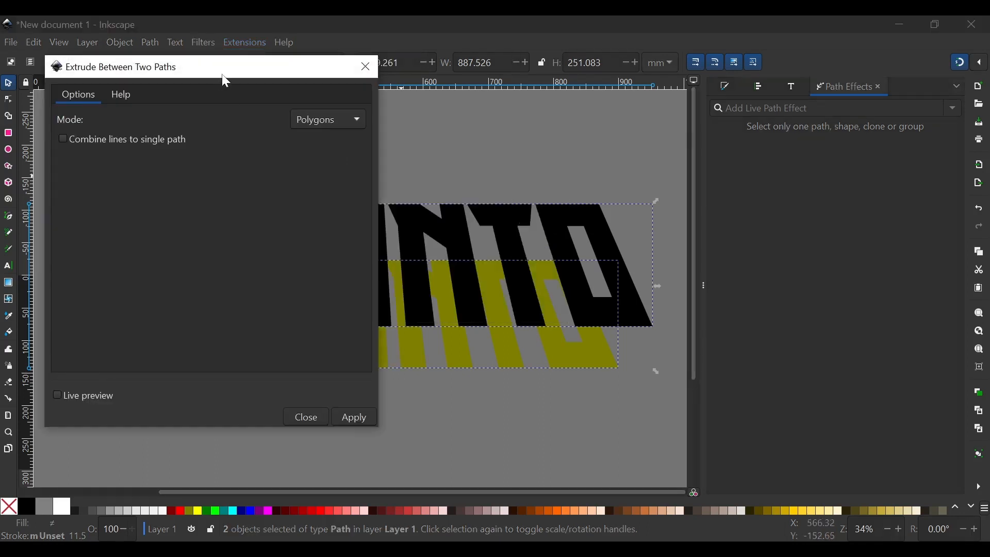
Extrude between the two paths in Polygons mode with live preview enabled, apply the result and close the extension.
{"action": "left_click_drag", "start_coordinate": [226, 81], "coordinate": [799, 81]}
{"action": "left_click", "coordinate": [917, 123]}
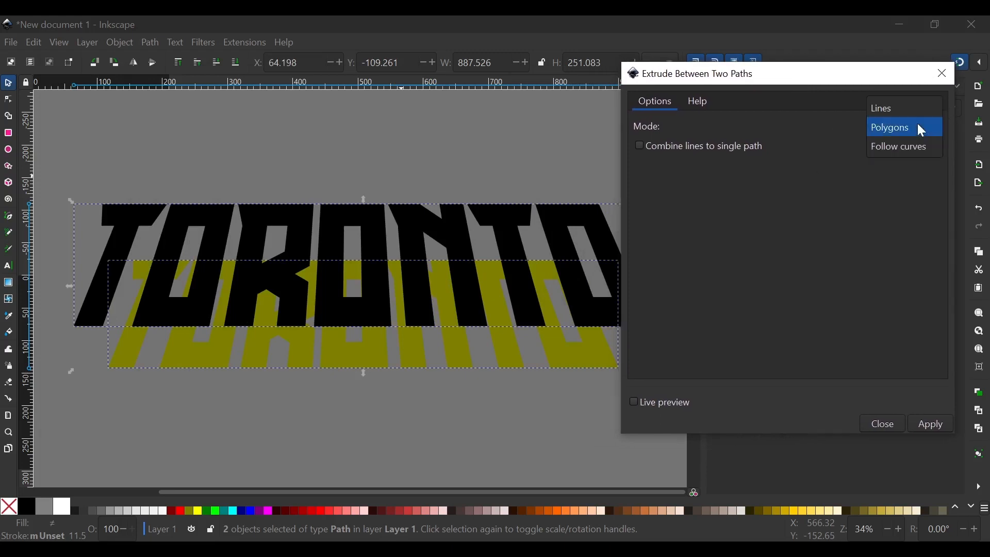
{"action": "left_click", "coordinate": [884, 126]}
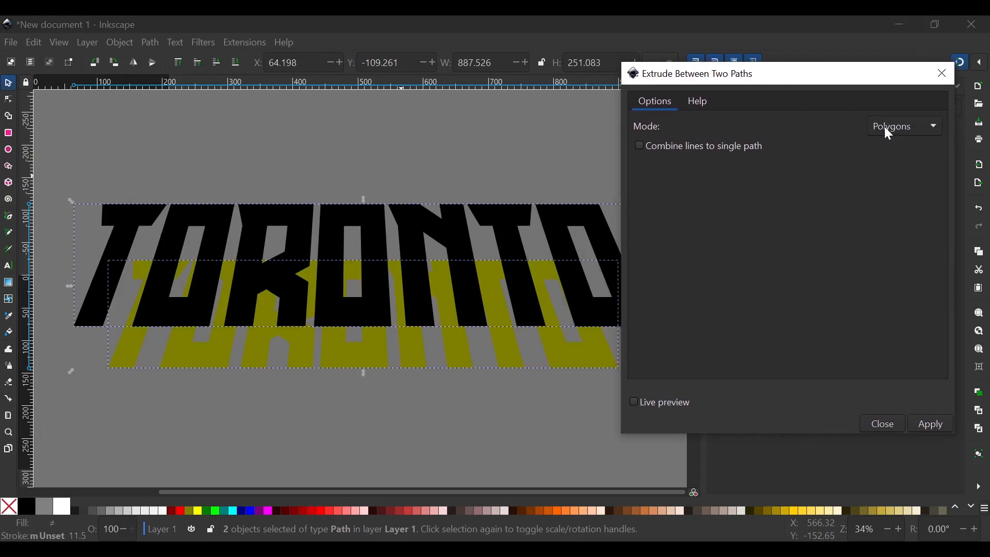
{"action": "left_click", "coordinate": [635, 401]}
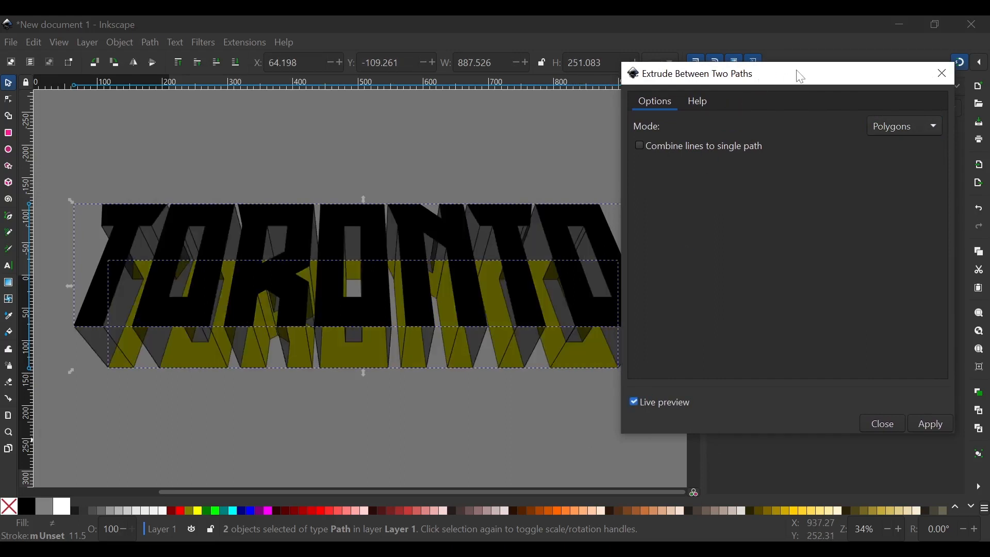
{"action": "left_click_drag", "start_coordinate": [801, 75], "coordinate": [849, 175]}
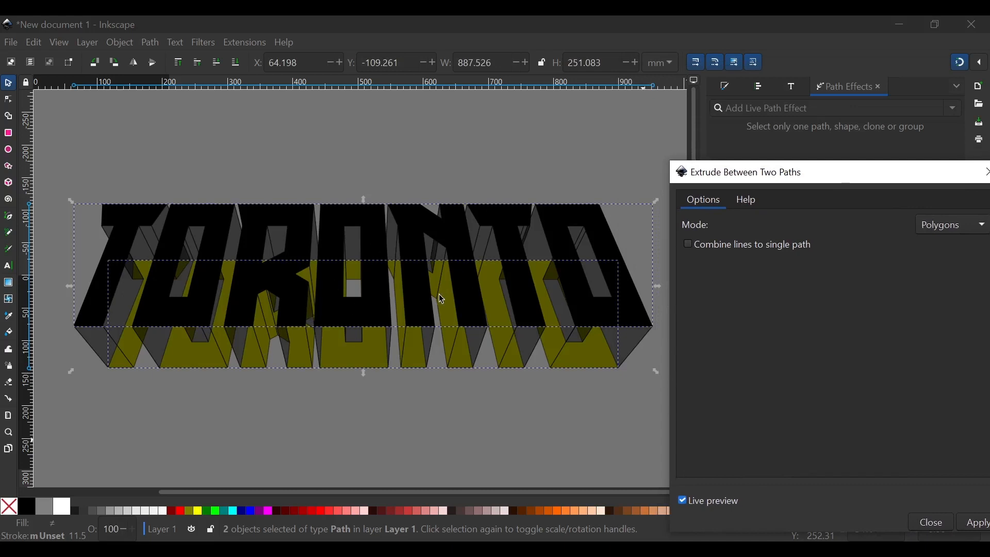
{"action": "left_click_drag", "start_coordinate": [889, 177], "coordinate": [853, 68]}
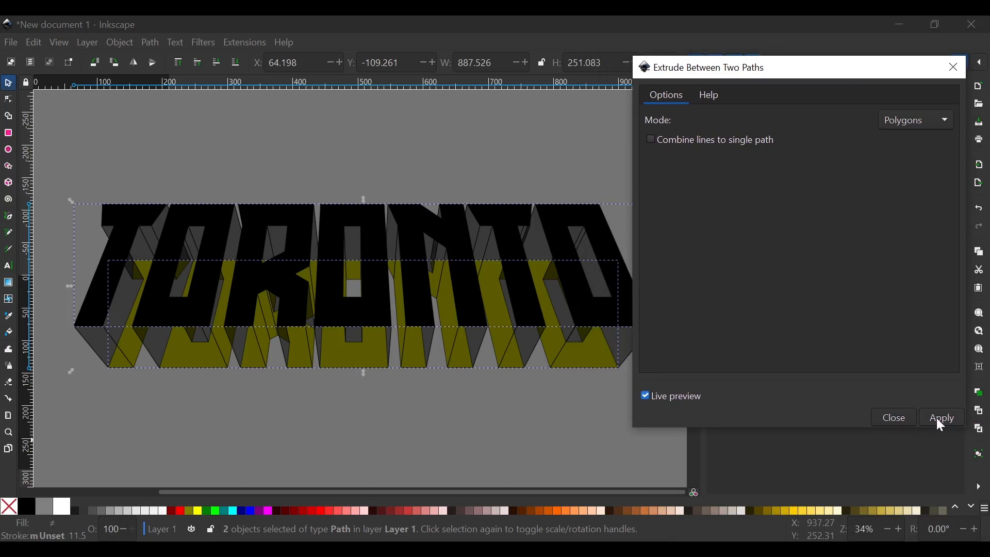
{"action": "left_click", "coordinate": [955, 68]}
Ungroup the extrusion's polygon group and unite all of its pieces into a single path.
{"action": "left_click", "coordinate": [394, 133]}
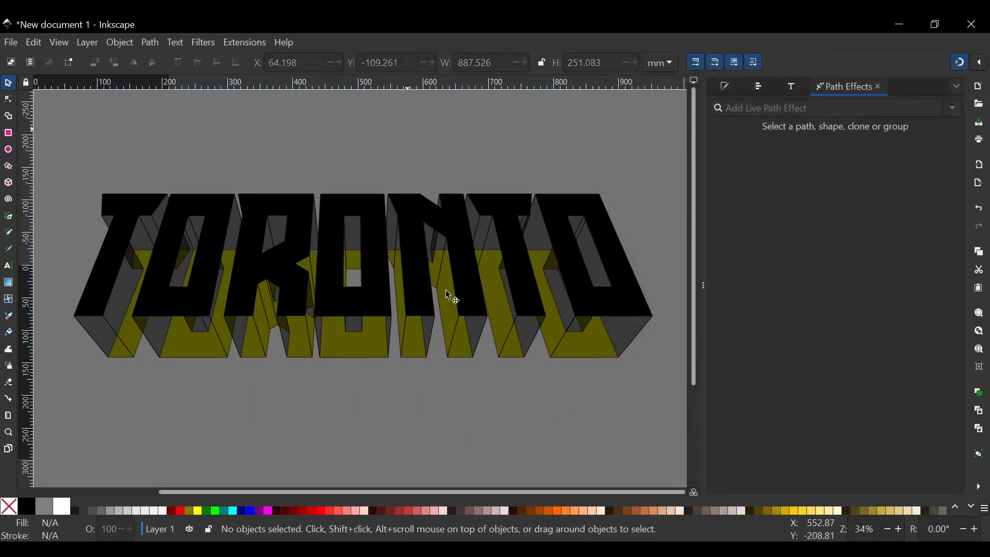
{"action": "left_click", "coordinate": [587, 351]}
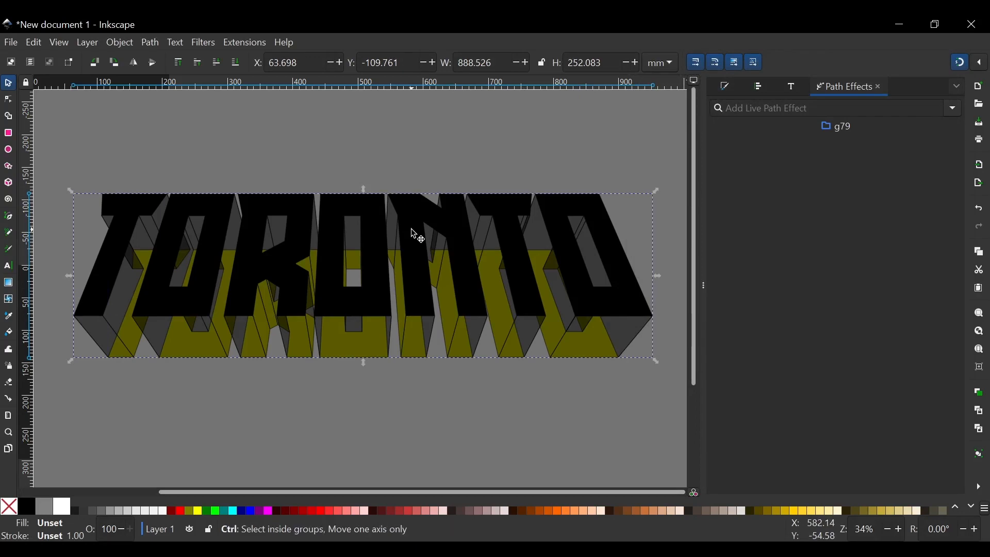
{"action": "key", "text": "ctrl+shift+g"}
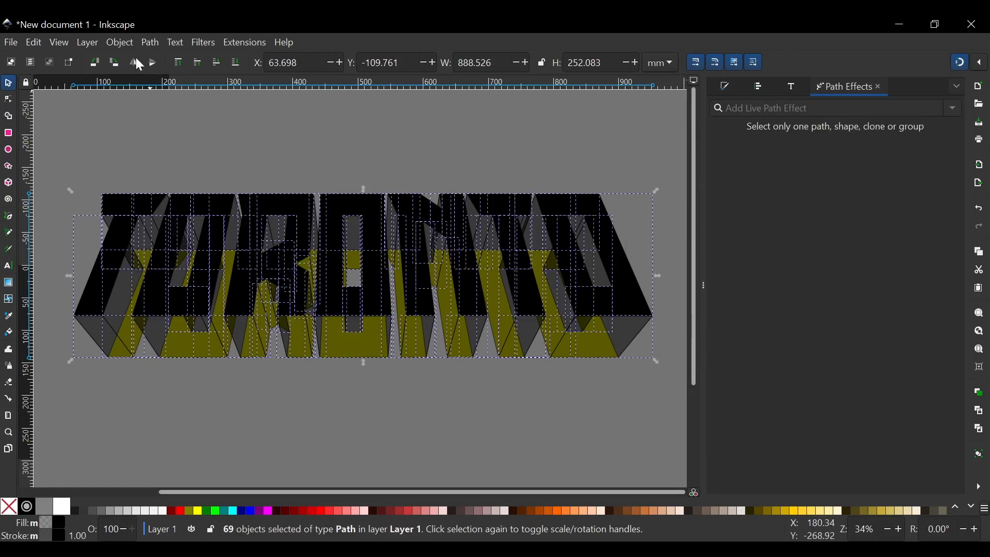
{"action": "left_click", "coordinate": [151, 42]}
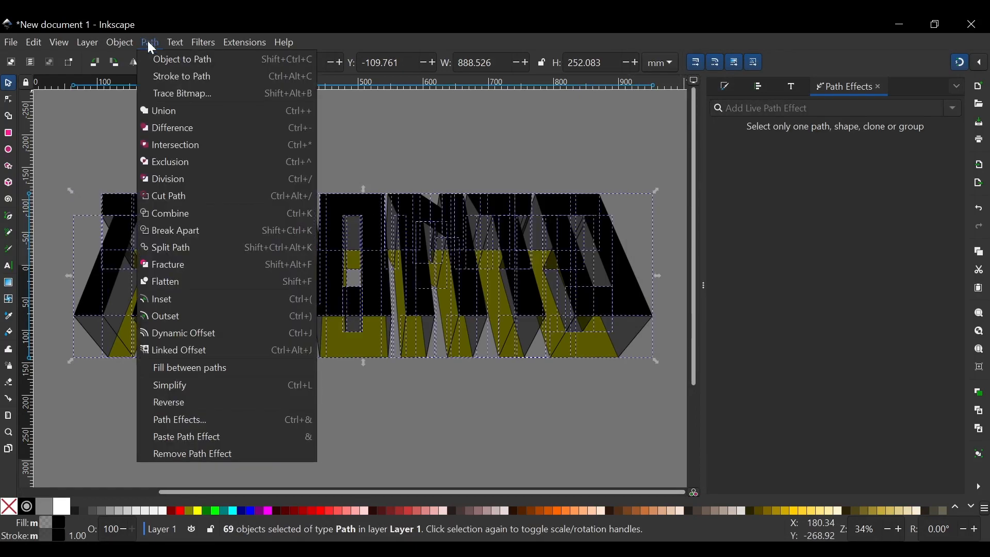
{"action": "left_click", "coordinate": [171, 114]}
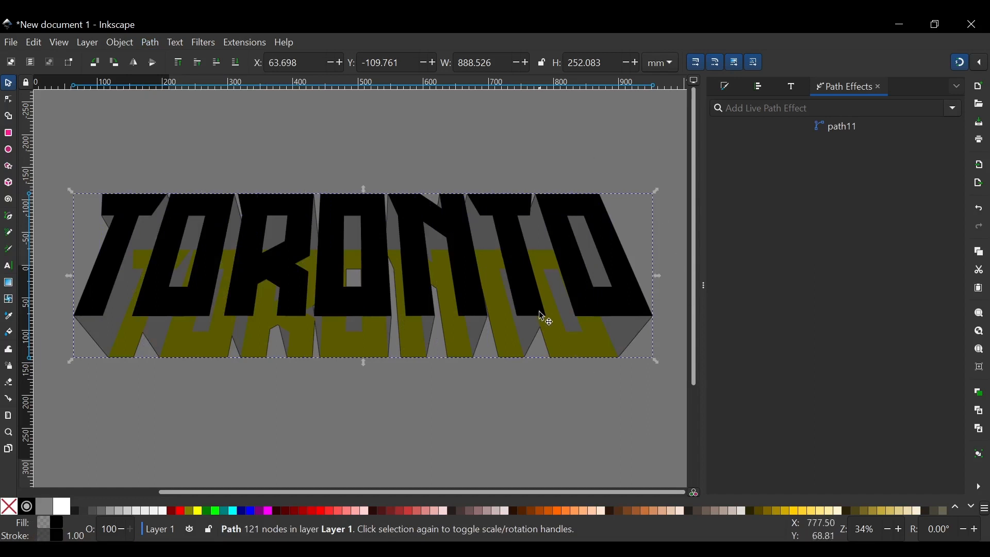
Remove the stroke paint from the united extrusion path.
{"action": "left_click", "coordinate": [729, 87]}
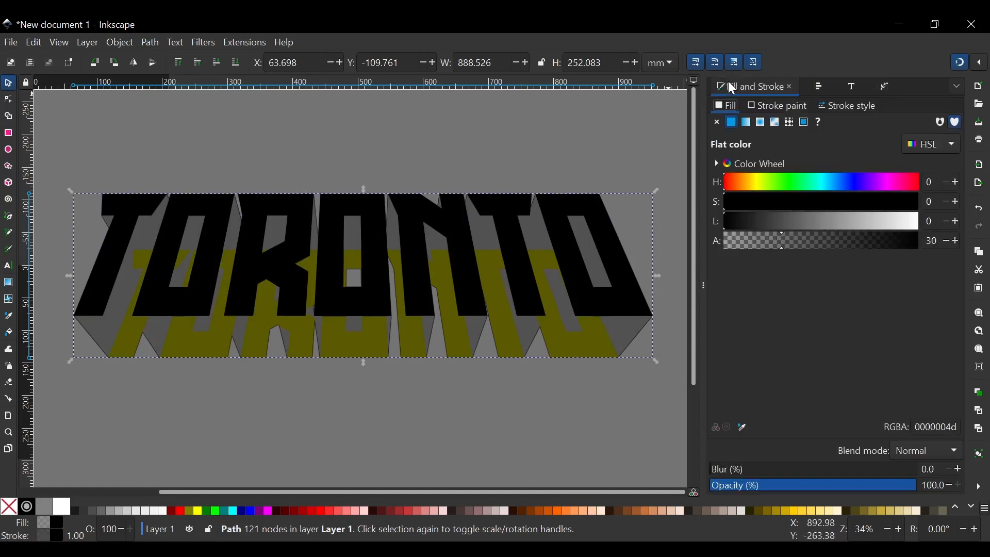
{"action": "left_click", "coordinate": [777, 104]}
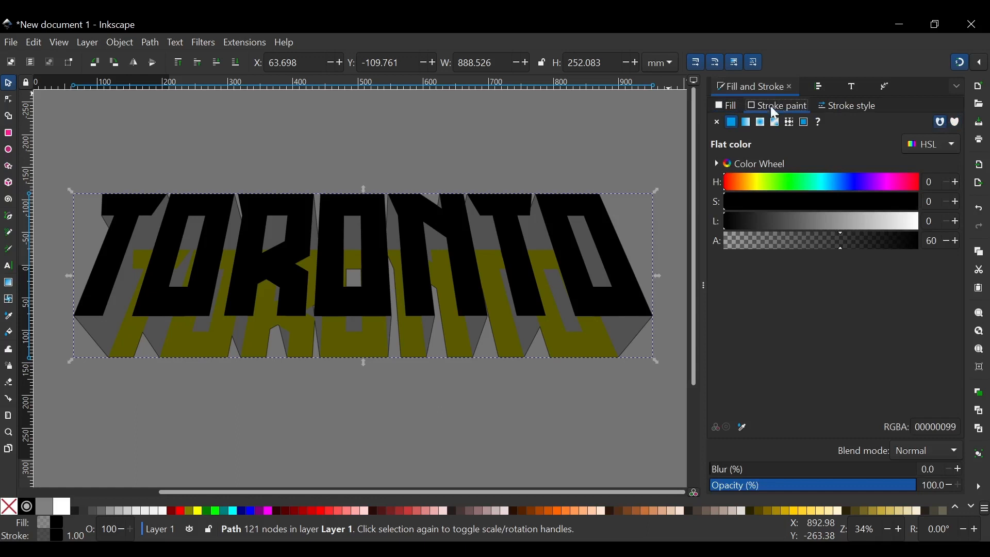
{"action": "left_click", "coordinate": [718, 123]}
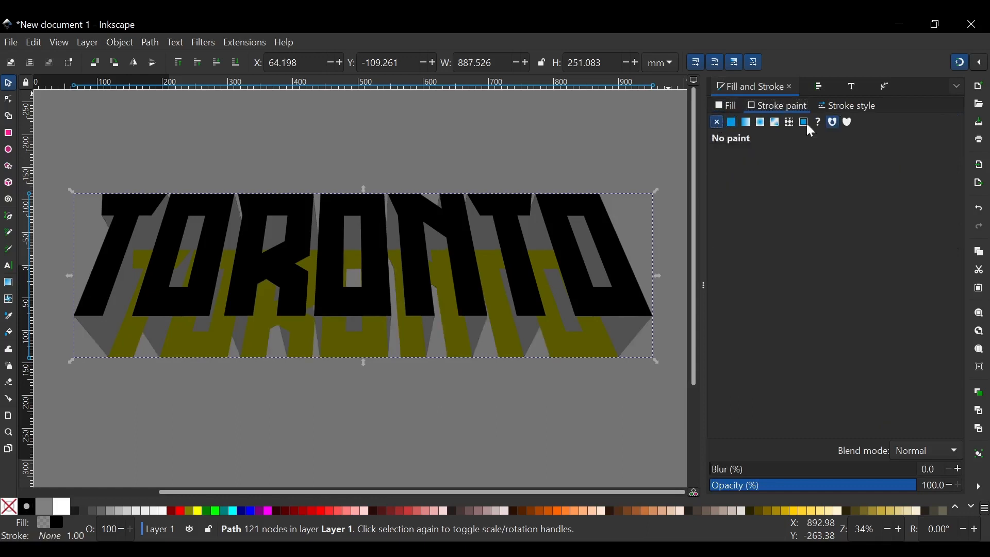
Set the extrusion path's fill alpha to 100, fill it with olive (808000), and deselect it.
{"action": "left_click", "coordinate": [737, 106]}
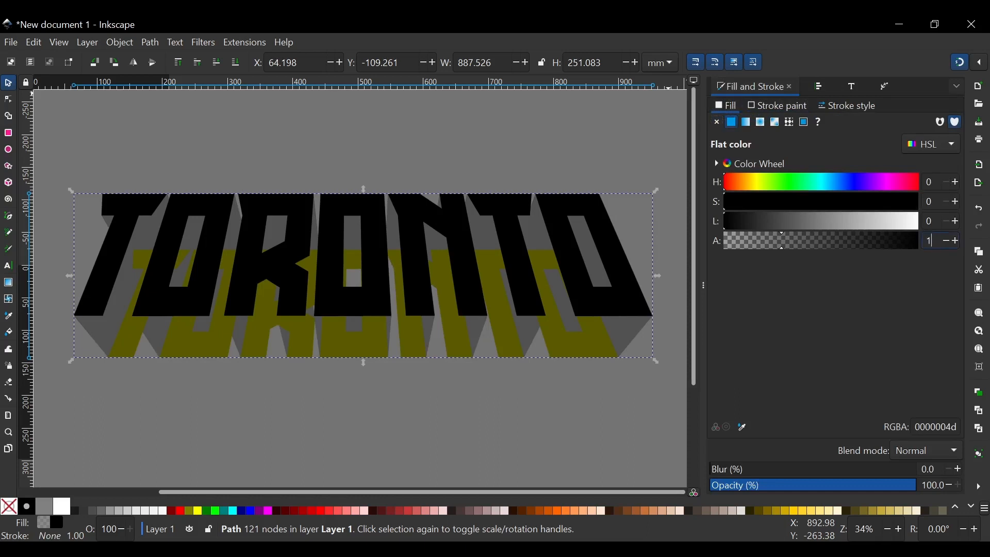
{"action": "type", "text": "100"}
{"action": "key", "text": "Return"}
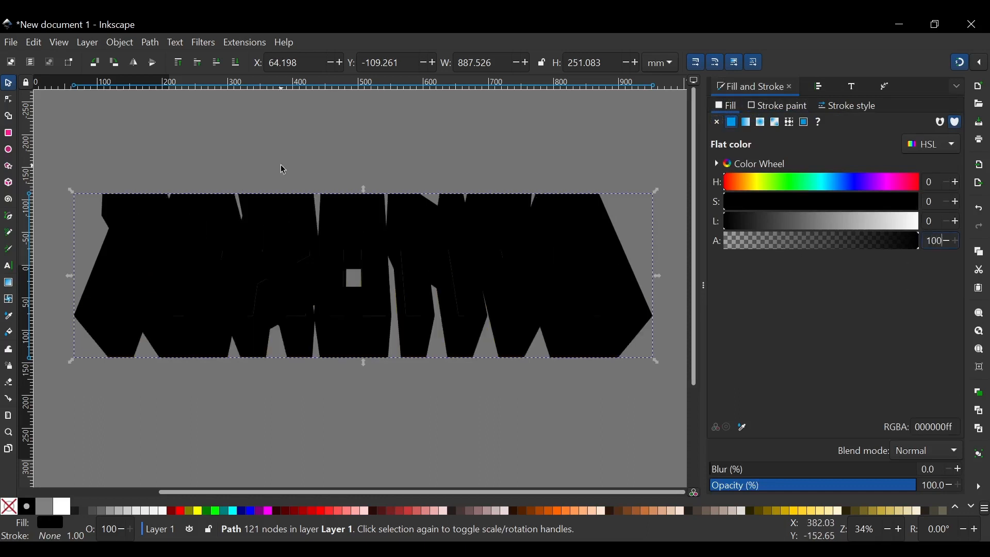
{"action": "left_click", "coordinate": [188, 509]}
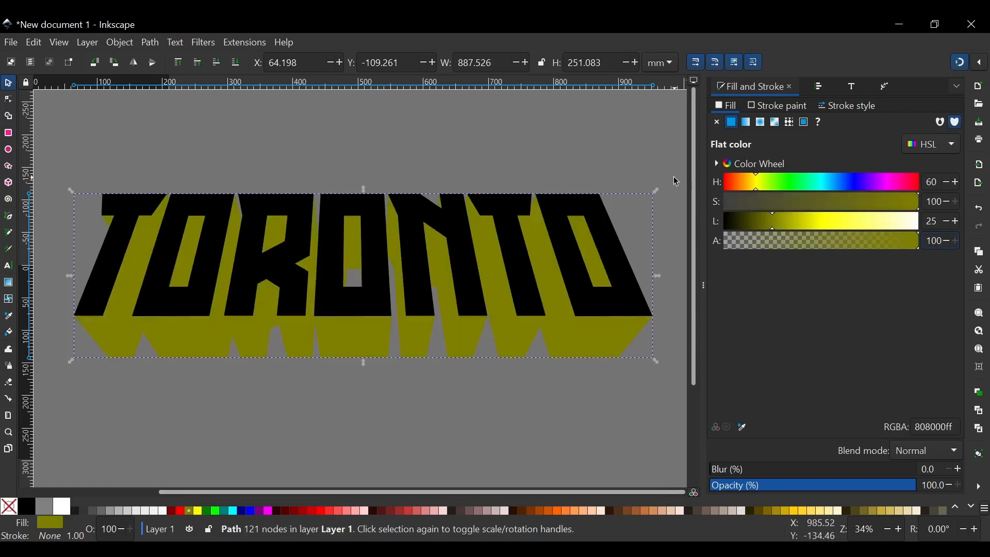
{"action": "left_click", "coordinate": [448, 115]}
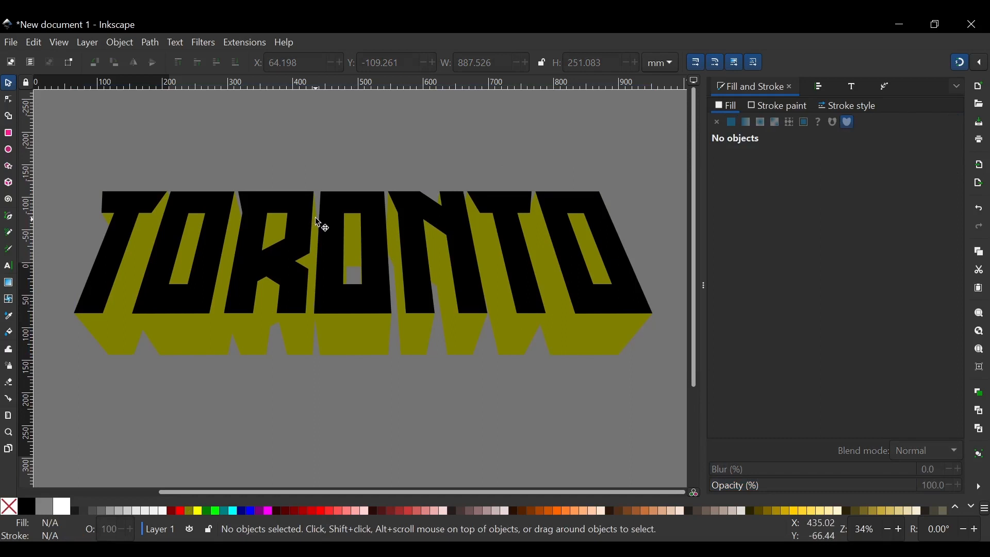
Duplicate all three lettering paths, unite the duplicates into one silhouette, and lower it to the bottom of the stack.
{"action": "left_click_drag", "start_coordinate": [54, 163], "coordinate": [669, 426]}
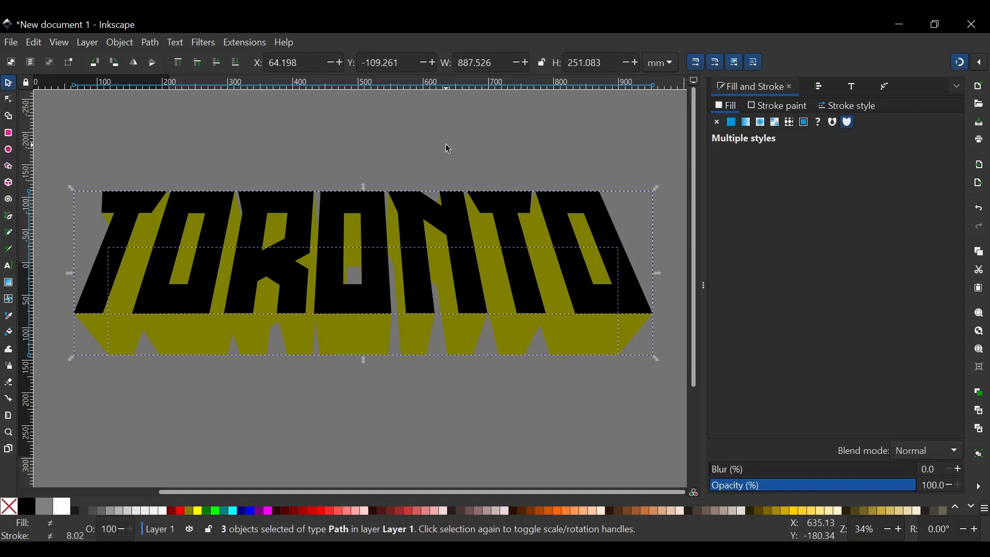
{"action": "key", "text": "ctrl+d"}
{"action": "left_click", "coordinate": [148, 37]}
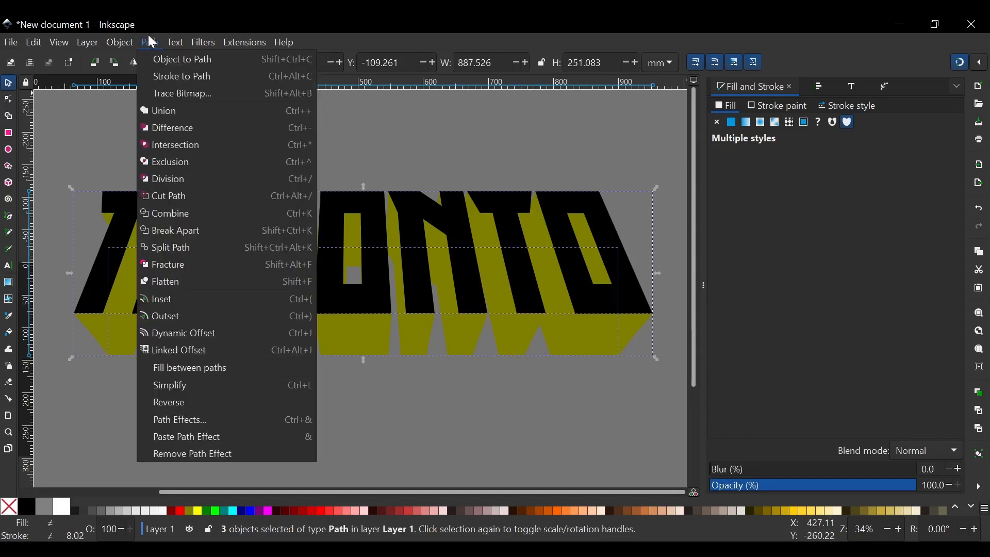
{"action": "left_click", "coordinate": [167, 115]}
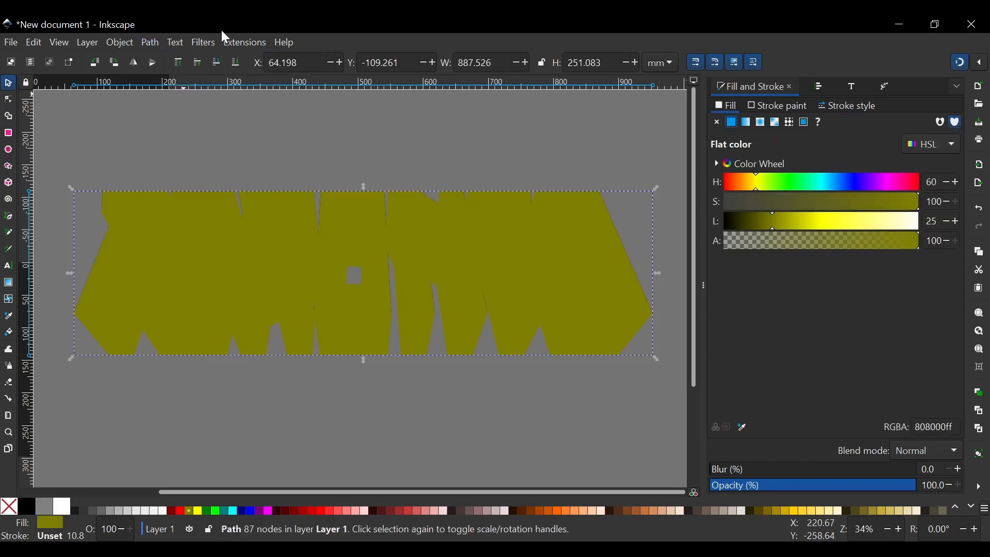
{"action": "left_click", "coordinate": [236, 66]}
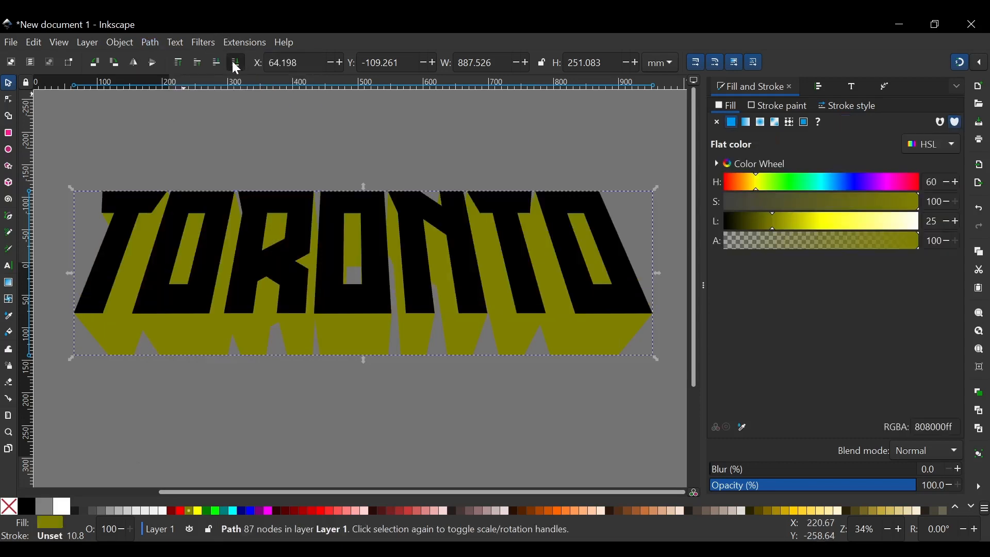
Add the Offset live path effect to the silhouette path with a Miter join.
{"action": "left_click", "coordinate": [887, 86]}
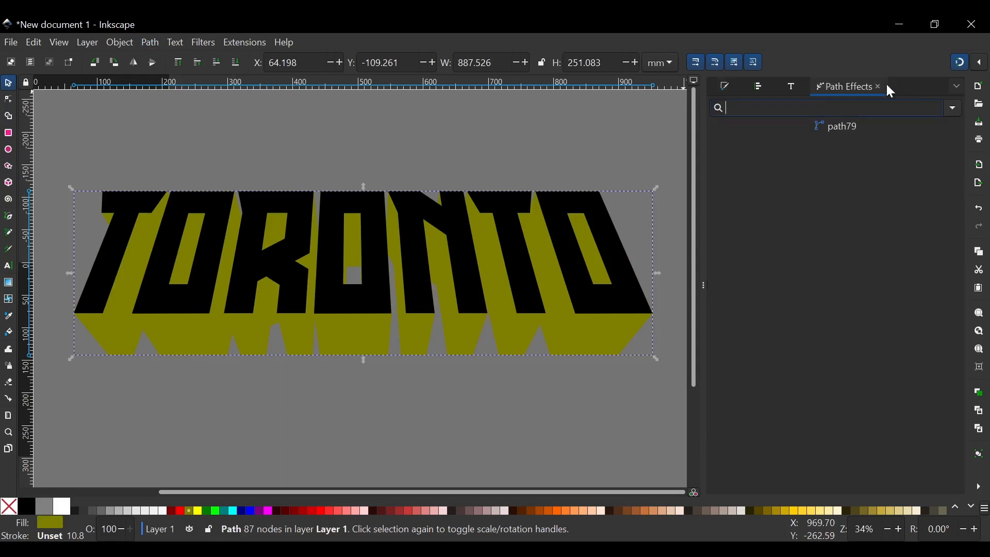
{"action": "left_click", "coordinate": [954, 106]}
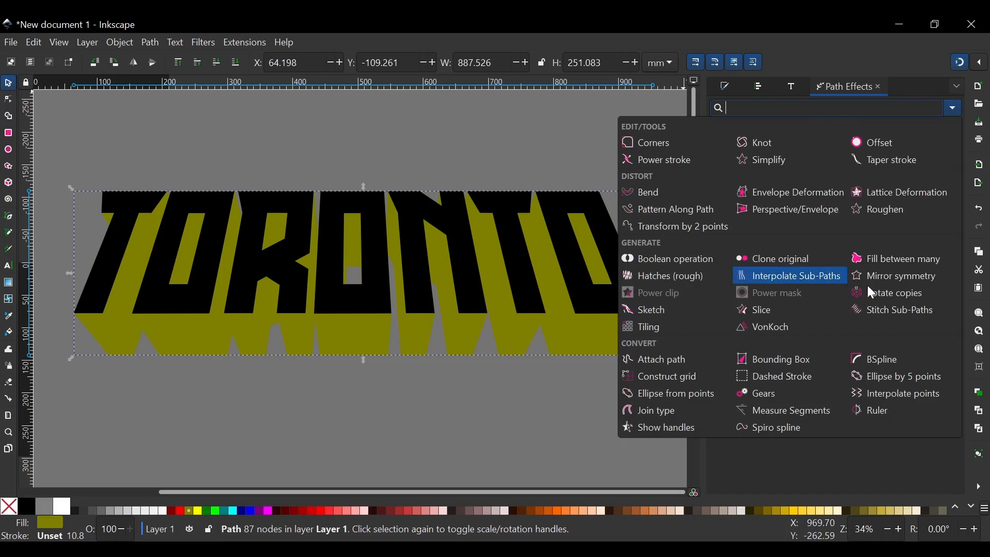
{"action": "left_click", "coordinate": [877, 147]}
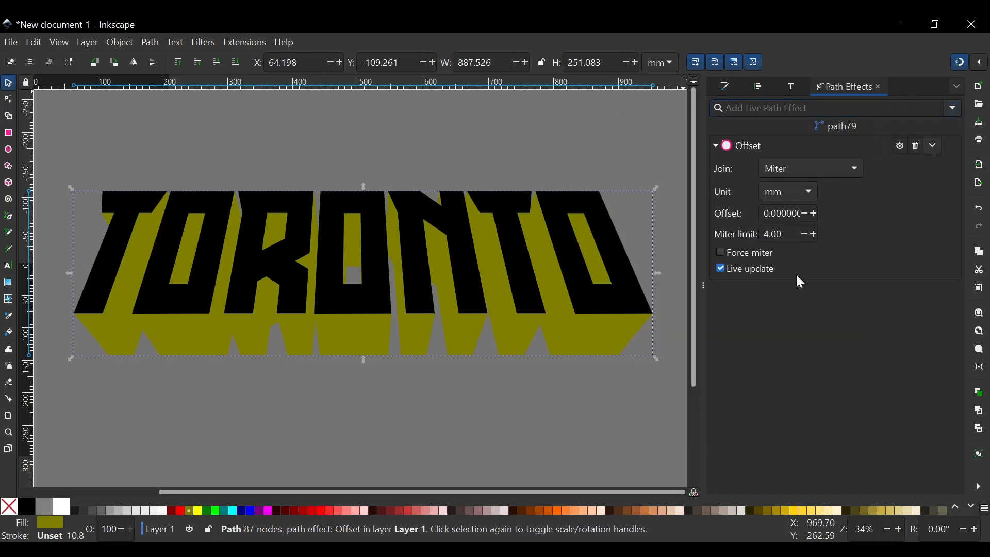
{"action": "left_click", "coordinate": [849, 164]}
{"action": "left_click", "coordinate": [775, 172]}
Increase the silhouette's offset to 5.6 mm to form a border around the lettering.
{"action": "left_click", "coordinate": [814, 214]}
{"action": "left_click", "coordinate": [814, 213]}
{"action": "left_click", "coordinate": [814, 213]}
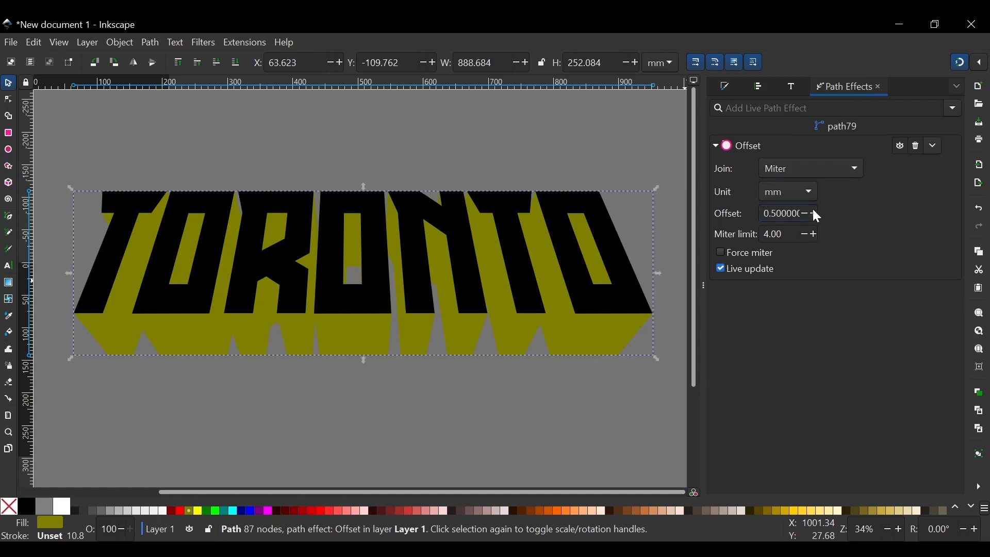
{"action": "left_click", "coordinate": [814, 213]}
{"action": "left_click", "coordinate": [815, 213]}
{"action": "left_click", "coordinate": [815, 213]}
{"action": "left_click", "coordinate": [815, 213]}
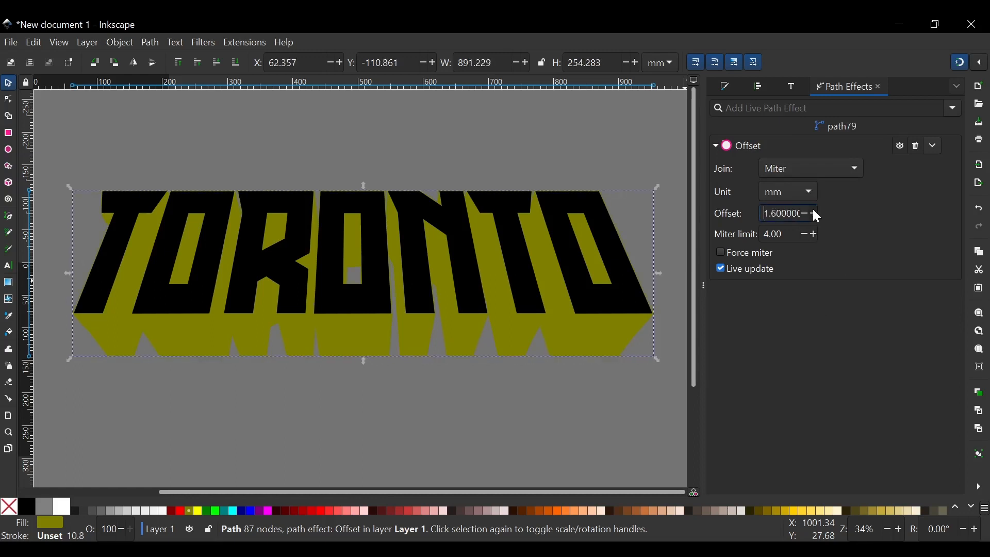
{"action": "left_click", "coordinate": [815, 213]}
{"action": "left_click", "coordinate": [814, 212]}
{"action": "left_click", "coordinate": [814, 212]}
{"action": "left_click", "coordinate": [814, 212]}
{"action": "left_click", "coordinate": [814, 213]}
{"action": "left_click", "coordinate": [814, 212]}
{"action": "left_click", "coordinate": [814, 212]}
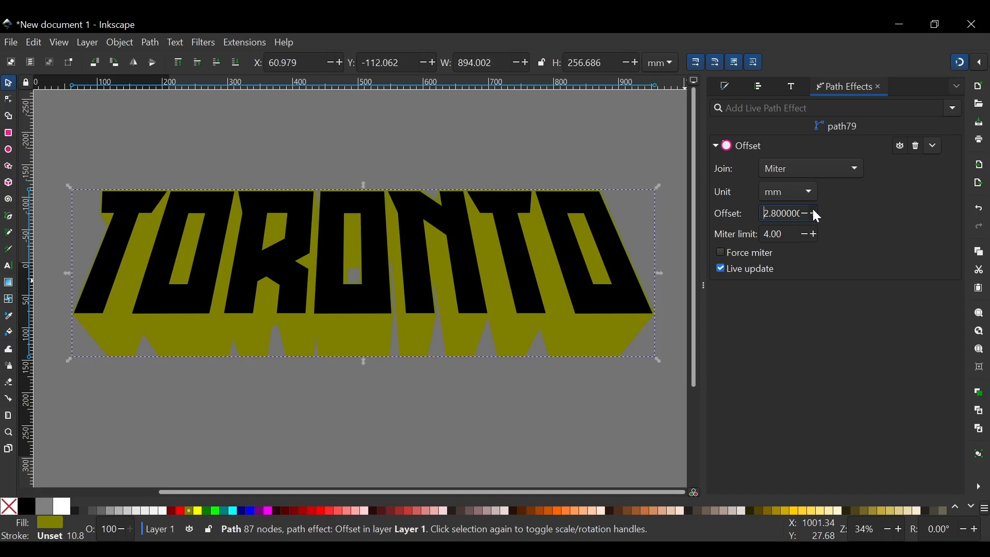
{"action": "left_click", "coordinate": [814, 213]}
{"action": "left_click", "coordinate": [814, 213]}
{"action": "left_click", "coordinate": [814, 212]}
{"action": "left_click", "coordinate": [814, 213]}
{"action": "left_click", "coordinate": [814, 213]}
{"action": "left_click", "coordinate": [814, 212]}
{"action": "left_click", "coordinate": [814, 213]}
{"action": "left_click", "coordinate": [814, 213]}
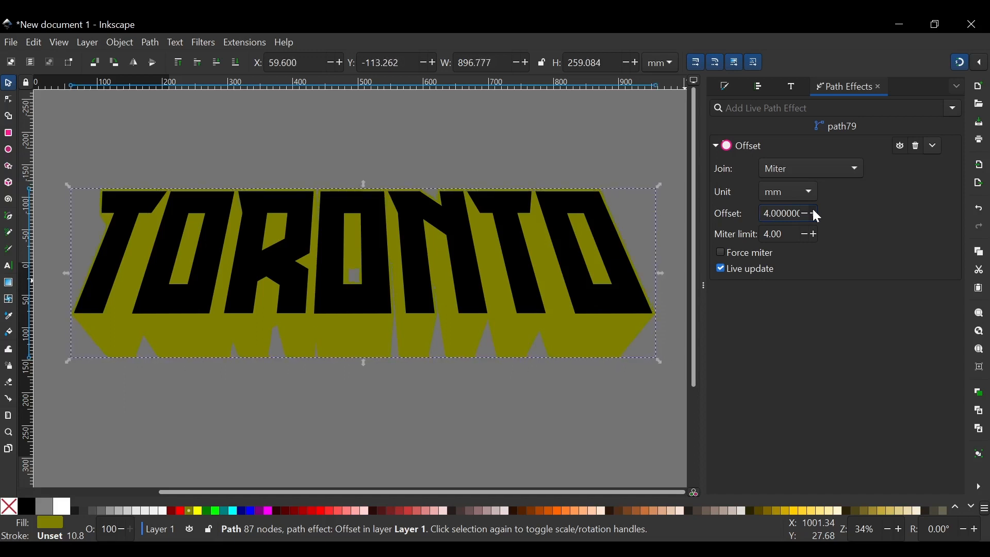
{"action": "left_click", "coordinate": [813, 213]}
{"action": "left_click", "coordinate": [814, 213]}
{"action": "left_click", "coordinate": [814, 212]}
{"action": "left_click", "coordinate": [814, 212]}
{"action": "left_click", "coordinate": [814, 213]}
{"action": "left_click", "coordinate": [814, 212]}
{"action": "left_click", "coordinate": [814, 213]}
{"action": "left_click", "coordinate": [814, 213]}
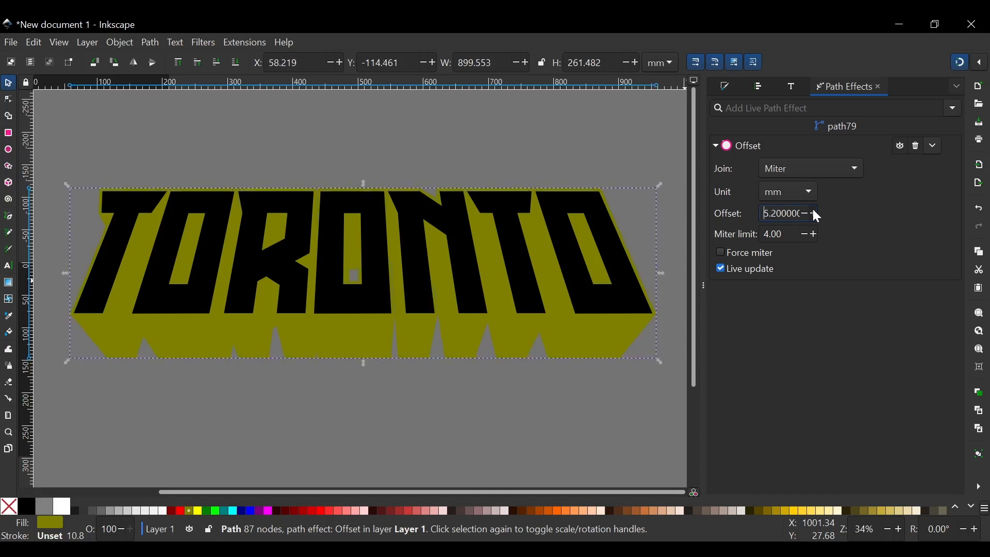
{"action": "left_click", "coordinate": [814, 212]}
{"action": "left_click", "coordinate": [814, 212]}
{"action": "left_click", "coordinate": [814, 212]}
{"action": "left_click", "coordinate": [814, 212]}
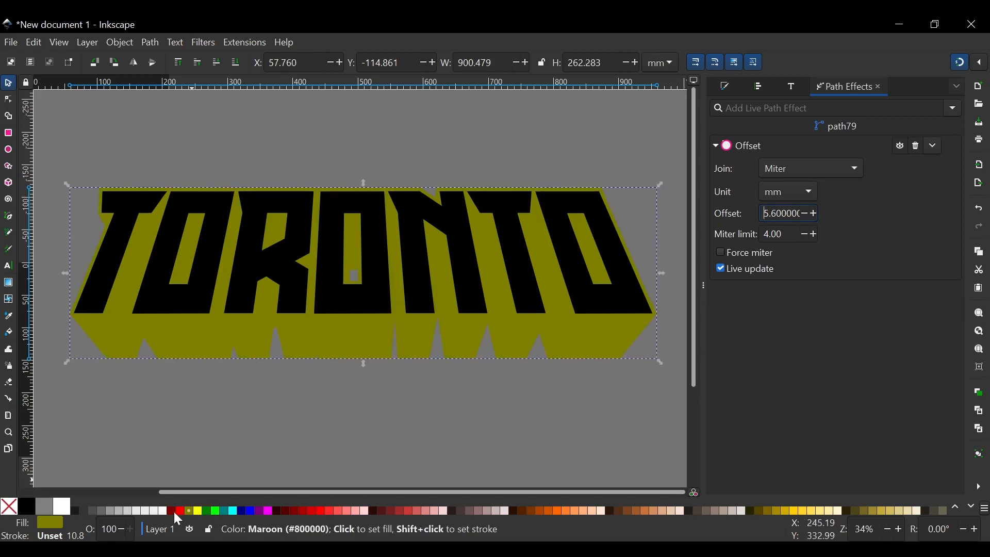
Try a green fill on the offset silhouette, settle on navy (#000080), and increase its offset to 9.4 mm.
{"action": "left_click", "coordinate": [208, 512]}
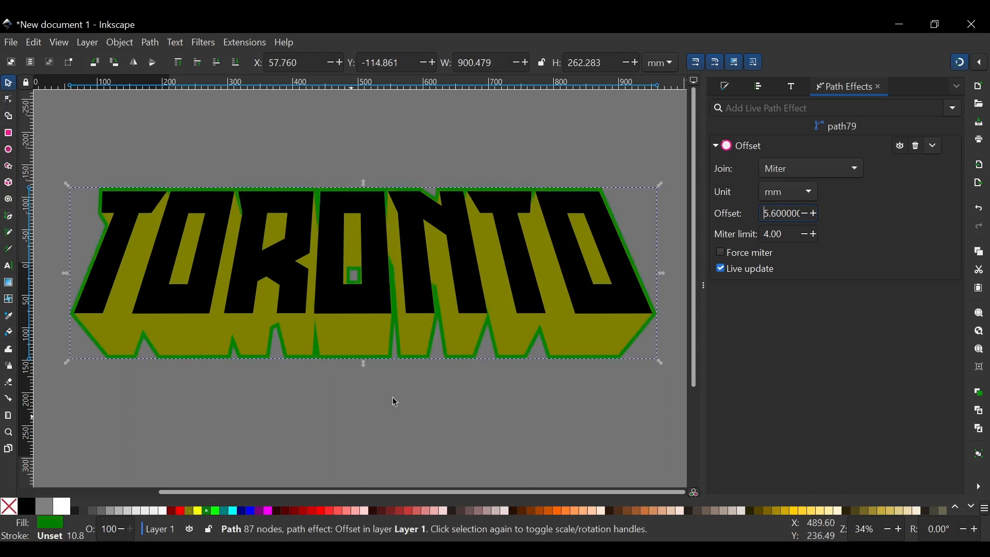
{"action": "left_click", "coordinate": [248, 512]}
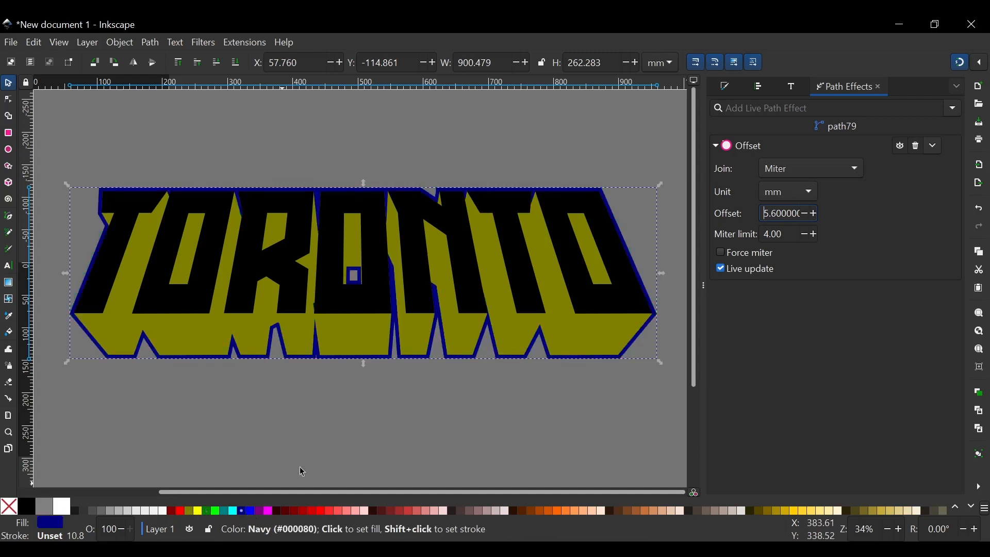
{"action": "left_click", "coordinate": [815, 213]}
{"action": "left_click", "coordinate": [815, 213]}
{"action": "left_click", "coordinate": [815, 213]}
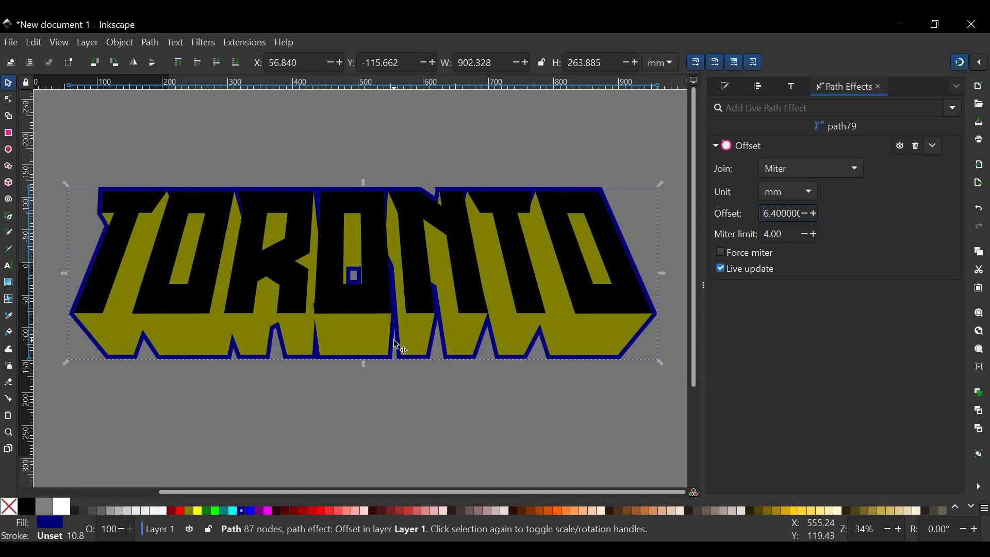
{"action": "left_click", "coordinate": [813, 209]}
{"action": "left_click", "coordinate": [813, 210]}
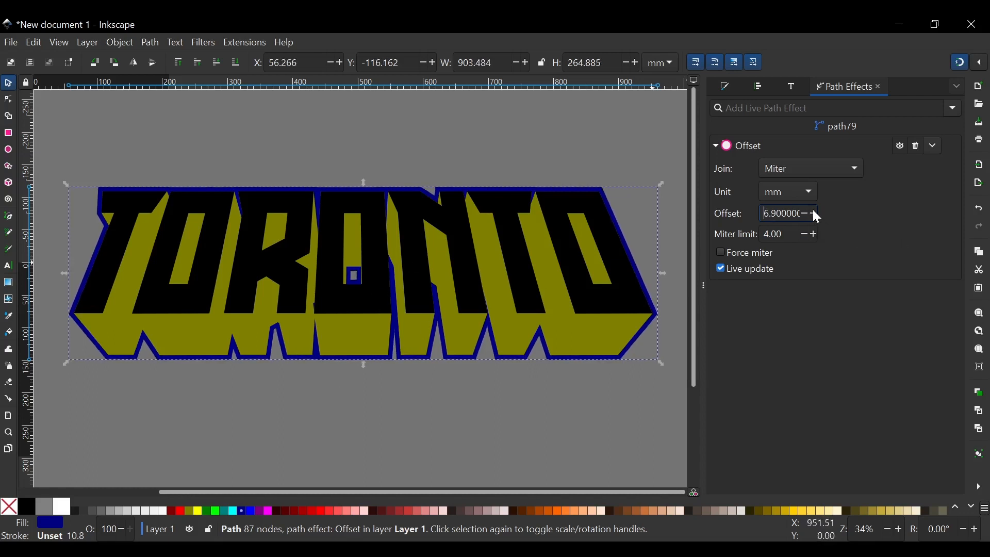
{"action": "left_click", "coordinate": [813, 211]}
{"action": "left_click", "coordinate": [813, 210]}
{"action": "left_click", "coordinate": [813, 211]}
{"action": "left_click", "coordinate": [813, 210]}
{"action": "left_click", "coordinate": [812, 211]}
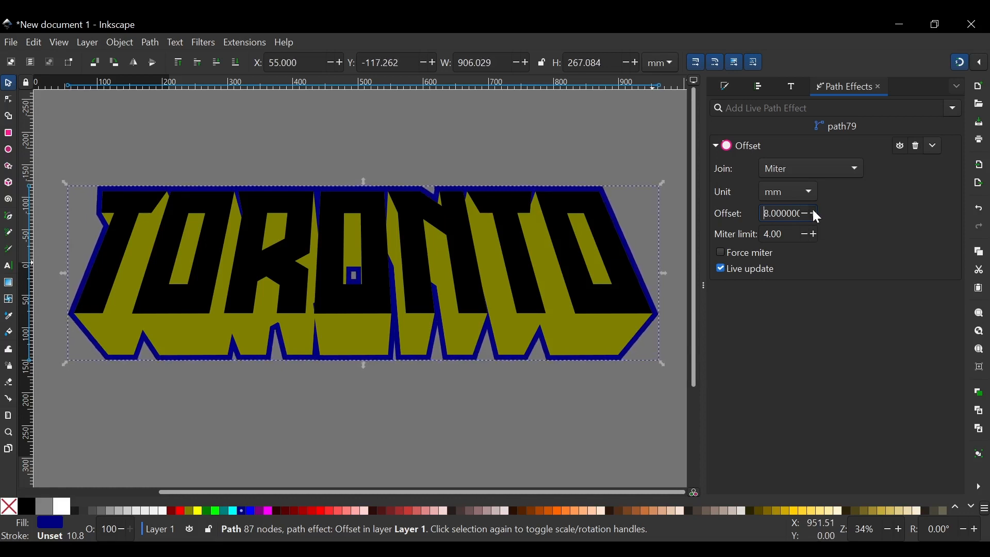
{"action": "left_click", "coordinate": [813, 210]}
{"action": "left_click", "coordinate": [813, 211]}
{"action": "left_click", "coordinate": [813, 210]}
{"action": "left_click", "coordinate": [813, 211]}
{"action": "left_click", "coordinate": [813, 210]}
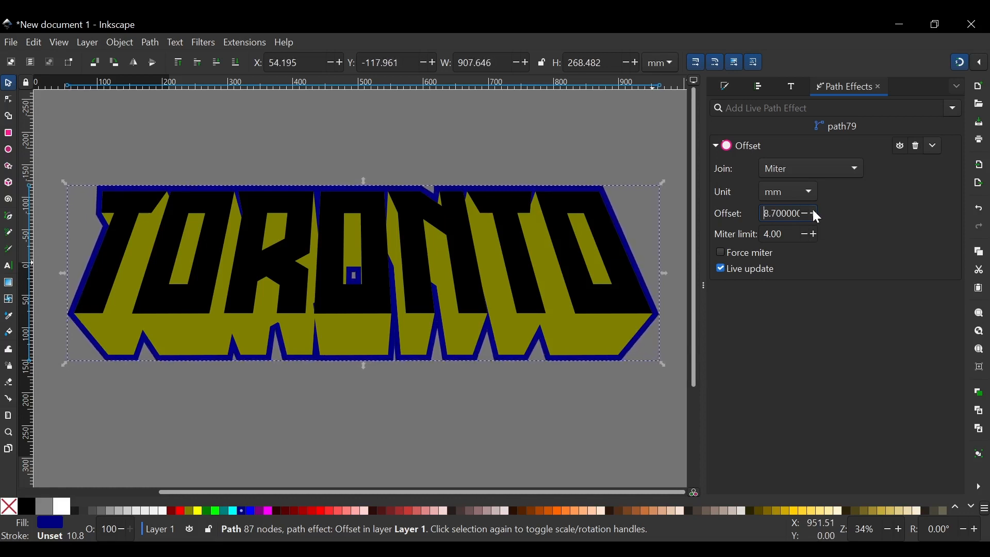
{"action": "left_click", "coordinate": [815, 212]}
{"action": "left_click", "coordinate": [815, 213]}
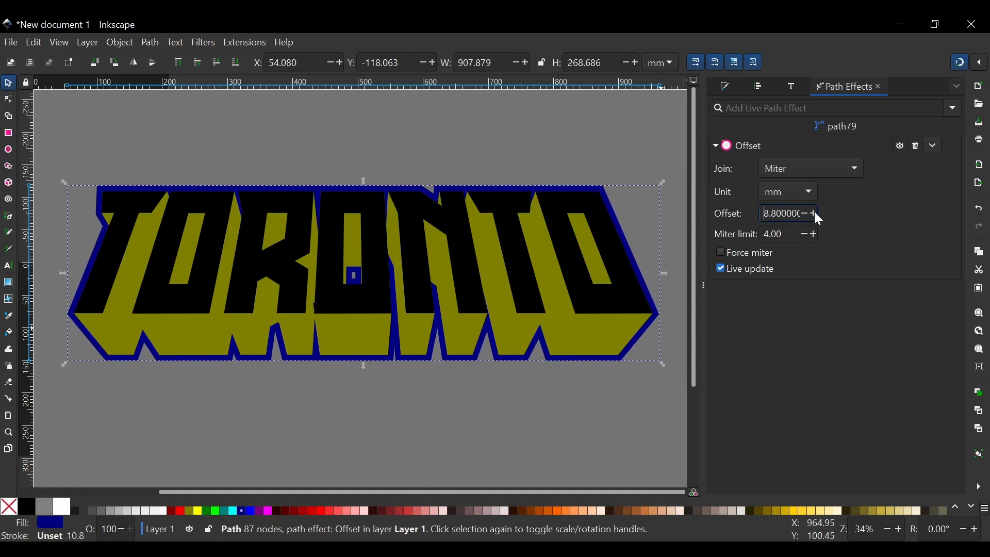
{"action": "left_click", "coordinate": [815, 212]}
{"action": "left_click", "coordinate": [815, 213]}
{"action": "left_click", "coordinate": [815, 213]}
{"action": "left_click", "coordinate": [815, 212]}
{"action": "left_click", "coordinate": [815, 212]}
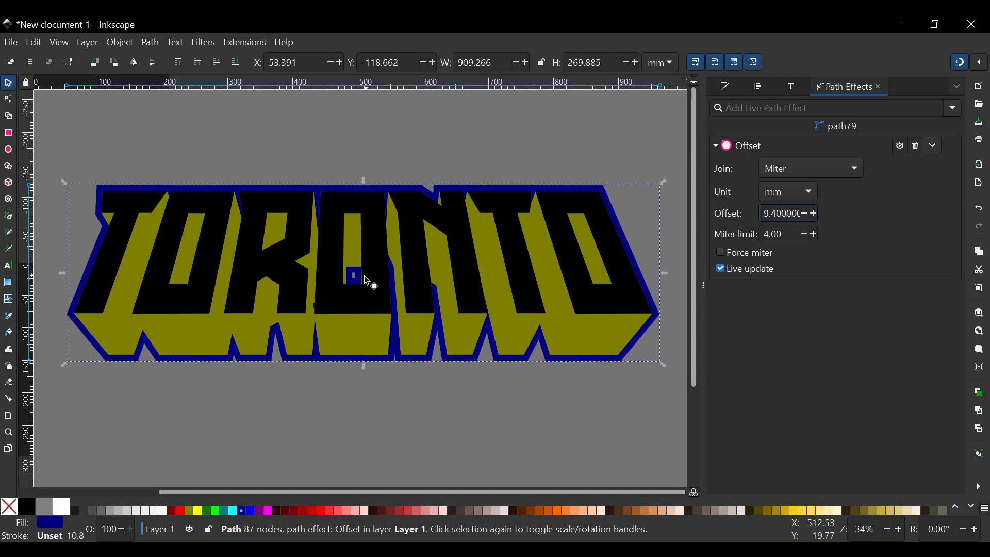
Increase the silhouette's offset to 11.5 mm, closing the small gap inside the middle O.
{"action": "scroll", "coordinate": [356, 276], "scroll_direction": "up", "scroll_amount": 4}
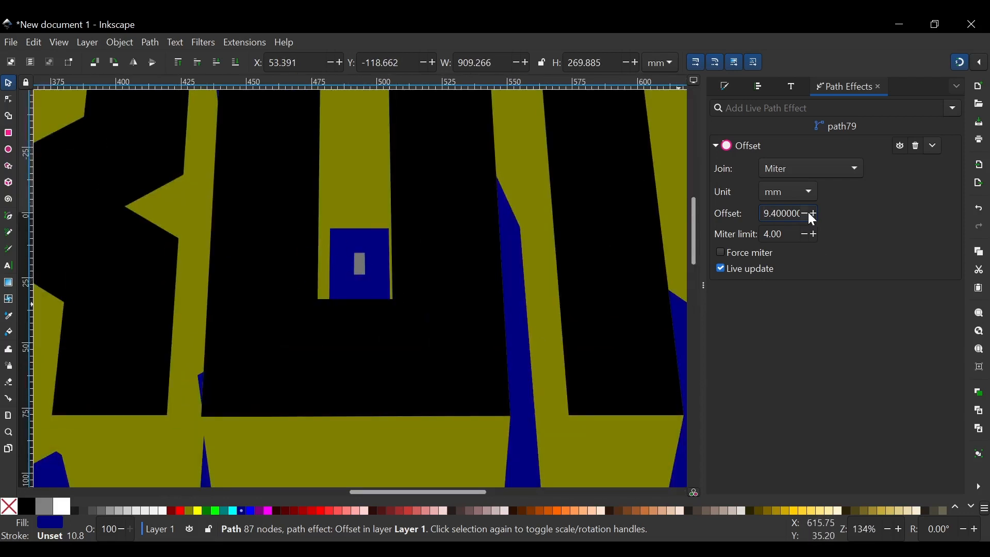
{"action": "left_click", "coordinate": [815, 213]}
{"action": "left_click", "coordinate": [815, 213]}
{"action": "left_click", "coordinate": [815, 213]}
{"action": "left_click", "coordinate": [815, 213]}
{"action": "left_click", "coordinate": [815, 213]}
{"action": "left_click", "coordinate": [815, 213]}
{"action": "left_click", "coordinate": [815, 213]}
{"action": "left_click", "coordinate": [815, 213]}
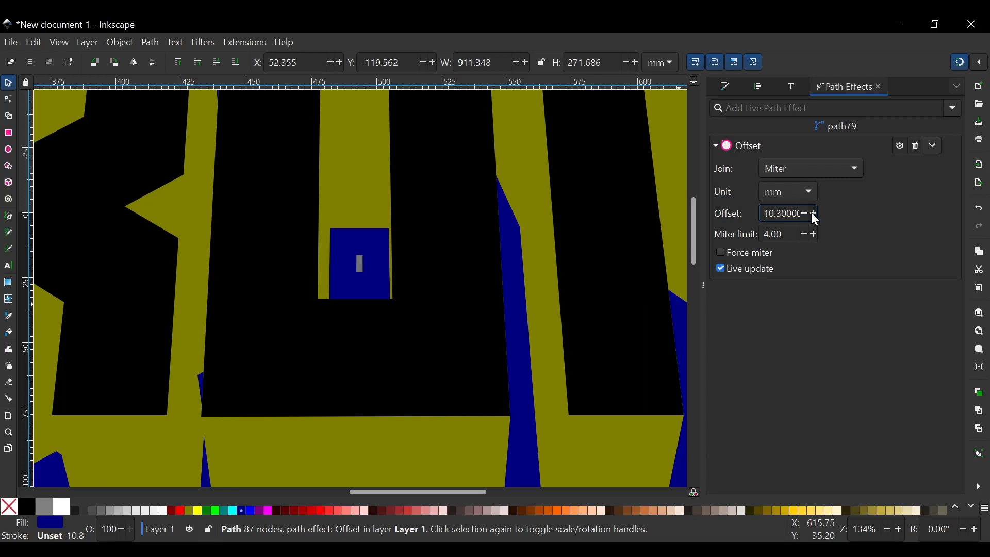
{"action": "left_click", "coordinate": [815, 213]}
{"action": "left_click", "coordinate": [815, 214]}
{"action": "left_click", "coordinate": [815, 213]}
{"action": "left_click", "coordinate": [815, 213]}
{"action": "left_click", "coordinate": [815, 213]}
{"action": "left_click", "coordinate": [815, 213]}
{"action": "left_click", "coordinate": [815, 213]}
{"action": "left_click", "coordinate": [815, 213]}
{"action": "left_click", "coordinate": [815, 213]}
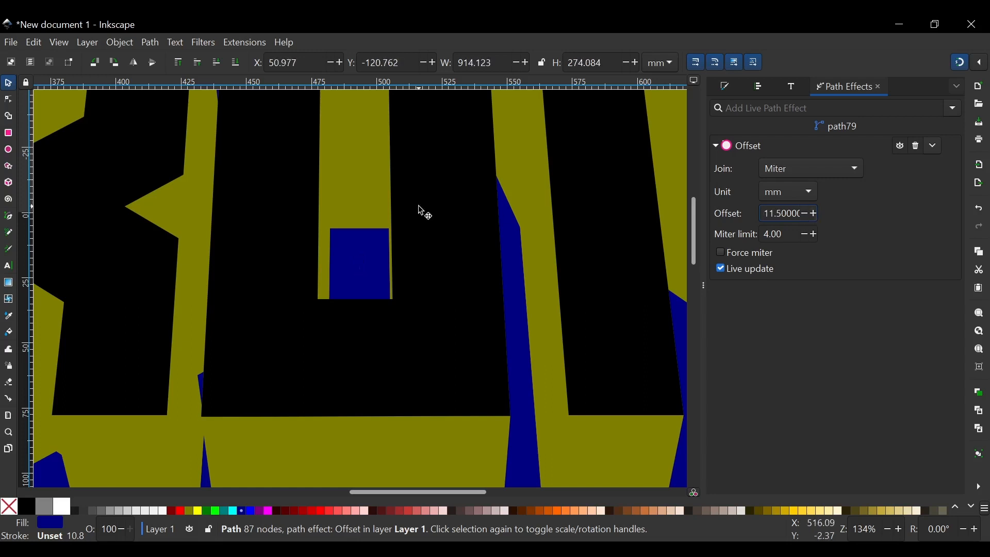
{"action": "scroll", "coordinate": [420, 212], "scroll_direction": "down", "scroll_amount": 4}
{"action": "scroll", "coordinate": [419, 209], "scroll_direction": "right", "scroll_amount": 3}
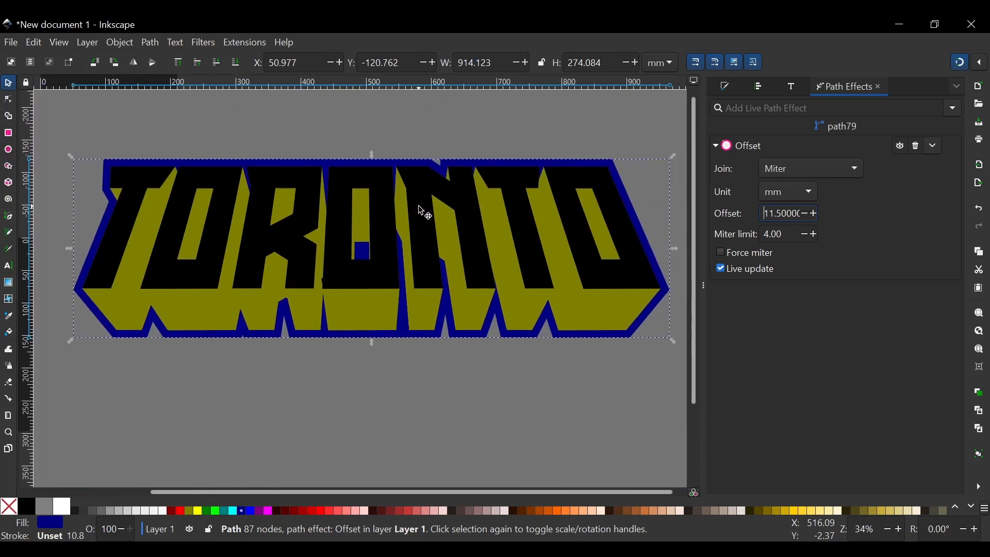
{"action": "scroll", "coordinate": [418, 206], "scroll_direction": "up", "scroll_amount": 1}
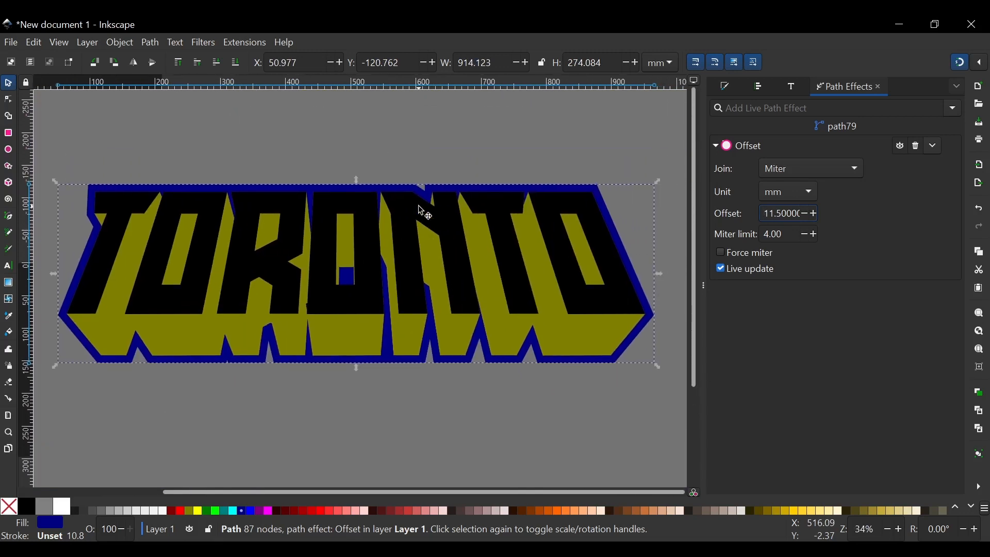
Fill the olive extrusion path with navy (#000080) and deselect it.
{"action": "left_click", "coordinate": [591, 350]}
{"action": "scroll", "coordinate": [256, 303], "scroll_direction": "up", "scroll_amount": 1}
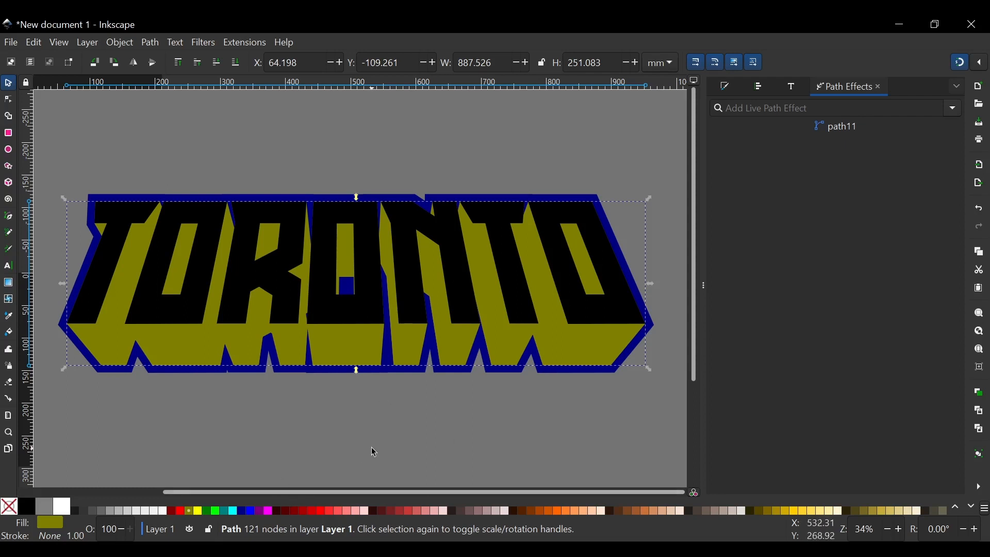
{"action": "left_click", "coordinate": [241, 510]}
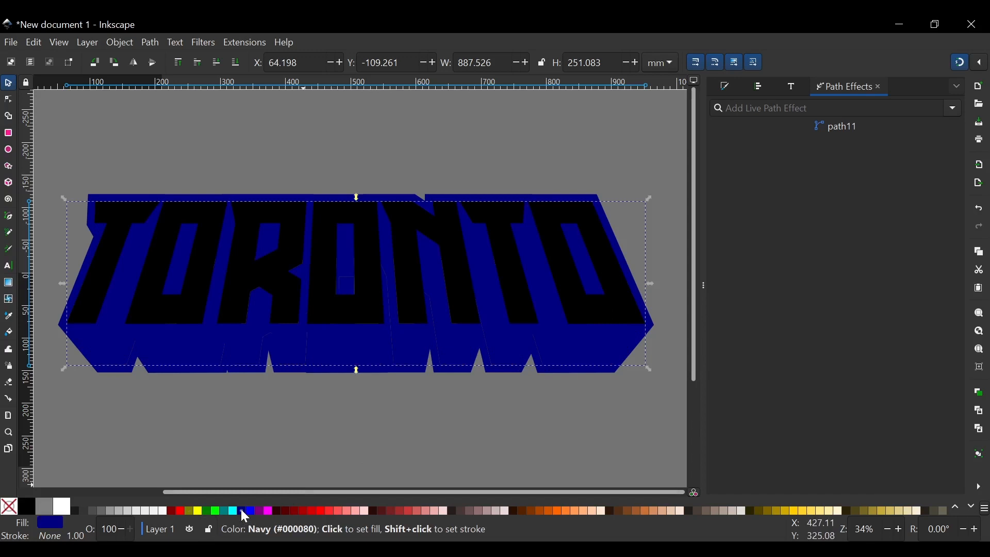
{"action": "left_click", "coordinate": [561, 390]}
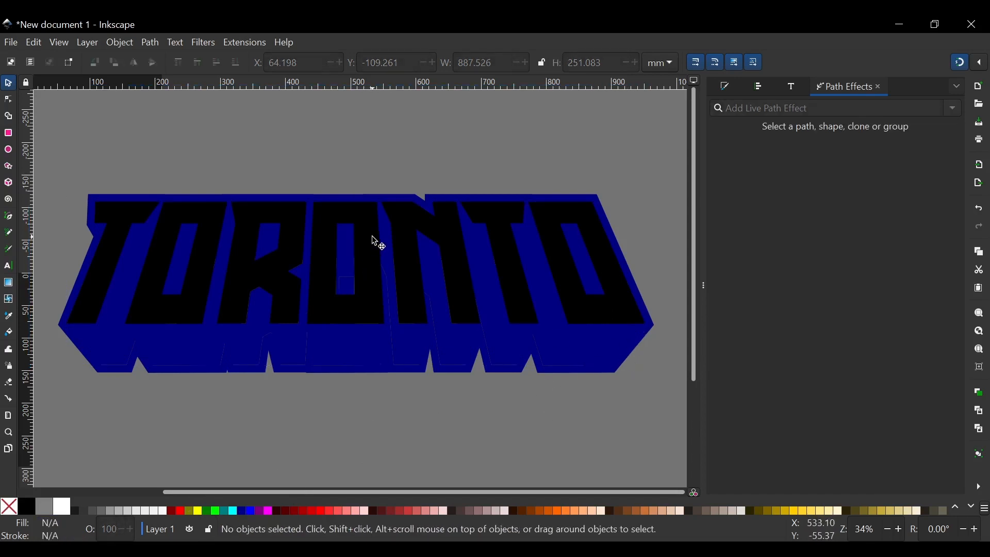
Fill the black TORONTO letter faces with red and deselect them.
{"action": "scroll", "coordinate": [377, 243], "scroll_direction": "up", "scroll_amount": 1}
{"action": "scroll", "coordinate": [377, 242], "scroll_direction": "down", "scroll_amount": 3}
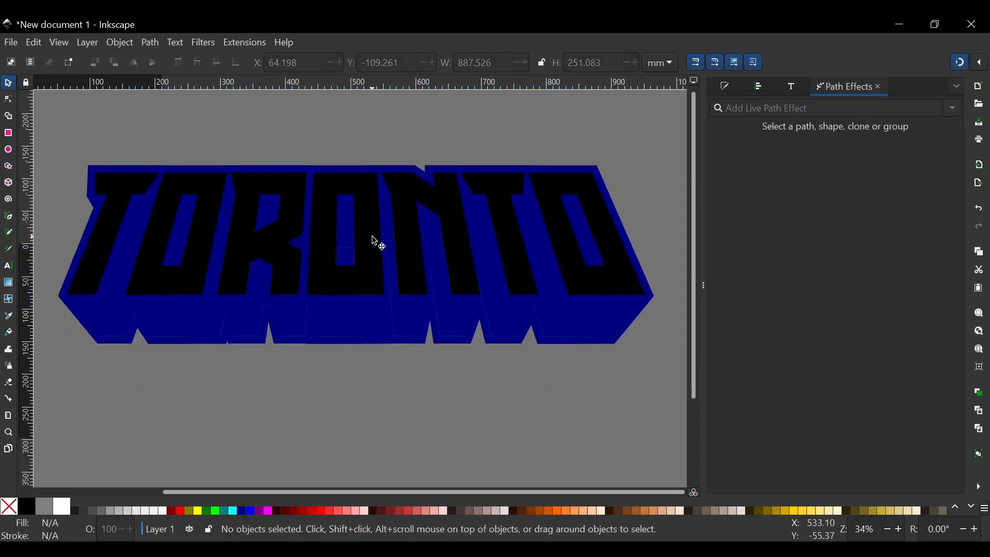
{"action": "left_click", "coordinate": [559, 195]}
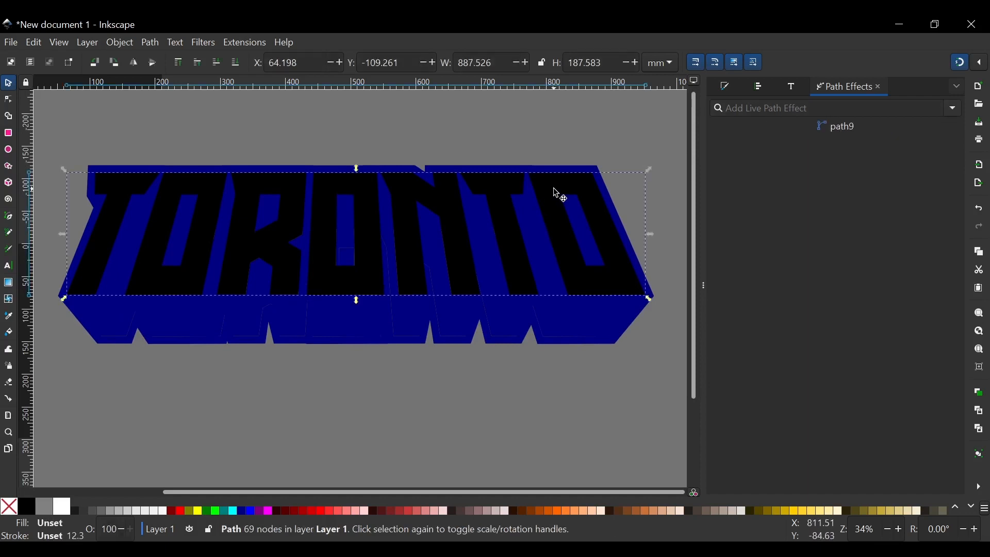
{"action": "left_click", "coordinate": [180, 511]}
{"action": "scroll", "coordinate": [372, 277], "scroll_direction": "up", "scroll_amount": 1}
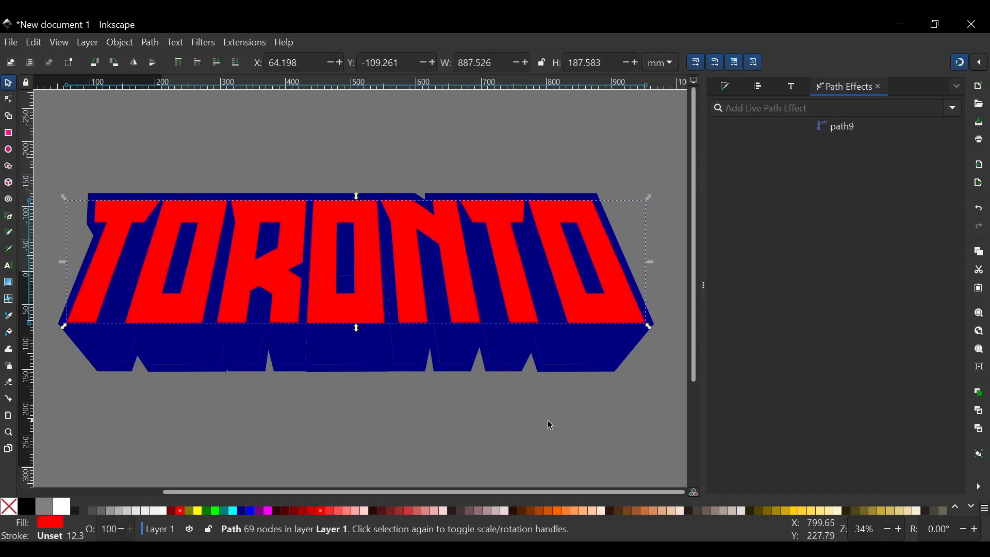
{"action": "left_click", "coordinate": [555, 438]}
{"action": "scroll", "coordinate": [451, 234], "scroll_direction": "down", "scroll_amount": 1}
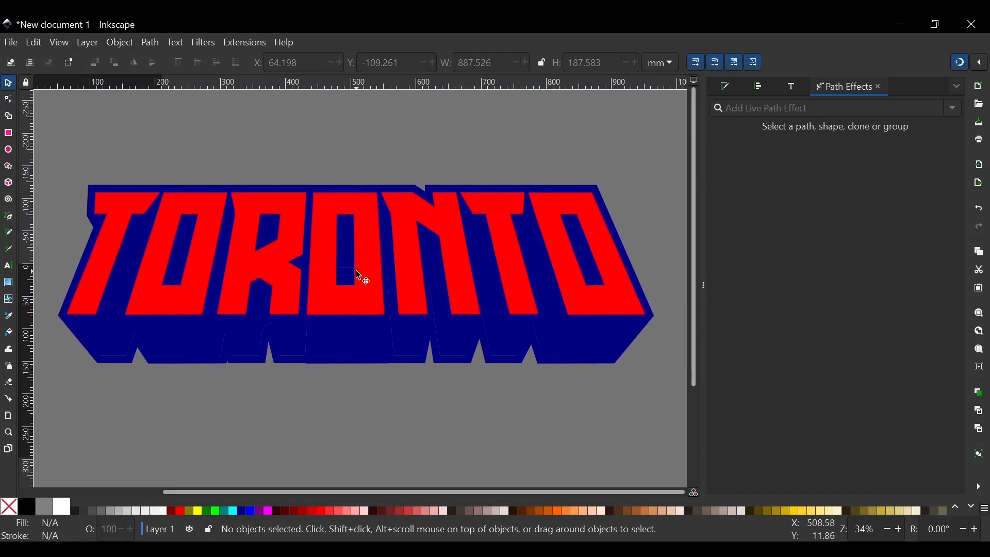
{"action": "scroll", "coordinate": [359, 275], "scroll_direction": "down", "scroll_amount": 1}
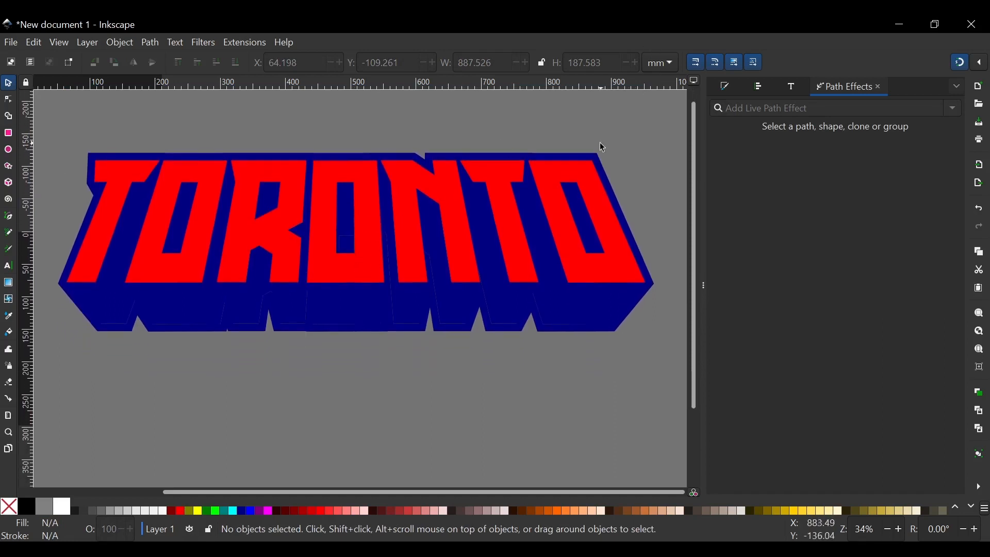
{"action": "scroll", "coordinate": [431, 259], "scroll_direction": "up", "scroll_amount": 1}
{"action": "scroll", "coordinate": [431, 259], "scroll_direction": "down", "scroll_amount": 1}
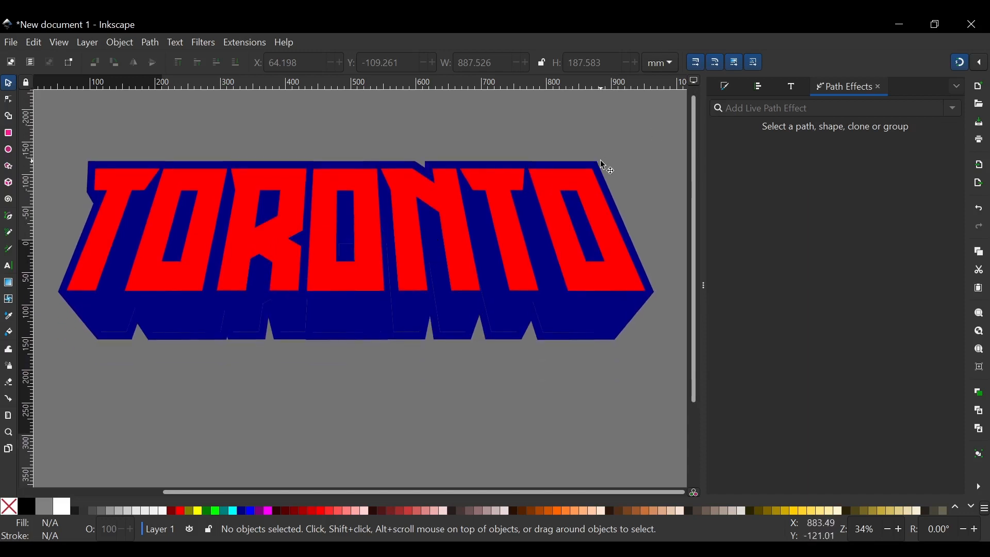
Fill the offset silhouette behind the lettering with white.
{"action": "left_click", "coordinate": [600, 161]}
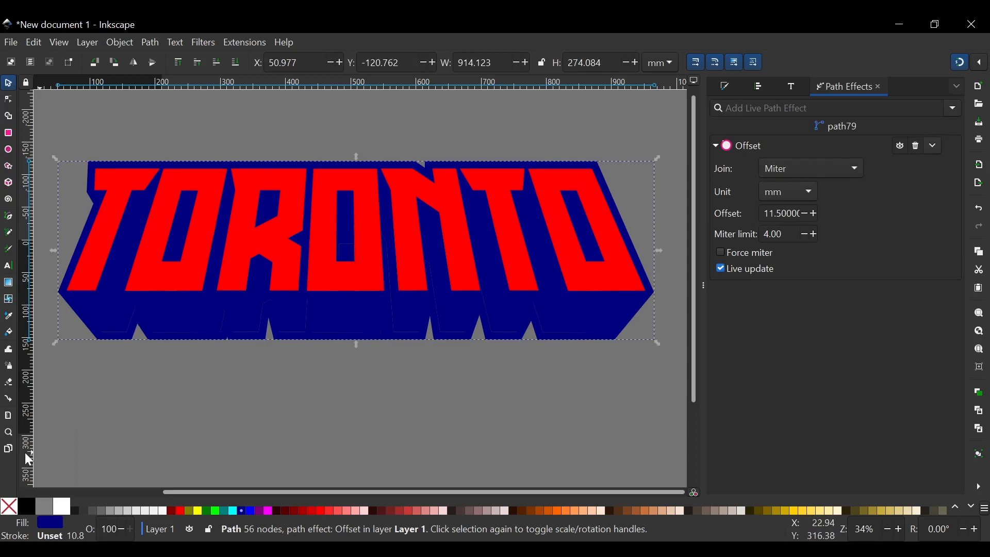
{"action": "left_click", "coordinate": [64, 512]}
{"action": "scroll", "coordinate": [103, 217], "scroll_direction": "left", "scroll_amount": 2}
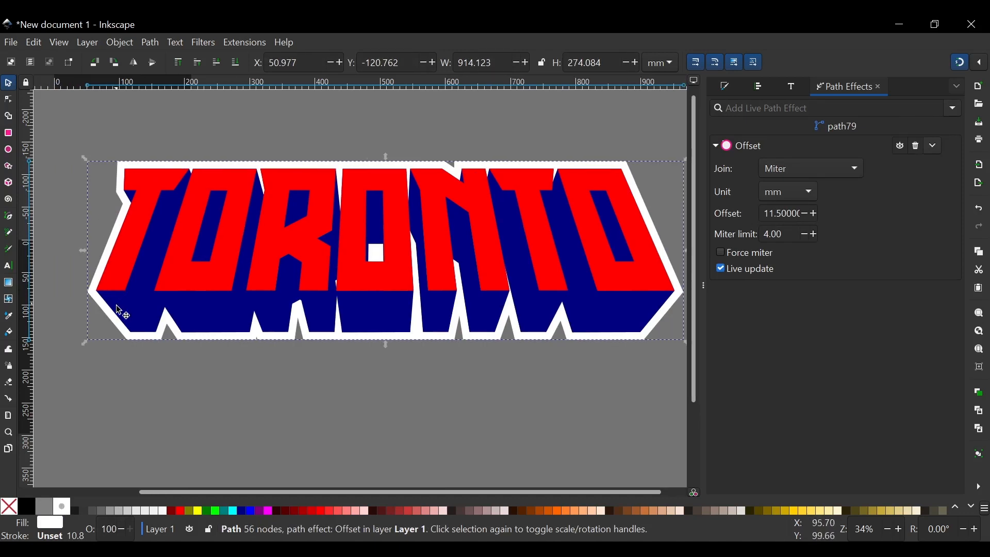
Draw a closed four-sided Pen path over the extrusion's front face beneath the first T, snapping to its corners.
{"action": "scroll", "coordinate": [148, 314], "scroll_direction": "up", "scroll_amount": 4, "text": "ctrl"}
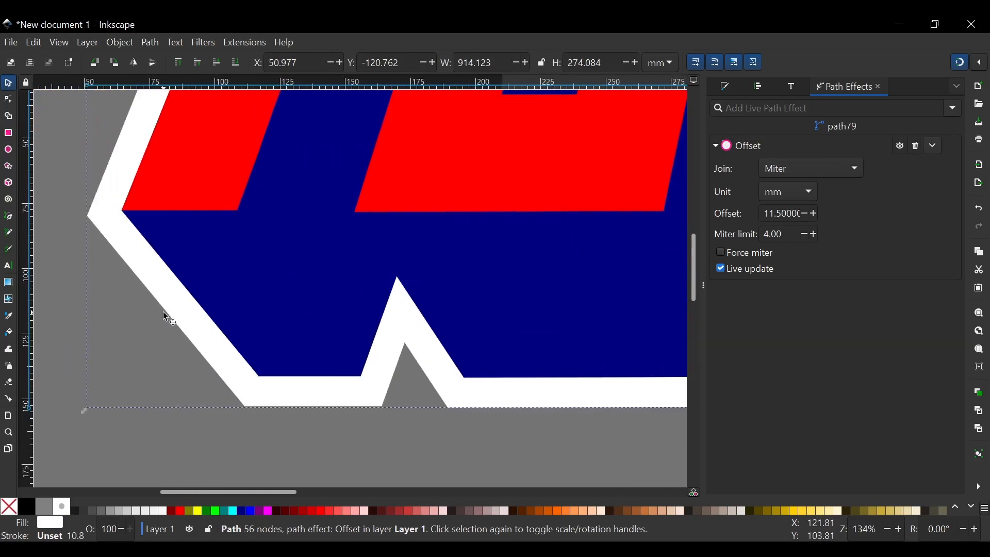
{"action": "scroll", "coordinate": [164, 313], "scroll_direction": "up", "scroll_amount": 1}
{"action": "key", "text": "b"}
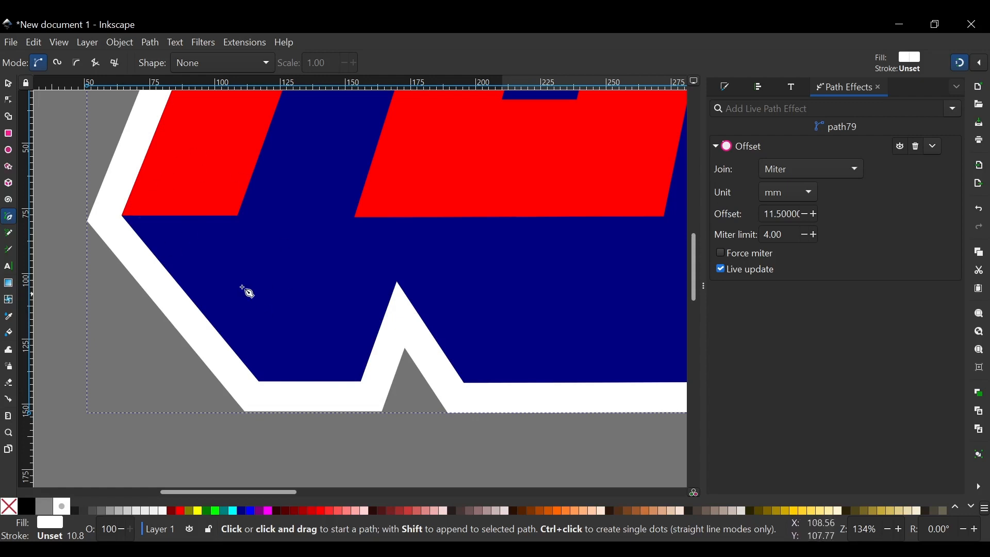
{"action": "left_click", "coordinate": [123, 216]}
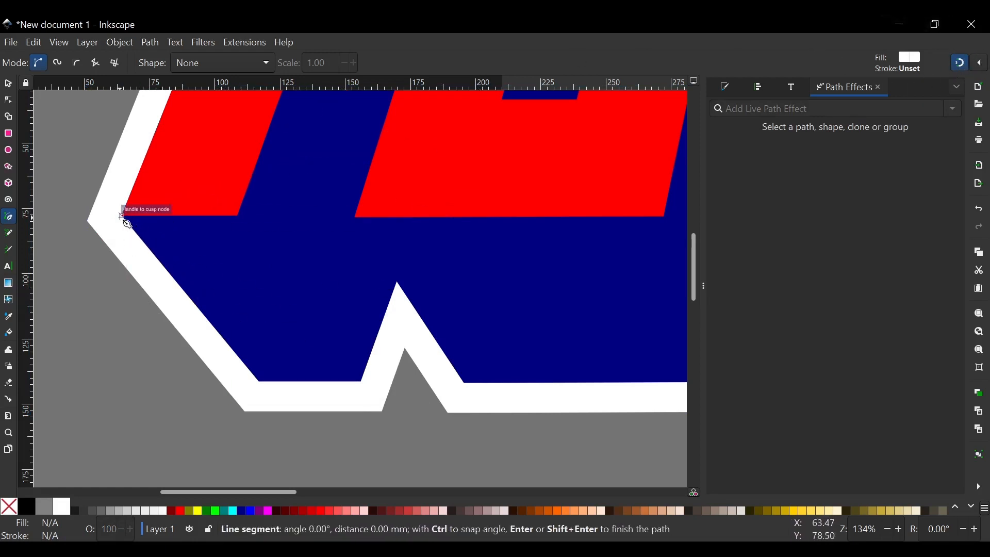
{"action": "left_click", "coordinate": [259, 383]}
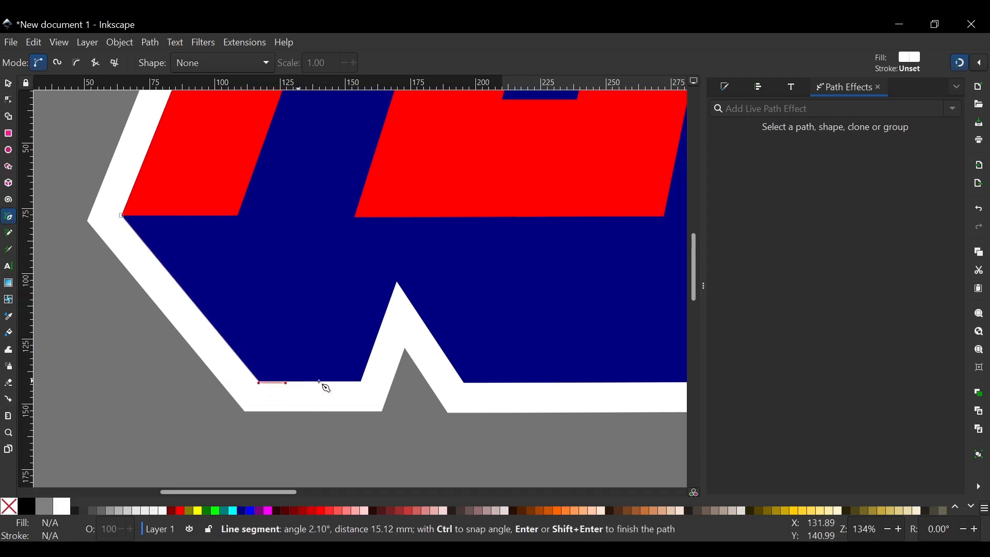
{"action": "left_click", "coordinate": [361, 382]}
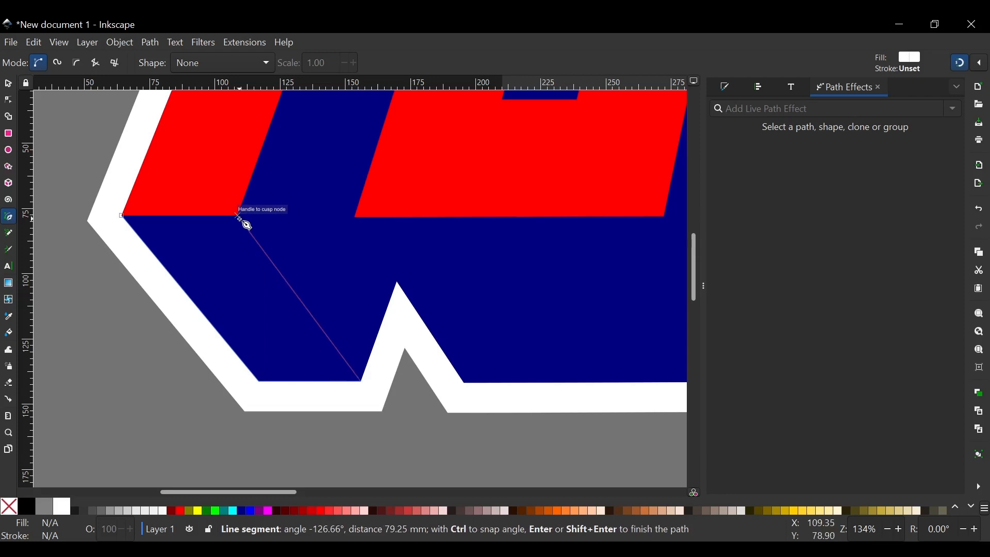
{"action": "left_click", "coordinate": [239, 215]}
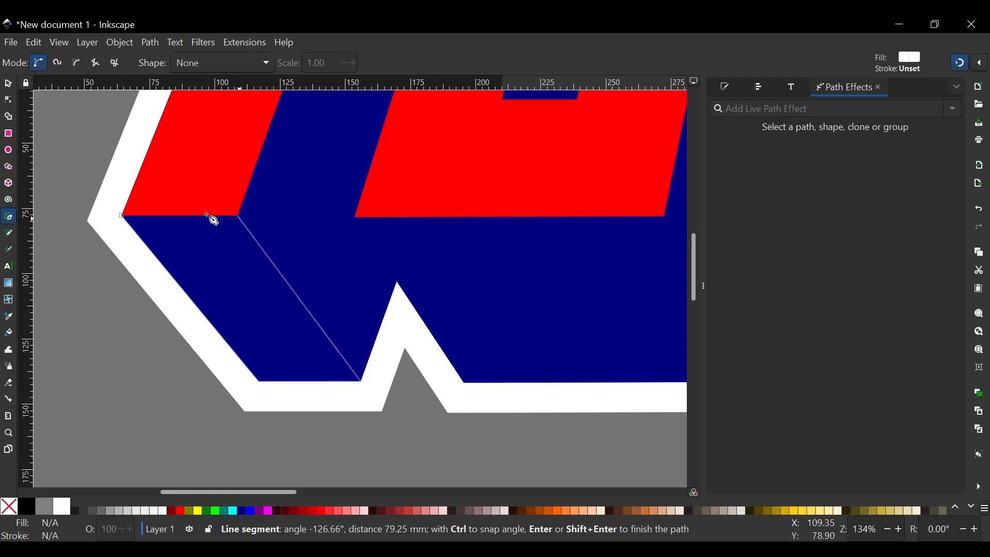
{"action": "left_click", "coordinate": [122, 216]}
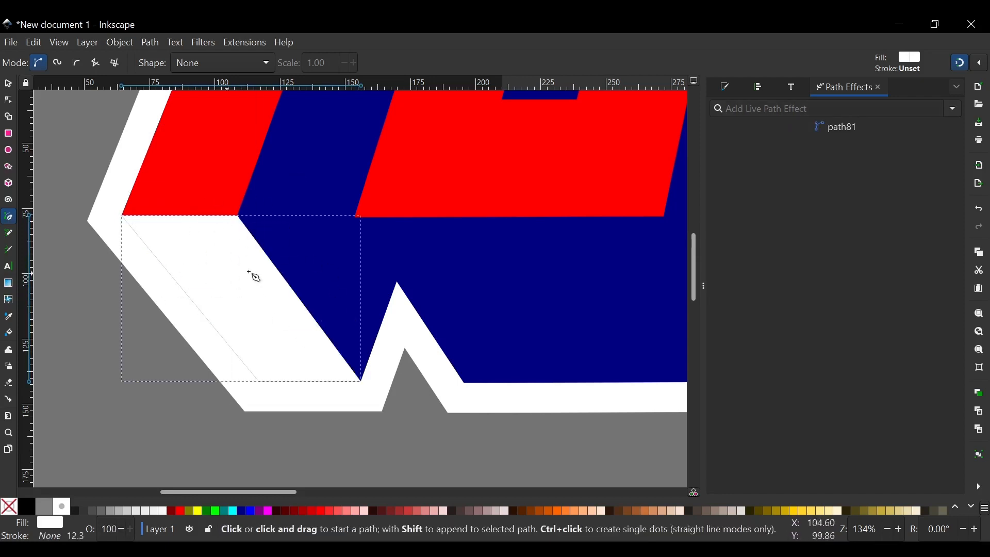
Trace the extrusion face beneath the first O with a closed four-sided Pen path.
{"action": "scroll", "coordinate": [302, 247], "scroll_direction": "right", "scroll_amount": 3}
{"action": "scroll", "coordinate": [157, 280], "scroll_direction": "left", "scroll_amount": 2}
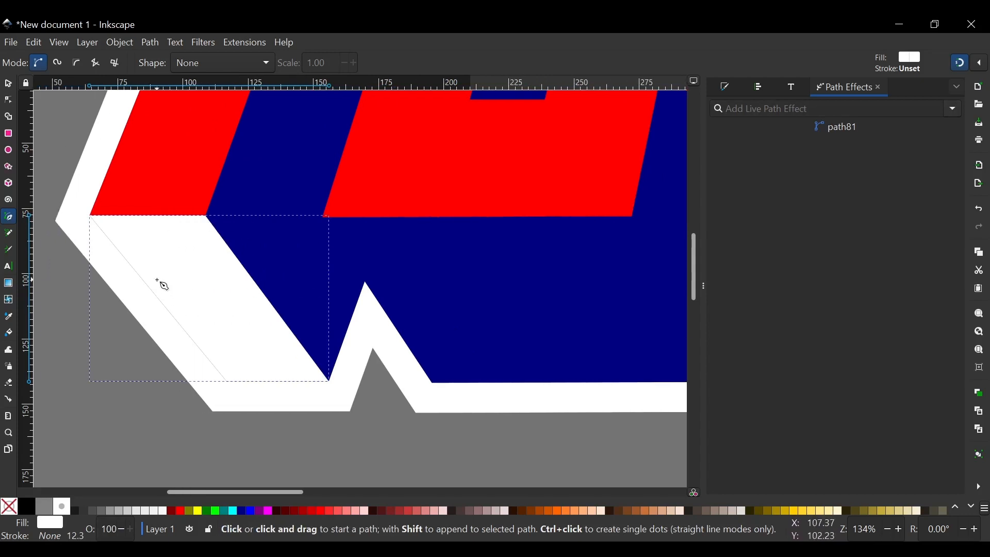
{"action": "scroll", "coordinate": [205, 278], "scroll_direction": "right", "scroll_amount": 4}
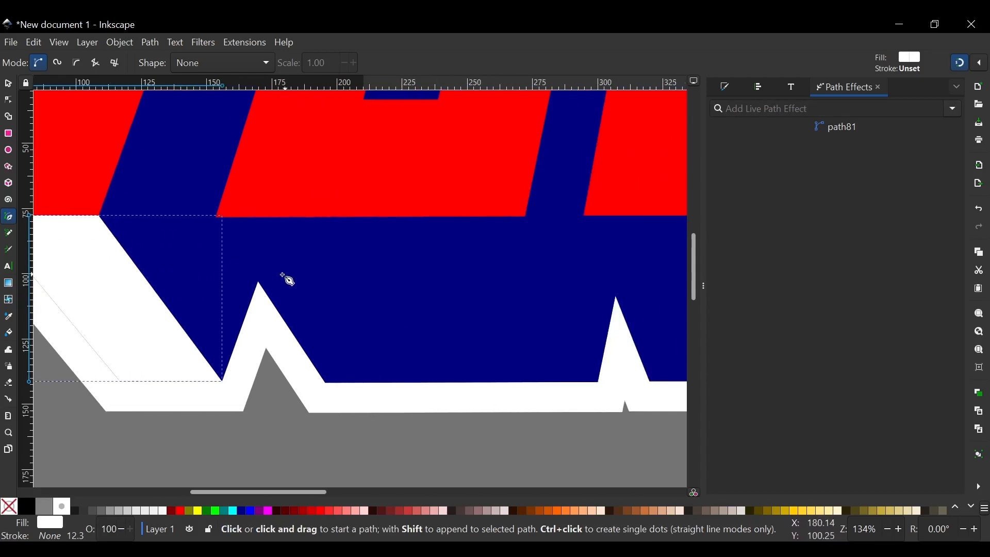
{"action": "scroll", "coordinate": [121, 244], "scroll_direction": "right", "scroll_amount": 2}
{"action": "scroll", "coordinate": [160, 242], "scroll_direction": "left", "scroll_amount": 4}
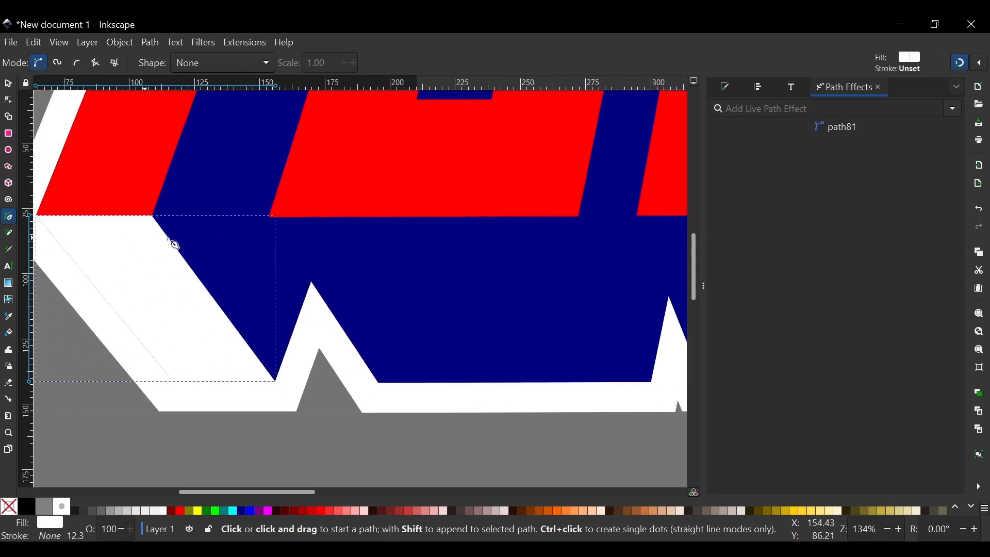
{"action": "scroll", "coordinate": [227, 194], "scroll_direction": "right", "scroll_amount": 5}
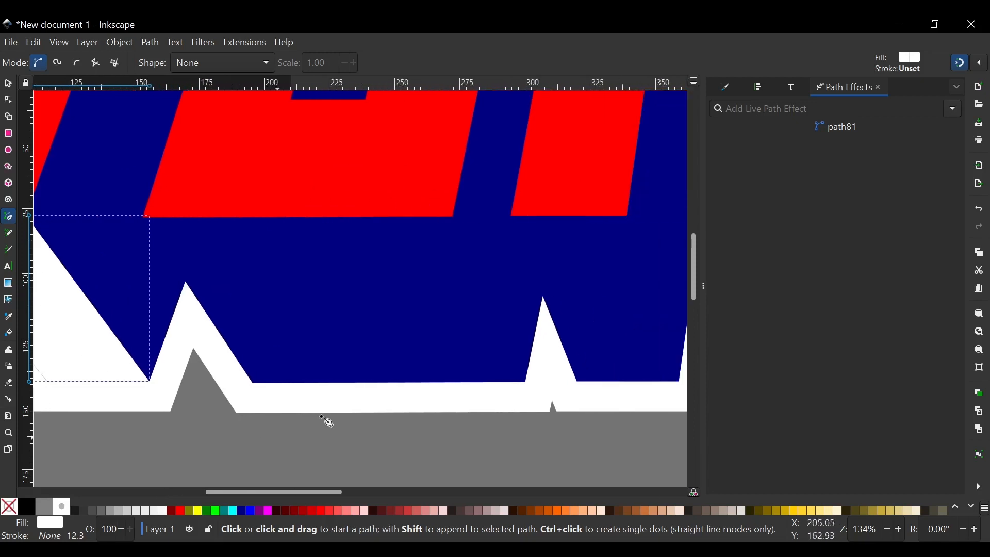
{"action": "scroll", "coordinate": [185, 327], "scroll_direction": "left", "scroll_amount": 7}
{"action": "scroll", "coordinate": [187, 326], "scroll_direction": "right", "scroll_amount": 6}
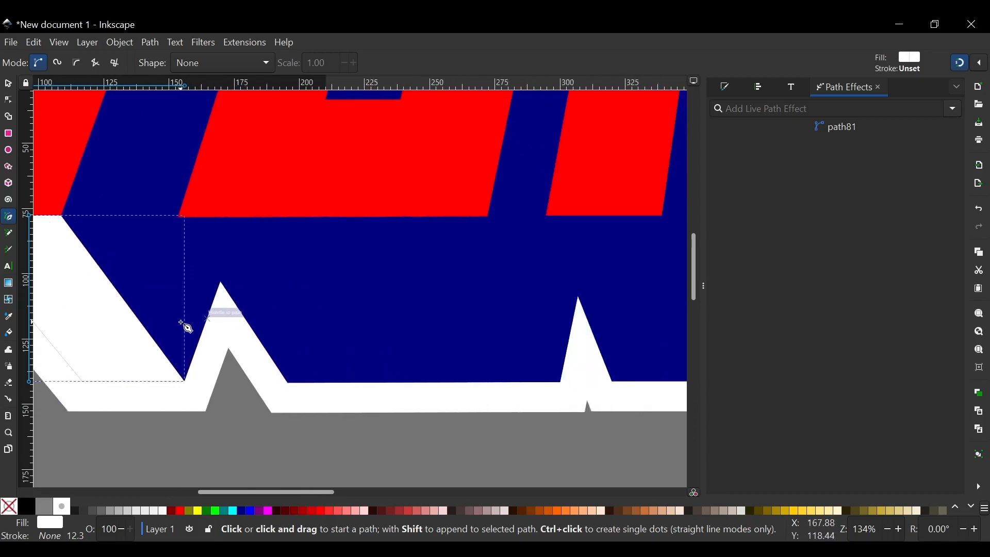
{"action": "left_click", "coordinate": [179, 218]}
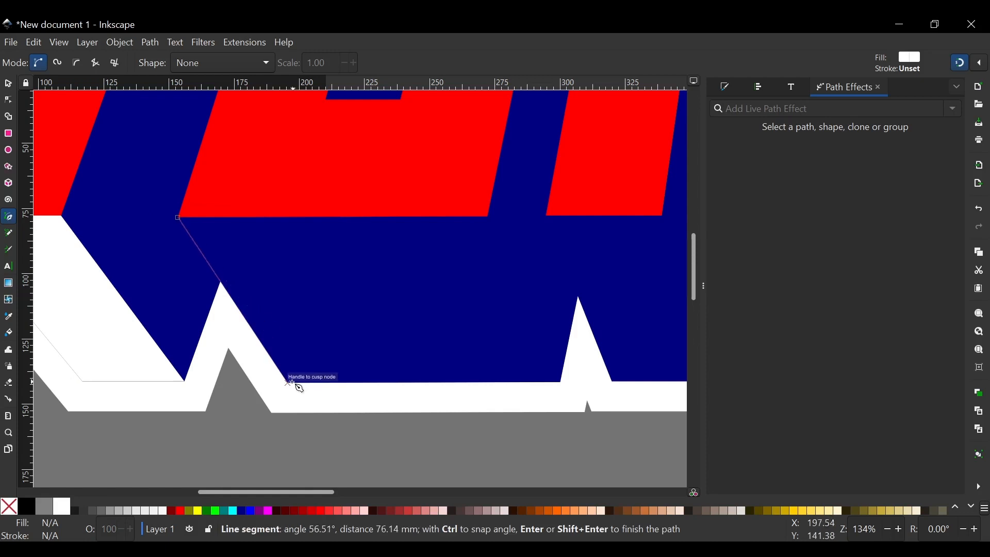
{"action": "left_click", "coordinate": [287, 382]}
{"action": "left_click", "coordinate": [561, 383]}
{"action": "left_click", "coordinate": [488, 217]}
{"action": "left_click", "coordinate": [178, 217]}
Trace the extrusion face beneath the R's left leg with a closed four-sided Pen path.
{"action": "scroll", "coordinate": [544, 244], "scroll_direction": "right", "scroll_amount": 12}
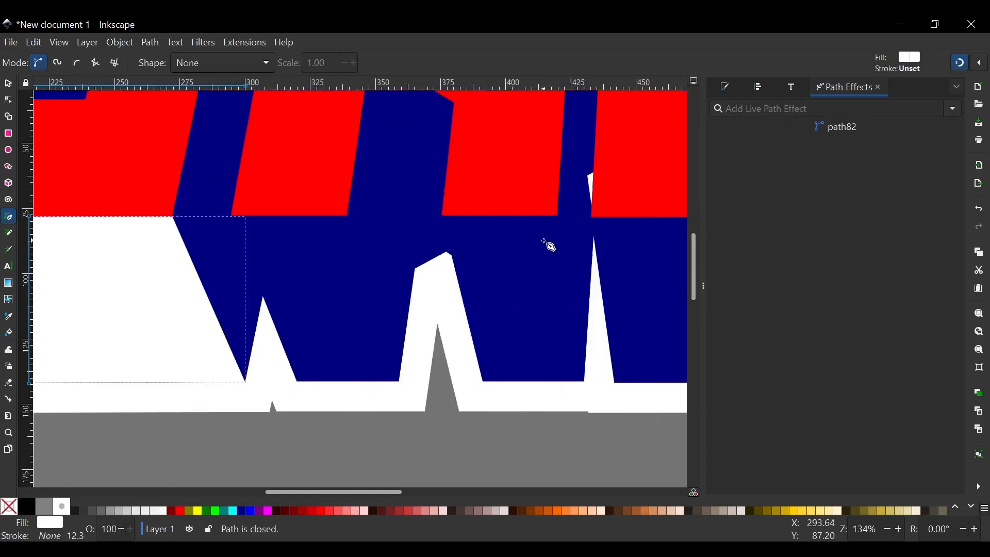
{"action": "left_click", "coordinate": [231, 216]}
{"action": "left_click", "coordinate": [298, 382]}
{"action": "left_click", "coordinate": [400, 381]}
{"action": "left_click", "coordinate": [348, 216]}
{"action": "left_click", "coordinate": [232, 216]}
Trace the extrusion face beneath the R's right leg with a closed four-sided Pen path.
{"action": "scroll", "coordinate": [400, 206], "scroll_direction": "right", "scroll_amount": 7}
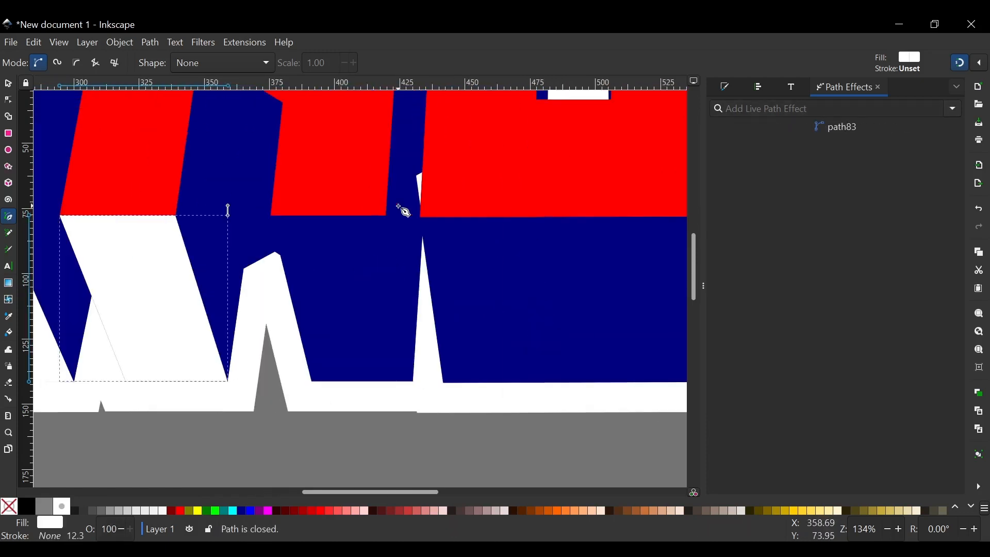
{"action": "left_click", "coordinate": [270, 216]}
{"action": "left_click", "coordinate": [312, 382]}
{"action": "left_click", "coordinate": [409, 382]}
{"action": "left_click", "coordinate": [379, 216]}
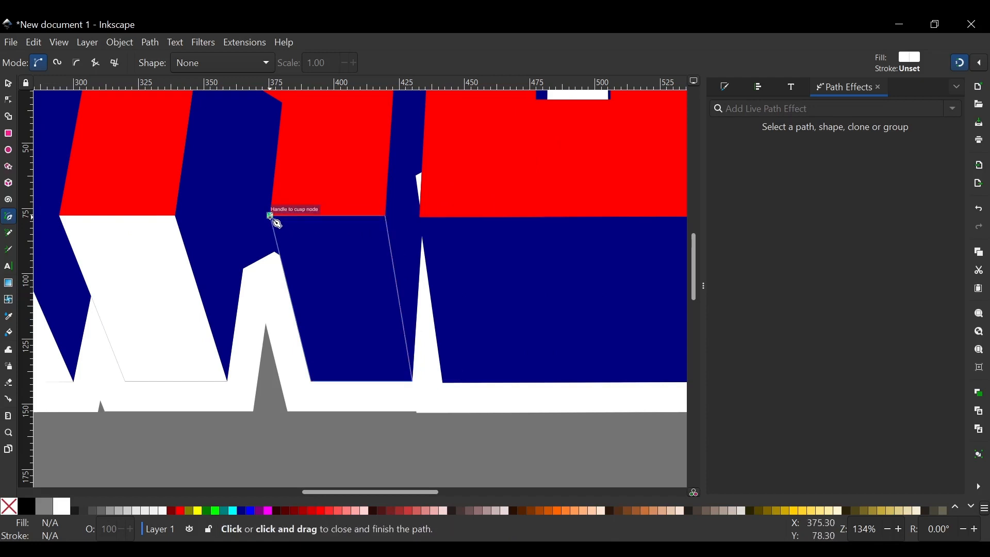
{"action": "left_click", "coordinate": [270, 216]}
Trace the extrusion face beneath the middle O with a closed four-sided Pen path.
{"action": "scroll", "coordinate": [332, 182], "scroll_direction": "right", "scroll_amount": 8}
{"action": "scroll", "coordinate": [332, 183], "scroll_direction": "up", "scroll_amount": 4}
{"action": "scroll", "coordinate": [330, 181], "scroll_direction": "down", "scroll_amount": 5}
{"action": "left_click", "coordinate": [218, 200]}
{"action": "left_click", "coordinate": [242, 364]}
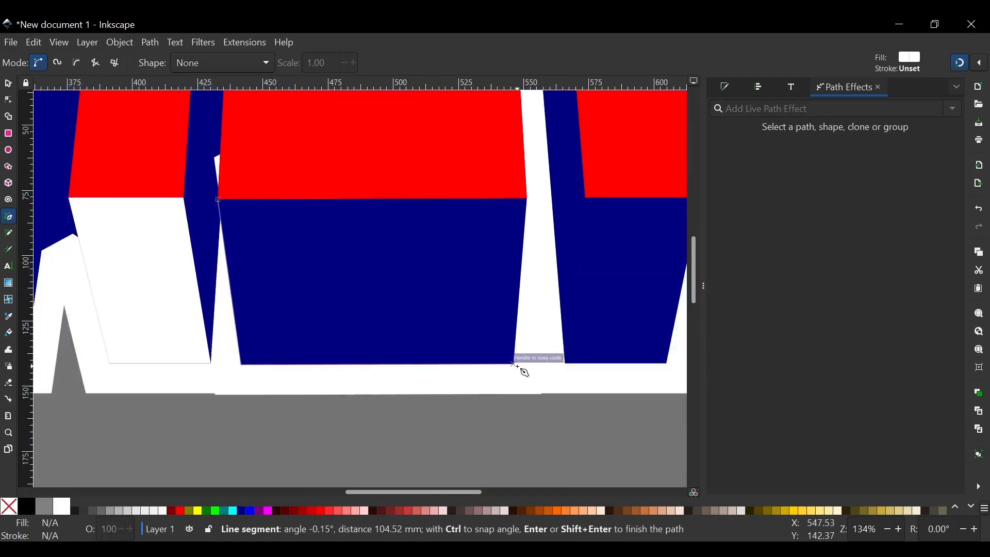
{"action": "left_click", "coordinate": [516, 365]}
{"action": "left_click", "coordinate": [526, 199]}
{"action": "left_click", "coordinate": [218, 200]}
Trace the extrusion face beneath the N's left leg with a closed four-sided Pen path.
{"action": "scroll", "coordinate": [521, 221], "scroll_direction": "right", "scroll_amount": 13}
{"action": "left_click", "coordinate": [263, 198]}
{"action": "left_click", "coordinate": [243, 363]}
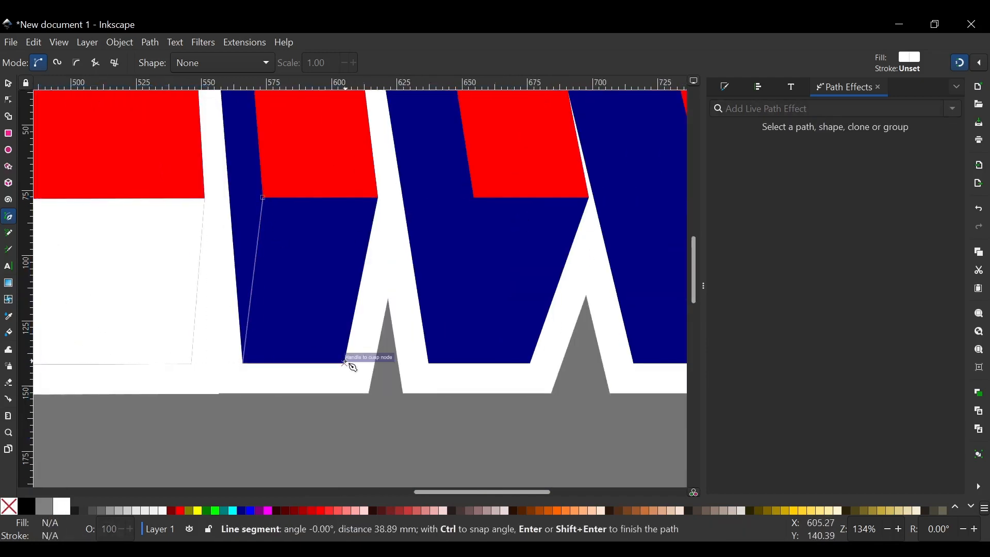
{"action": "left_click", "coordinate": [345, 363]}
{"action": "left_click", "coordinate": [378, 197]}
{"action": "left_click", "coordinate": [264, 198]}
Trace the extrusion face beneath the N's right leg with a closed four-sided Pen path.
{"action": "scroll", "coordinate": [330, 232], "scroll_direction": "right", "scroll_amount": 7}
{"action": "left_click", "coordinate": [305, 197]}
{"action": "left_click", "coordinate": [260, 363]}
{"action": "left_click", "coordinate": [361, 363]}
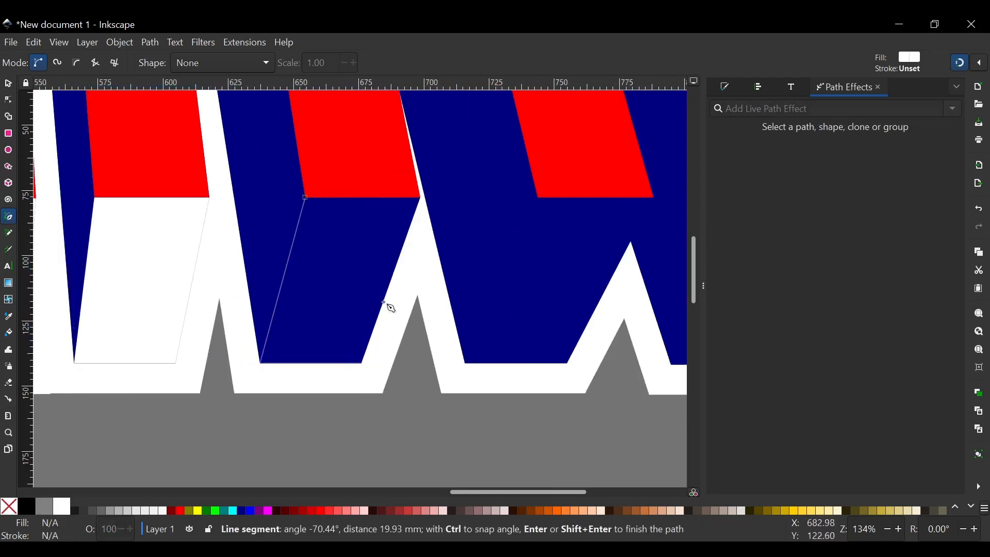
{"action": "left_click", "coordinate": [420, 198]}
{"action": "left_click", "coordinate": [305, 197]}
Trace the extrusion face beneath the second T's stem with a closed four-sided Pen path.
{"action": "scroll", "coordinate": [340, 201], "scroll_direction": "right", "scroll_amount": 8}
{"action": "left_click", "coordinate": [339, 197]}
{"action": "left_click", "coordinate": [268, 363]}
{"action": "left_click", "coordinate": [370, 363]}
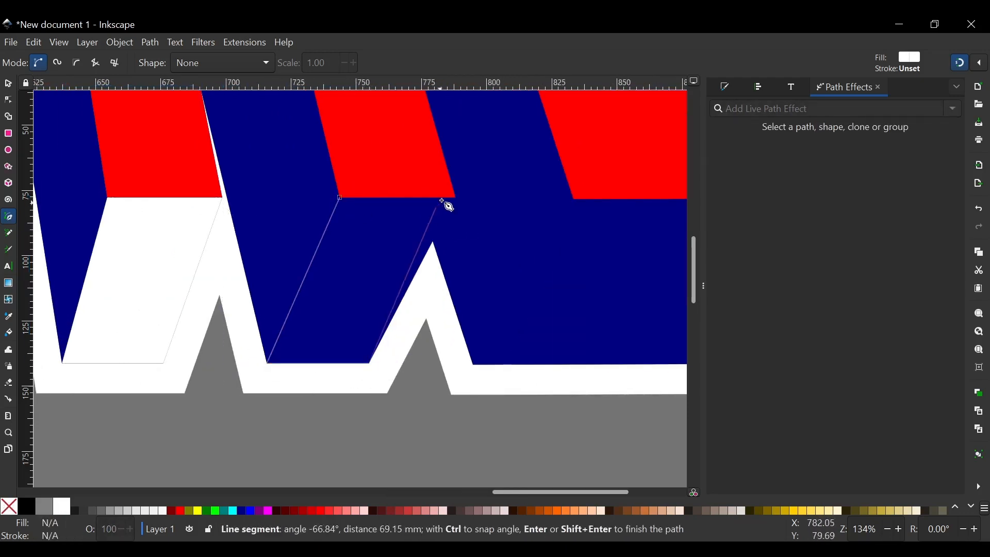
{"action": "left_click", "coordinate": [456, 198]}
{"action": "left_click", "coordinate": [340, 198]}
Trace the extrusion face beneath the final O with a closed four-sided Pen path.
{"action": "scroll", "coordinate": [346, 201], "scroll_direction": "right", "scroll_amount": 9}
{"action": "left_click", "coordinate": [350, 199]}
{"action": "left_click", "coordinate": [249, 365]}
{"action": "left_click", "coordinate": [522, 364]}
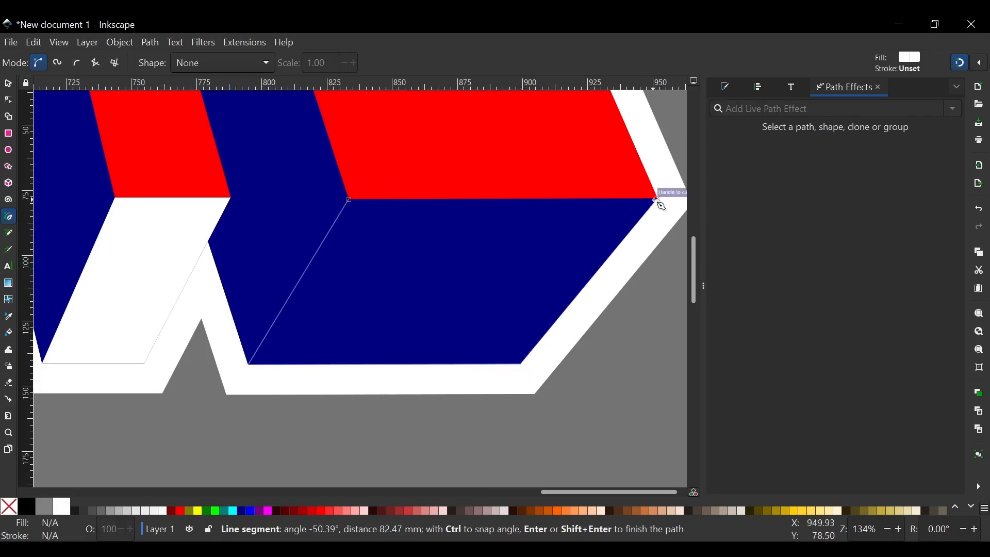
{"action": "left_click", "coordinate": [658, 199]}
{"action": "left_click", "coordinate": [349, 199]}
Union the nine traced bottom faces into one path and fill it with light gray.
{"action": "key", "text": "s"}
{"action": "scroll", "coordinate": [438, 135], "scroll_direction": "down", "scroll_amount": 4}
{"action": "scroll", "coordinate": [439, 136], "scroll_direction": "left", "scroll_amount": 7}
{"action": "scroll", "coordinate": [439, 135], "scroll_direction": "up", "scroll_amount": 6}
{"action": "scroll", "coordinate": [308, 183], "scroll_direction": "down", "scroll_amount": 1}
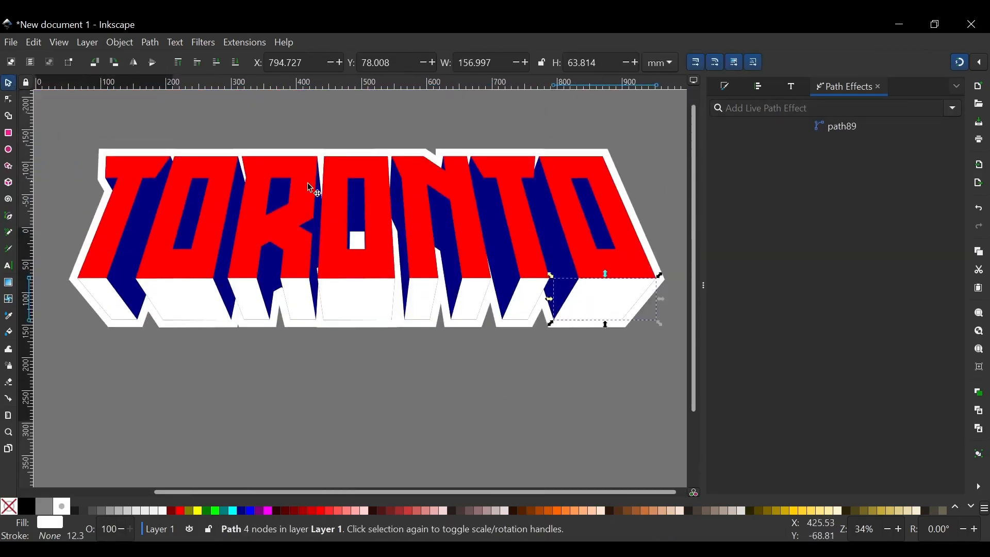
{"action": "scroll", "coordinate": [314, 190], "scroll_direction": "down", "scroll_amount": 1}
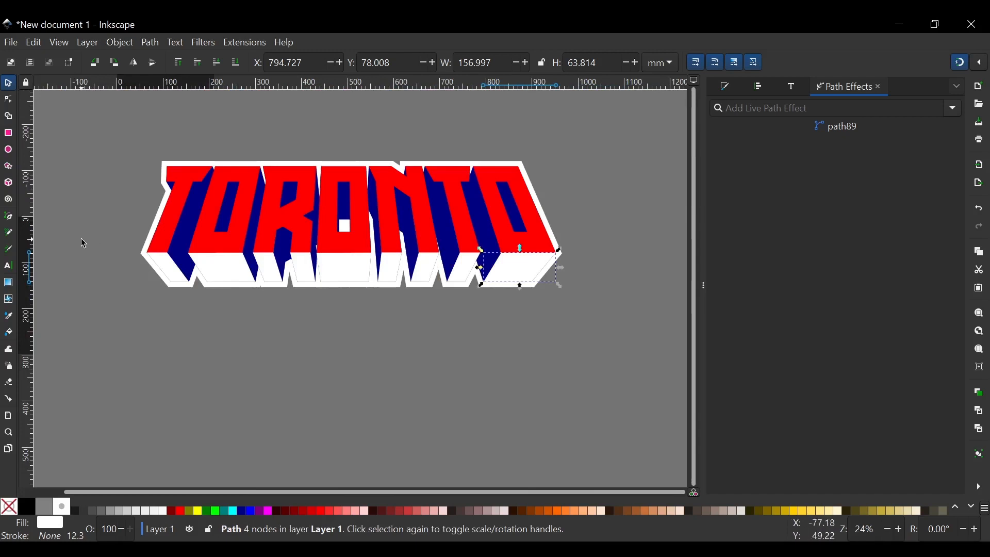
{"action": "left_click_drag", "start_coordinate": [82, 240], "coordinate": [625, 332]}
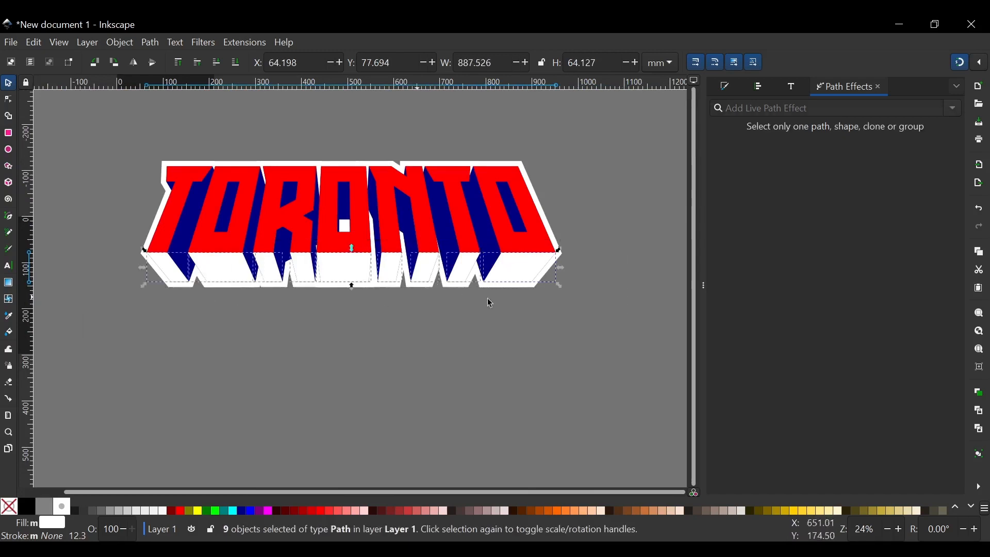
{"action": "left_click", "coordinate": [150, 42]}
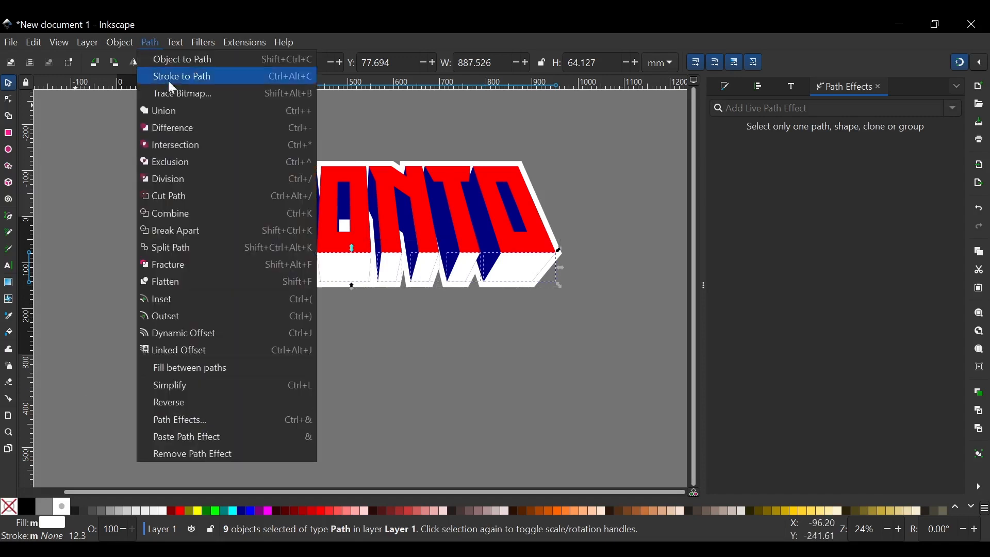
{"action": "left_click", "coordinate": [169, 109]}
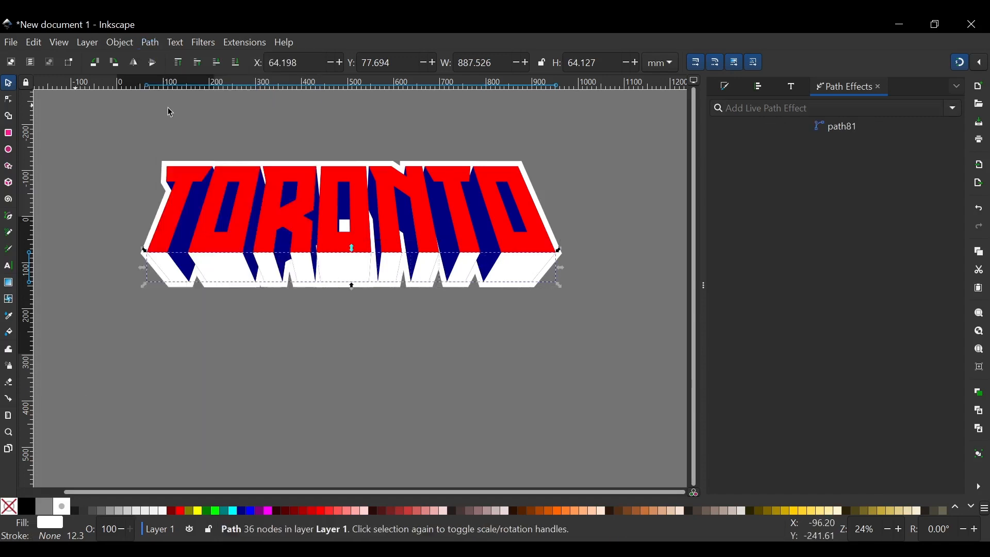
{"action": "left_click", "coordinate": [129, 510]}
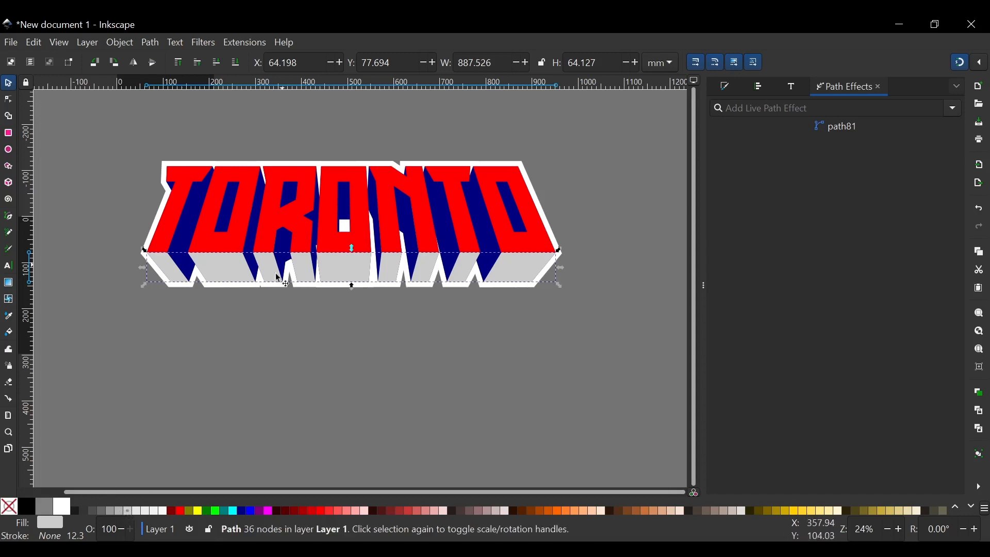
Recolor the white offset outline with the navy sampled from the extrusion, then deselect it.
{"action": "left_click", "coordinate": [524, 162]}
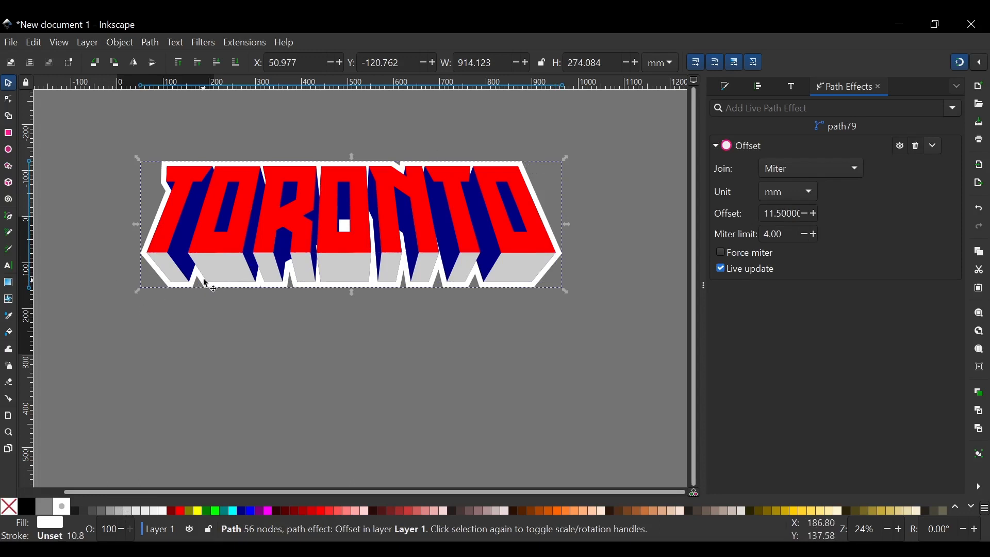
{"action": "key", "text": "d"}
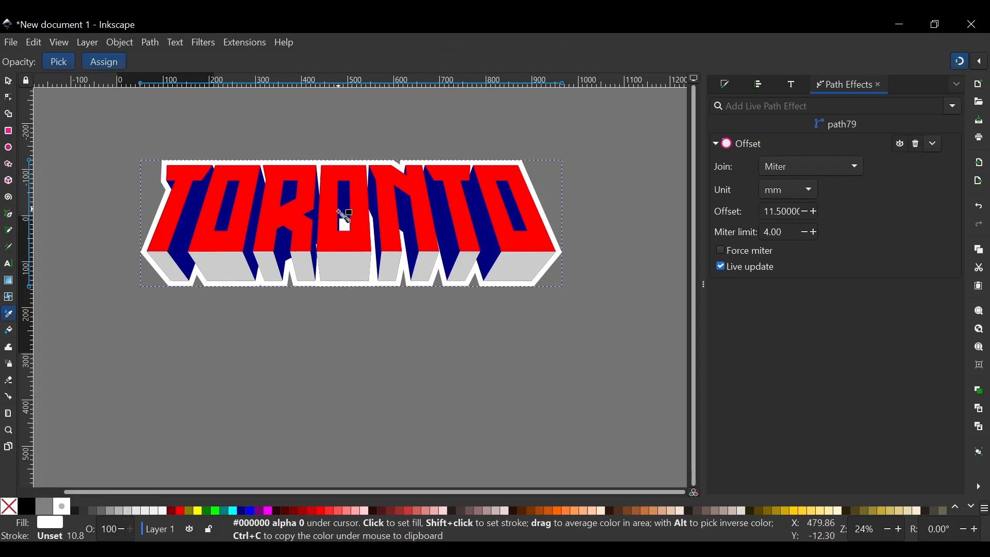
{"action": "left_click", "coordinate": [490, 213]}
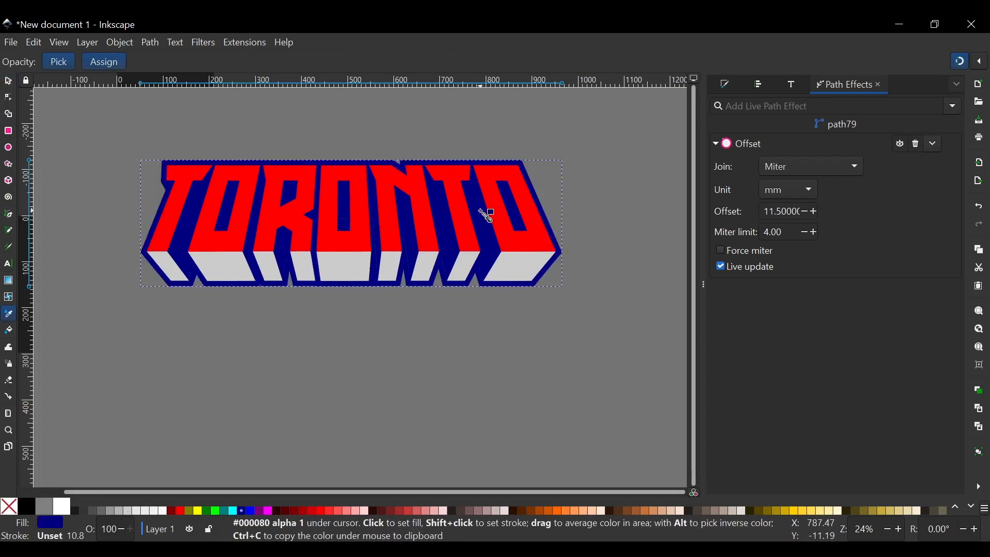
{"action": "left_click", "coordinate": [8, 82]}
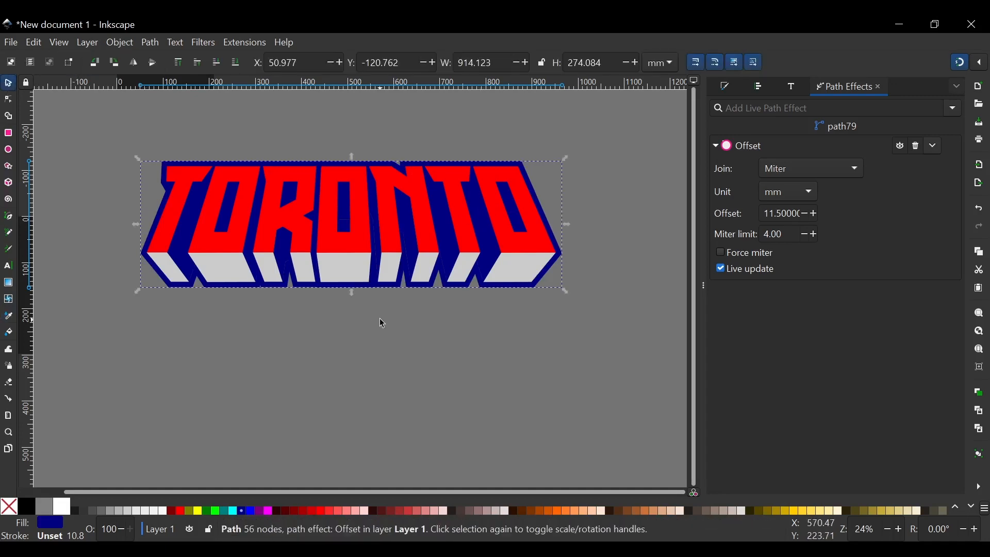
{"action": "left_click", "coordinate": [376, 318]}
{"action": "scroll", "coordinate": [250, 303], "scroll_direction": "up", "scroll_amount": 2}
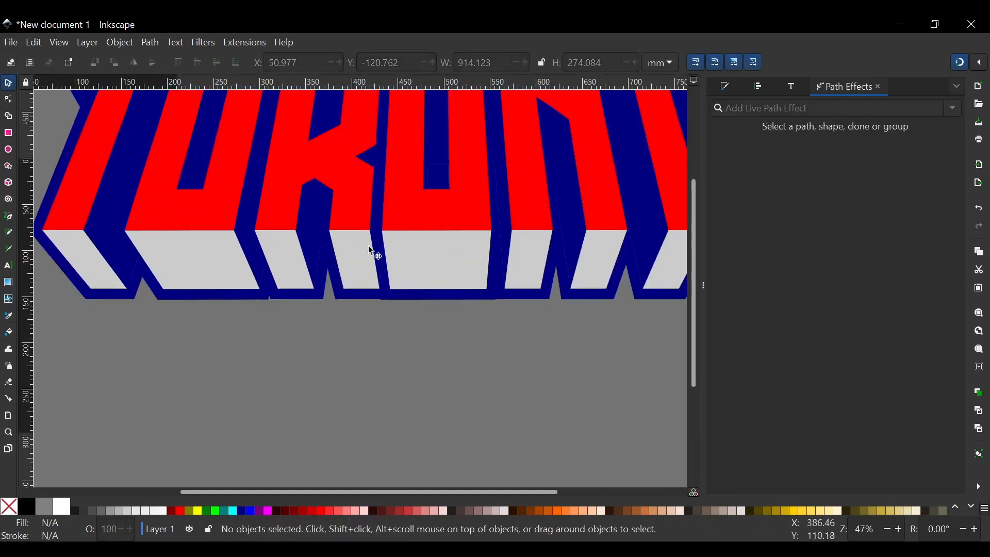
{"action": "scroll", "coordinate": [386, 242], "scroll_direction": "up", "scroll_amount": 3}
{"action": "scroll", "coordinate": [249, 202], "scroll_direction": "down", "scroll_amount": 2}
{"action": "scroll", "coordinate": [249, 202], "scroll_direction": "up", "scroll_amount": 2}
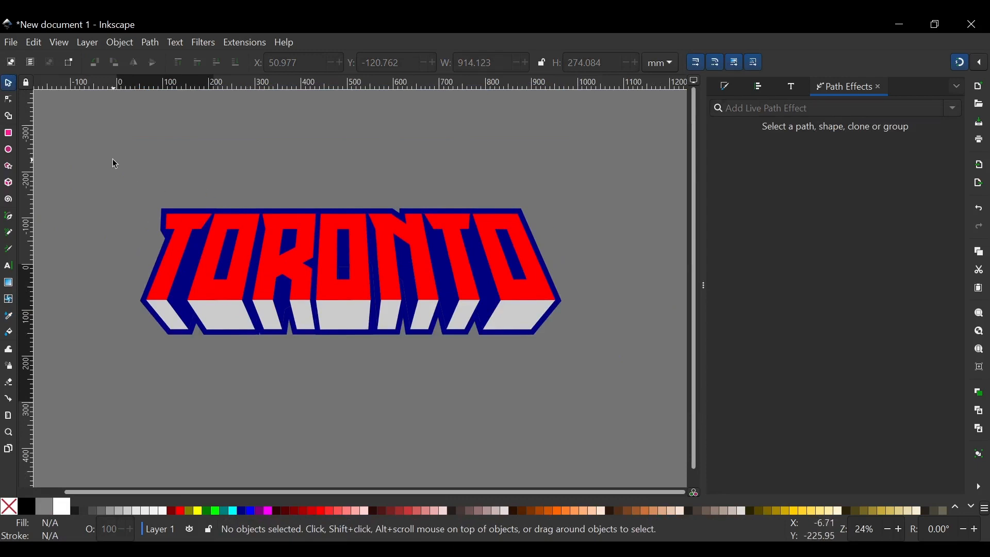
Group all parts of the TORONTO lettering and move the group to about X -445 mm, Y -663 mm.
{"action": "left_click_drag", "start_coordinate": [95, 167], "coordinate": [619, 432]}
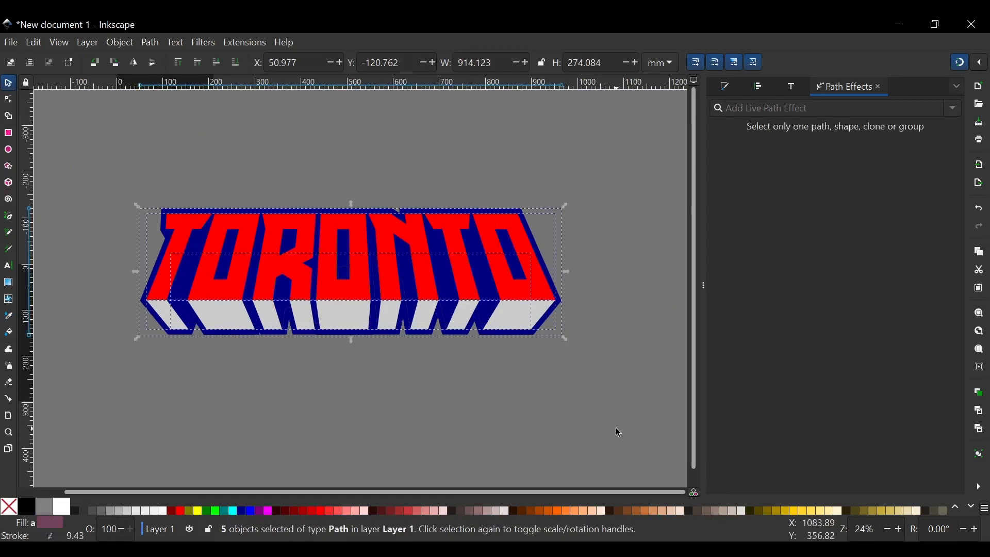
{"action": "key", "text": "ctrl+g"}
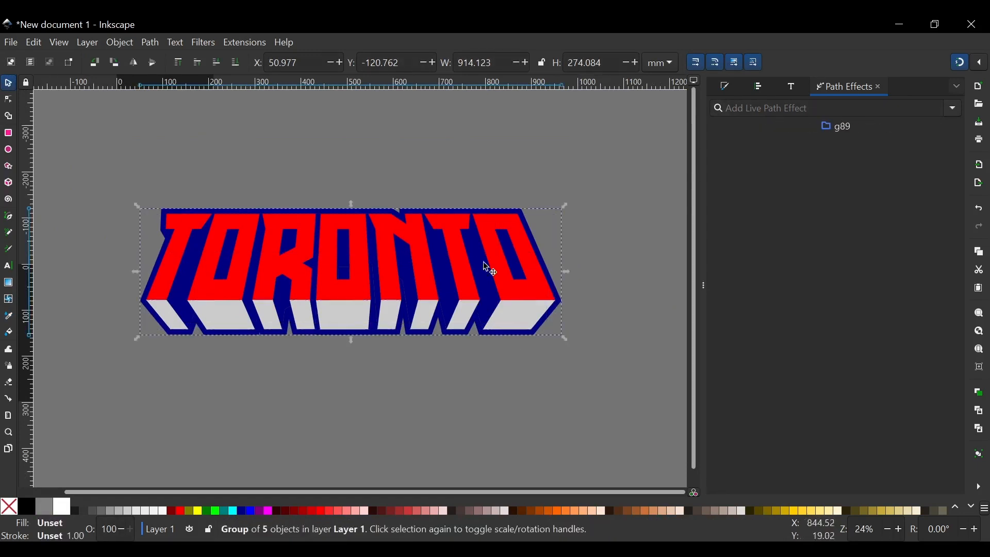
{"action": "left_click_drag", "start_coordinate": [328, 241], "coordinate": [298, 168]}
{"action": "left_click_drag", "start_coordinate": [110, 79], "coordinate": [105, 11]}
{"action": "scroll", "coordinate": [181, 137], "scroll_direction": "up", "scroll_amount": 5}
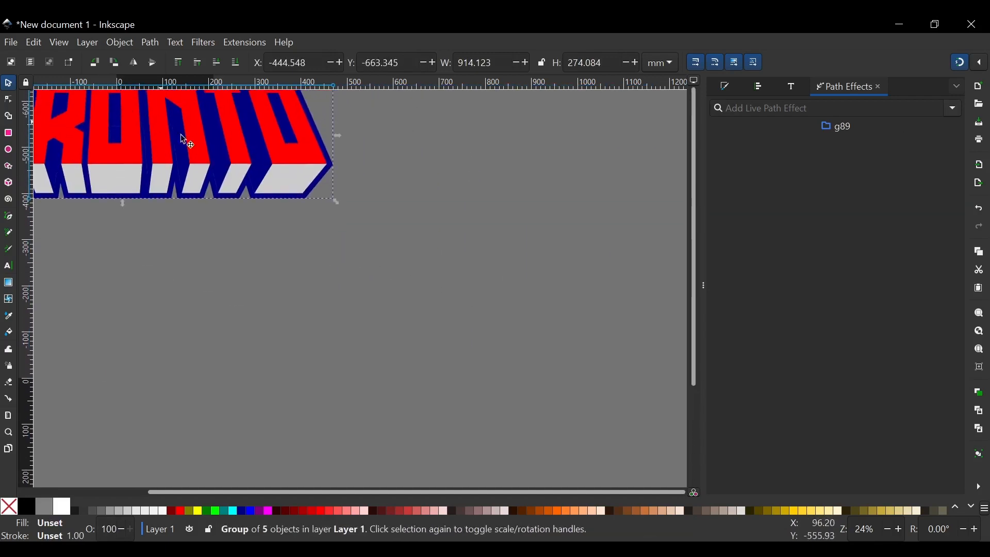
Add a new text object reading "BASKETBALL" in the empty canvas area below the TORONTO lettering.
{"action": "scroll", "coordinate": [199, 223], "scroll_direction": "down", "scroll_amount": 8}
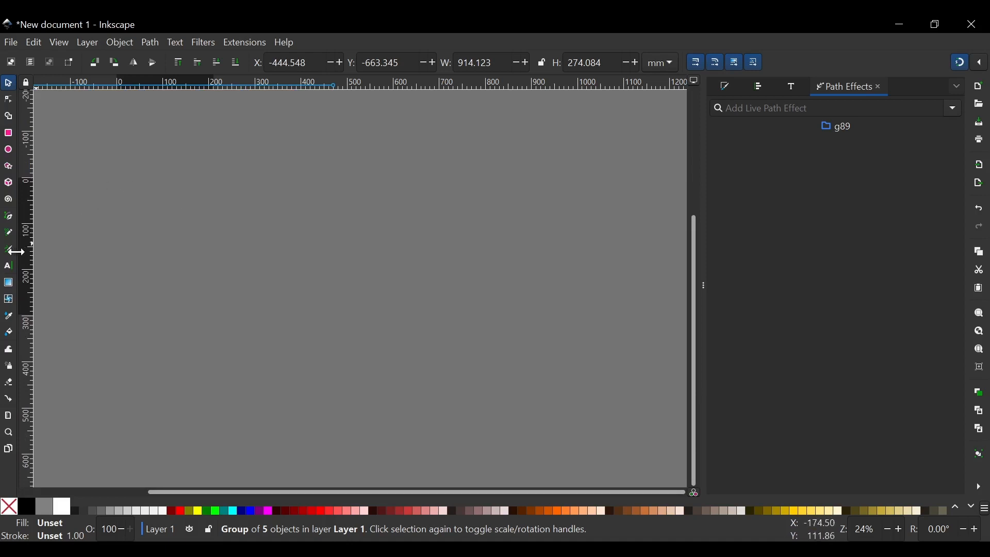
{"action": "key", "text": "t"}
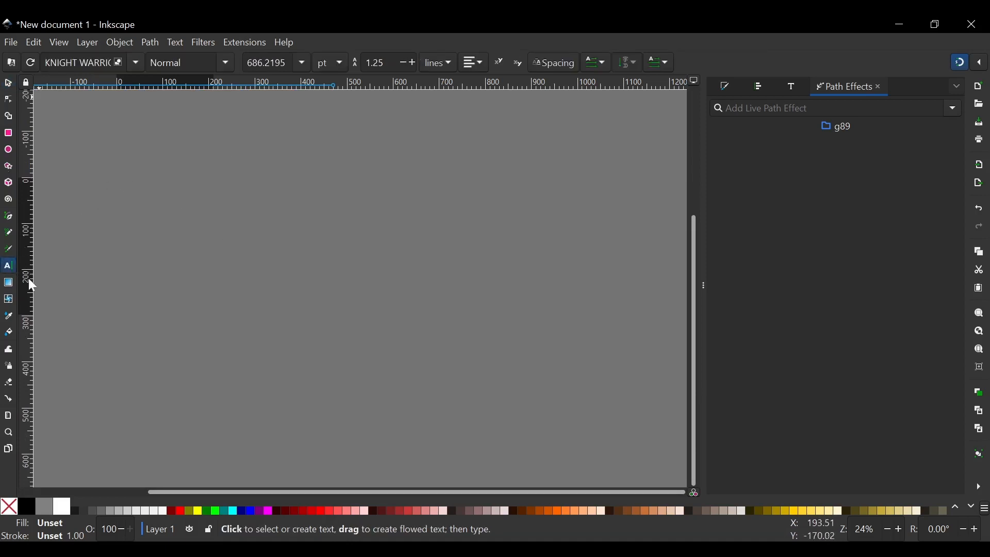
{"action": "left_click", "coordinate": [205, 259]}
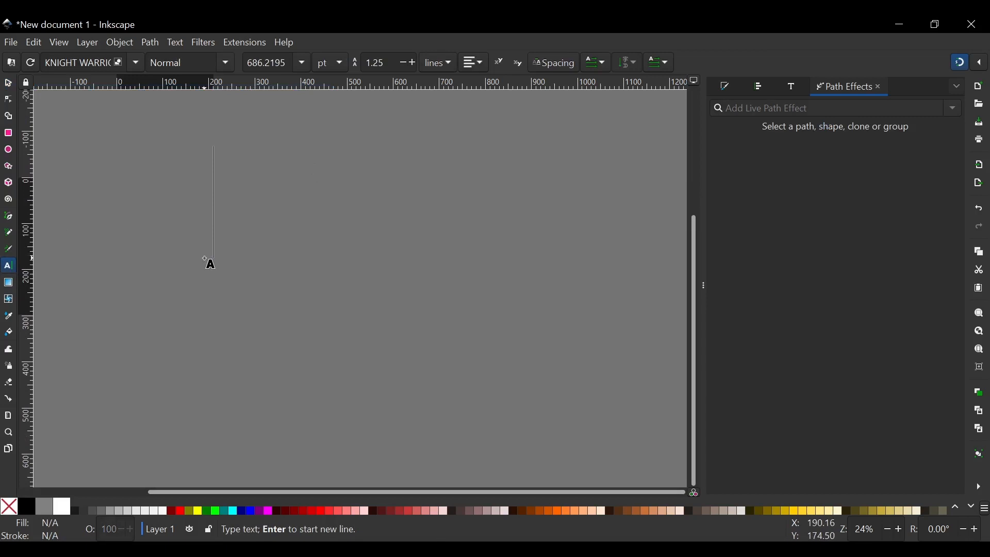
{"action": "key", "text": "Caps_Lock"}
{"action": "type", "text": "BAS"}
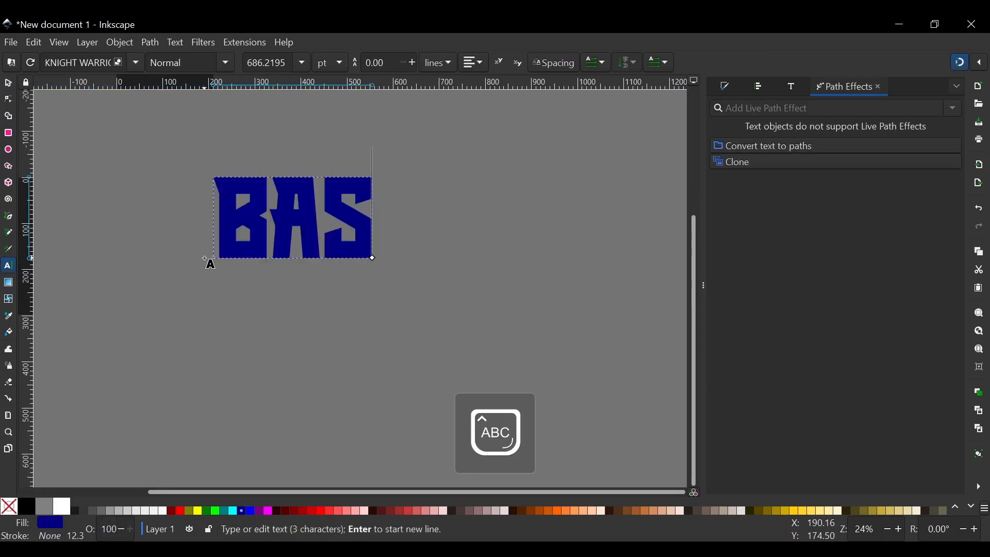
{"action": "type", "text": "KETBALL"}
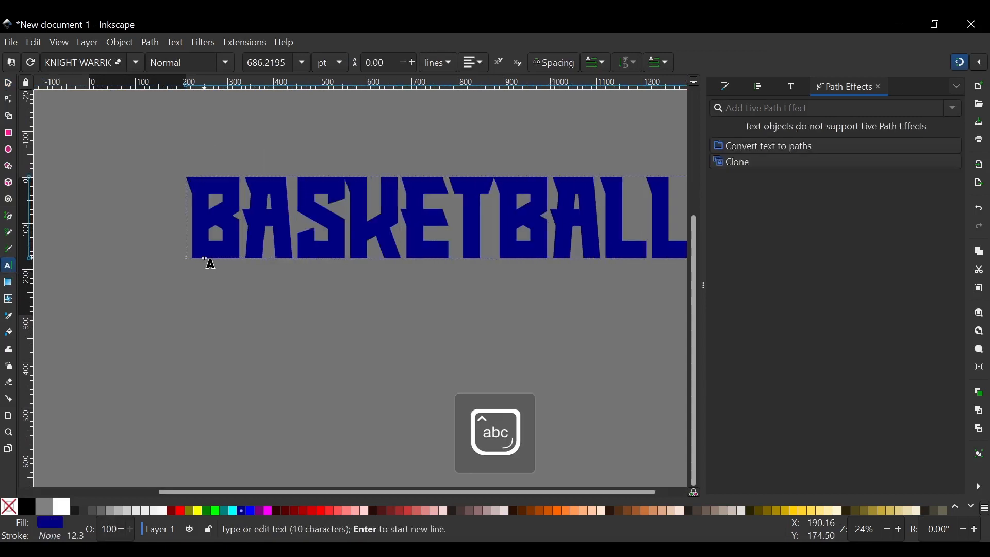
{"action": "left_click", "coordinate": [8, 83]}
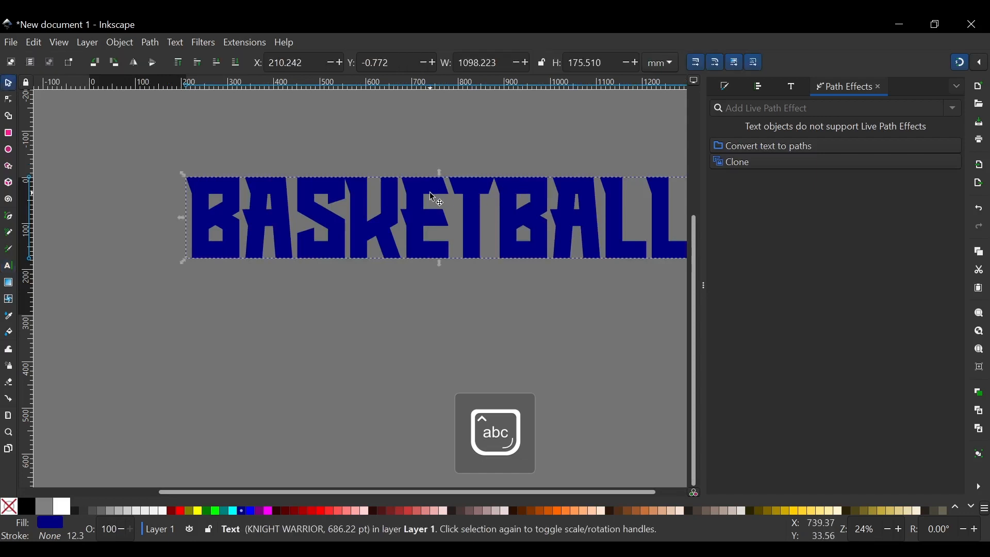
{"action": "scroll", "coordinate": [344, 184], "scroll_direction": "down", "scroll_amount": 1}
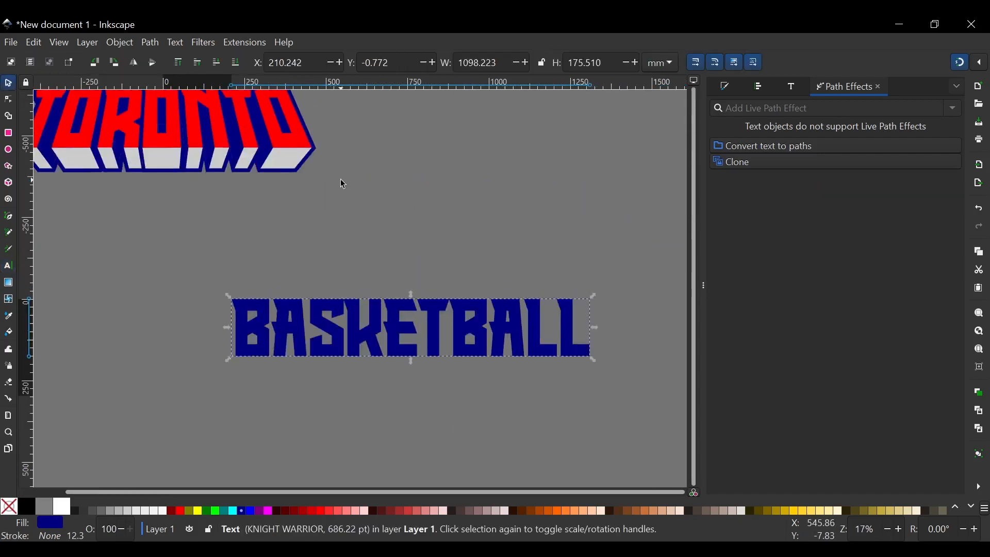
{"action": "scroll", "coordinate": [344, 184], "scroll_direction": "left", "scroll_amount": 5}
{"action": "scroll", "coordinate": [316, 222], "scroll_direction": "up", "scroll_amount": 3}
{"action": "left_click", "coordinate": [321, 207]}
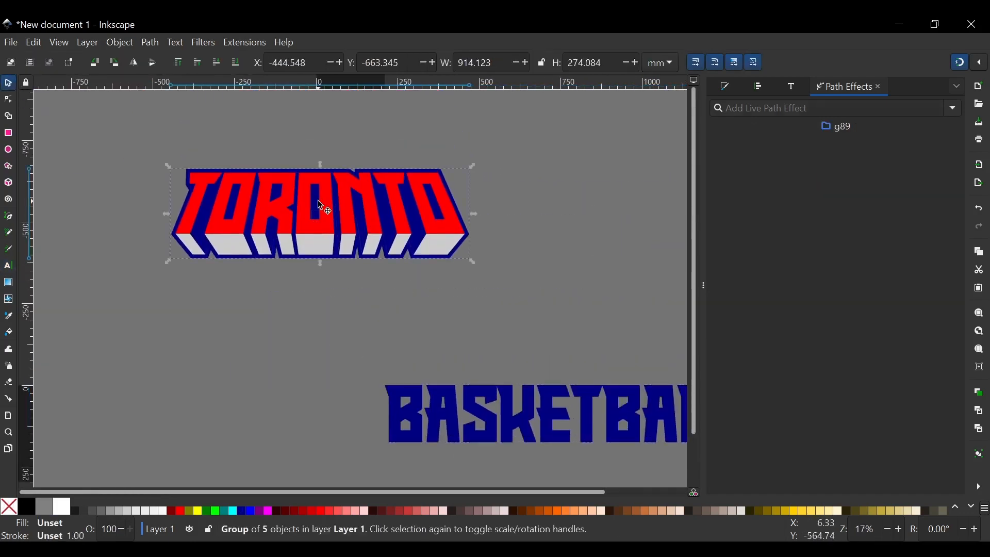
{"action": "scroll", "coordinate": [408, 229], "scroll_direction": "right", "scroll_amount": 5}
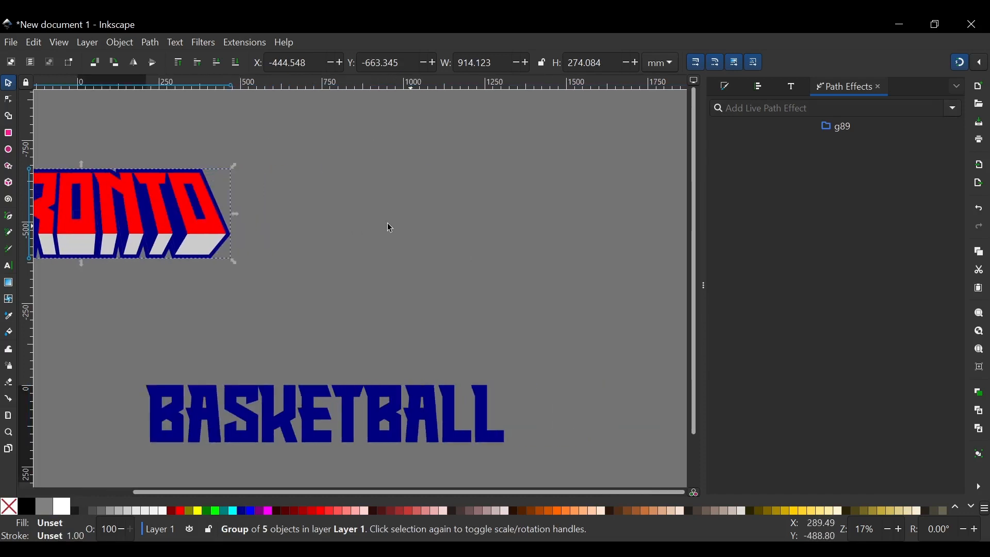
{"action": "scroll", "coordinate": [272, 200], "scroll_direction": "down", "scroll_amount": 1}
{"action": "scroll", "coordinate": [273, 200], "scroll_direction": "left", "scroll_amount": 2}
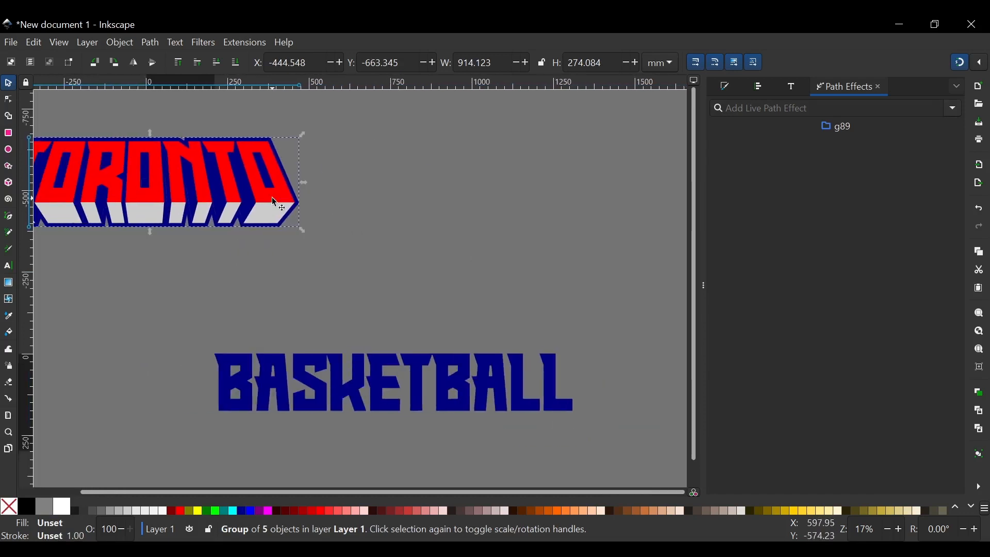
Move the BASKETBALL text to about X 33 mm, Y 0 mm and change its font to American Captain.
{"action": "left_click", "coordinate": [454, 385]}
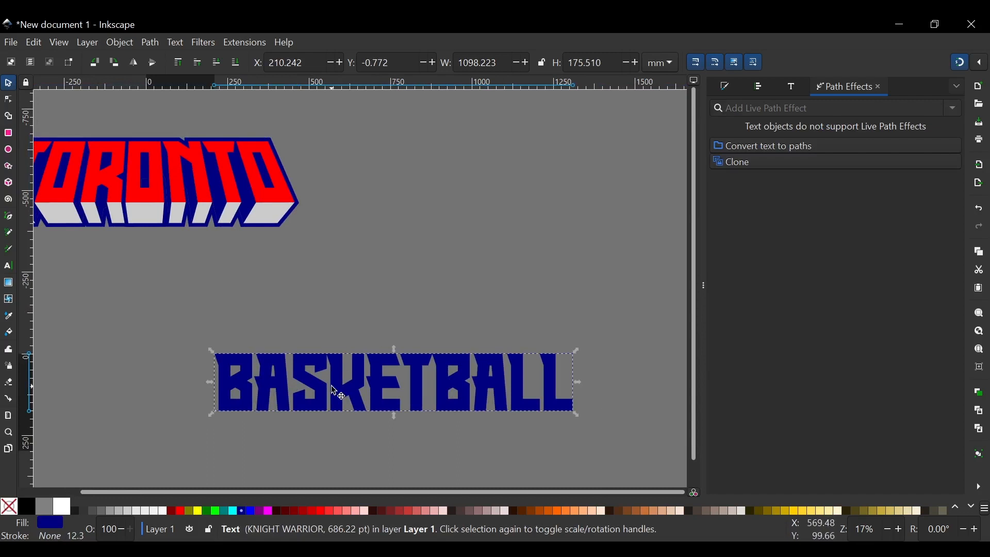
{"action": "scroll", "coordinate": [416, 289], "scroll_direction": "down", "scroll_amount": 1}
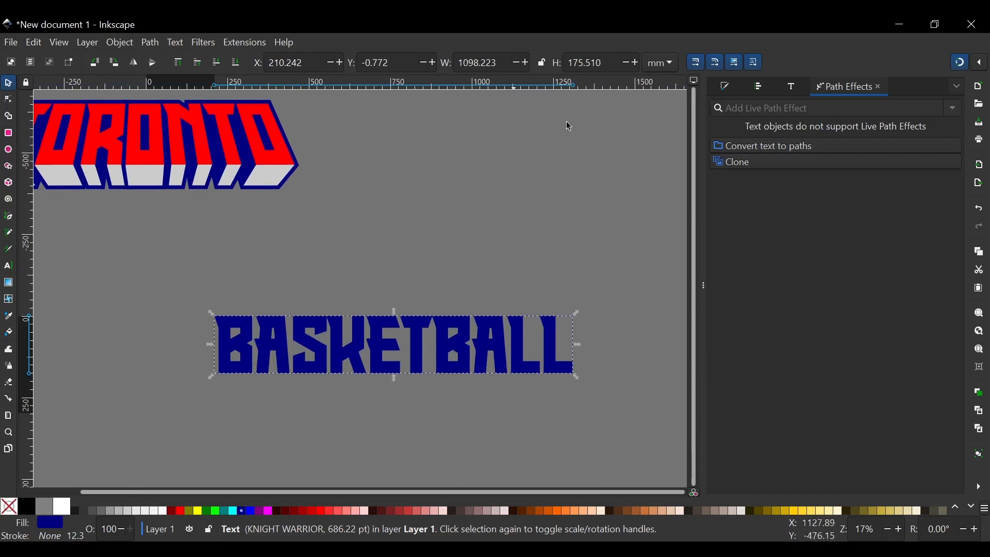
{"action": "left_click", "coordinate": [792, 84]}
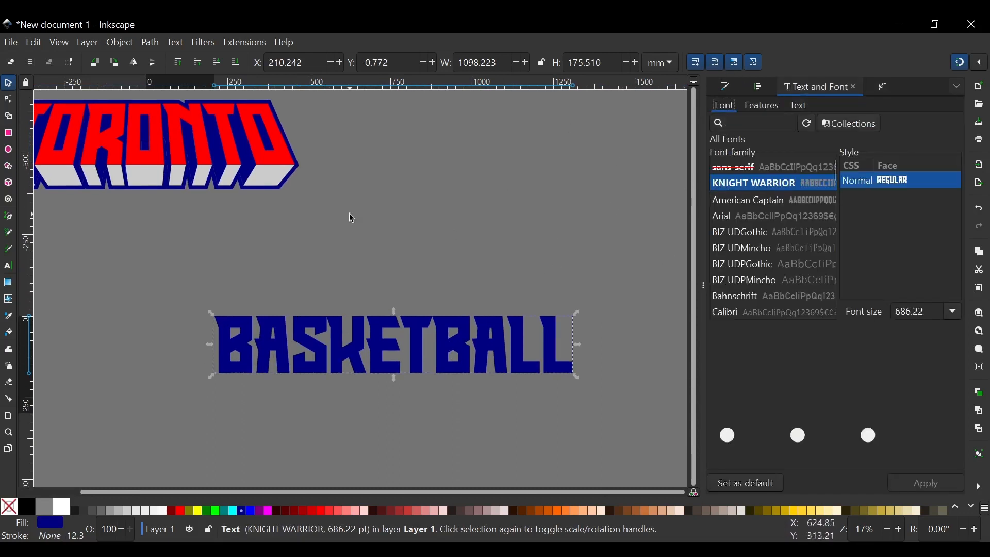
{"action": "scroll", "coordinate": [348, 212], "scroll_direction": "down", "scroll_amount": 4}
{"action": "scroll", "coordinate": [305, 177], "scroll_direction": "up", "scroll_amount": 2}
{"action": "scroll", "coordinate": [231, 153], "scroll_direction": "up", "scroll_amount": 4}
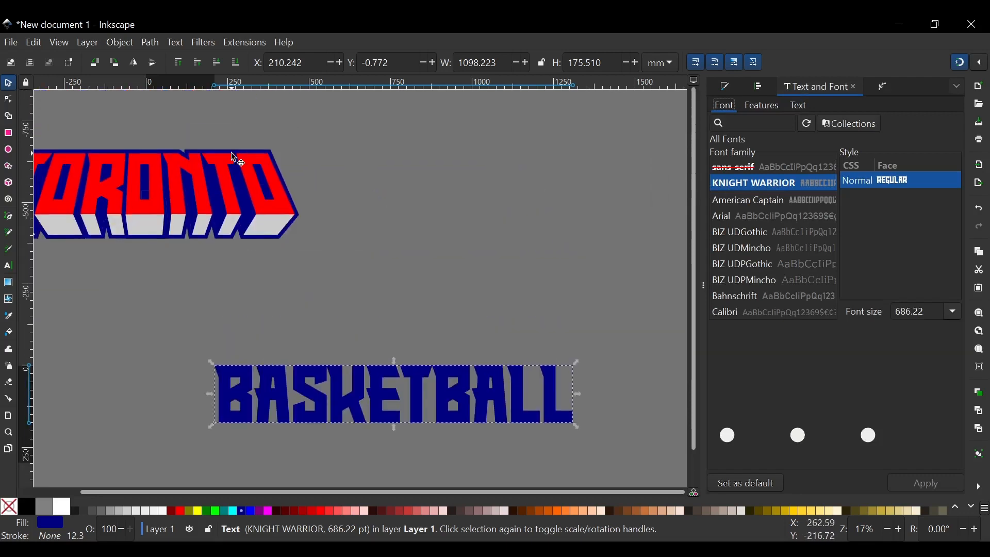
{"action": "scroll", "coordinate": [231, 153], "scroll_direction": "down", "scroll_amount": 4}
{"action": "left_click_drag", "start_coordinate": [420, 235], "coordinate": [302, 235]}
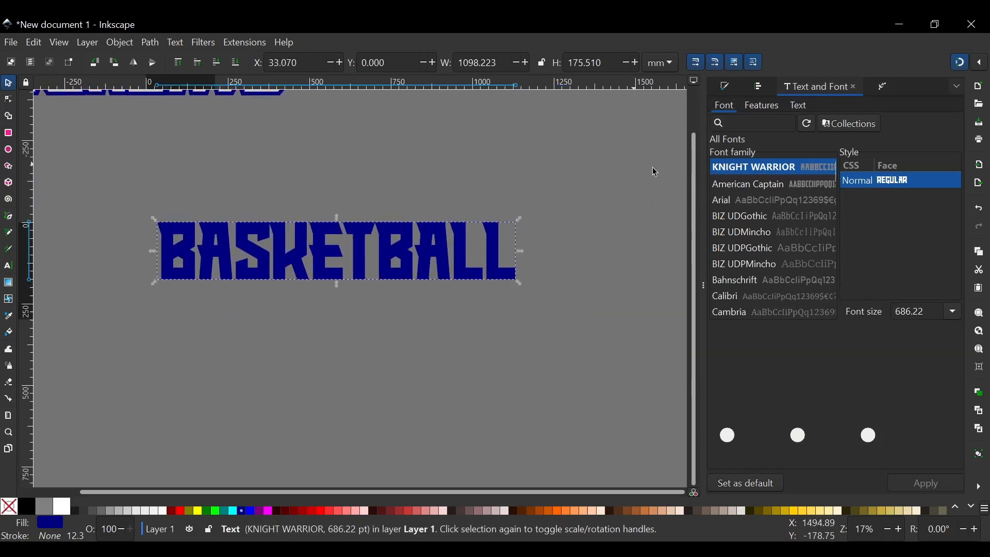
{"action": "left_click", "coordinate": [809, 185]}
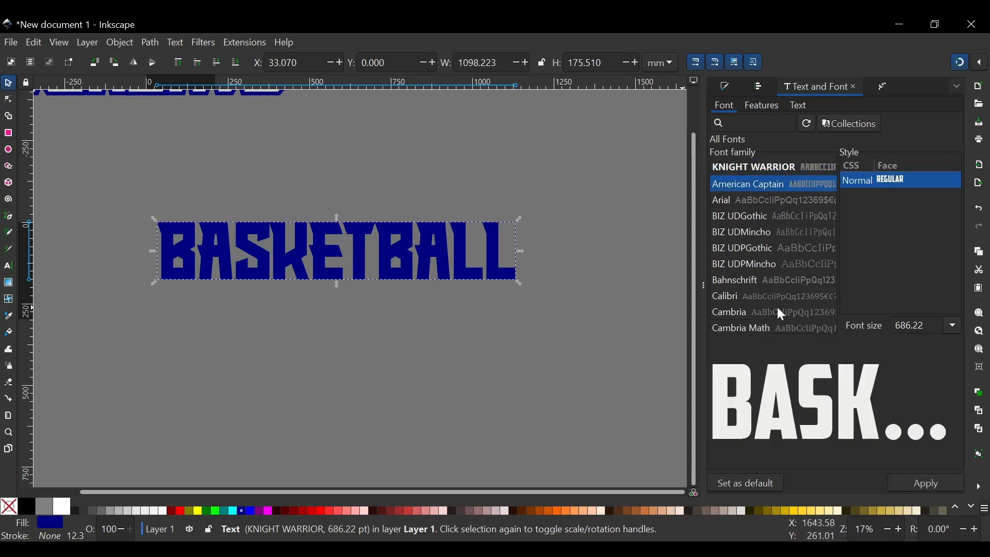
{"action": "left_click", "coordinate": [937, 485]}
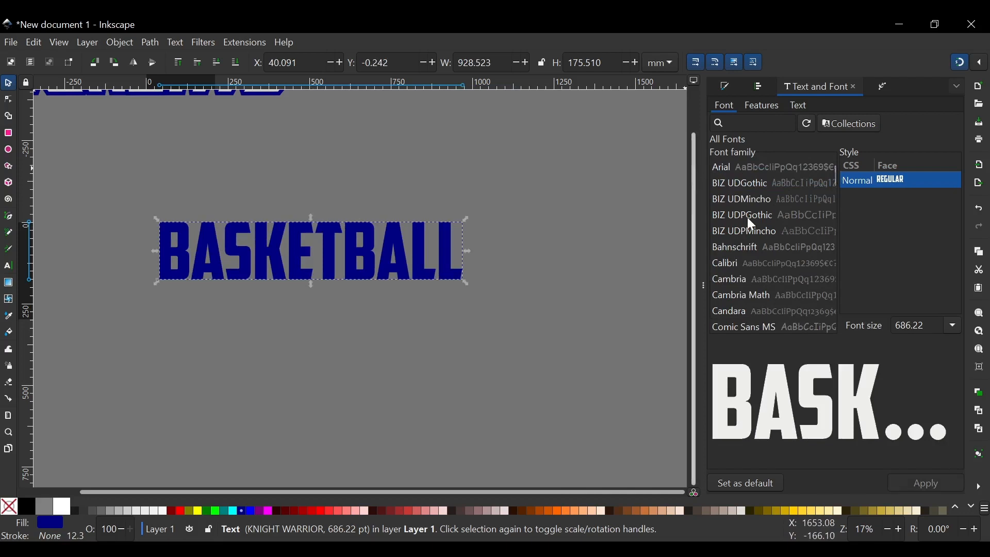
Check the BASKETBALL text's placement and size below the TORONTO lettering, from afar and up close.
{"action": "scroll", "coordinate": [308, 233], "scroll_direction": "up", "scroll_amount": 6}
{"action": "right_click", "coordinate": [312, 237]}
{"action": "left_click", "coordinate": [215, 263]}
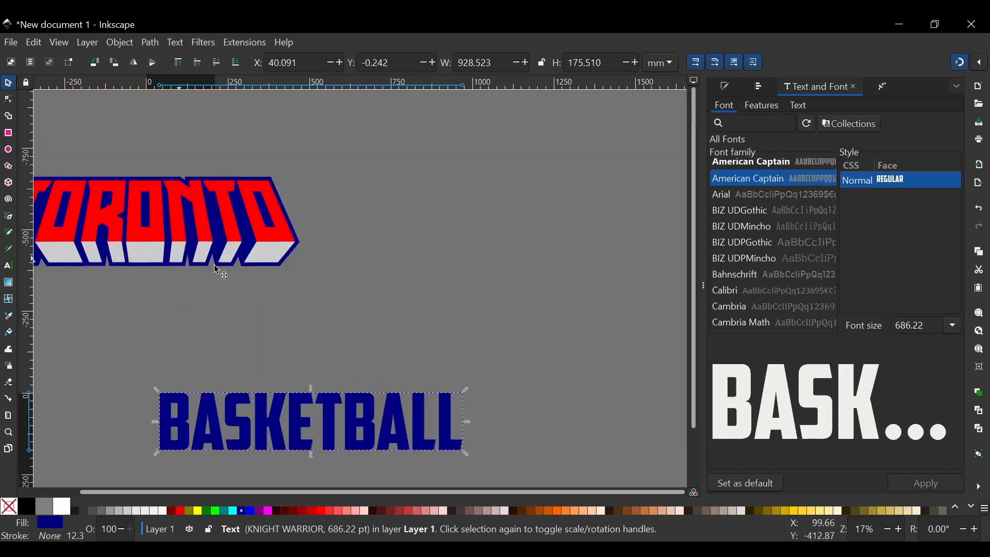
{"action": "scroll", "coordinate": [265, 255], "scroll_direction": "down", "scroll_amount": 5}
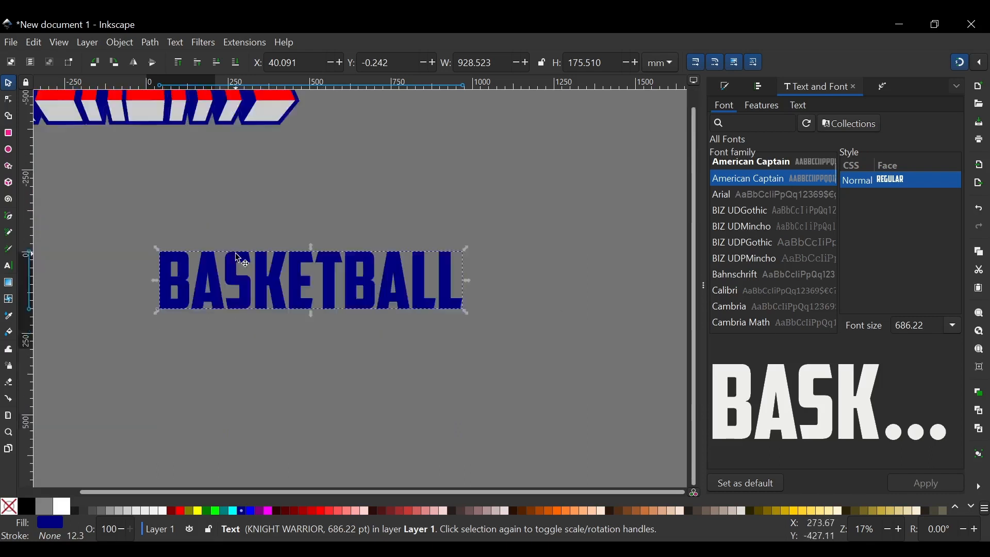
{"action": "scroll", "coordinate": [349, 205], "scroll_direction": "left", "scroll_amount": 3}
{"action": "scroll", "coordinate": [349, 206], "scroll_direction": "up", "scroll_amount": 3, "text": "ctrl"}
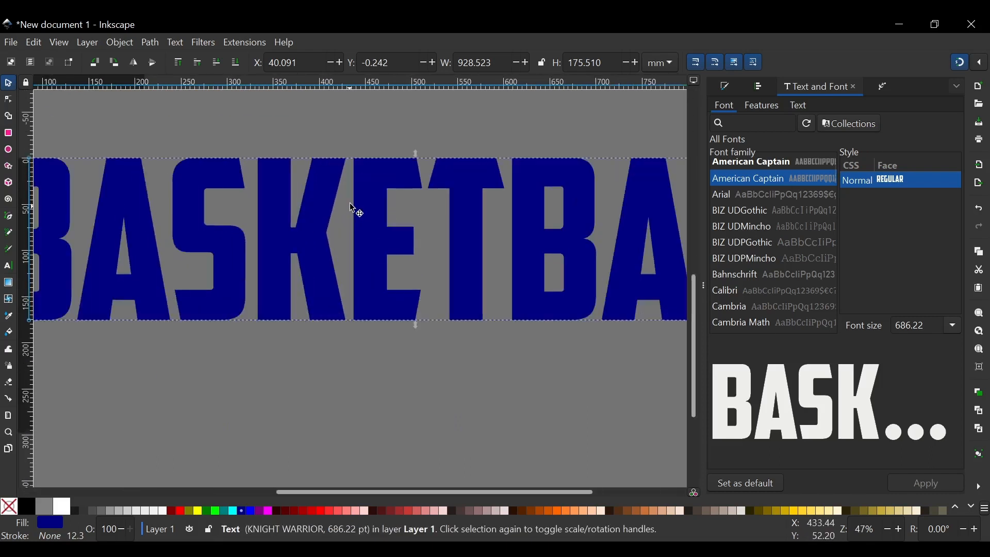
{"action": "scroll", "coordinate": [351, 203], "scroll_direction": "down", "scroll_amount": 2, "text": "ctrl"}
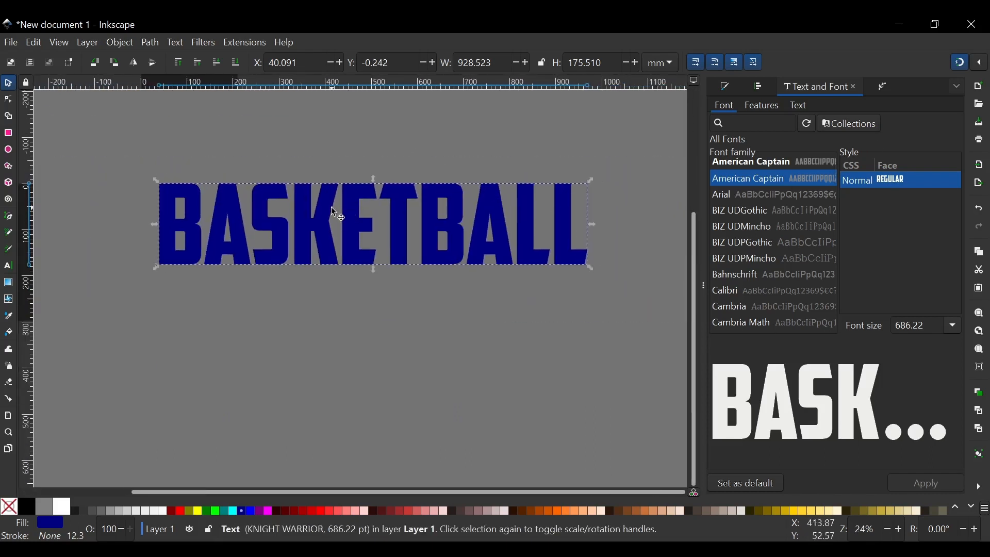
{"action": "scroll", "coordinate": [333, 207], "scroll_direction": "right", "scroll_amount": 1}
{"action": "scroll", "coordinate": [209, 211], "scroll_direction": "right", "scroll_amount": 3}
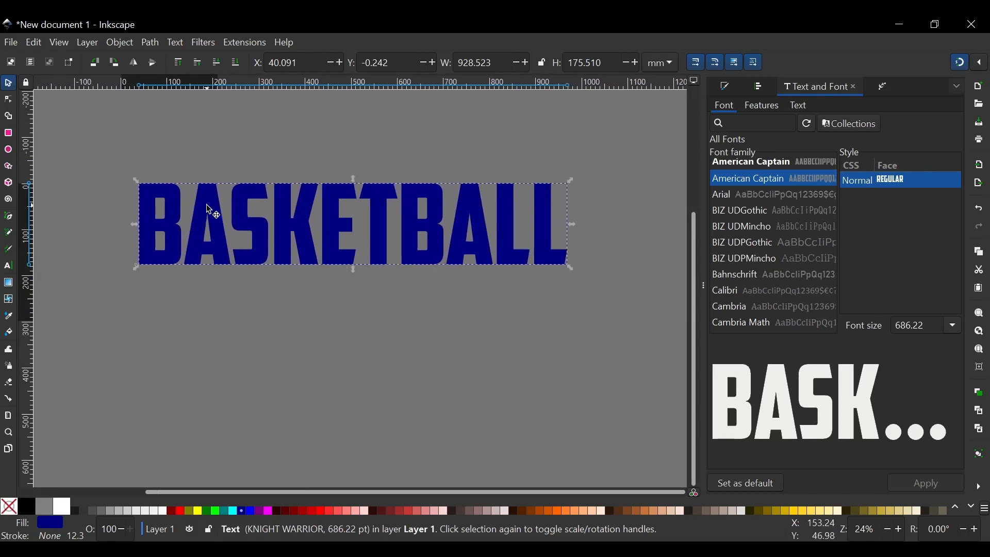
Draw a rectangle about 1097 mm wide and 295 mm high over the BASKETBALL text and fill it with light gray.
{"action": "left_click", "coordinate": [9, 134]}
{"action": "left_click_drag", "start_coordinate": [108, 163], "coordinate": [617, 301]}
{"action": "left_click", "coordinate": [6, 85]}
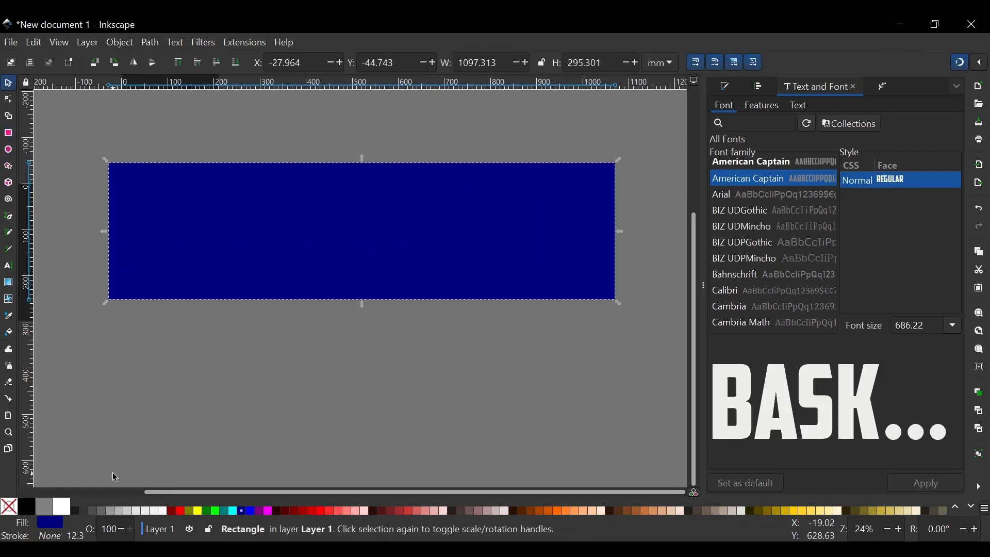
{"action": "left_click", "coordinate": [119, 510]}
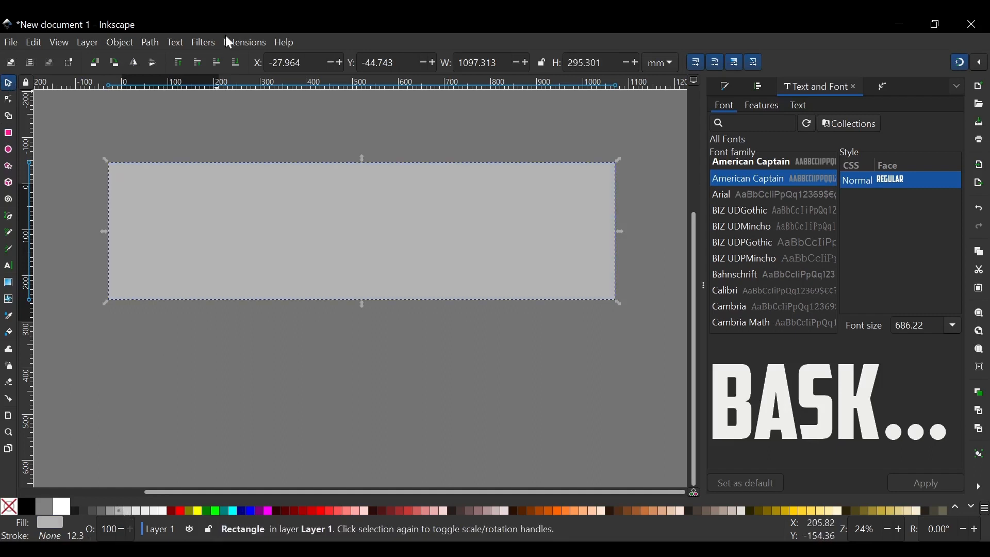
Send the gray rectangle behind the BASKETBALL text, shift it to about X -44 mm, Y -60 mm, and deselect it.
{"action": "left_click", "coordinate": [235, 64]}
{"action": "left_click_drag", "start_coordinate": [590, 208], "coordinate": [583, 202]}
{"action": "left_click", "coordinate": [514, 308]}
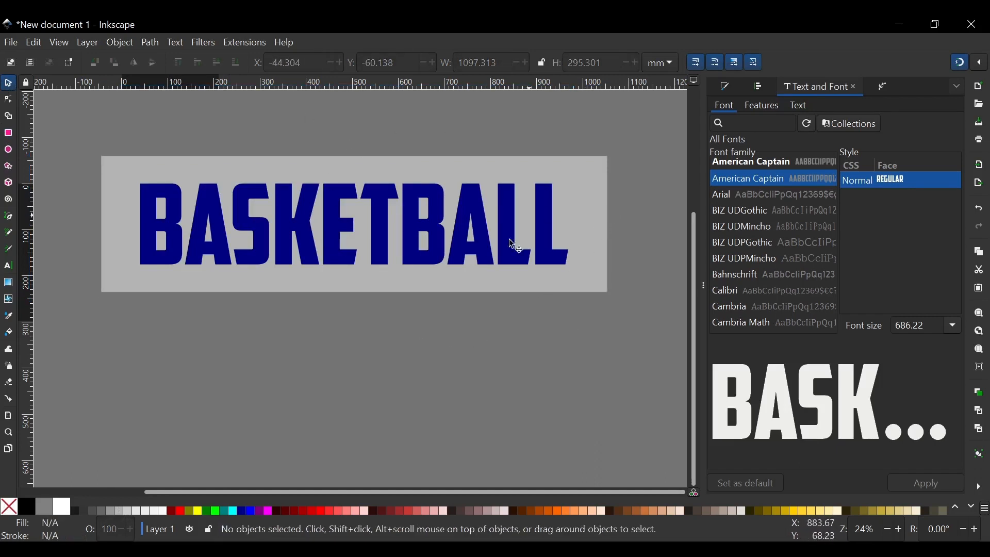
Draw a second gray rectangle about 176 mm wide and 181 mm high in the empty area below the banner.
{"action": "left_click", "coordinate": [9, 135]}
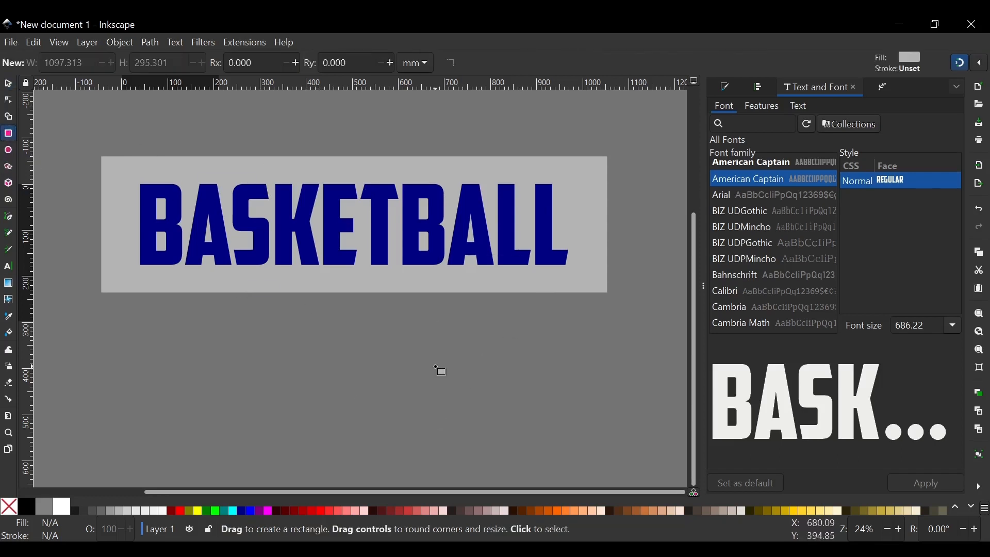
{"action": "left_click_drag", "start_coordinate": [427, 351], "coordinate": [509, 436]}
{"action": "left_click", "coordinate": [6, 87]}
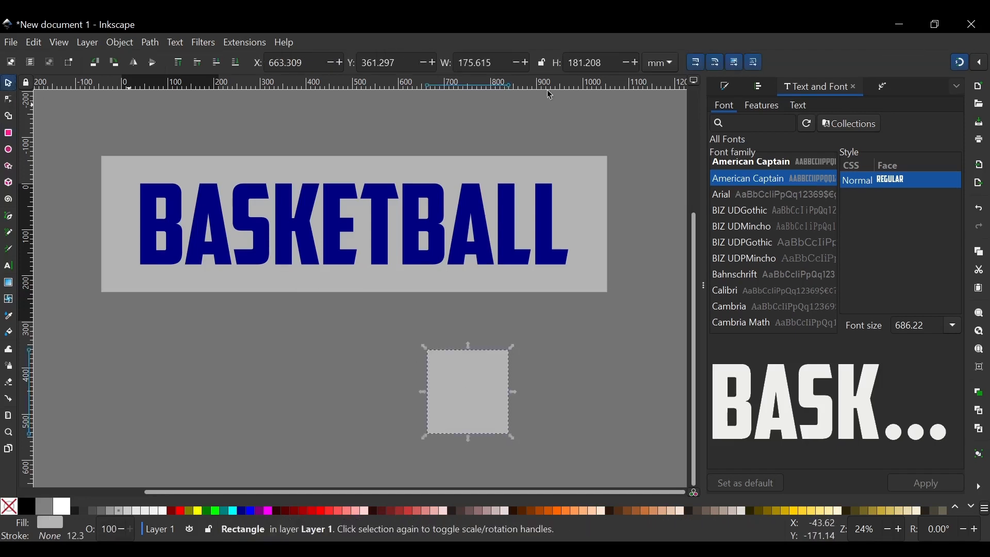
Set the height of both the banner rectangle and the smaller rectangle to 295 mm.
{"action": "left_click", "coordinate": [597, 225]}
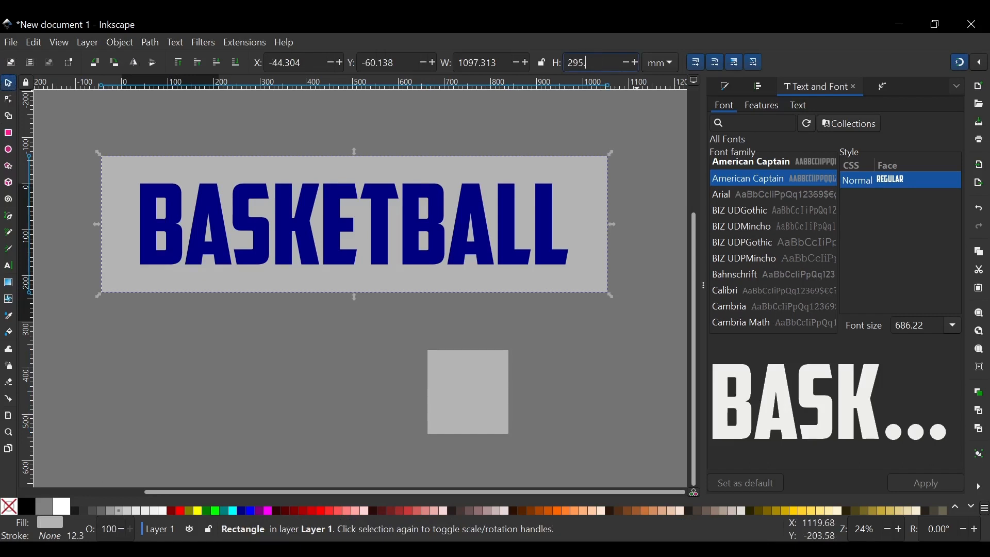
{"action": "key", "text": "Return"}
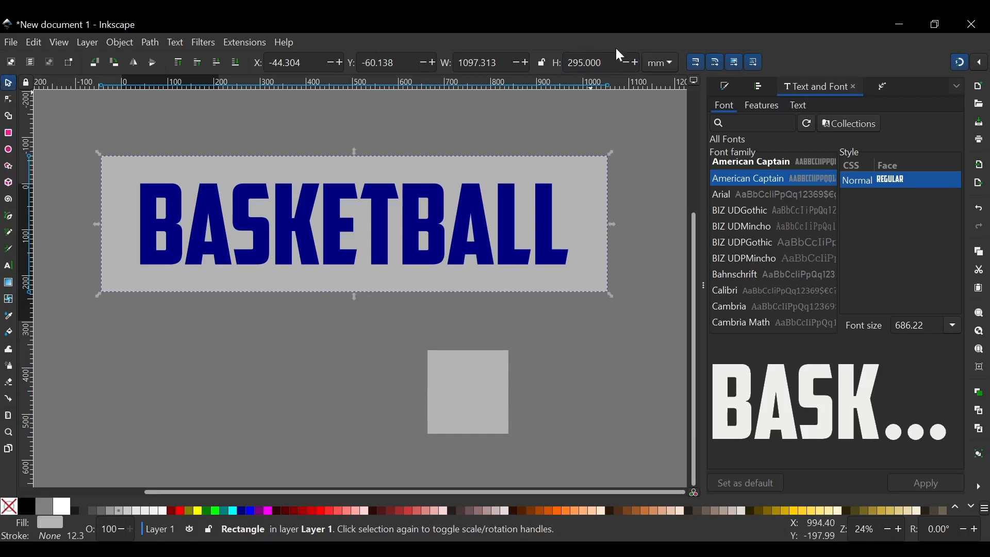
{"action": "left_click", "coordinate": [471, 385]}
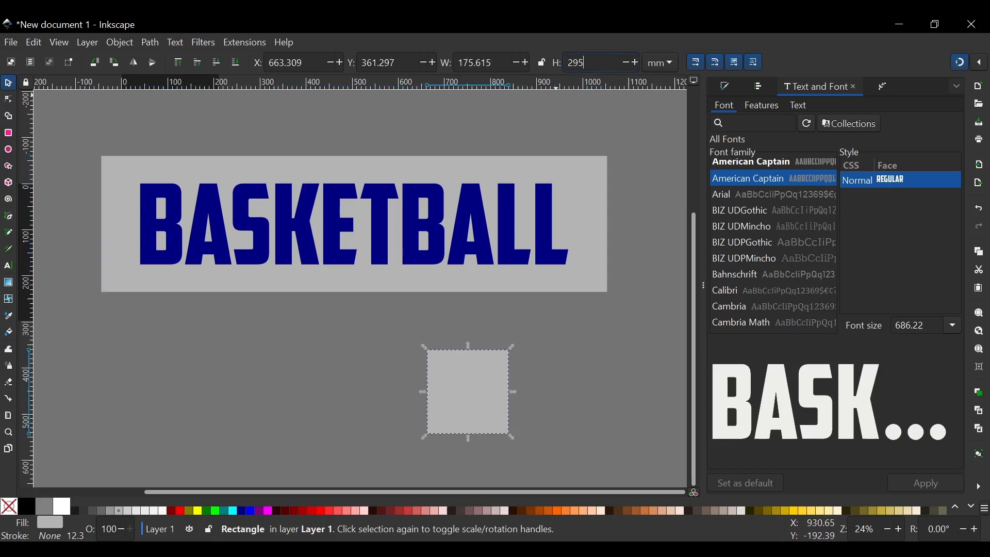
{"action": "key", "text": "Return"}
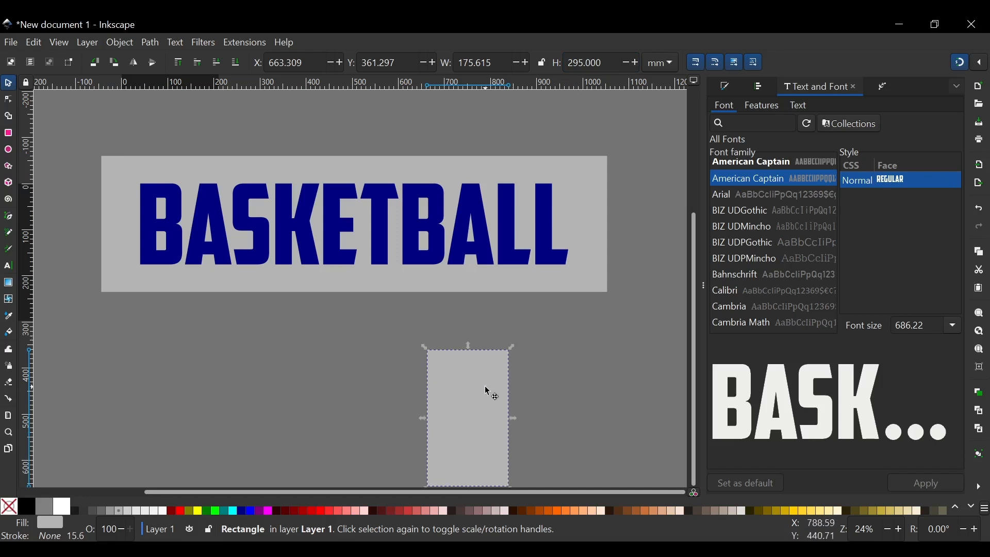
Move the small rectangle just beyond the banner's right end, at about X 1063 mm, Y -60 mm.
{"action": "left_click_drag", "start_coordinate": [490, 394], "coordinate": [646, 196]}
{"action": "scroll", "coordinate": [354, 175], "scroll_direction": "right", "scroll_amount": 8}
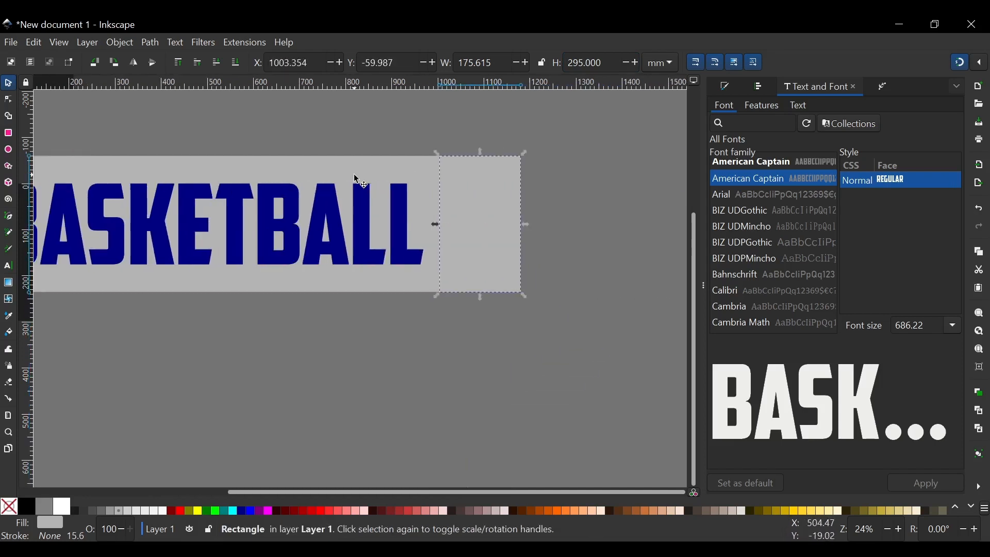
{"action": "left_click_drag", "start_coordinate": [442, 194], "coordinate": [467, 194]}
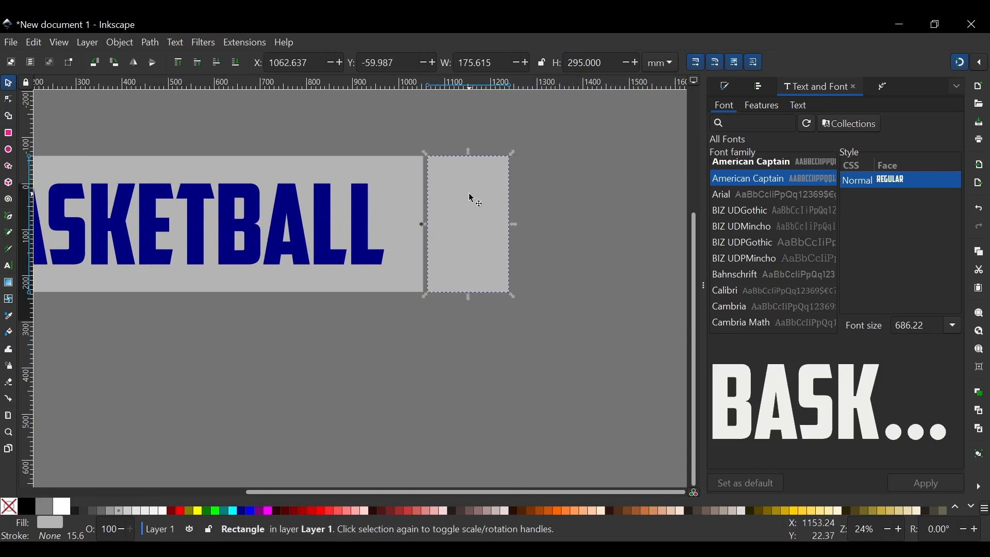
Nudge the small rectangle down to about Y -22 mm so it sits lower than the banner.
{"action": "key", "text": "Down"}
{"action": "key", "text": "Down"}
{"action": "key", "text": "Down"}
{"action": "key", "text": "Down"}
{"action": "key", "text": "Down"}
{"action": "key", "text": "Down"}
{"action": "key", "text": "Down"}
{"action": "key", "text": "Down"}
{"action": "key", "text": "Down"}
{"action": "key", "text": "Down"}
{"action": "key", "text": "Down"}
{"action": "key", "text": "Down"}
{"action": "key", "text": "Down"}
{"action": "key", "text": "Down"}
{"action": "key", "text": "Down"}
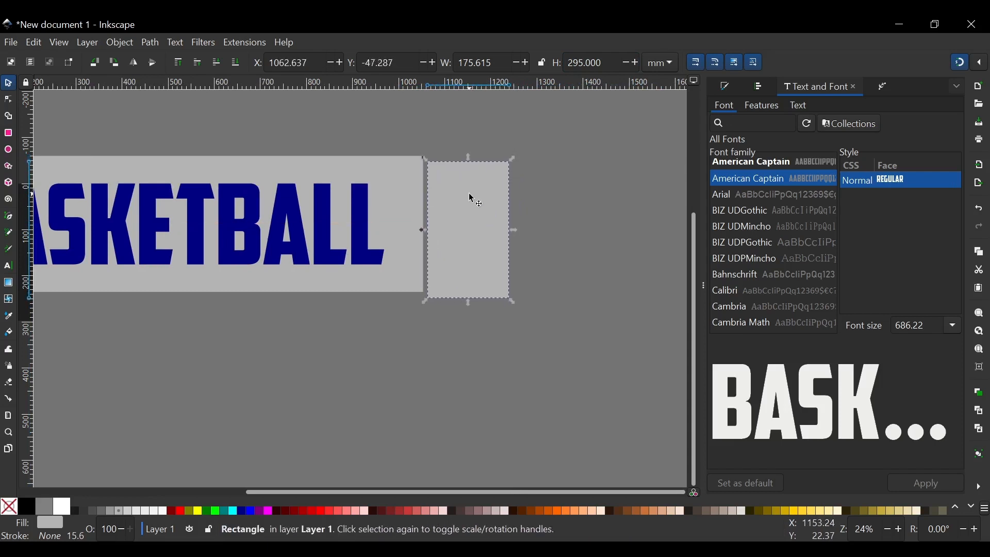
{"action": "key", "text": "Down"}
{"action": "key", "text": "Down"}
{"action": "key", "text": "Down"}
{"action": "key", "text": "Down"}
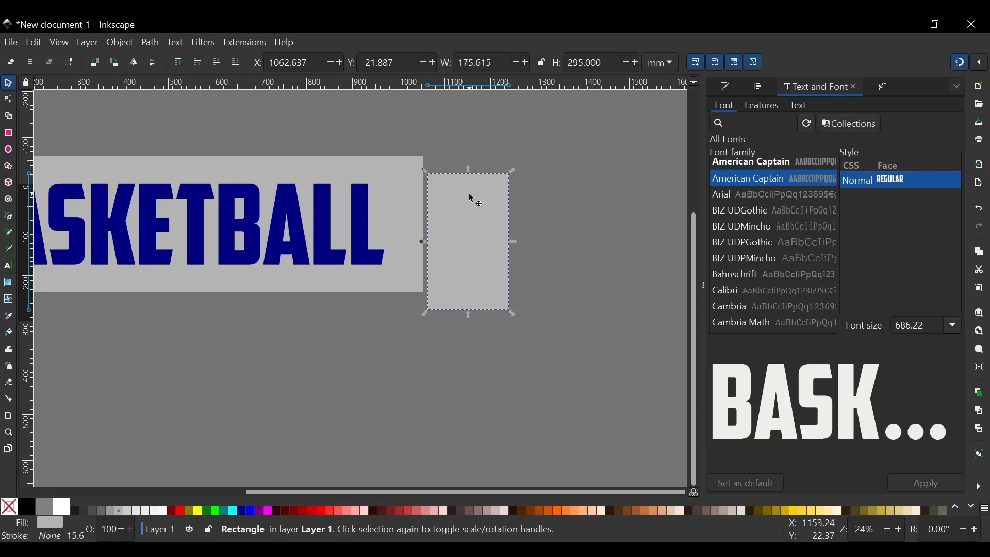
Stretch the small rectangle's right side to make it about 198 mm wide.
{"action": "scroll", "coordinate": [474, 199], "scroll_direction": "left", "scroll_amount": 1}
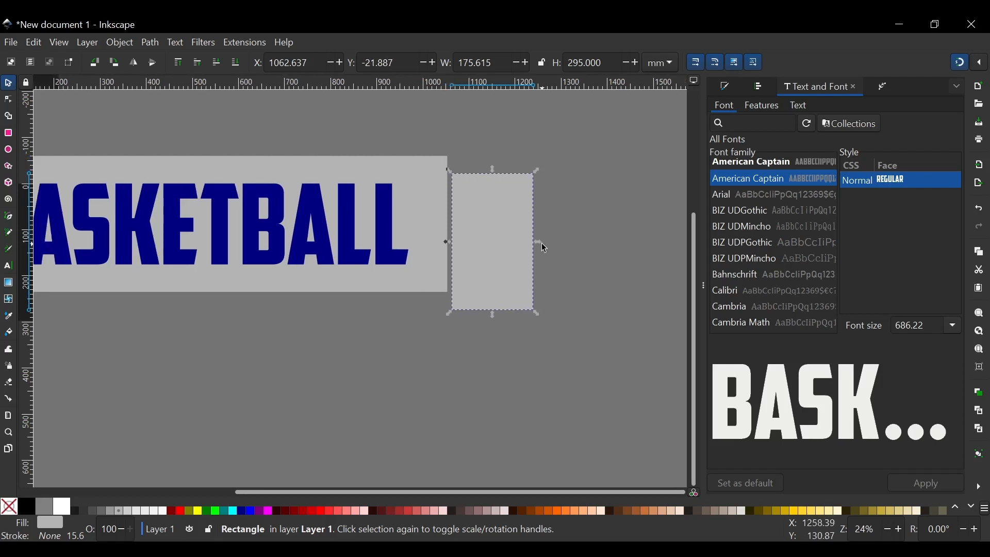
{"action": "left_click", "coordinate": [556, 244]}
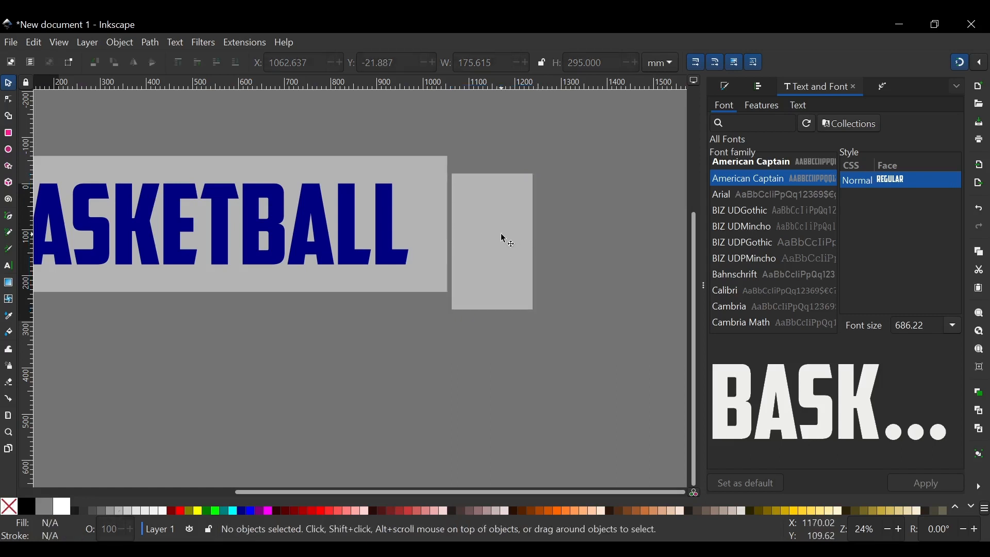
{"action": "left_click", "coordinate": [504, 239]}
{"action": "left_click_drag", "start_coordinate": [540, 247], "coordinate": [548, 244]}
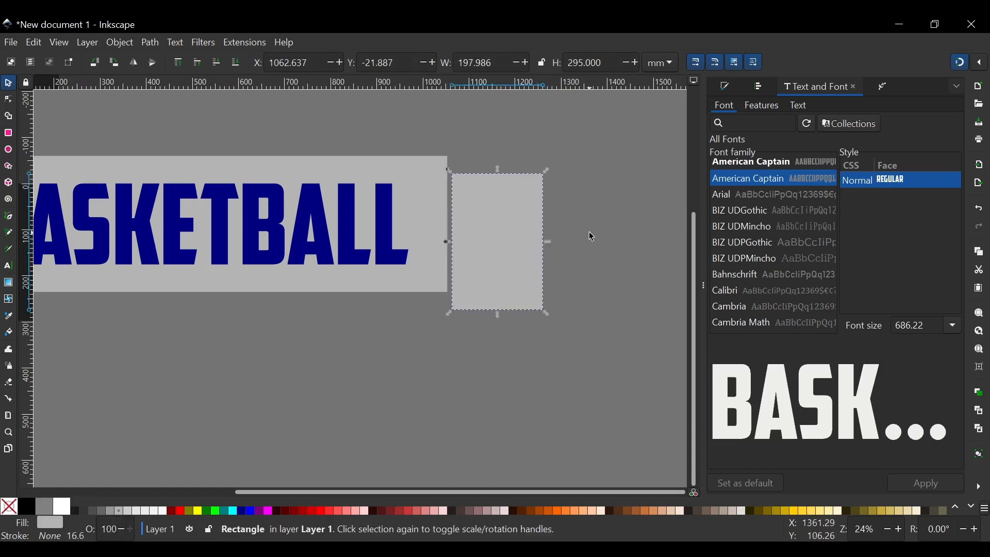
Duplicate the small rectangle and place the copy beyond the banner's left end, at about X -265 mm, Y 13 mm.
{"action": "scroll", "coordinate": [591, 236], "scroll_direction": "left", "scroll_amount": 5}
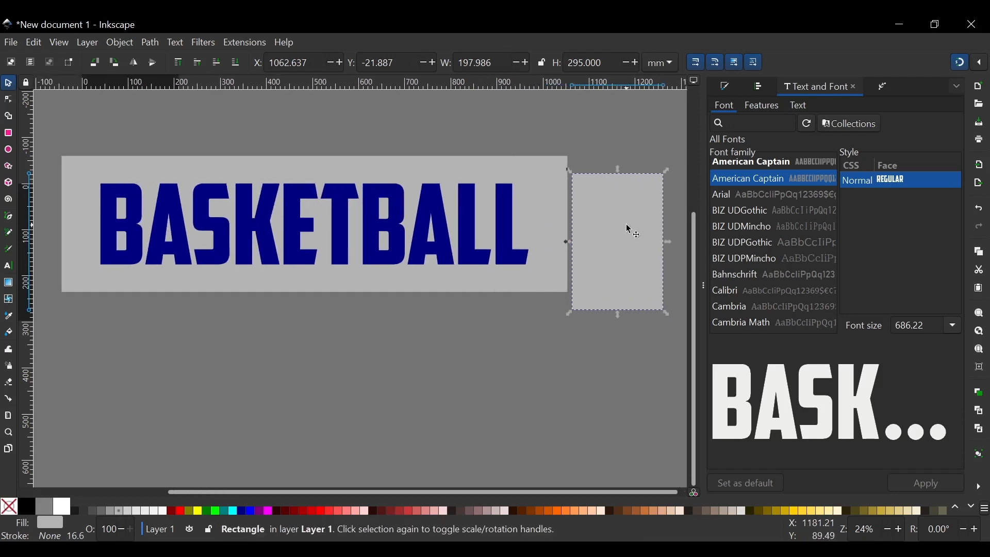
{"action": "left_click_drag", "start_coordinate": [626, 226], "coordinate": [104, 224]}
{"action": "scroll", "coordinate": [296, 252], "scroll_direction": "left", "scroll_amount": 6}
{"action": "left_click_drag", "start_coordinate": [258, 233], "coordinate": [136, 257]}
{"action": "scroll", "coordinate": [317, 176], "scroll_direction": "down", "scroll_amount": 2}
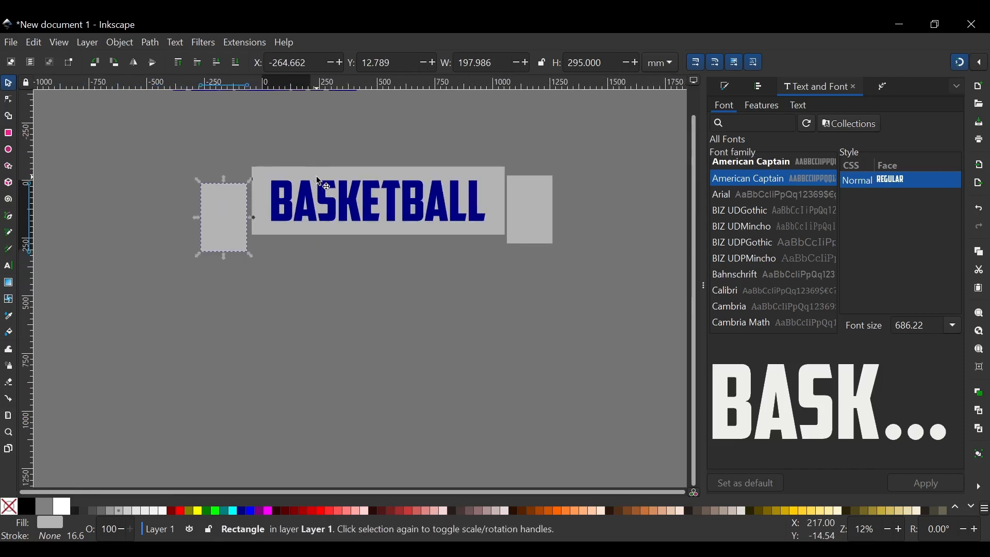
{"action": "scroll", "coordinate": [317, 175], "scroll_direction": "right", "scroll_amount": 1}
{"action": "scroll", "coordinate": [316, 175], "scroll_direction": "up", "scroll_amount": 1}
{"action": "scroll", "coordinate": [324, 253], "scroll_direction": "up", "scroll_amount": 1}
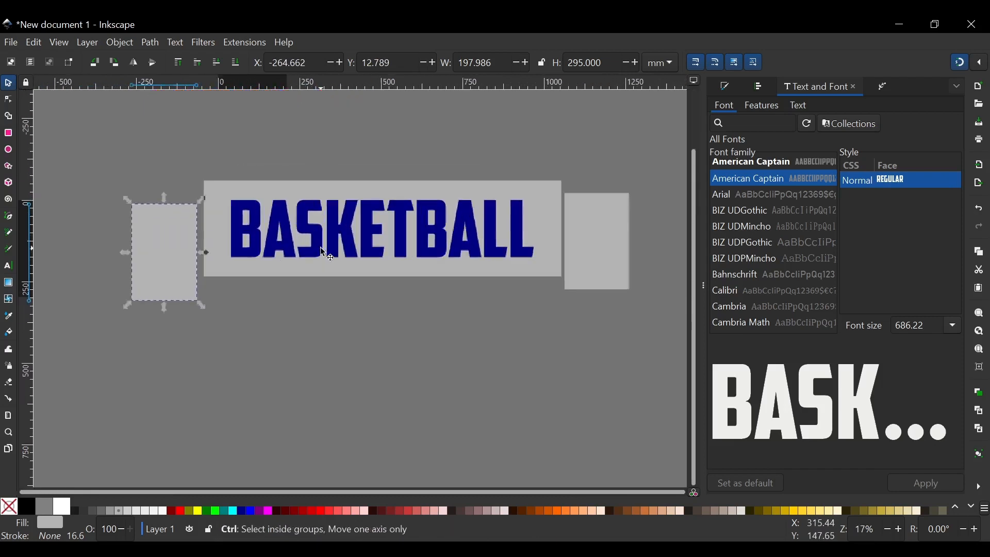
Shorten the banner rectangle from its right side to a width of about 949 mm.
{"action": "left_click", "coordinate": [419, 185]}
{"action": "scroll", "coordinate": [420, 184], "scroll_direction": "right", "scroll_amount": 2}
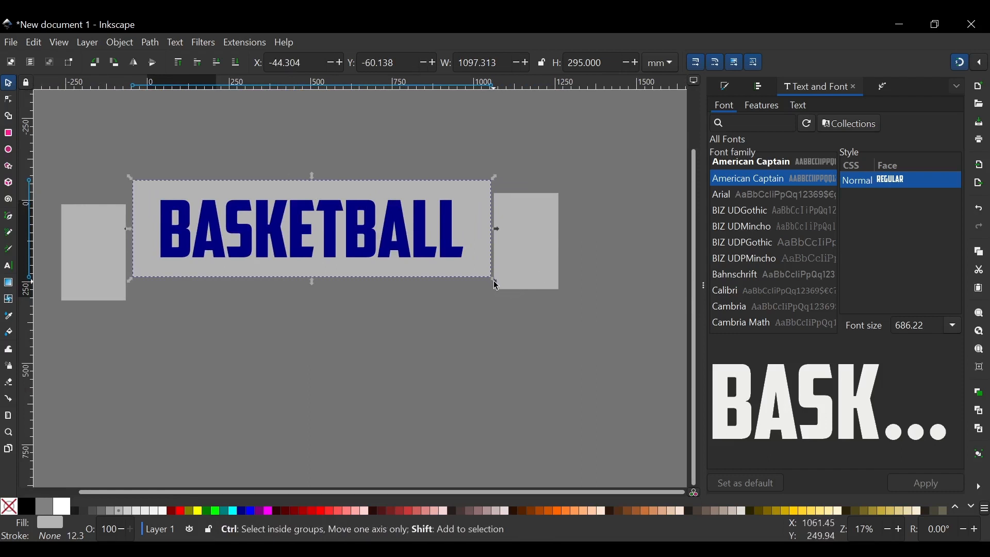
{"action": "left_click", "coordinate": [496, 283]}
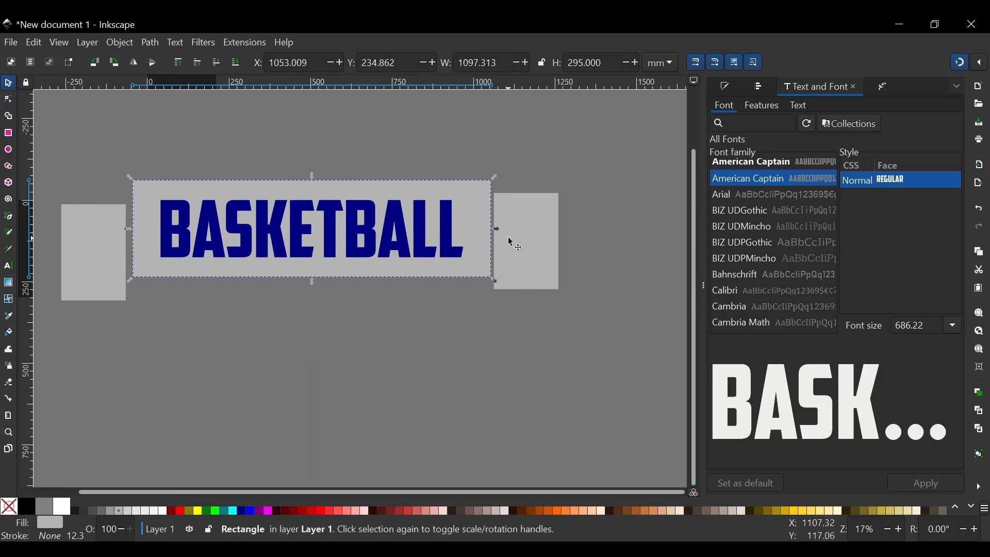
{"action": "left_click_drag", "start_coordinate": [498, 230], "coordinate": [451, 228]}
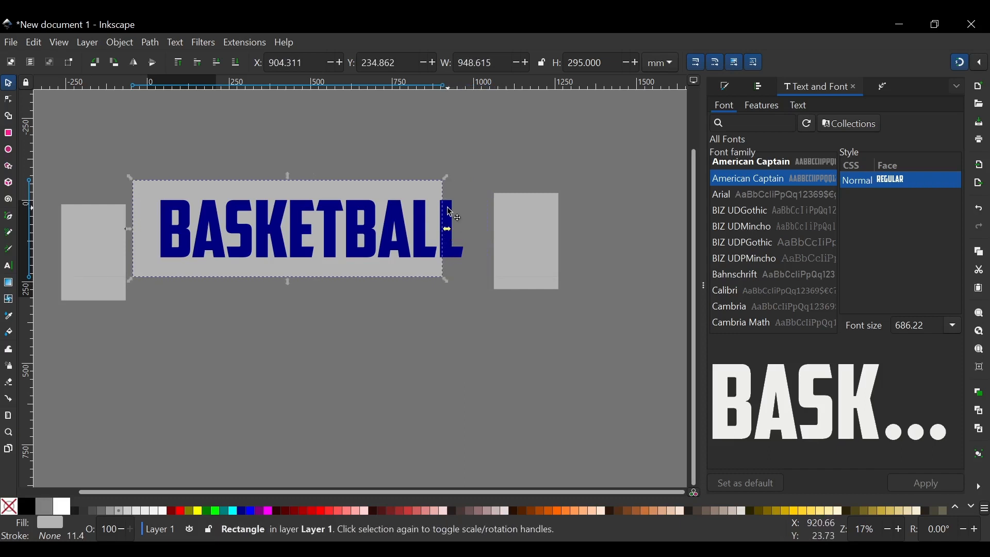
Scale the BASKETBALL text down to about 847 by 160 mm so it fits inside the shortened banner.
{"action": "left_click", "coordinate": [460, 219]}
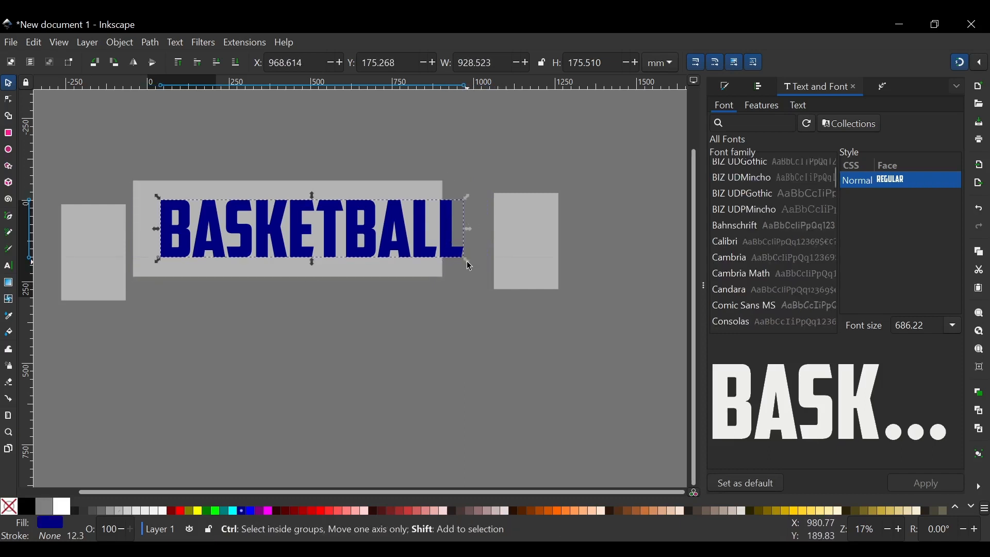
{"action": "left_click_drag", "start_coordinate": [467, 261], "coordinate": [494, 286]}
Move the right-hand small rectangle inward and slightly down so it overlaps the banner's right end.
{"action": "scroll", "coordinate": [426, 253], "scroll_direction": "left", "scroll_amount": 3}
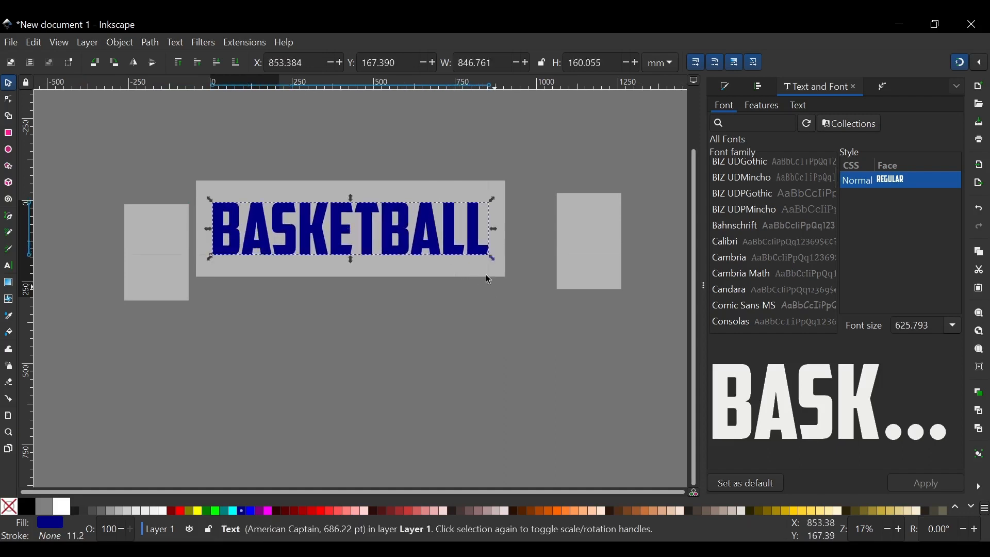
{"action": "left_click", "coordinate": [587, 216]}
{"action": "left_click_drag", "start_coordinate": [610, 239], "coordinate": [555, 257]}
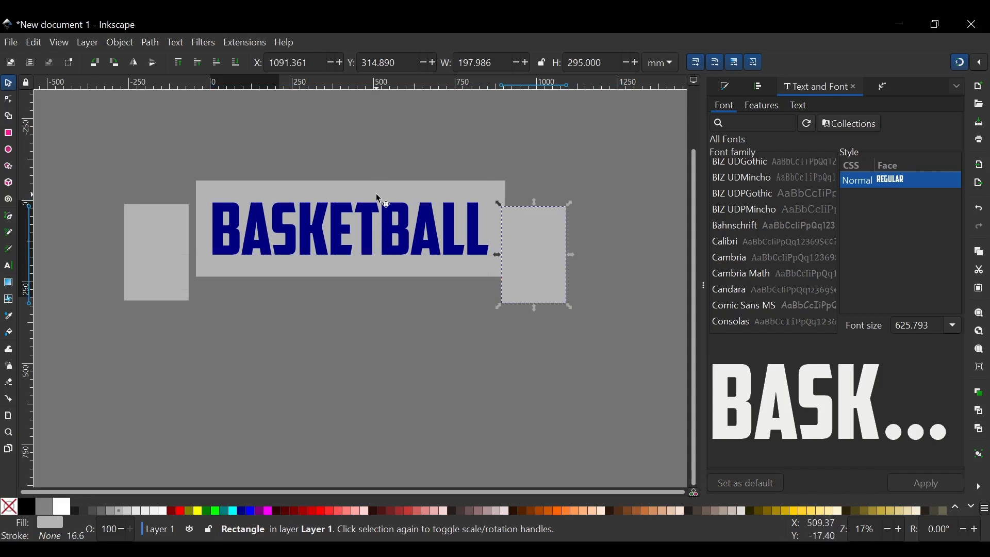
Reduce the banner rectangle's height to about 254 mm and shift it up to center it behind the BASKETBALL text.
{"action": "left_click", "coordinate": [376, 194]}
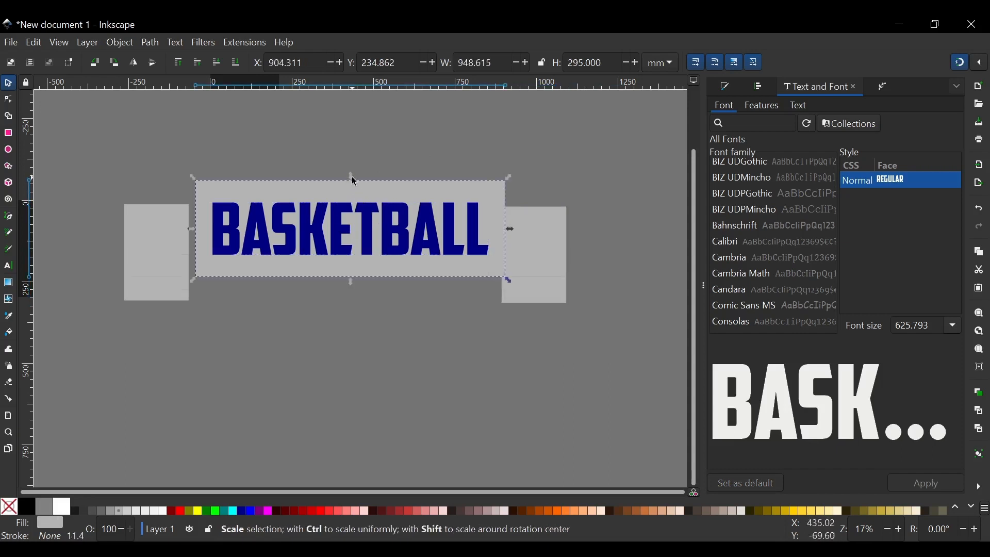
{"action": "mouse_move", "coordinate": [354, 181]}
{"action": "left_mouse_down"}
{"action": "mouse_move", "coordinate": [352, 206]}
{"action": "mouse_move", "coordinate": [351, 190]}
{"action": "left_mouse_up"}
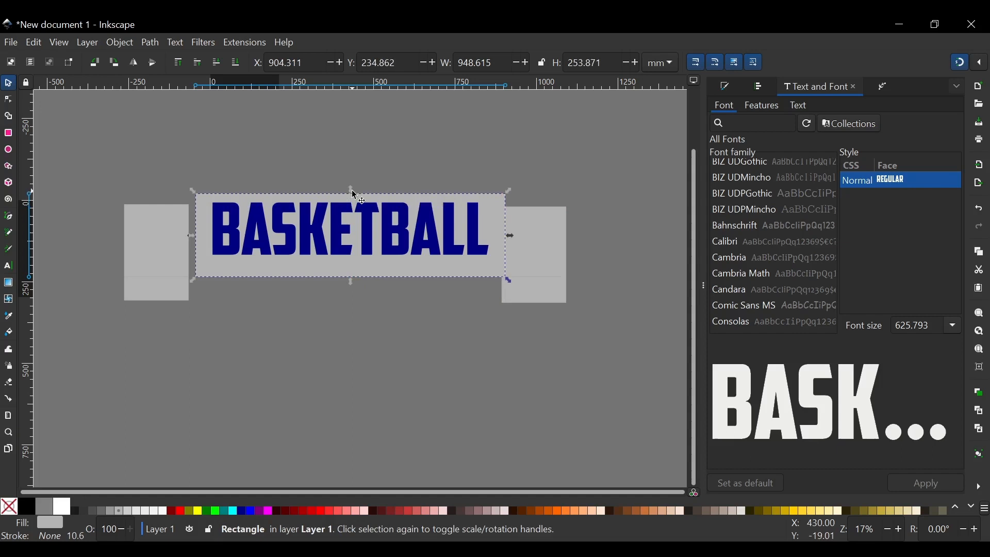
{"action": "left_click", "coordinate": [365, 225]}
{"action": "left_click_drag", "start_coordinate": [393, 276], "coordinate": [391, 265]}
Reposition the two small rectangles just outside the banner's right and left ends, level with each other.
{"action": "left_click_drag", "start_coordinate": [541, 221], "coordinate": [553, 206]}
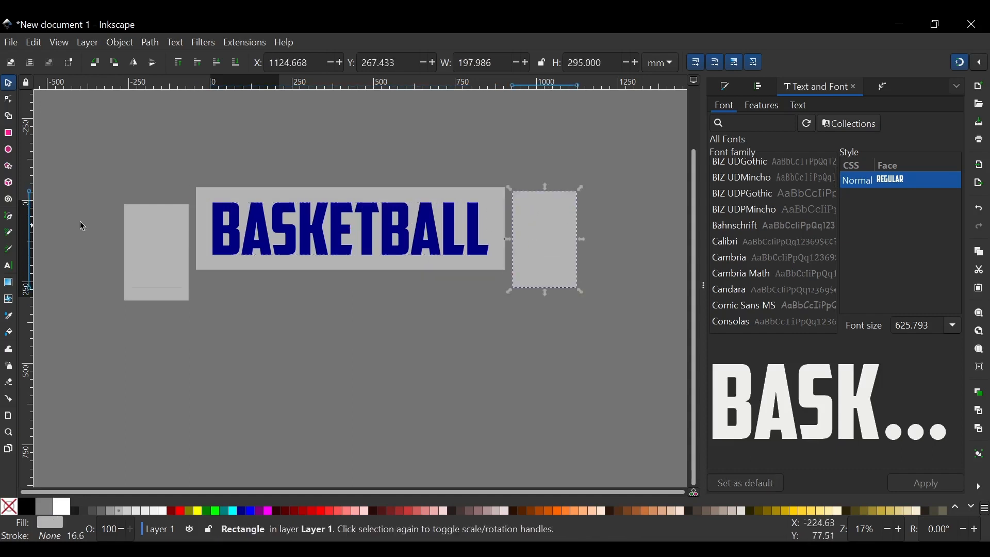
{"action": "left_click_drag", "start_coordinate": [153, 240], "coordinate": [157, 227]}
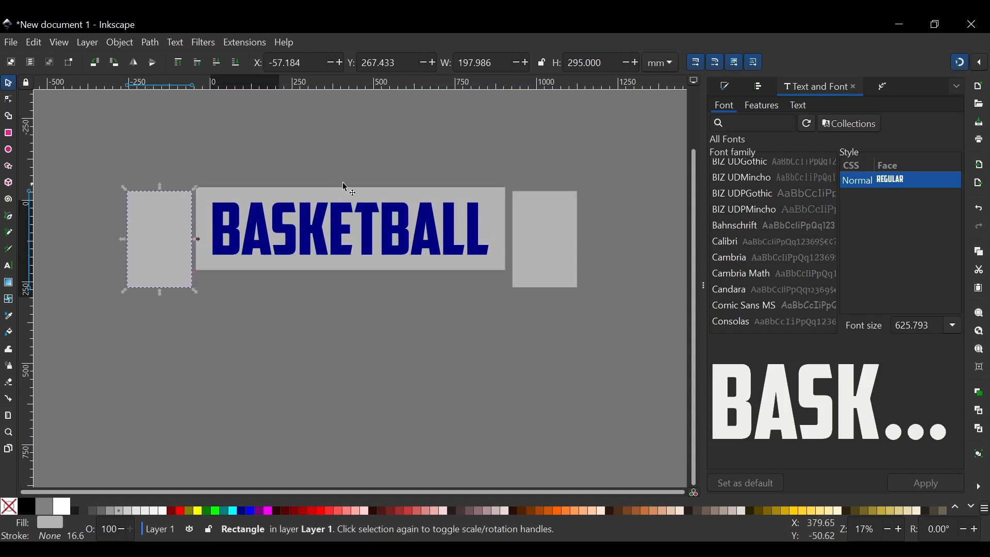
Set the left small rectangle's height to 253.871 mm to match the banner rectangle.
{"action": "left_click", "coordinate": [431, 201]}
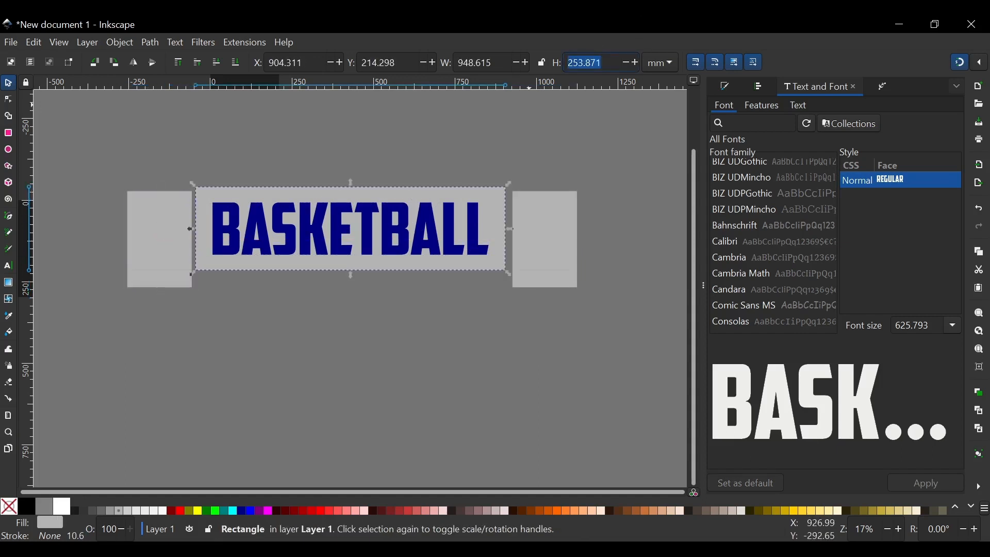
{"action": "left_click", "coordinate": [168, 234]}
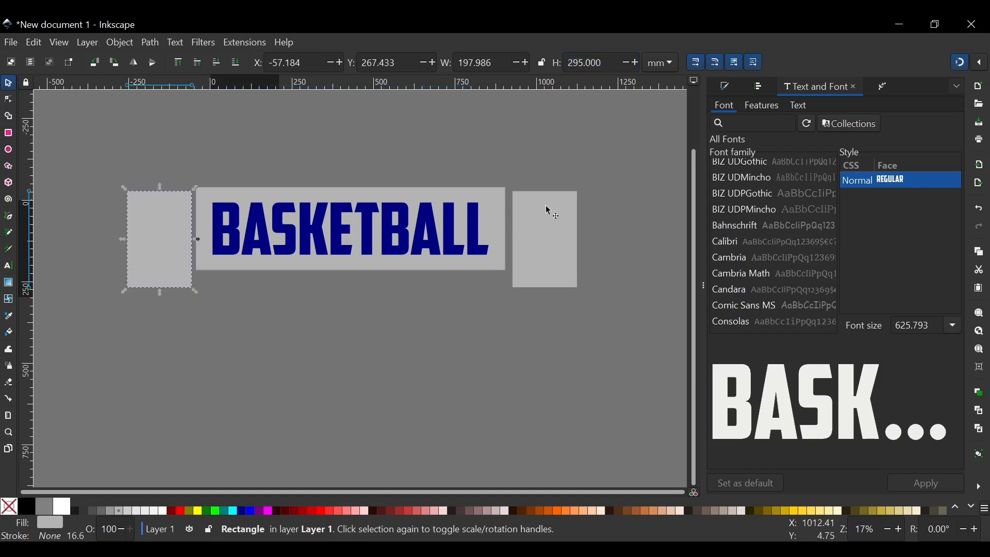
{"action": "left_click", "coordinate": [532, 243], "text": "shift"}
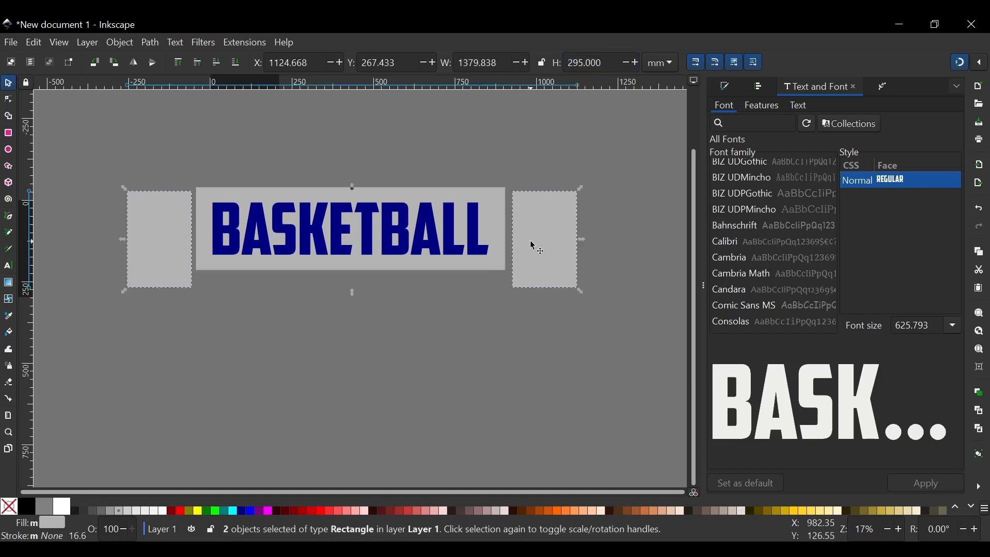
{"action": "left_click", "coordinate": [289, 166]}
{"action": "left_click", "coordinate": [189, 206]}
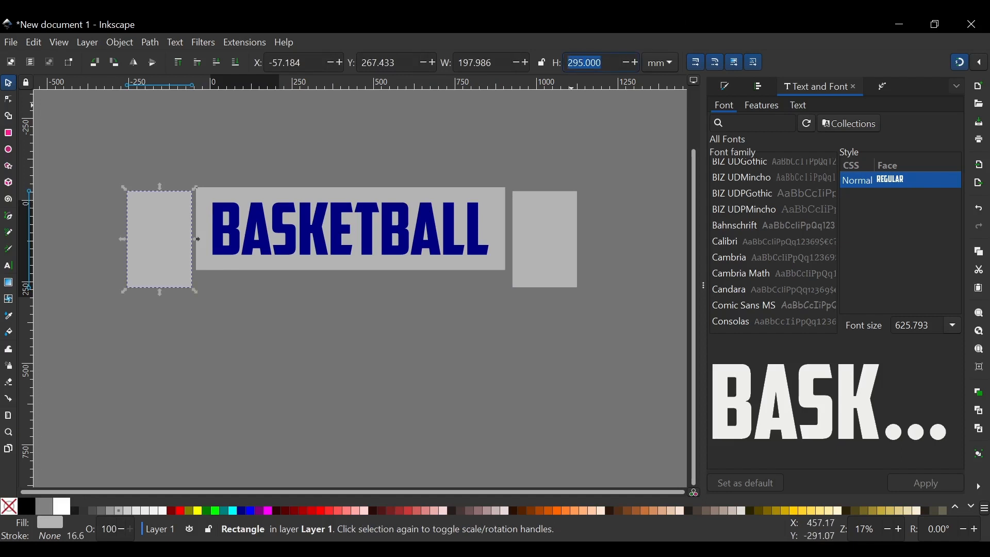
{"action": "type", "text": "253.871"}
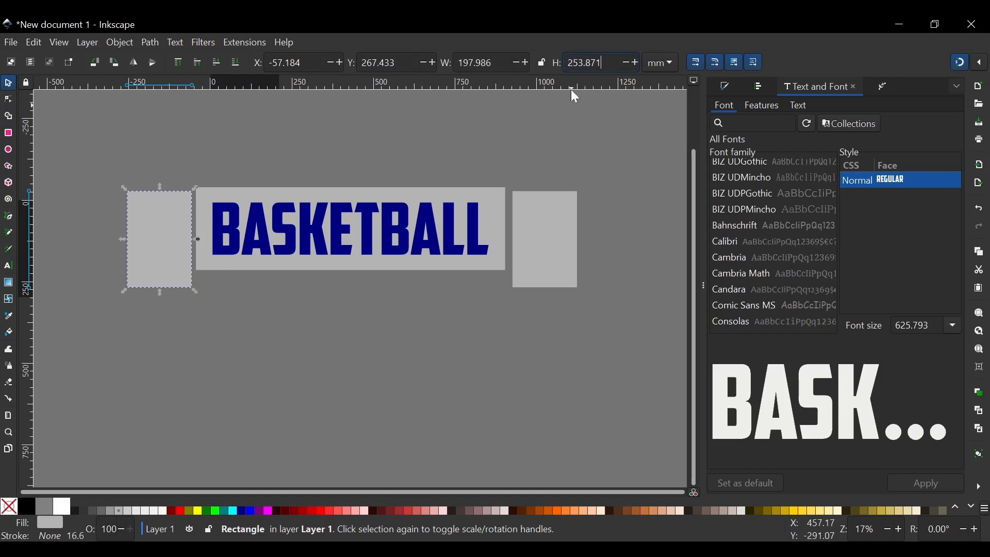
{"action": "key", "text": "Return"}
Give the right small rectangle the same 253.871 mm height as the banner.
{"action": "left_click", "coordinate": [531, 239]}
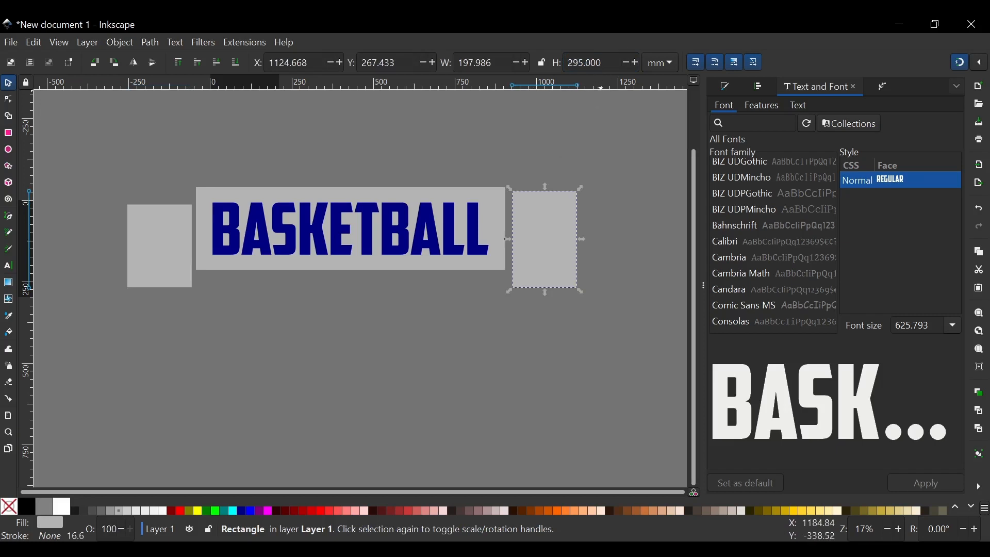
{"action": "left_click", "coordinate": [570, 117]}
{"action": "left_click", "coordinate": [561, 226]}
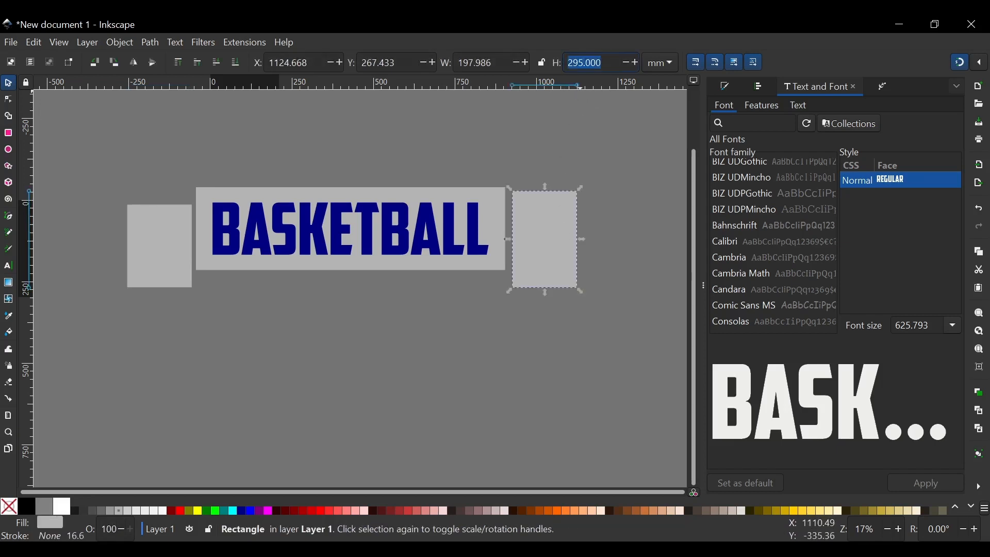
{"action": "type", "text": "253.871"}
{"action": "left_click", "coordinate": [570, 173]}
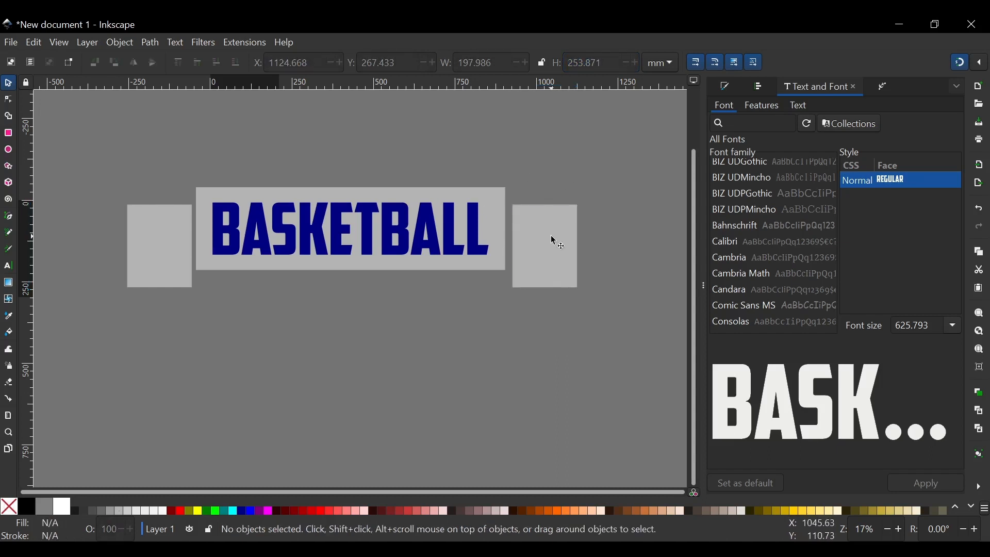
Move both small rectangles inward and slightly down to overlap the banner's ends, and center-align them with each other along the horizontal axis.
{"action": "left_click_drag", "start_coordinate": [553, 239], "coordinate": [528, 250]}
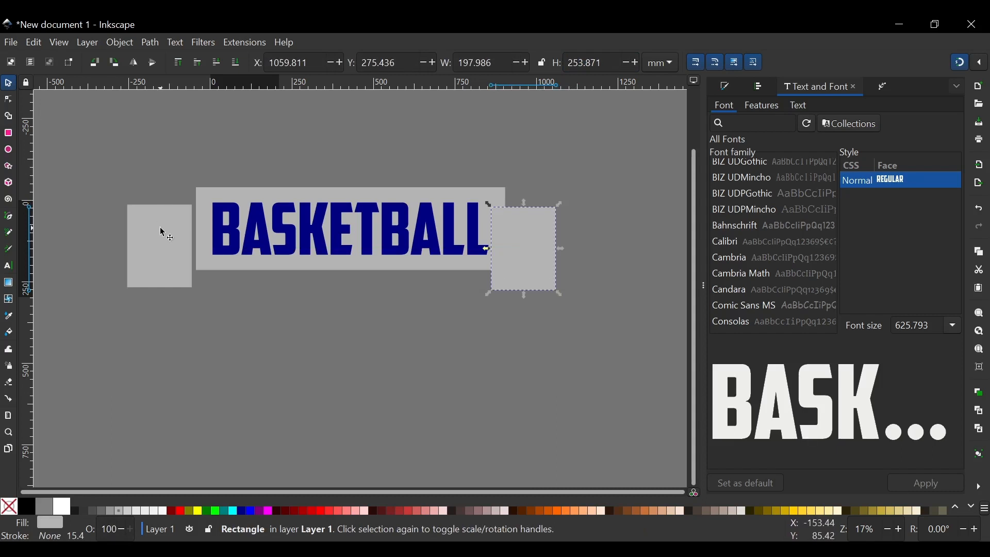
{"action": "left_click_drag", "start_coordinate": [156, 242], "coordinate": [178, 252]}
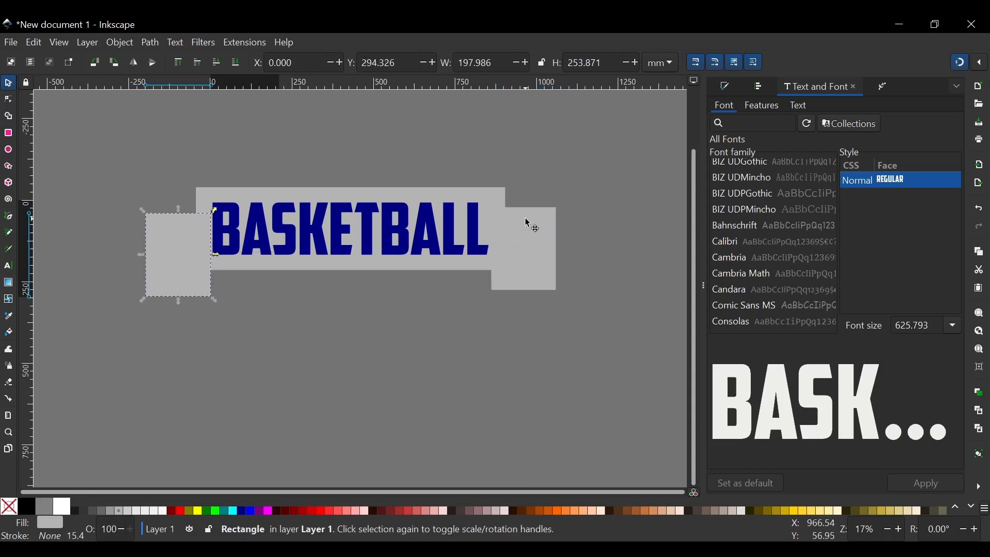
{"action": "left_click", "coordinate": [525, 217]}
{"action": "left_click", "coordinate": [177, 255], "text": "shift"}
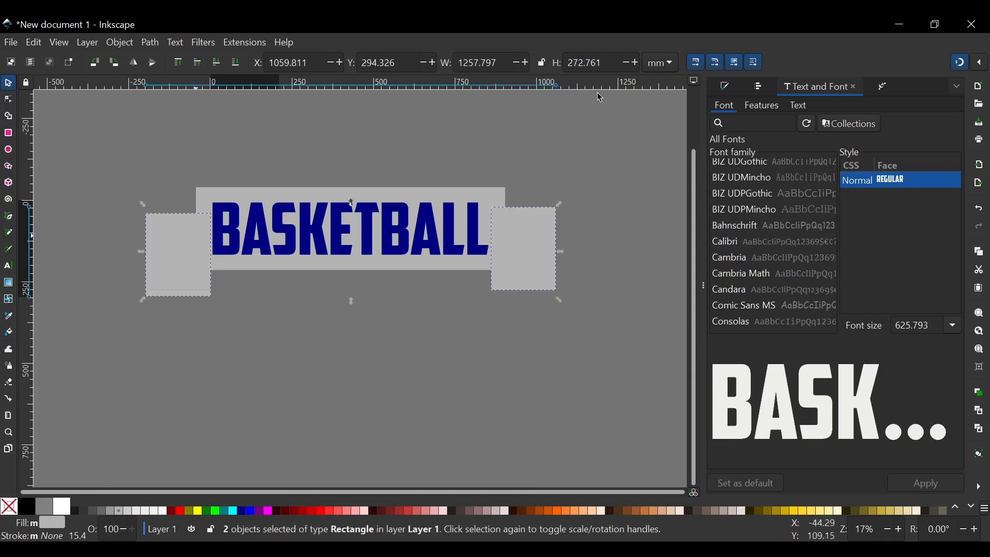
{"action": "left_click", "coordinate": [759, 86]}
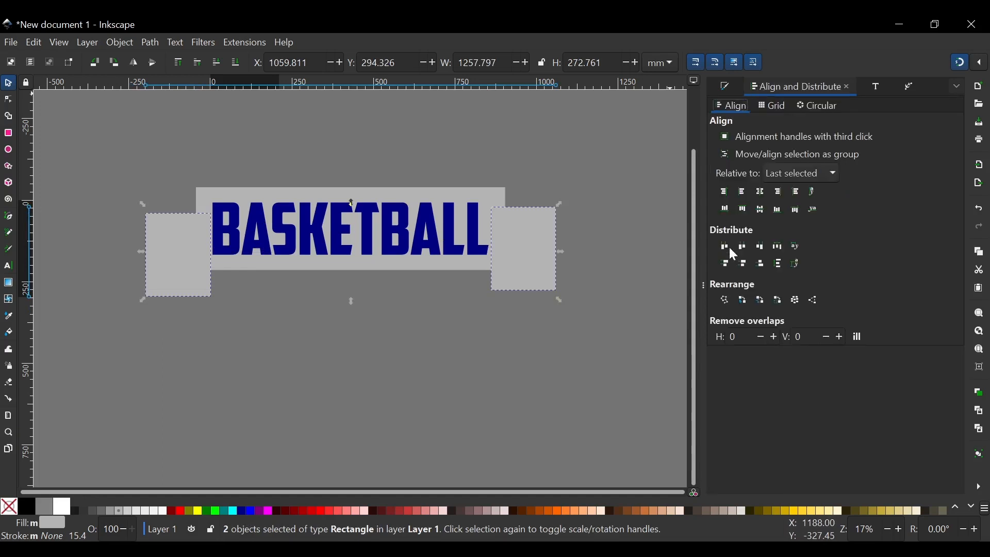
{"action": "left_click", "coordinate": [761, 210]}
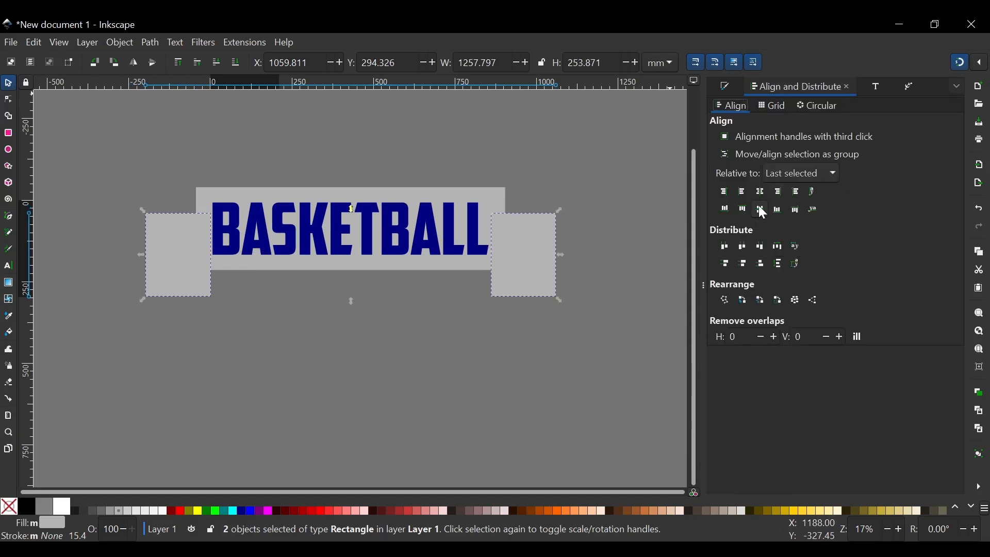
{"action": "left_click", "coordinate": [559, 145]}
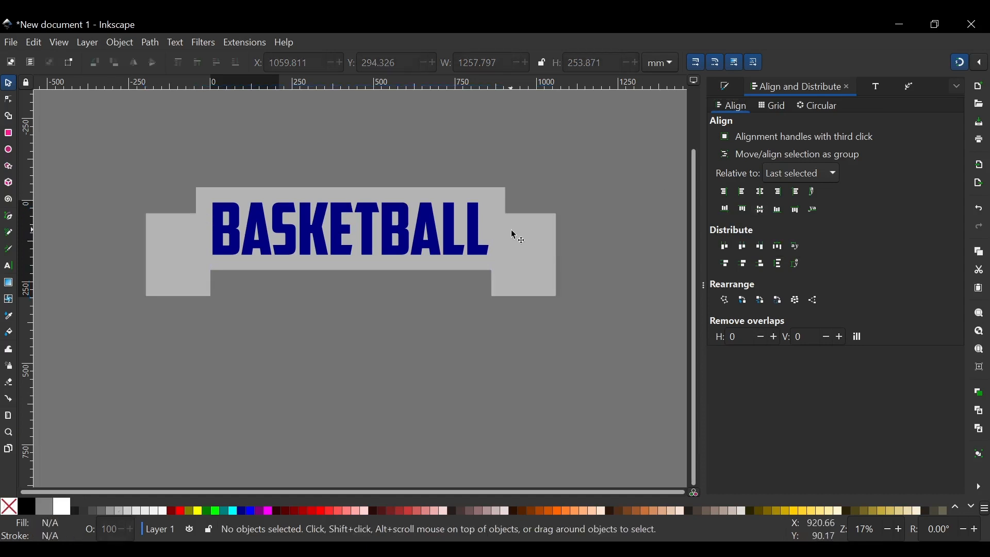
Group the two small rectangles and center the group horizontally on the banner rectangle.
{"action": "left_click", "coordinate": [517, 236]}
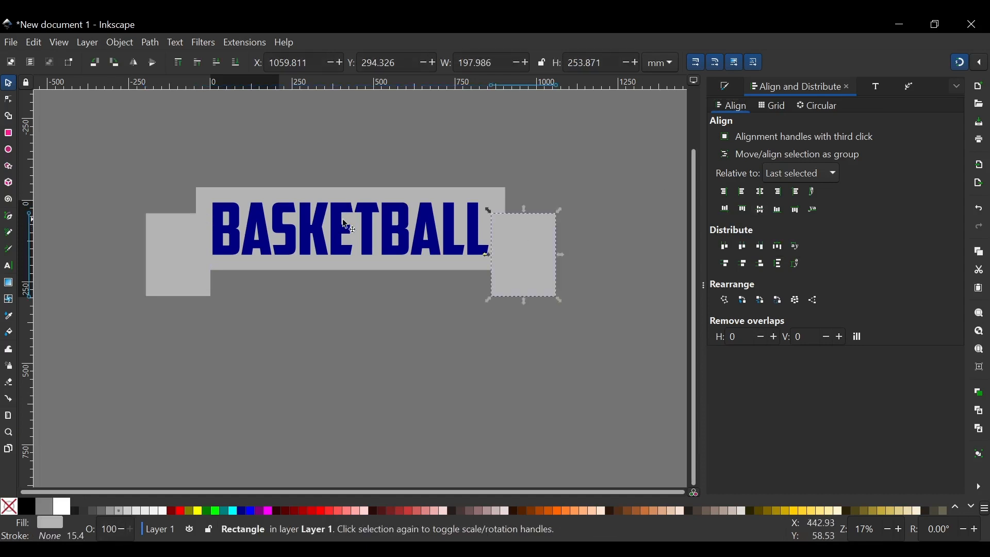
{"action": "left_click", "coordinate": [206, 281], "text": "shift"}
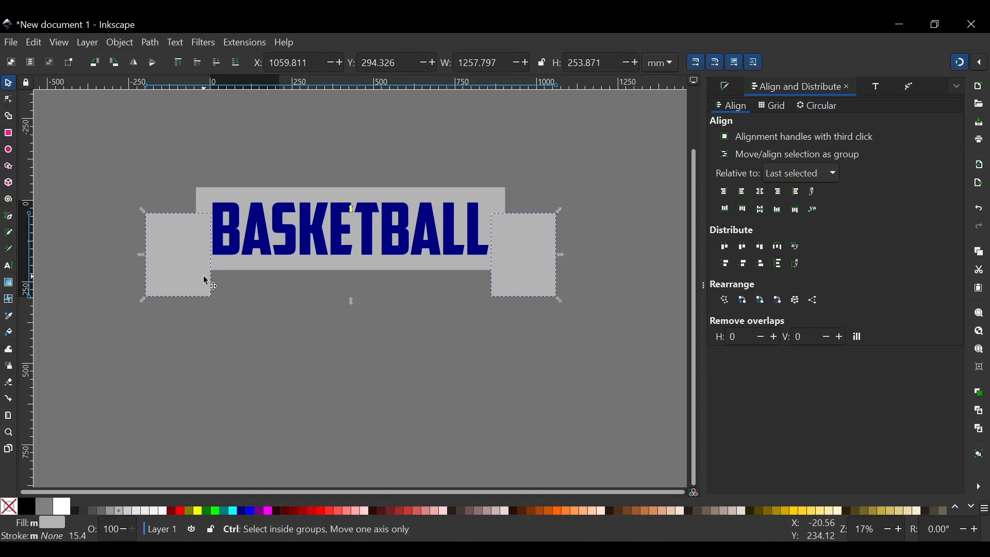
{"action": "key", "text": "ctrl+g"}
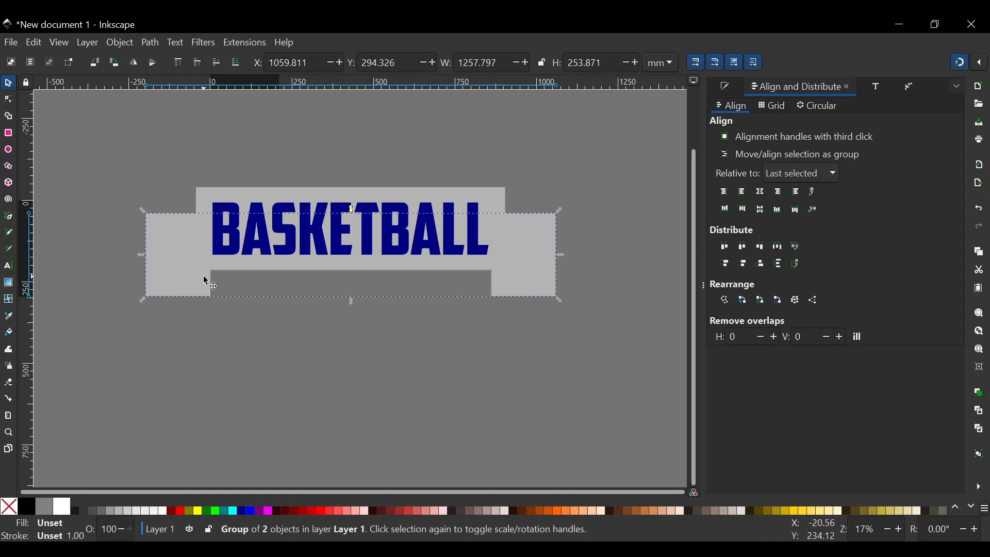
{"action": "left_click", "coordinate": [502, 198], "text": "shift"}
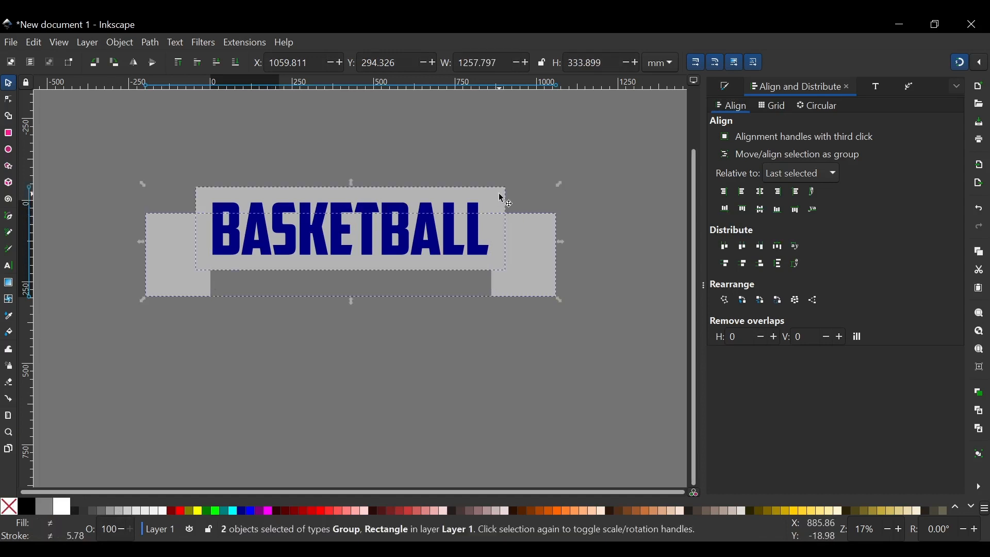
{"action": "left_click", "coordinate": [763, 196]}
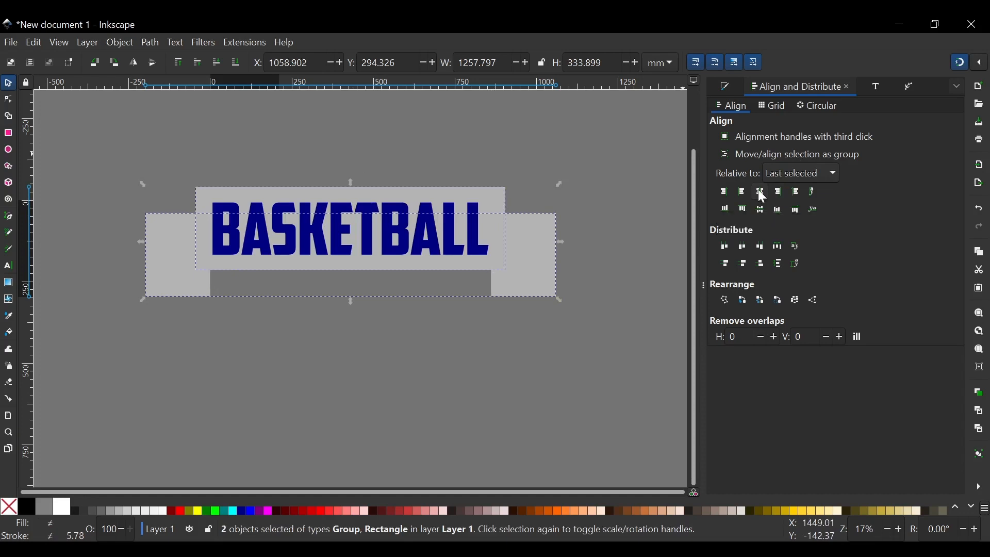
{"action": "left_click", "coordinate": [545, 161]}
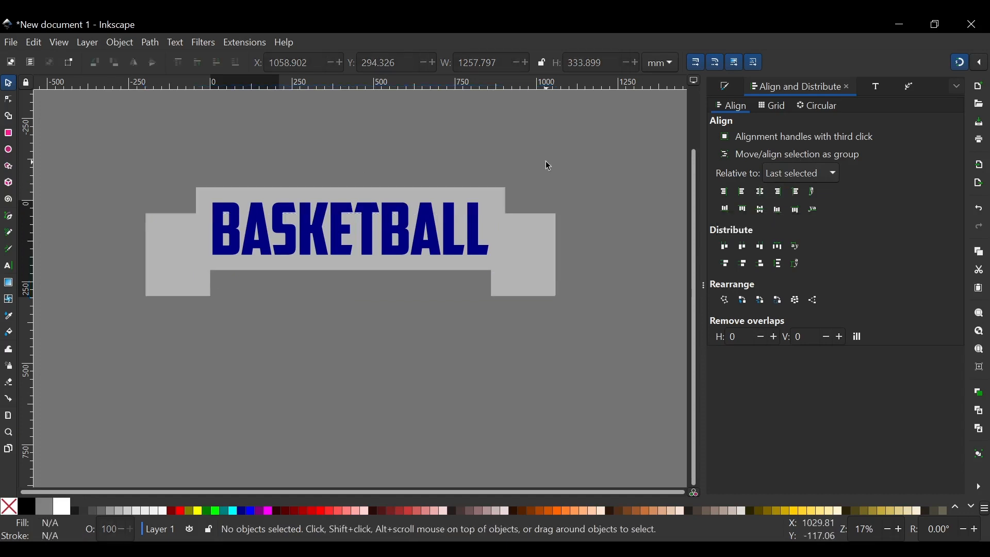
Nudge the grouped end rectangles up about 33 mm so they sit only slightly lower than the banner.
{"action": "left_click", "coordinate": [534, 265]}
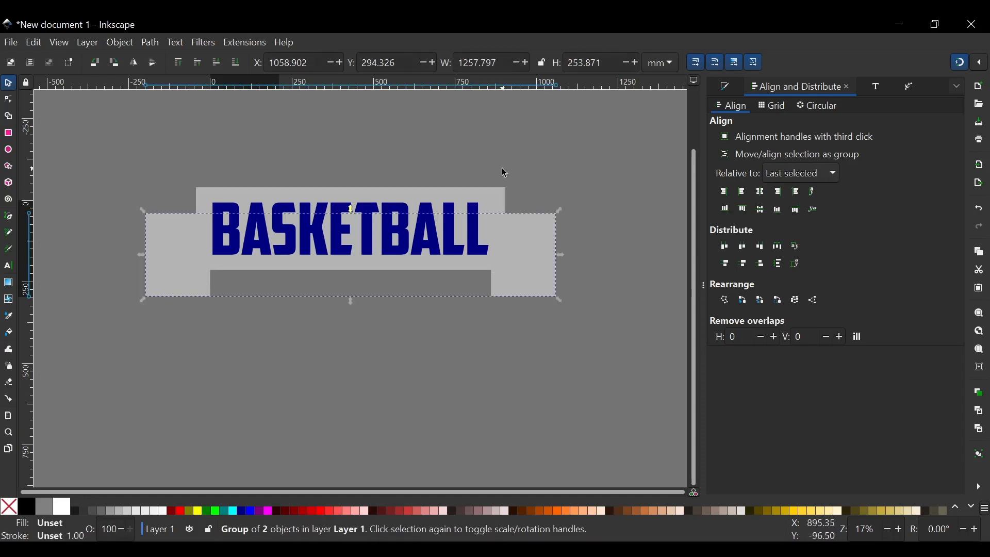
{"action": "key", "text": "Up"}
{"action": "key", "text": "Up"}
{"action": "key", "text": "Up"}
{"action": "key", "text": "Up"}
{"action": "key", "text": "Up"}
{"action": "key", "text": "Up"}
{"action": "key", "text": "Up"}
{"action": "key", "text": "Up"}
{"action": "key", "text": "Up"}
{"action": "key", "text": "Up"}
{"action": "key", "text": "Up"}
{"action": "key", "text": "Up"}
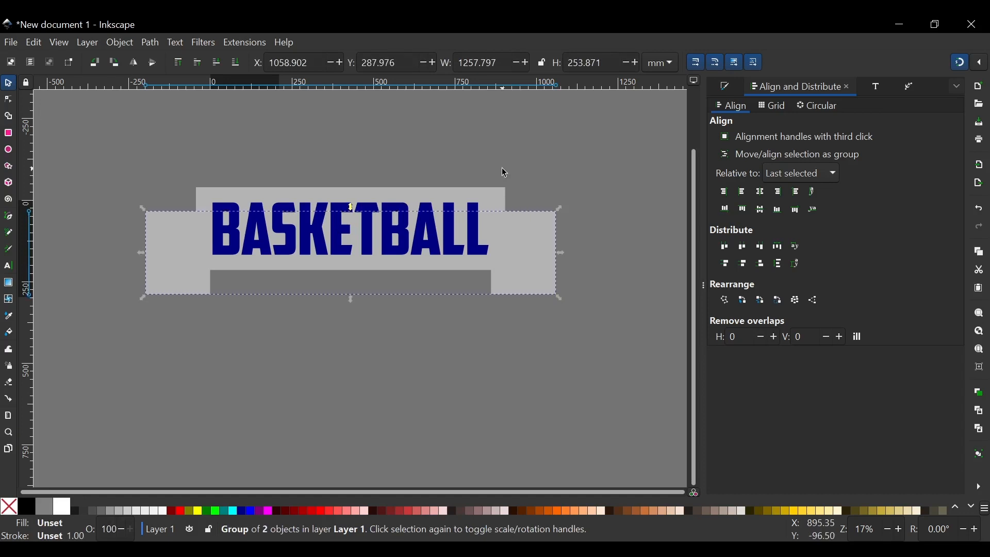
{"action": "key", "text": "Up"}
{"action": "key", "text": "Up"}
{"action": "key", "text": "Up"}
{"action": "key", "text": "Up"}
{"action": "key", "text": "Up"}
{"action": "key", "text": "Up"}
{"action": "key", "text": "Up"}
{"action": "key", "text": "Up"}
{"action": "key", "text": "Up"}
{"action": "key", "text": "Up"}
{"action": "key", "text": "Up"}
{"action": "key", "text": "Up"}
{"action": "key", "text": "Up"}
{"action": "key", "text": "Up"}
{"action": "key", "text": "Up"}
{"action": "key", "text": "Up"}
{"action": "key", "text": "Up"}
{"action": "key", "text": "Up"}
{"action": "key", "text": "Up"}
{"action": "key", "text": "Up"}
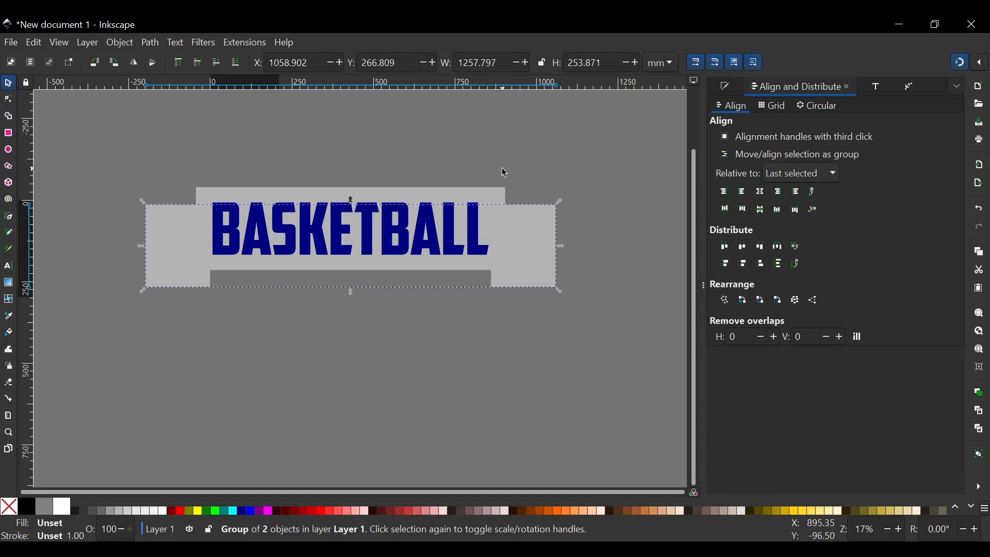
{"action": "key", "text": "Up"}
{"action": "key", "text": "Up"}
{"action": "key", "text": "Up"}
{"action": "key", "text": "Up"}
{"action": "key", "text": "Up"}
{"action": "key", "text": "Up"}
{"action": "key", "text": "Up"}
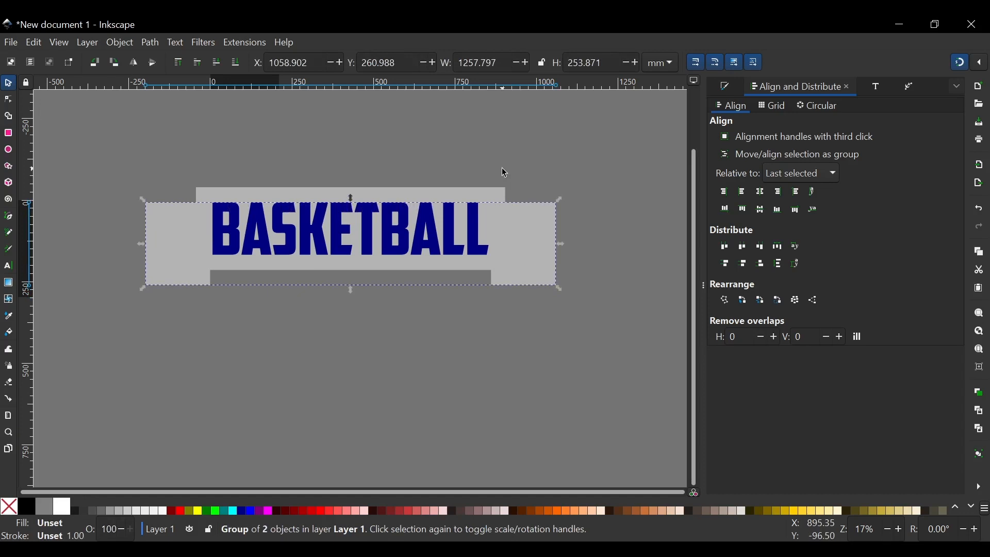
{"action": "left_click", "coordinate": [478, 153]}
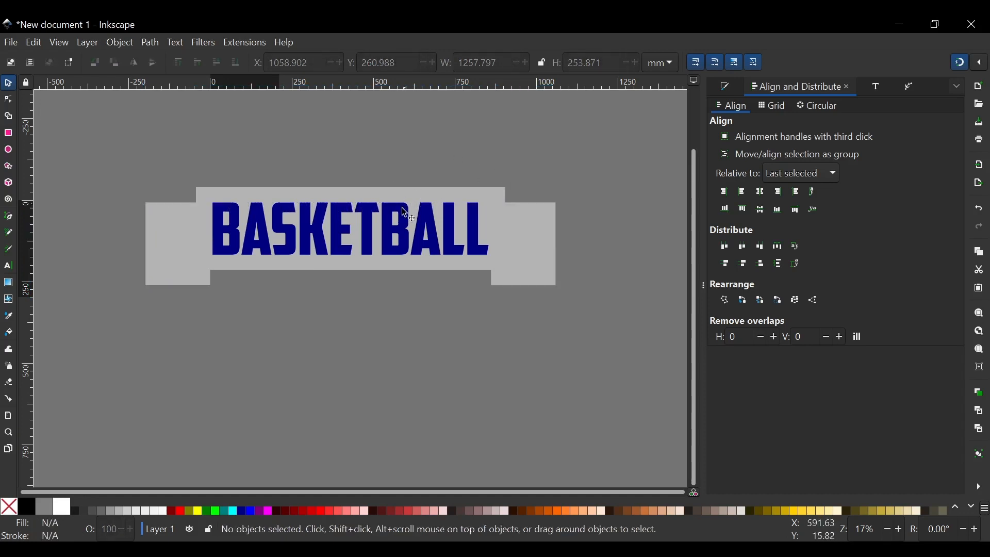
Raise the banner rectangle to the front of the stack and convert the banner, end pieces and BASKETBALL text to paths.
{"action": "left_click", "coordinate": [426, 193]}
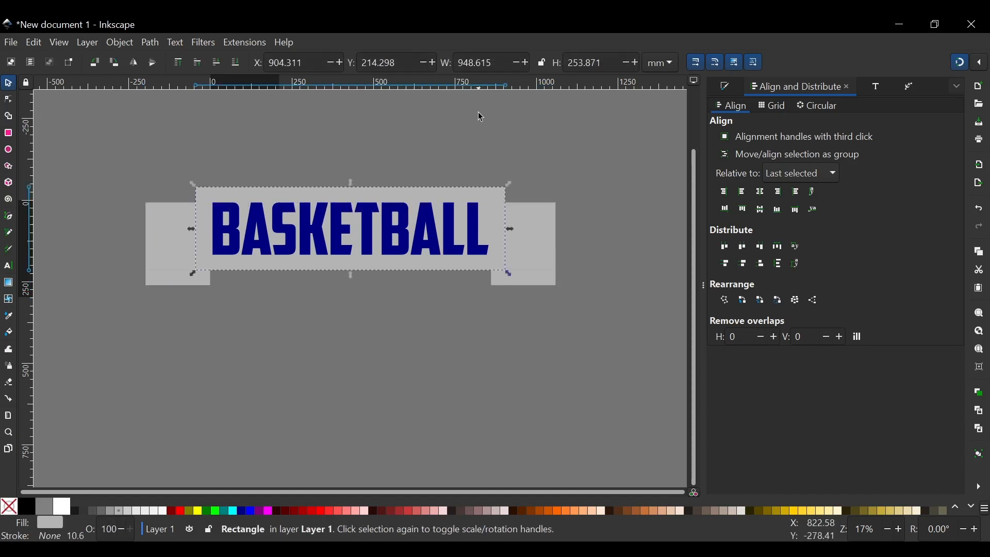
{"action": "key", "text": "Home"}
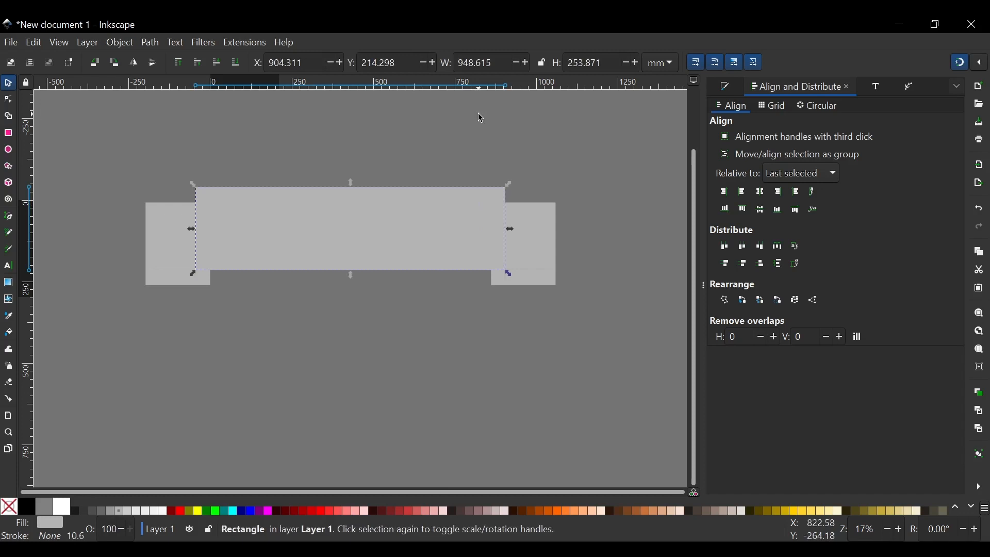
{"action": "left_click_drag", "start_coordinate": [87, 126], "coordinate": [621, 367]}
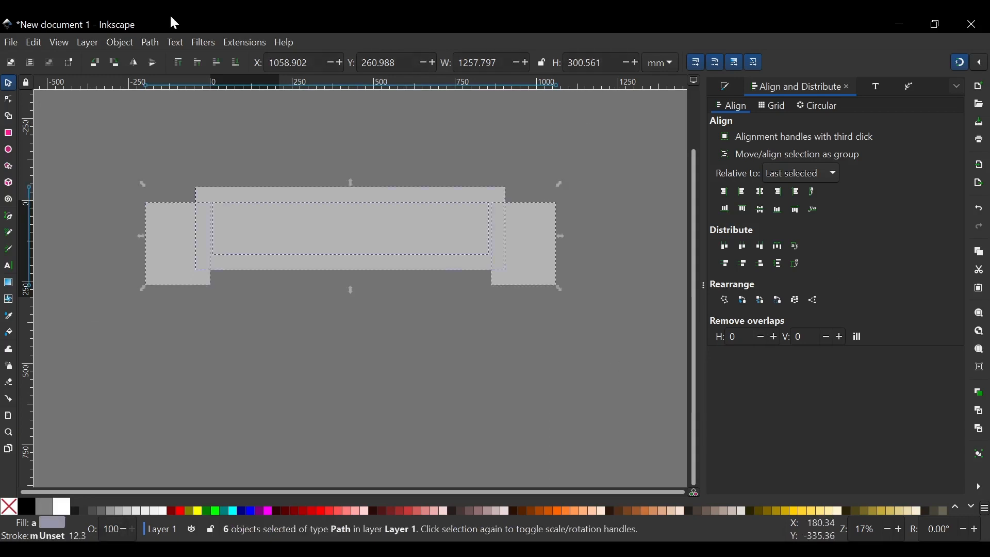
{"action": "left_click", "coordinate": [151, 43]}
{"action": "left_click", "coordinate": [197, 68]}
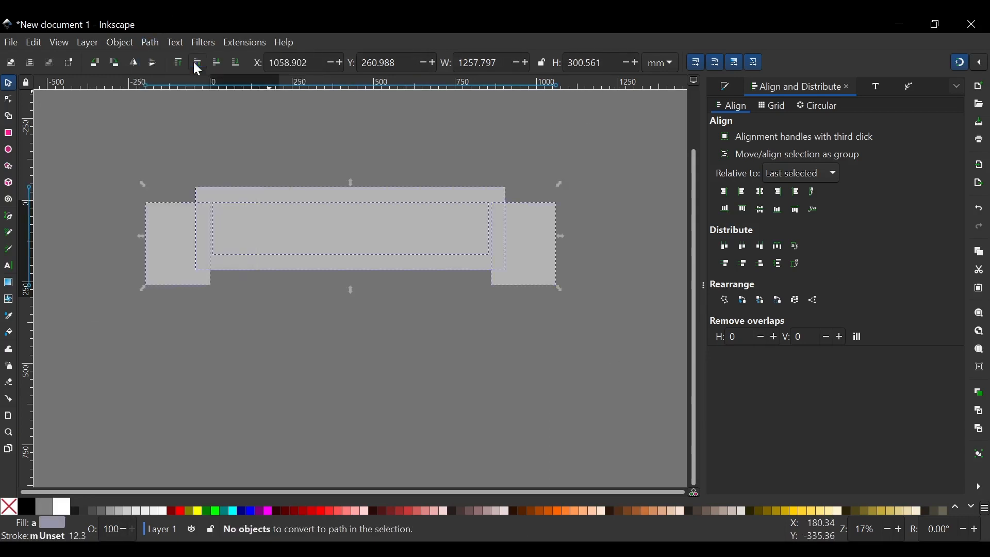
{"action": "left_click", "coordinate": [473, 131]}
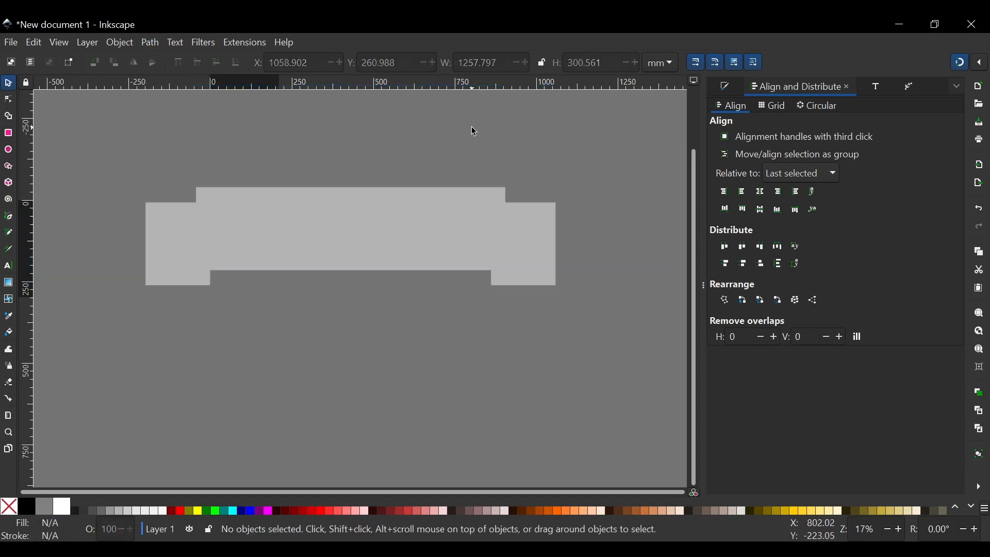
Cut the central banner rectangle's overlap out of the right tail rectangle using Difference.
{"action": "left_click", "coordinate": [431, 230]}
{"action": "left_click", "coordinate": [555, 230], "text": "shift"}
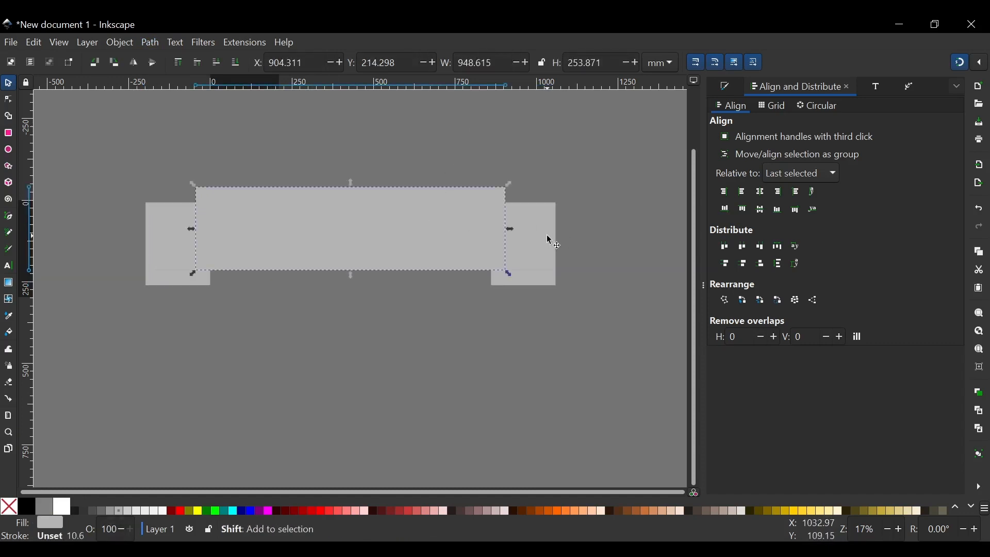
{"action": "left_click", "coordinate": [150, 43]}
{"action": "left_click", "coordinate": [180, 124]}
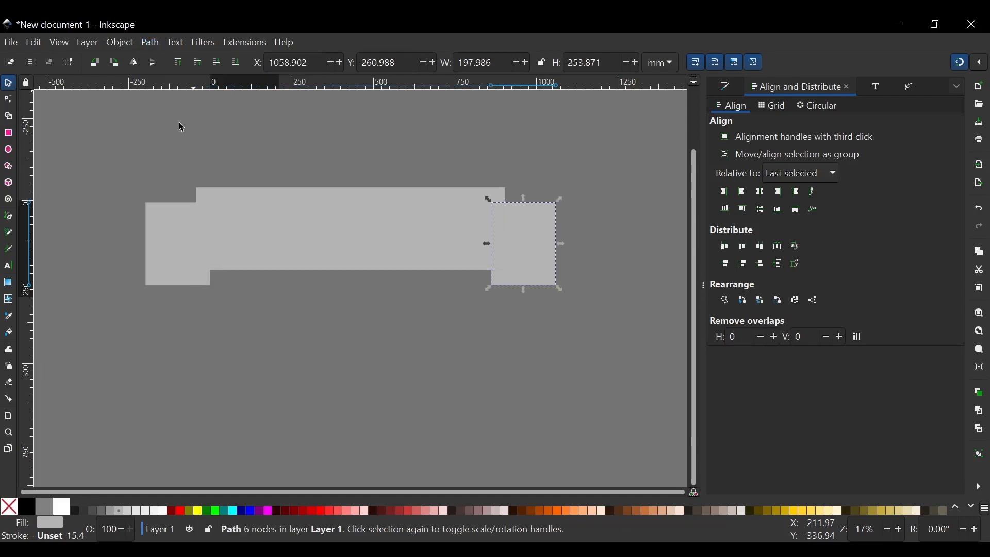
Cut the central banner rectangle's overlap out of the left tail rectangle using Difference, and deselect.
{"action": "left_click", "coordinate": [349, 223]}
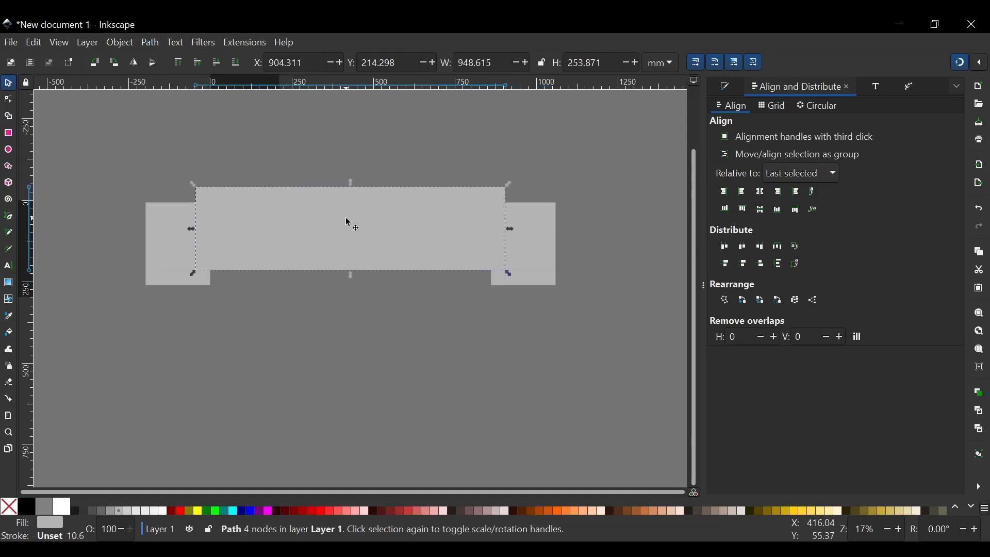
{"action": "left_click", "coordinate": [179, 223], "text": "shift"}
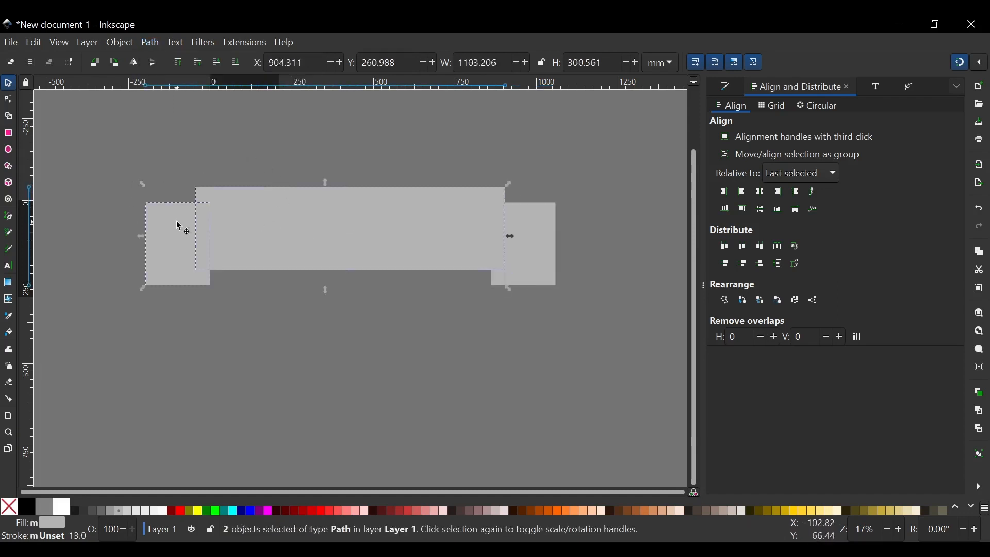
{"action": "left_click", "coordinate": [150, 43]}
{"action": "left_click", "coordinate": [178, 124]}
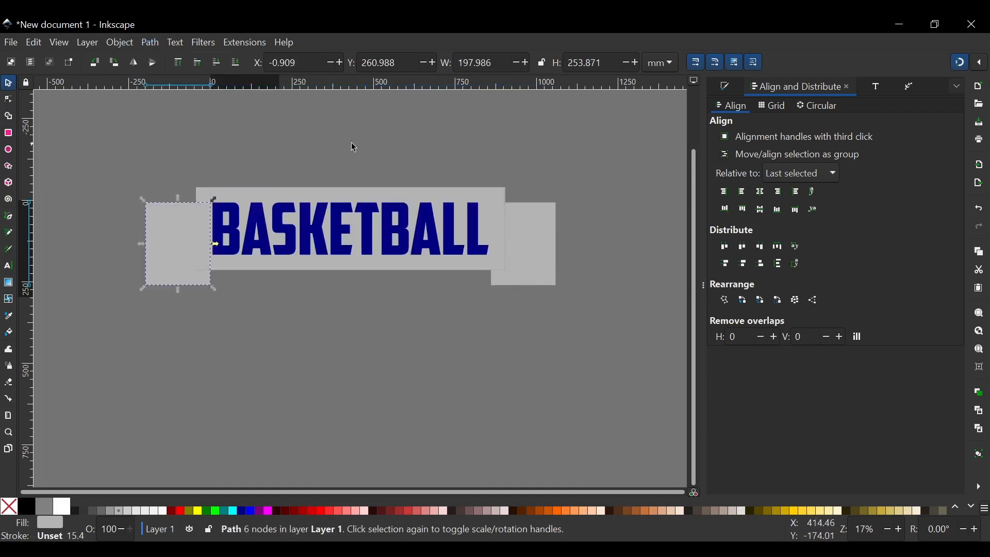
{"action": "left_click", "coordinate": [409, 136]}
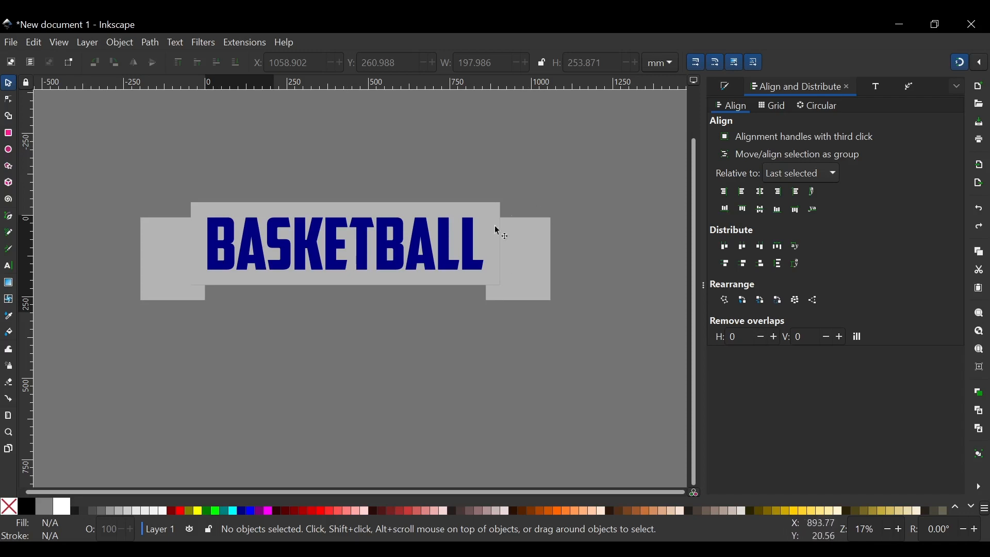
Nudge the right tail outward to X 1098.063 mm, away from the central banner rectangle.
{"action": "left_click", "coordinate": [535, 253]}
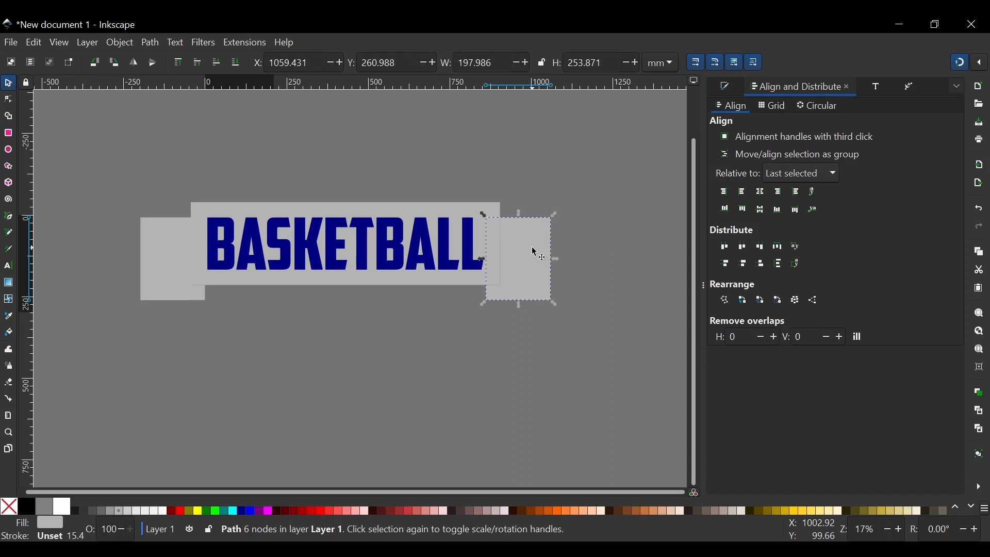
{"action": "key", "text": "Right"}
{"action": "key", "text": "Right"}
{"action": "key", "text": "Right"}
{"action": "key", "text": "Right"}
{"action": "key", "text": "Right"}
{"action": "key", "text": "Right"}
{"action": "key", "text": "Right"}
{"action": "key", "text": "Right"}
{"action": "key", "text": "Right"}
{"action": "key", "text": "Right"}
{"action": "key", "text": "Right"}
{"action": "key", "text": "Right"}
{"action": "key", "text": "Right"}
{"action": "key", "text": "Right"}
{"action": "key", "text": "Right"}
{"action": "key", "text": "Right"}
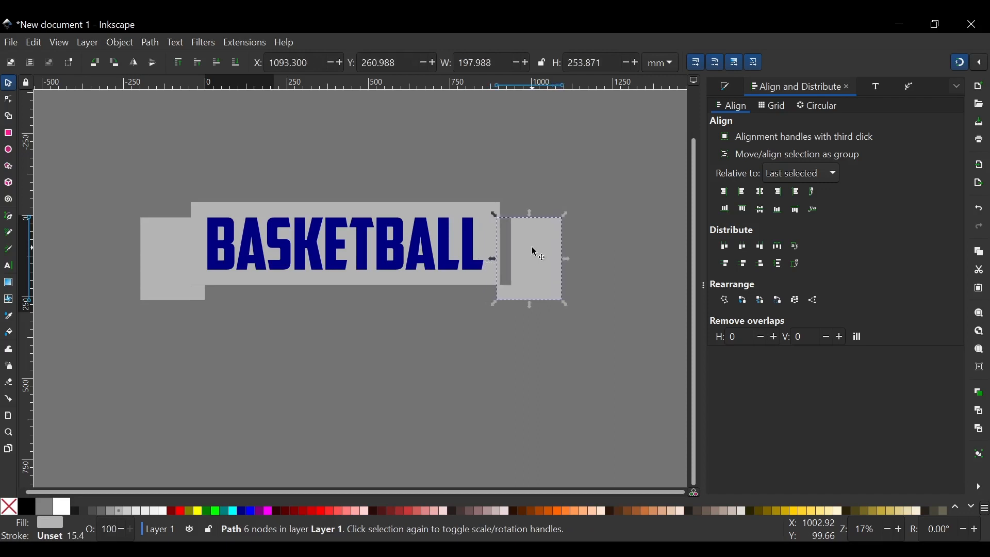
{"action": "key", "text": "Right"}
{"action": "key", "text": "Right"}
{"action": "key", "text": "Right"}
{"action": "key", "text": "Right"}
{"action": "key", "text": "Right"}
{"action": "key", "text": "Right"}
{"action": "key", "text": "Right"}
{"action": "key", "text": "Right"}
{"action": "key", "text": "Right"}
Nudge the right tail down to Y 292.738 mm.
{"action": "key", "text": "Down"}
{"action": "key", "text": "Down"}
{"action": "key", "text": "Down"}
{"action": "key", "text": "Down"}
{"action": "key", "text": "Down"}
{"action": "key", "text": "Down"}
{"action": "key", "text": "Down"}
{"action": "key", "text": "Down"}
{"action": "key", "text": "Down"}
{"action": "key", "text": "Down"}
{"action": "key", "text": "Down"}
{"action": "key", "text": "Down"}
{"action": "key", "text": "Down"}
{"action": "key", "text": "Down"}
{"action": "key", "text": "Down"}
{"action": "key", "text": "Down"}
{"action": "key", "text": "Down"}
{"action": "key", "text": "Down"}
{"action": "key", "text": "Down"}
{"action": "key", "text": "Down"}
{"action": "key", "text": "Down"}
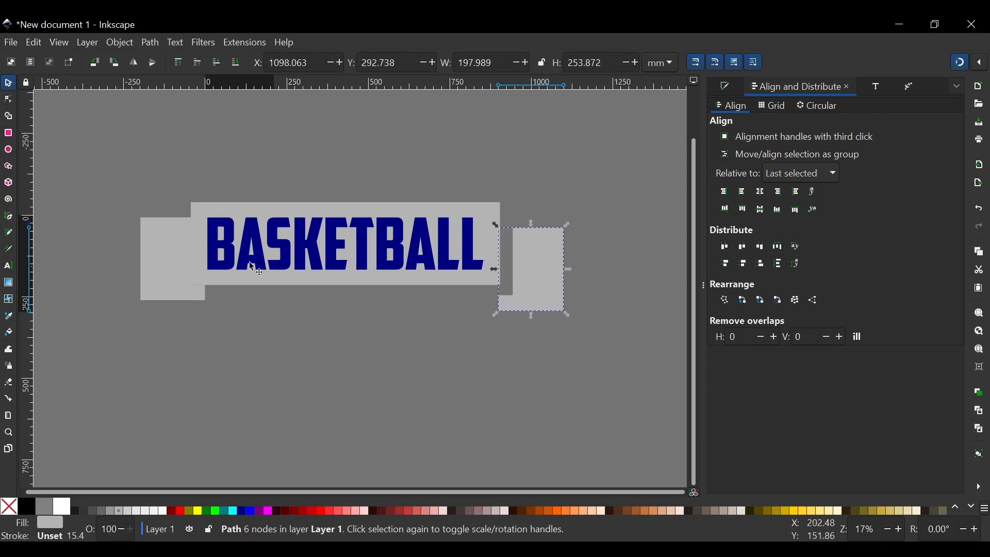
Center the right tail on the left tail's horizontal axis and group the two tails.
{"action": "left_click", "coordinate": [160, 264], "text": "shift"}
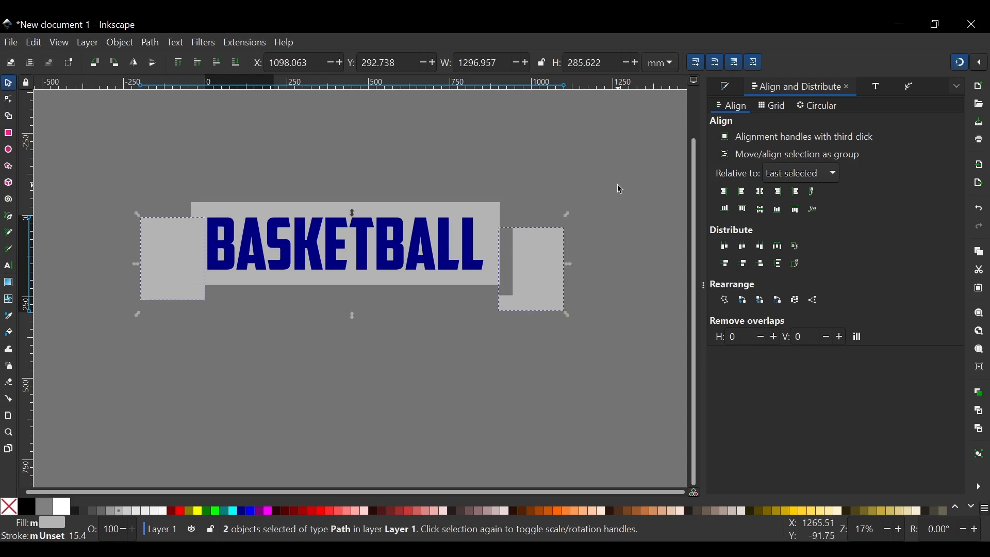
{"action": "left_click", "coordinate": [763, 210]}
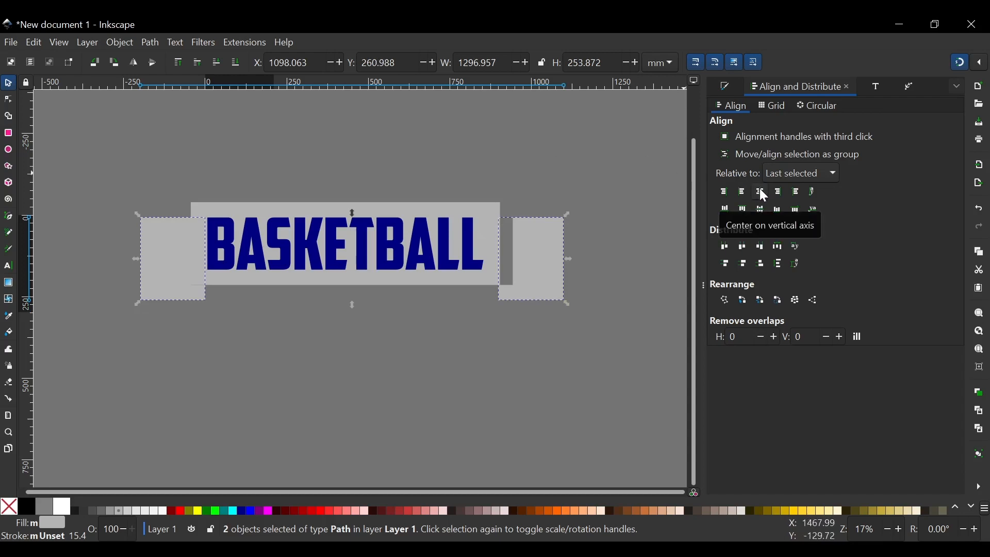
{"action": "key", "text": "ctrl+g"}
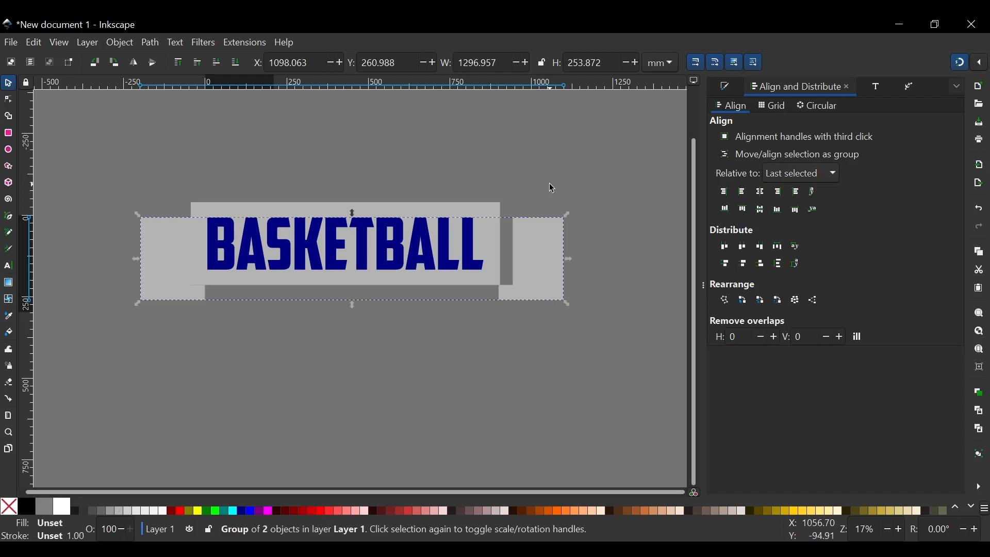
Center the grouped tails on the vertical axis of the central banner rectangle, and deselect.
{"action": "left_click", "coordinate": [495, 214], "text": "shift"}
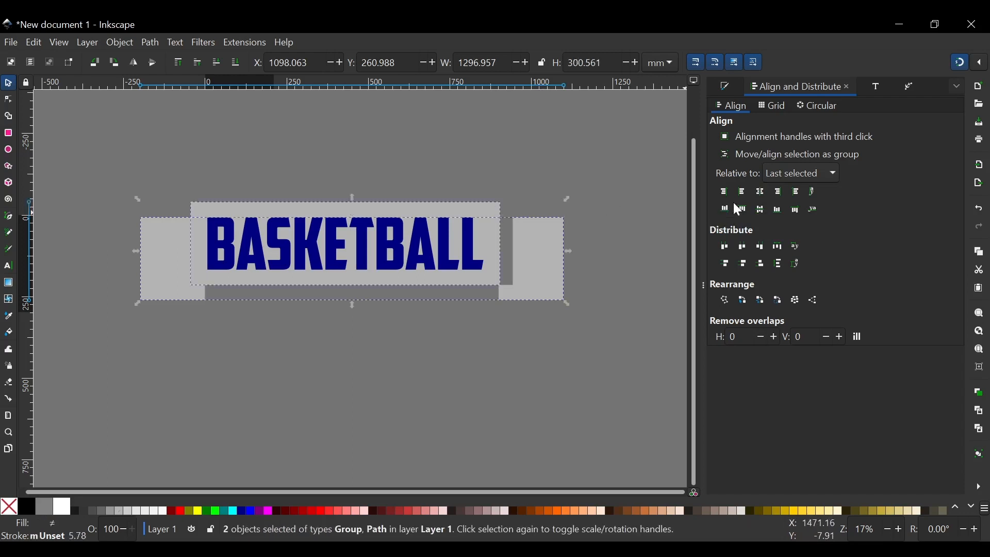
{"action": "left_click", "coordinate": [763, 193]}
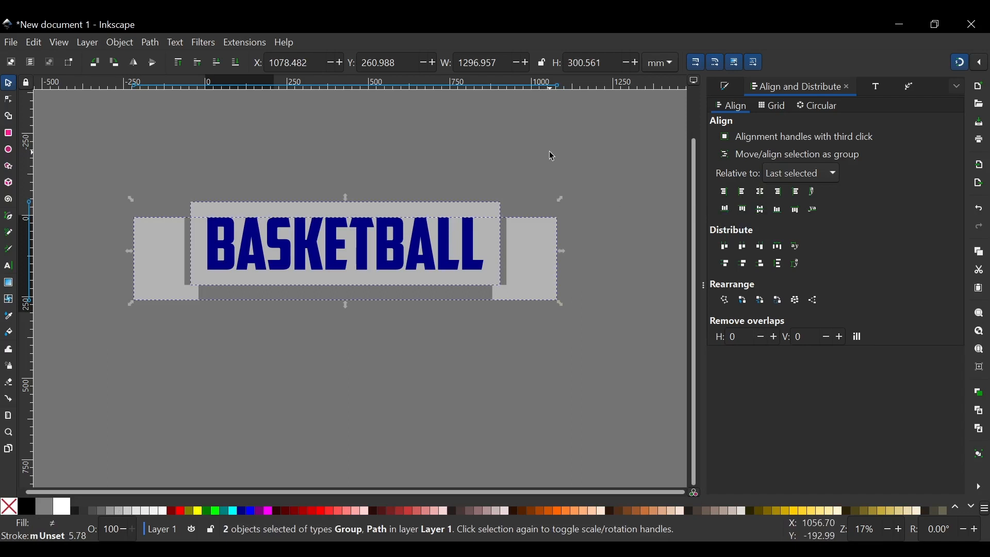
{"action": "left_click", "coordinate": [432, 167]}
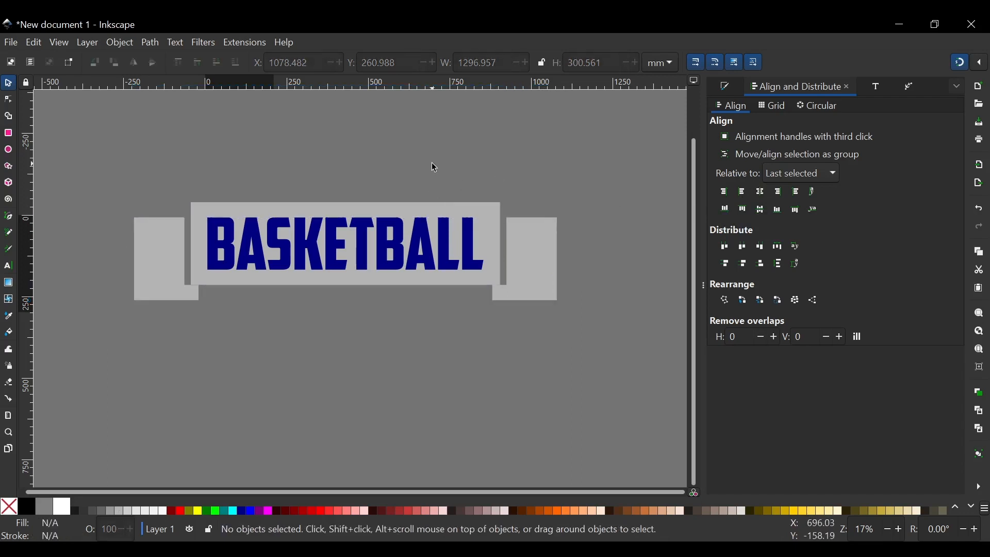
Nudge the grouped tails down to Y 278.980 mm below the central banner rectangle, and deselect.
{"action": "left_click", "coordinate": [533, 254]}
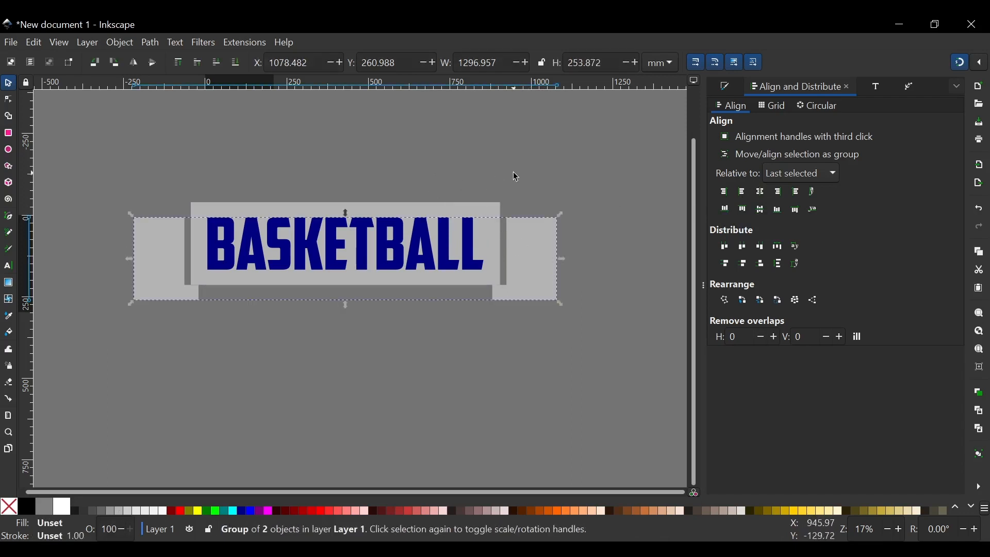
{"action": "key", "text": "Down"}
{"action": "key", "text": "Down"}
{"action": "key", "text": "Down"}
{"action": "key", "text": "Down"}
{"action": "key", "text": "Down"}
{"action": "key", "text": "Down"}
{"action": "key", "text": "Down"}
{"action": "key", "text": "Down"}
{"action": "key", "text": "Down"}
{"action": "key", "text": "Down"}
{"action": "key", "text": "Down"}
{"action": "key", "text": "Down"}
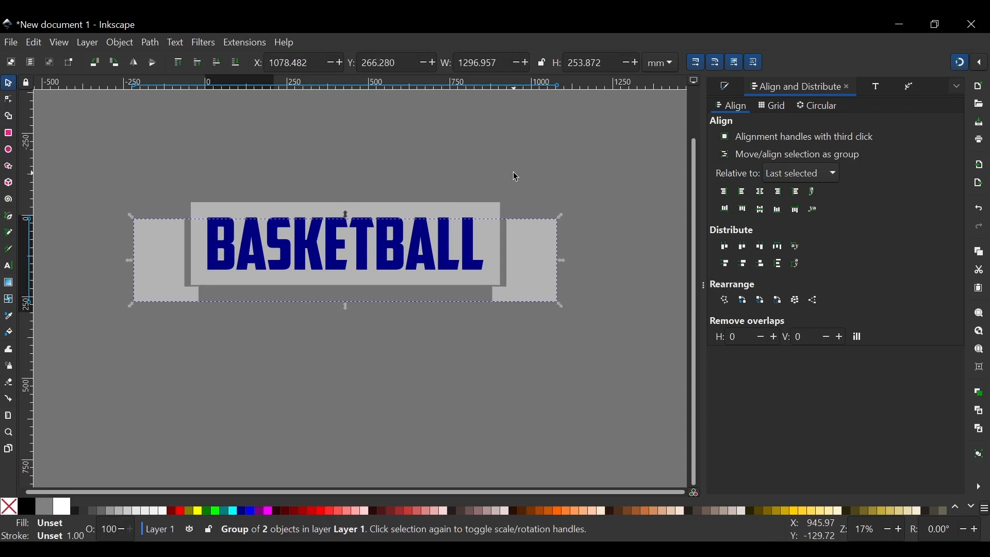
{"action": "key", "text": "Down"}
{"action": "key", "text": "Down"}
{"action": "key", "text": "Down"}
{"action": "key", "text": "Down"}
{"action": "key", "text": "Down"}
{"action": "key", "text": "Down"}
{"action": "key", "text": "Down"}
{"action": "key", "text": "Down"}
{"action": "key", "text": "Down"}
{"action": "key", "text": "Down"}
{"action": "key", "text": "Down"}
{"action": "key", "text": "Down"}
{"action": "key", "text": "Down"}
{"action": "key", "text": "Down"}
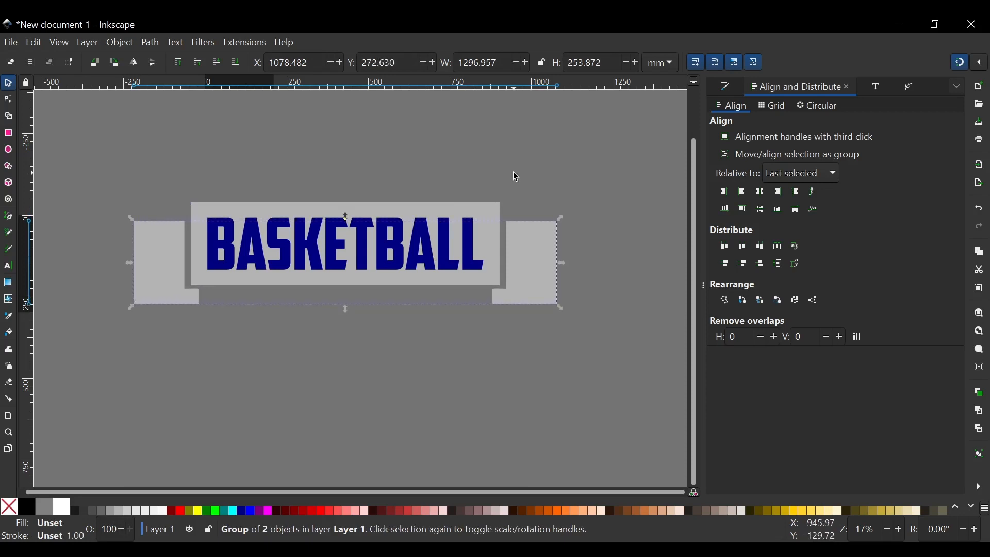
{"action": "key", "text": "Down"}
{"action": "key", "text": "Down"}
{"action": "key", "text": "Down"}
{"action": "key", "text": "Down"}
{"action": "key", "text": "Down"}
{"action": "key", "text": "Down"}
{"action": "key", "text": "Down"}
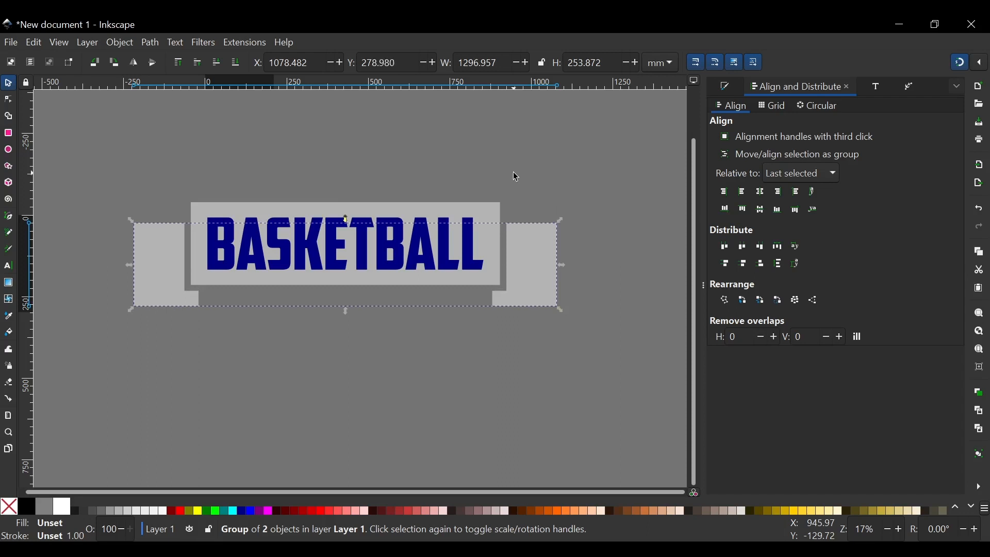
{"action": "left_click", "coordinate": [434, 144]}
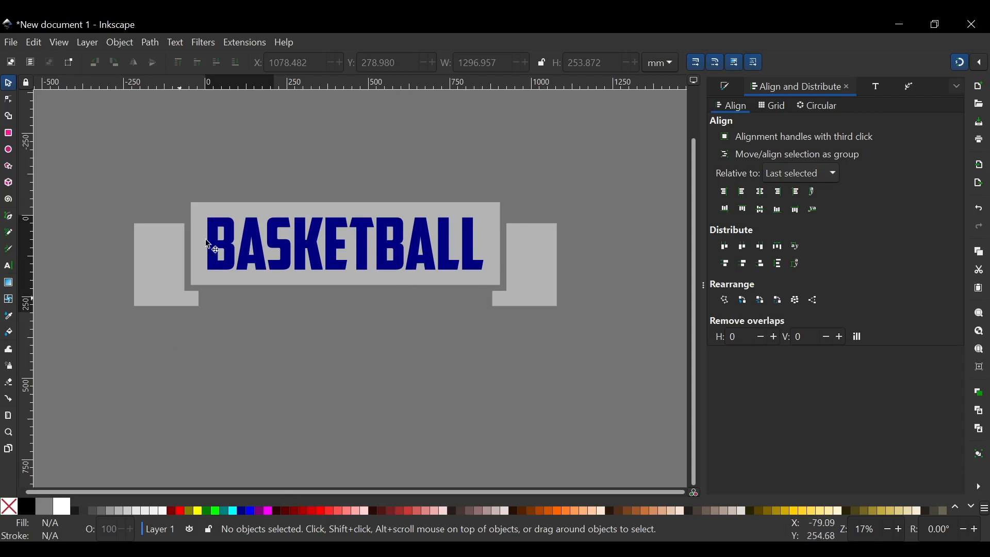
Draw a closed triangle about 43 by 47 mm over the upper outer half of the right tail's small inner tab.
{"action": "key", "text": "b"}
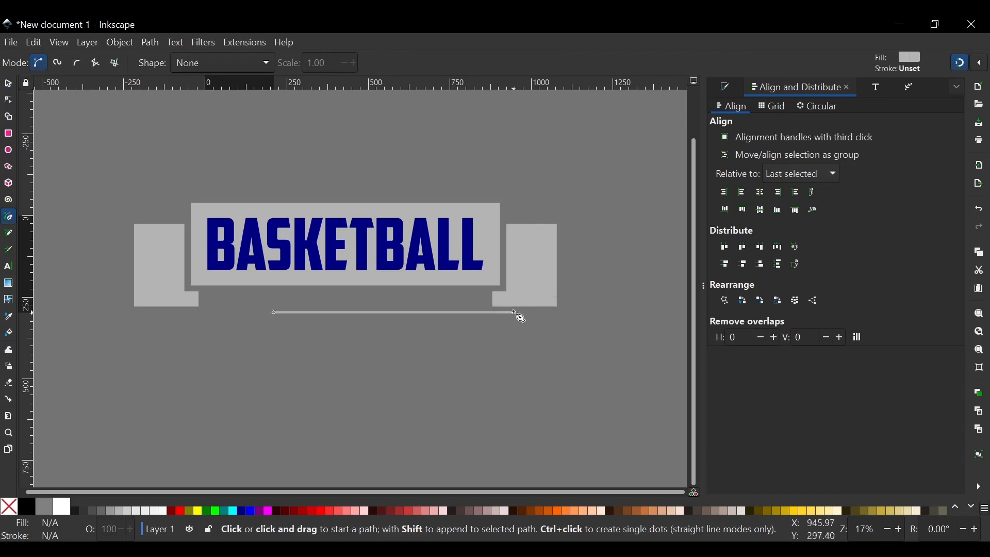
{"action": "scroll", "coordinate": [519, 313], "scroll_direction": "up", "scroll_amount": 4}
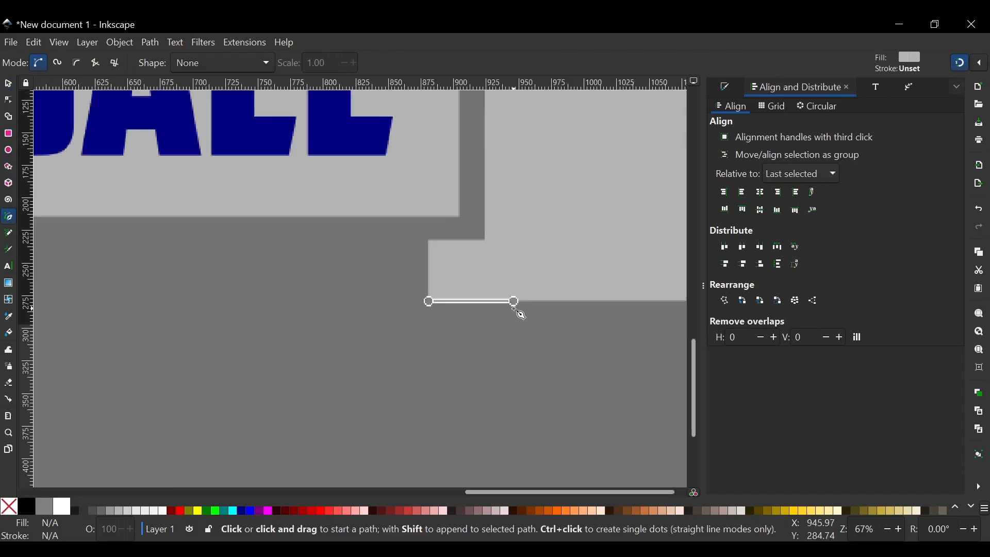
{"action": "left_click", "coordinate": [429, 301]}
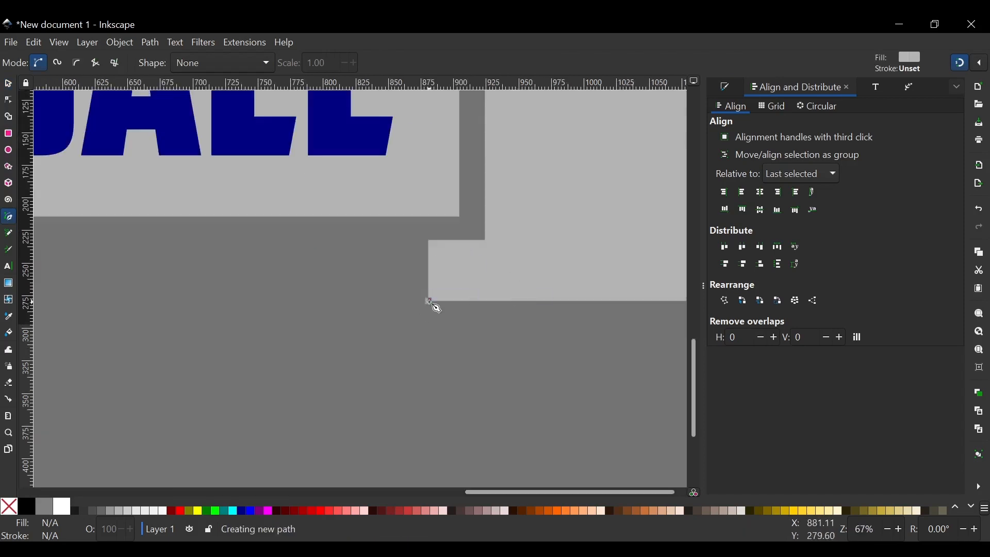
{"action": "left_click", "coordinate": [486, 241]}
{"action": "left_click", "coordinate": [430, 241]}
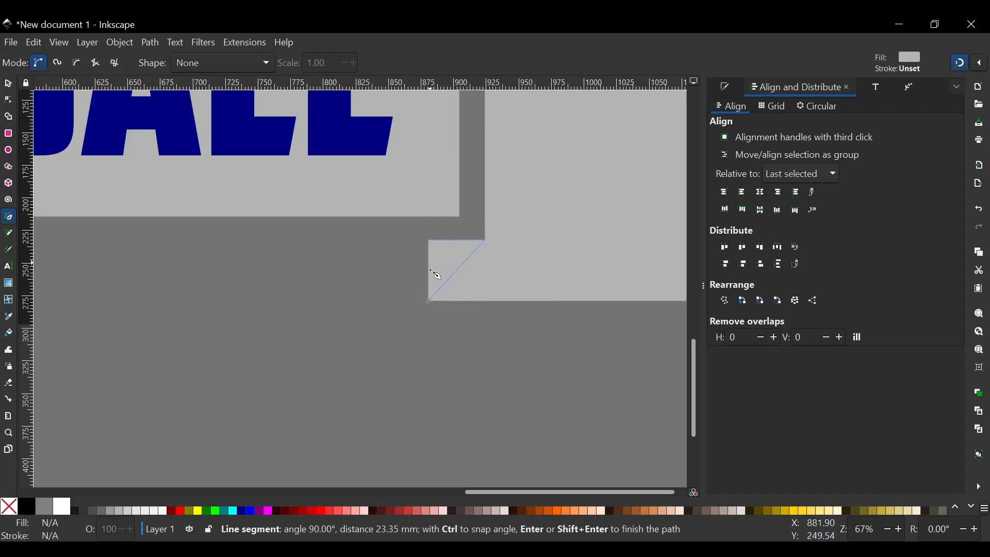
{"action": "left_click", "coordinate": [433, 304]}
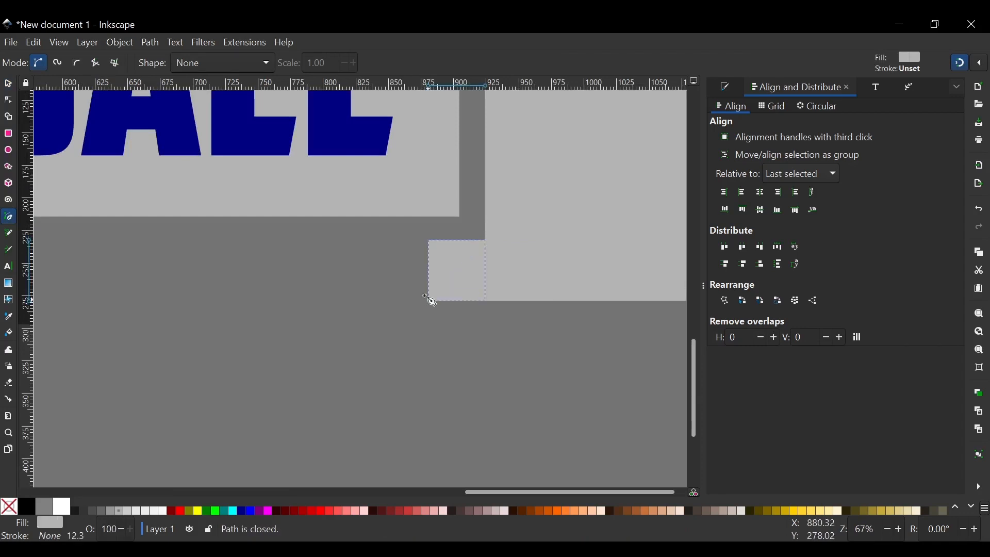
Try to subtract the triangle from the grouped tails using Difference.
{"action": "left_click", "coordinate": [9, 84]}
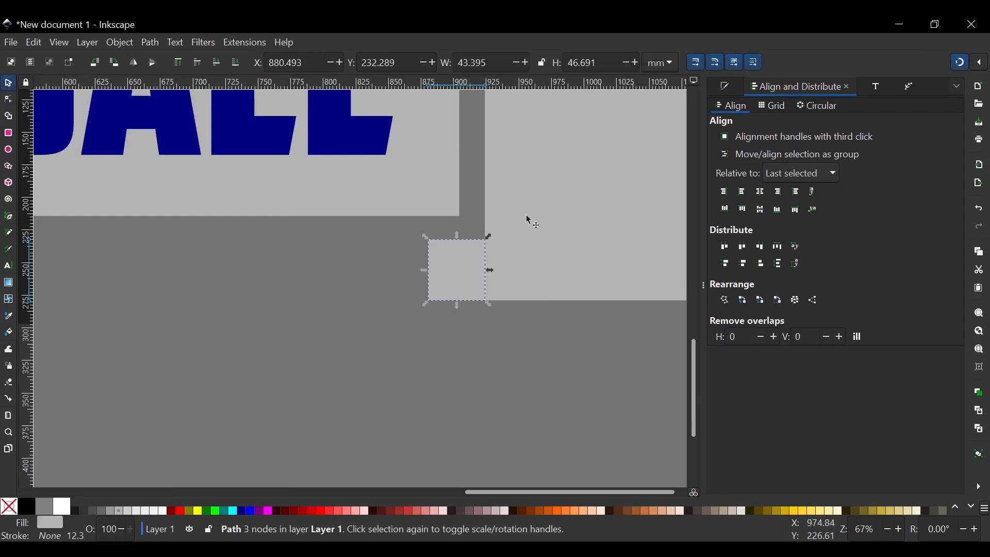
{"action": "key", "text": "shift"}
{"action": "left_click", "coordinate": [596, 209], "text": "shift"}
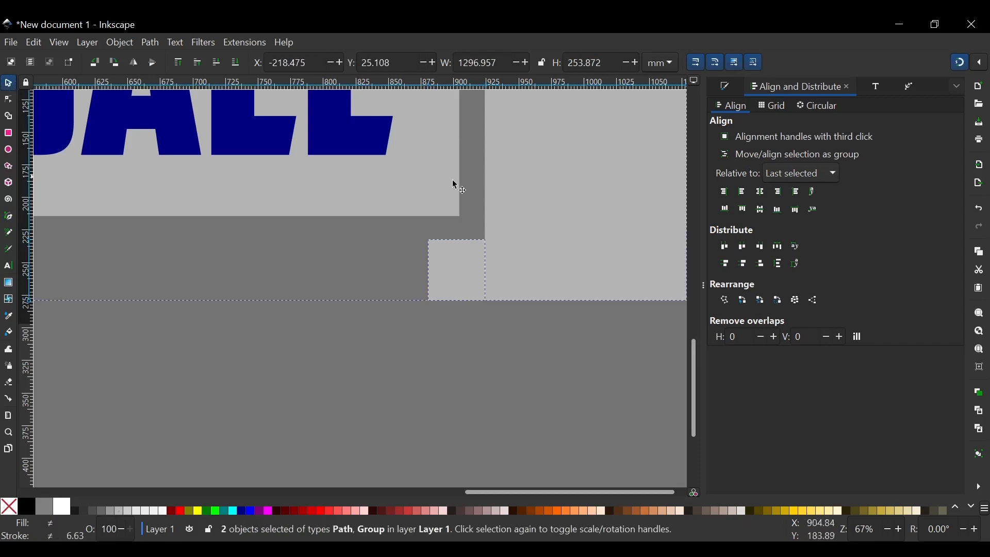
{"action": "left_click", "coordinate": [150, 42]}
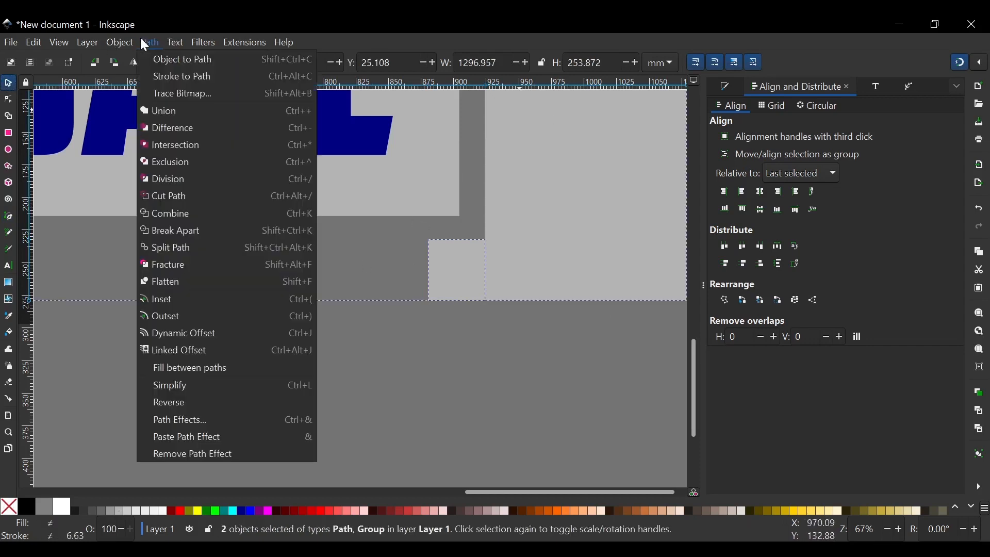
{"action": "left_click", "coordinate": [165, 125]}
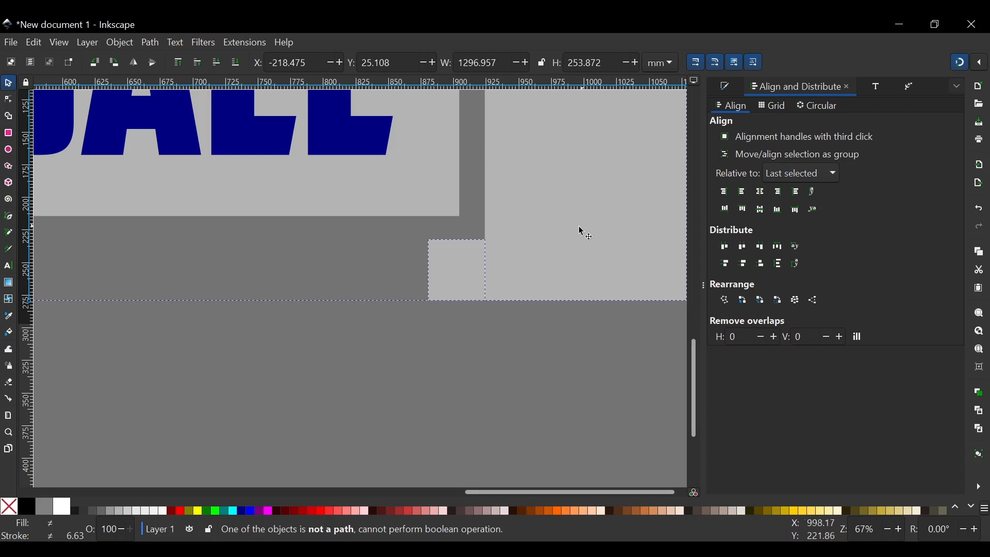
Ungroup the two banner tails and clear the selection.
{"action": "scroll", "coordinate": [414, 241], "scroll_direction": "down", "scroll_amount": 3}
{"action": "scroll", "coordinate": [414, 241], "scroll_direction": "up", "scroll_amount": 3}
{"action": "scroll", "coordinate": [414, 241], "scroll_direction": "left", "scroll_amount": 5}
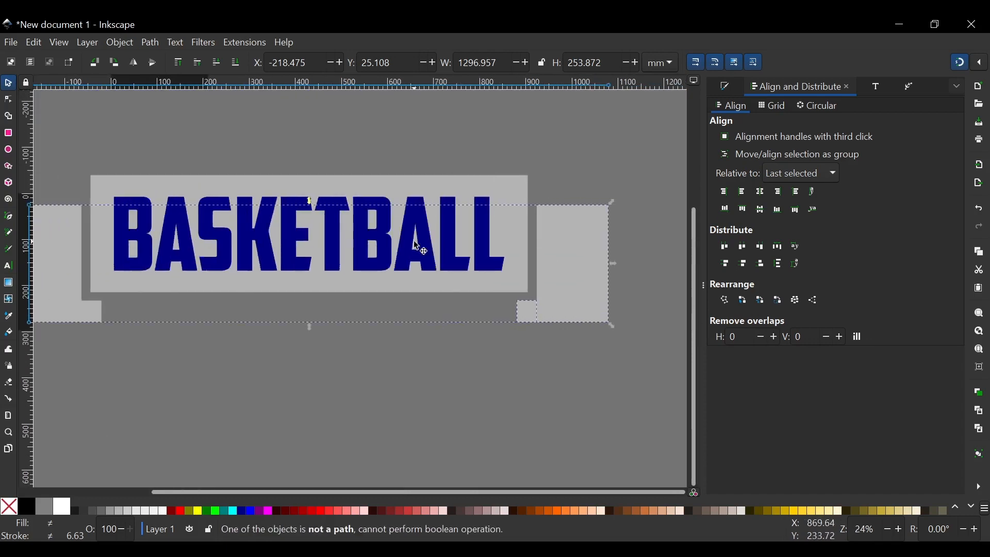
{"action": "scroll", "coordinate": [407, 240], "scroll_direction": "right", "scroll_amount": 1}
{"action": "scroll", "coordinate": [414, 246], "scroll_direction": "right", "scroll_amount": 1}
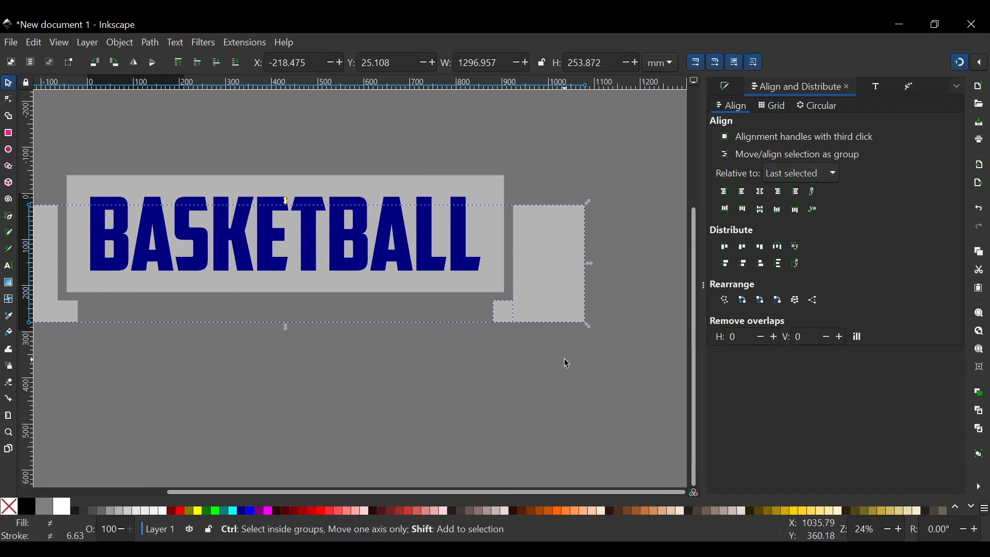
{"action": "left_click", "coordinate": [504, 347]}
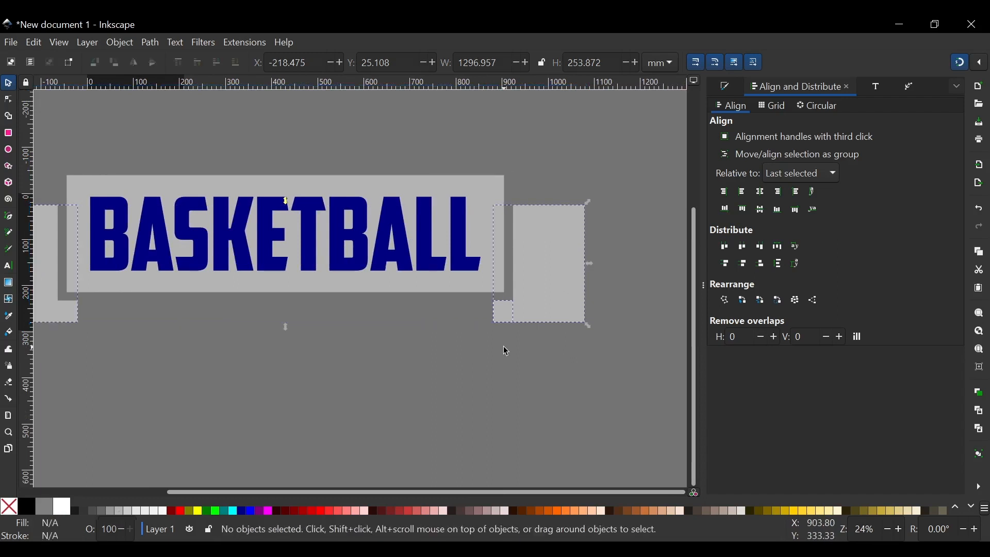
Subtract the triangle from the right tail using Difference to give its inner tab a diagonal fold edge.
{"action": "scroll", "coordinate": [510, 324], "scroll_direction": "up", "scroll_amount": 5}
{"action": "left_click", "coordinate": [442, 240], "text": "shift"}
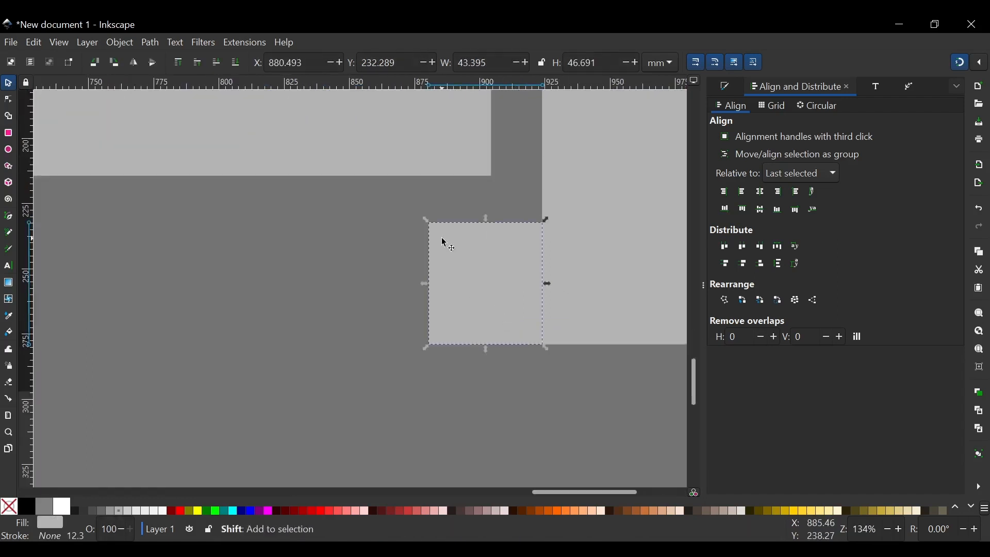
{"action": "left_click", "coordinate": [601, 181], "text": "shift"}
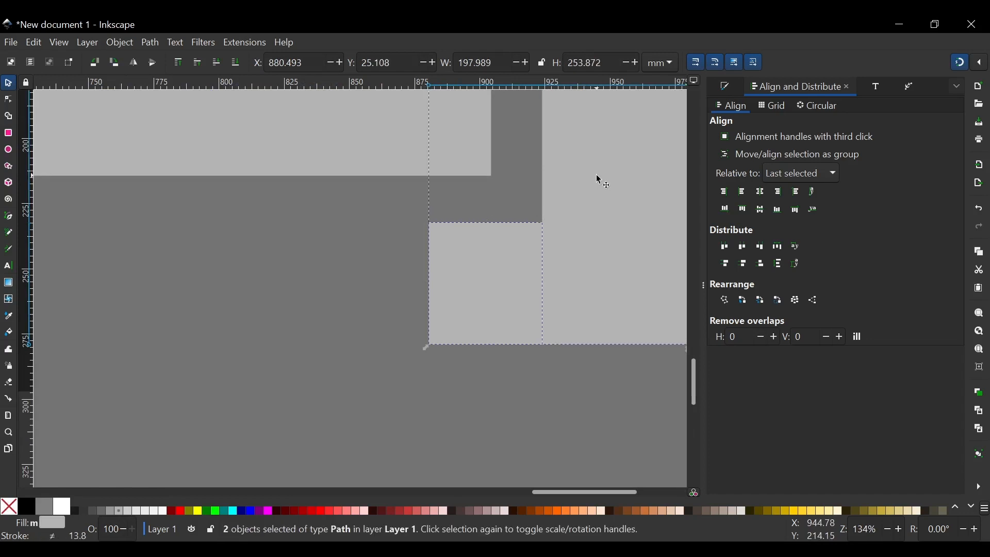
{"action": "left_click", "coordinate": [152, 44]}
{"action": "left_click", "coordinate": [187, 125]}
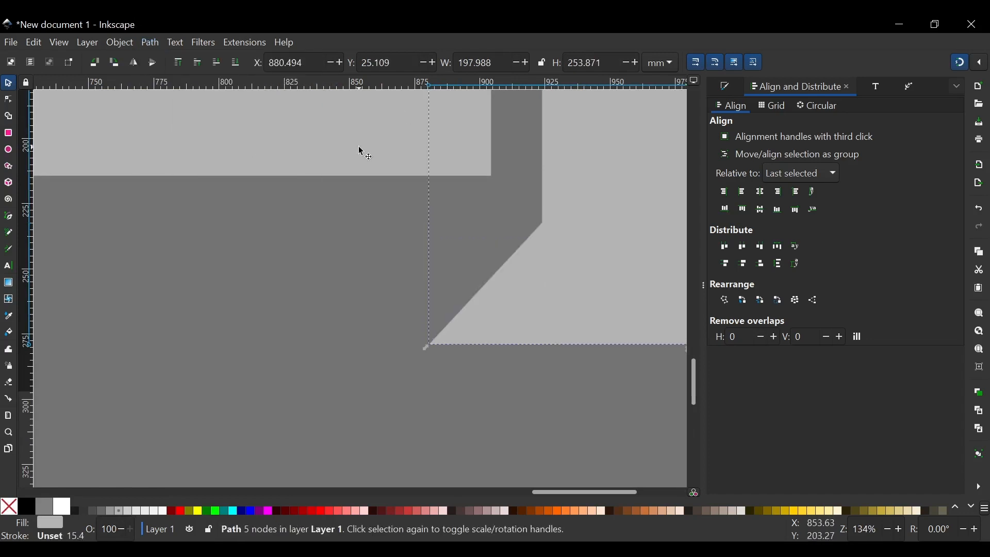
Draw a closed triangle about 43 by 47 mm over the upper inner half of the left tail's small inner tab.
{"action": "scroll", "coordinate": [359, 147], "scroll_direction": "down", "scroll_amount": 3}
{"action": "scroll", "coordinate": [358, 147], "scroll_direction": "left", "scroll_amount": 16}
{"action": "scroll", "coordinate": [358, 146], "scroll_direction": "up", "scroll_amount": 5}
{"action": "scroll", "coordinate": [359, 147], "scroll_direction": "down", "scroll_amount": 4}
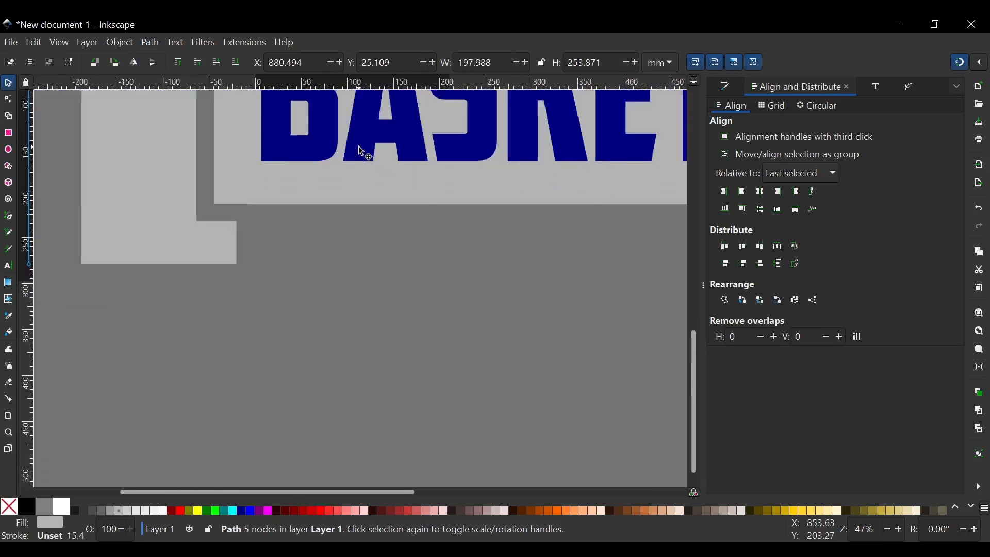
{"action": "scroll", "coordinate": [359, 146], "scroll_direction": "left", "scroll_amount": 10}
{"action": "key", "text": "b"}
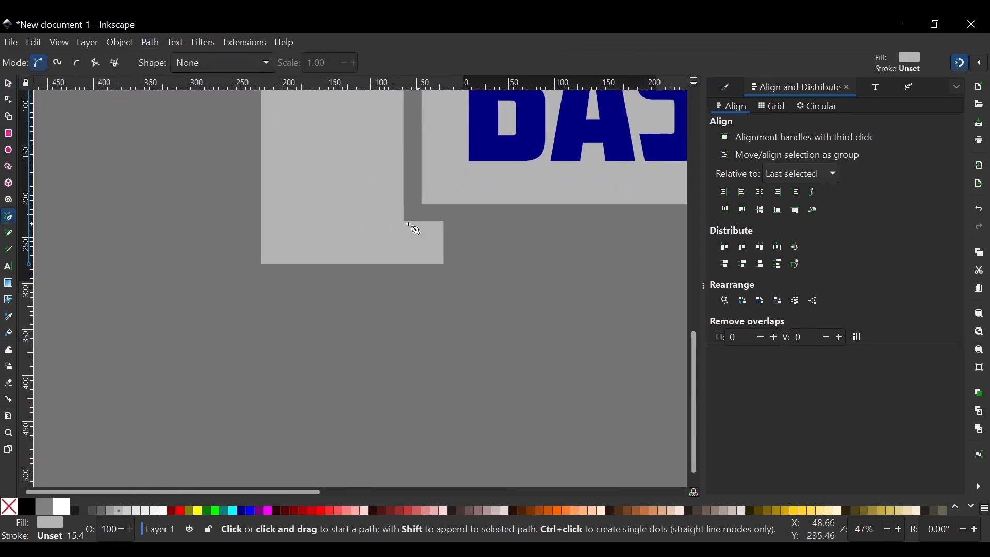
{"action": "left_click", "coordinate": [404, 221]}
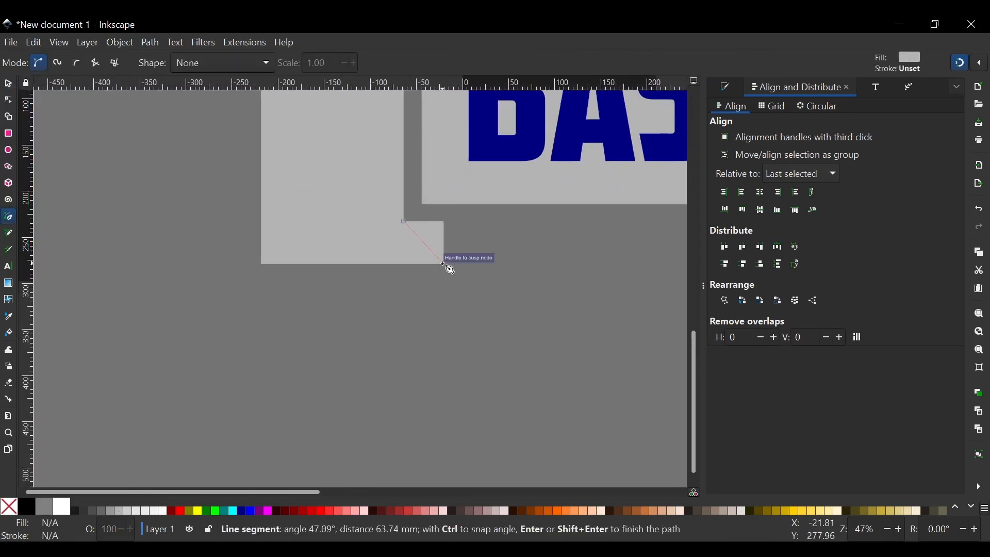
{"action": "left_click", "coordinate": [444, 264]}
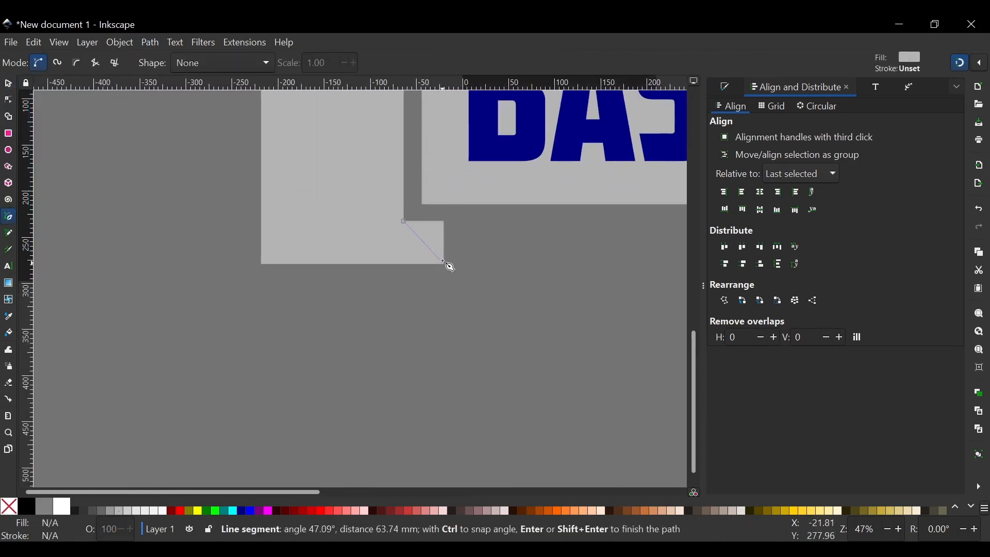
{"action": "left_click", "coordinate": [443, 221]}
{"action": "left_click", "coordinate": [404, 222]}
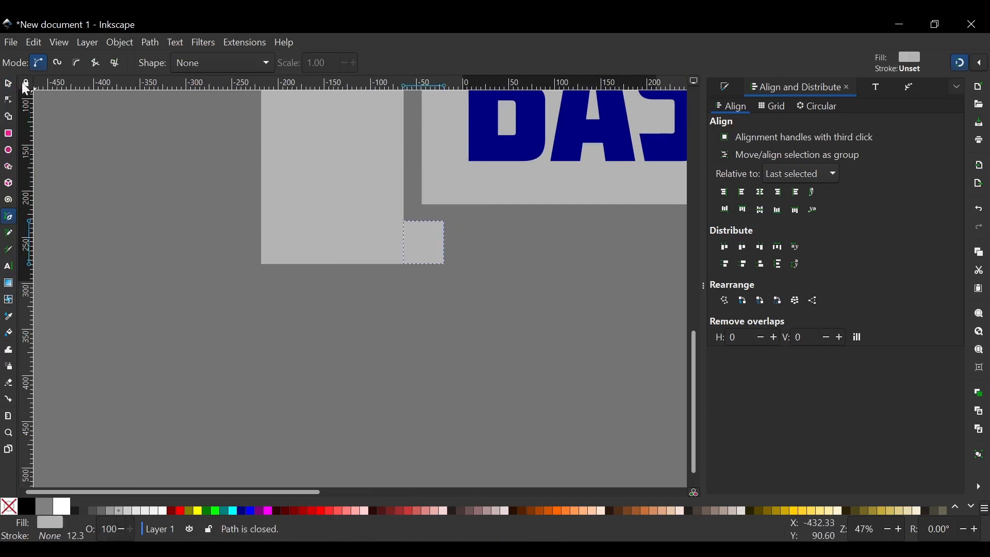
Subtract the triangle from the left tail using Difference to give its inner tab a diagonal fold edge, and clear the selection.
{"action": "left_click", "coordinate": [8, 84]}
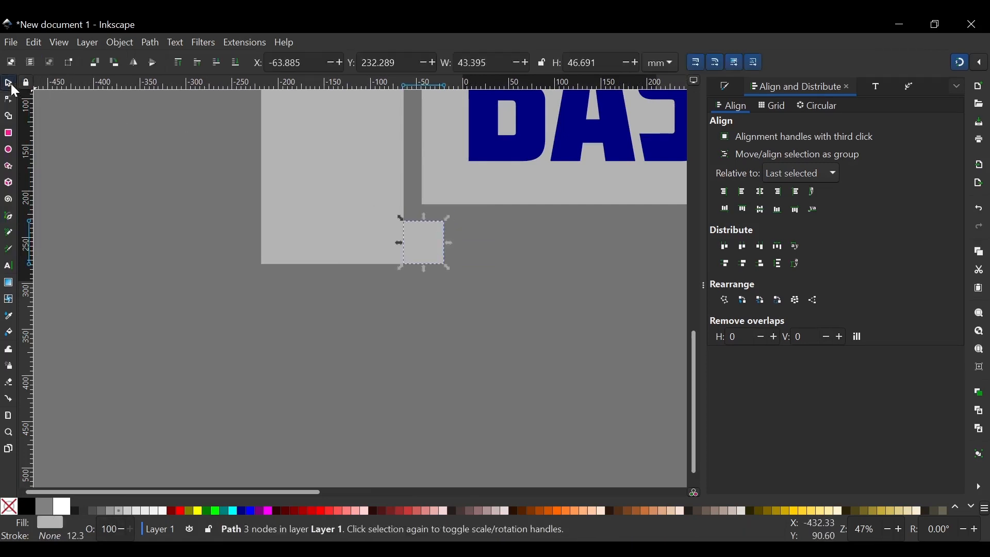
{"action": "left_click", "coordinate": [344, 181], "text": "shift"}
{"action": "left_click", "coordinate": [151, 43]}
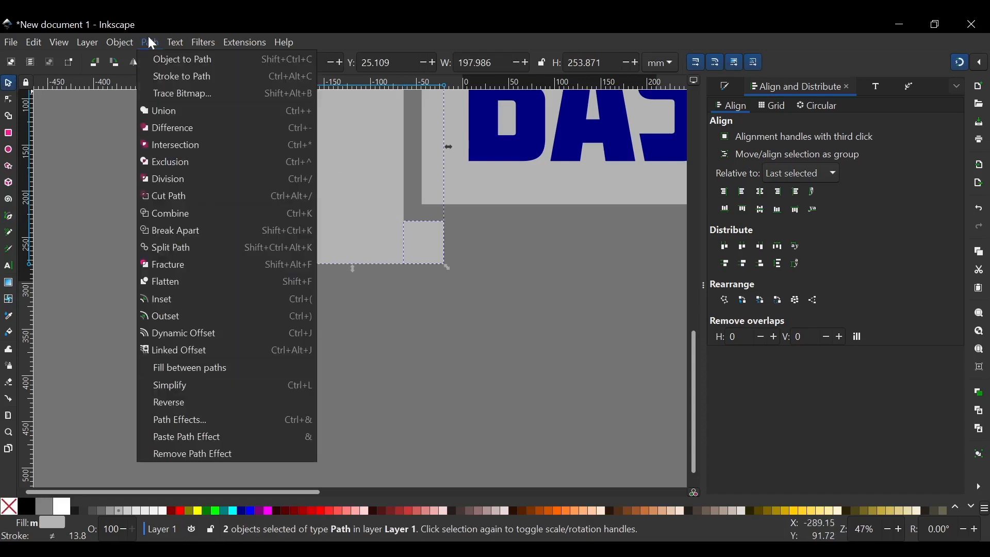
{"action": "left_click", "coordinate": [175, 130]}
{"action": "scroll", "coordinate": [315, 267], "scroll_direction": "down", "scroll_amount": 1}
{"action": "scroll", "coordinate": [431, 248], "scroll_direction": "right", "scroll_amount": 5}
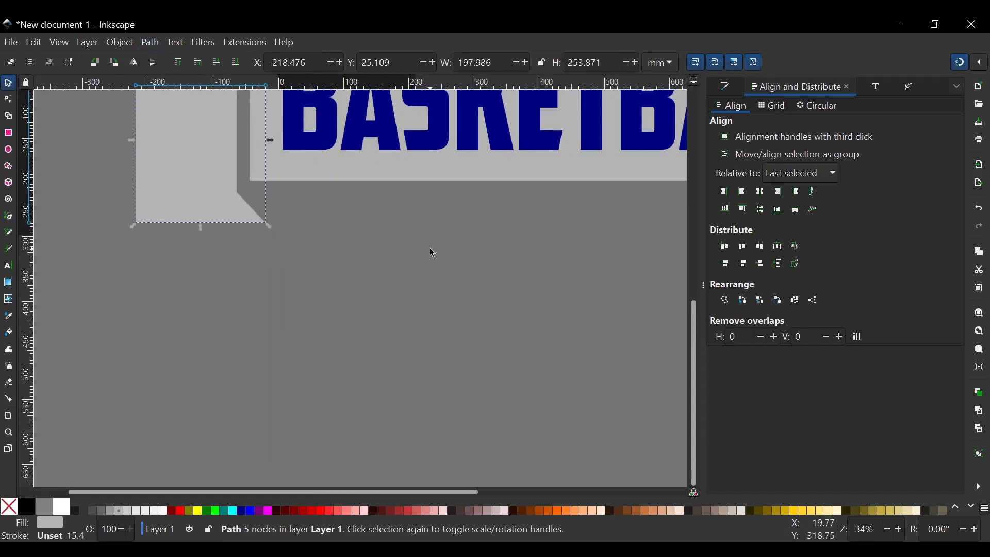
{"action": "scroll", "coordinate": [429, 248], "scroll_direction": "up", "scroll_amount": 1}
{"action": "left_click", "coordinate": [344, 224]}
{"action": "scroll", "coordinate": [345, 223], "scroll_direction": "down", "scroll_amount": 1}
{"action": "scroll", "coordinate": [345, 223], "scroll_direction": "right", "scroll_amount": 4}
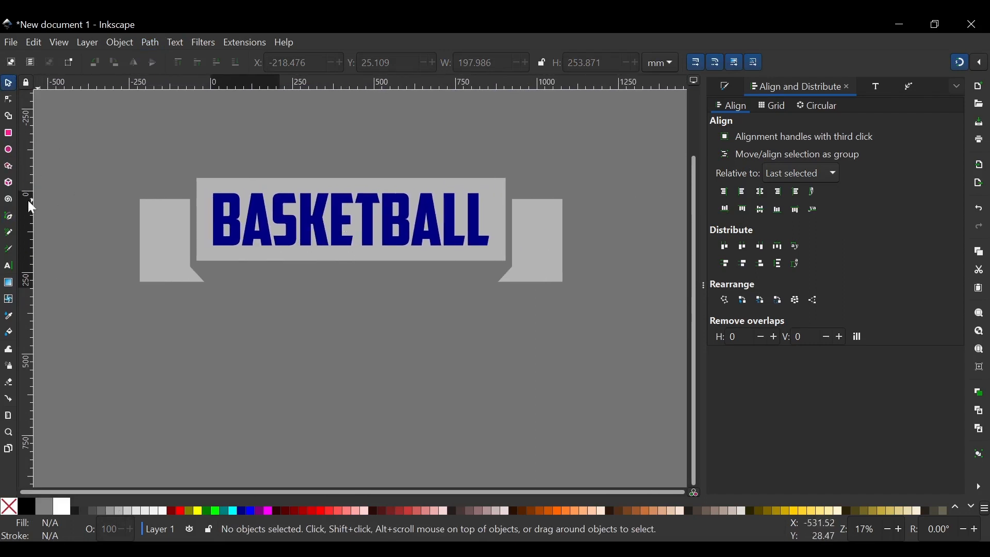
Draw an upright three-cornered polygon about 341 mm wide and 295 mm high below the banner.
{"action": "left_click", "coordinate": [9, 168]}
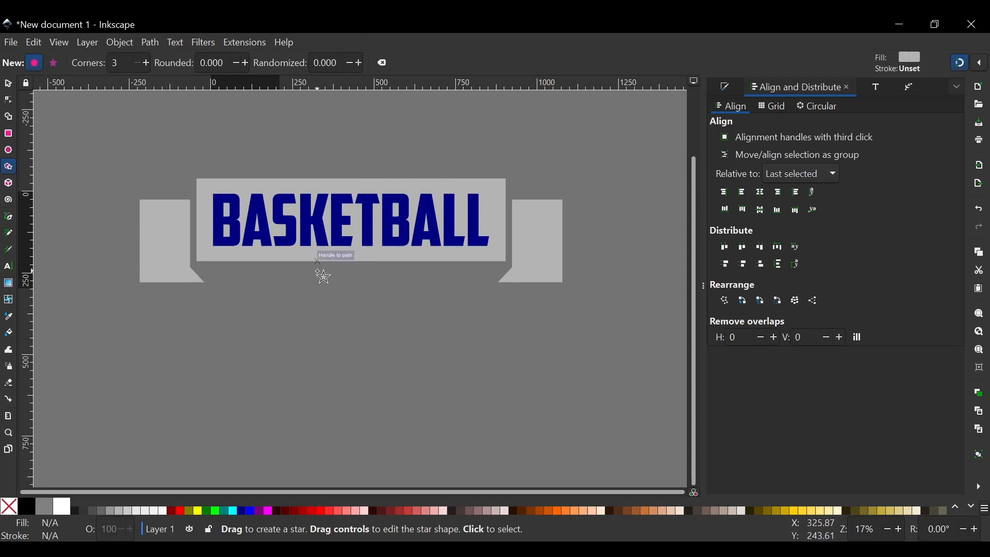
{"action": "key", "text": "ctrl"}
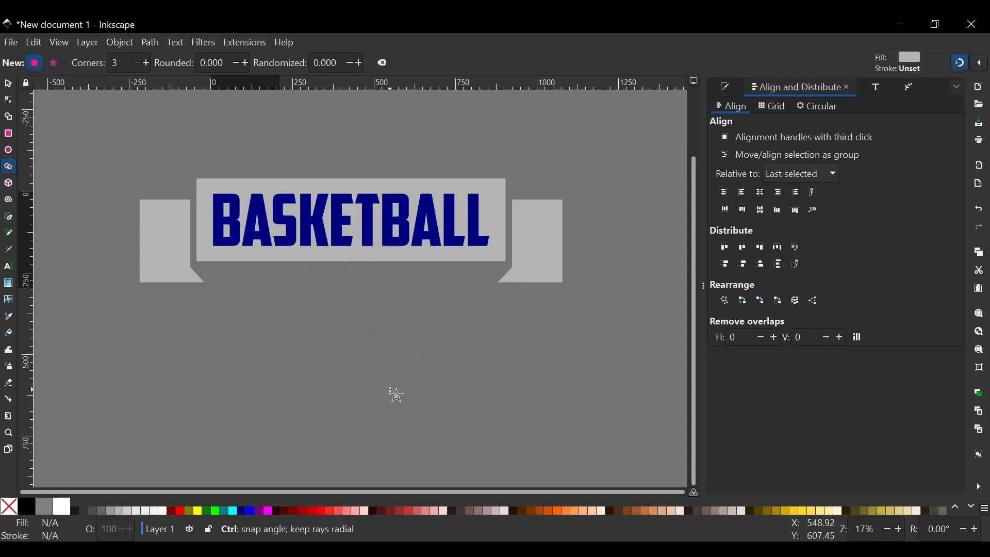
{"action": "left_click_drag", "start_coordinate": [394, 364], "coordinate": [453, 399]}
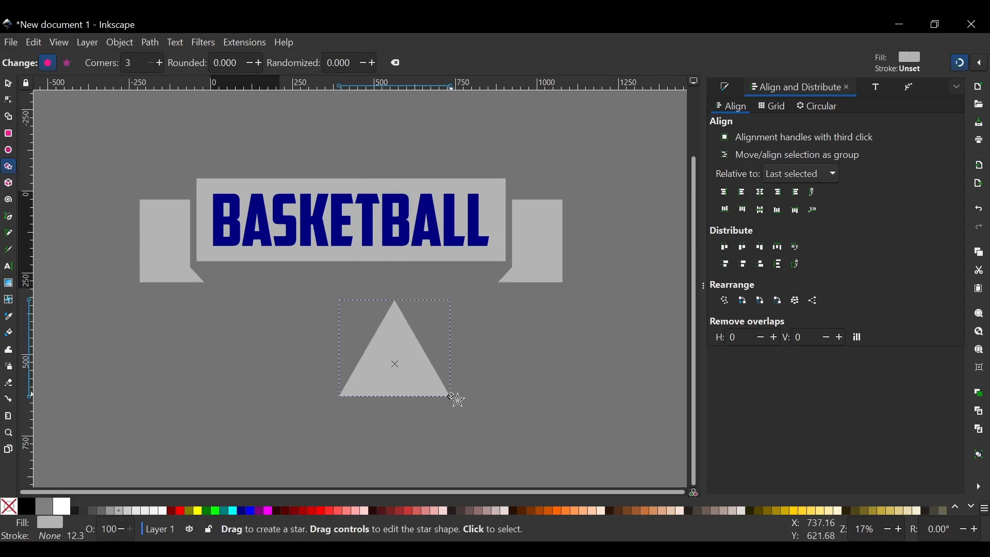
Flatten the triangle to about 58 mm high and fill it with black.
{"action": "left_click", "coordinate": [8, 85]}
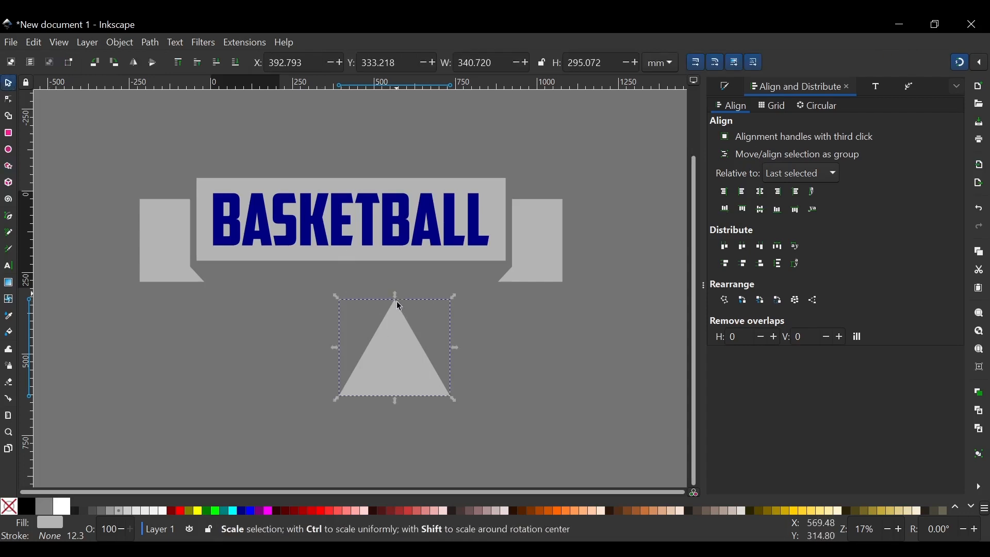
{"action": "left_click_drag", "start_coordinate": [398, 306], "coordinate": [408, 376]}
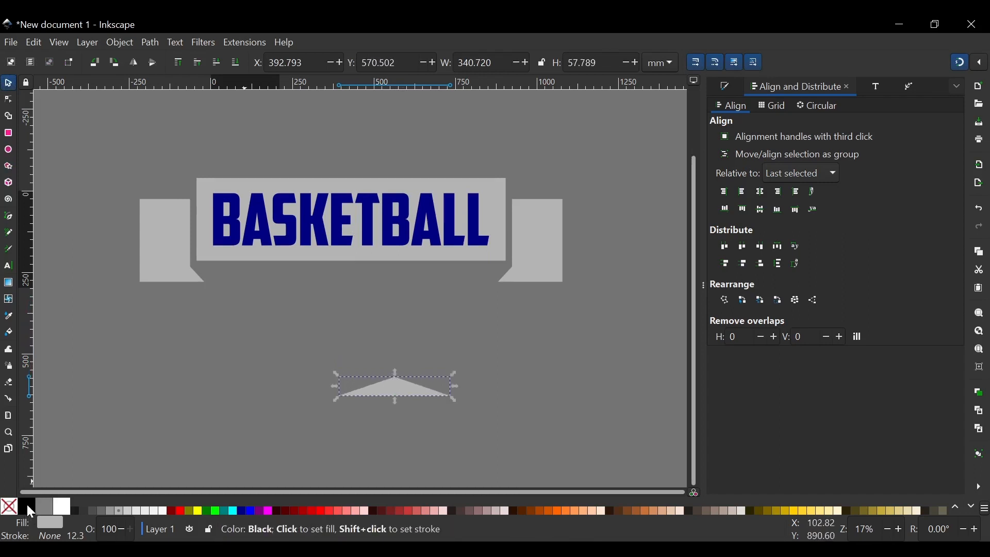
{"action": "left_click", "coordinate": [26, 505]}
Rotate the black triangle 90° counterclockwise and move it over the right tail's outer edge, with its tip pointing toward the text.
{"action": "left_click", "coordinate": [399, 391]}
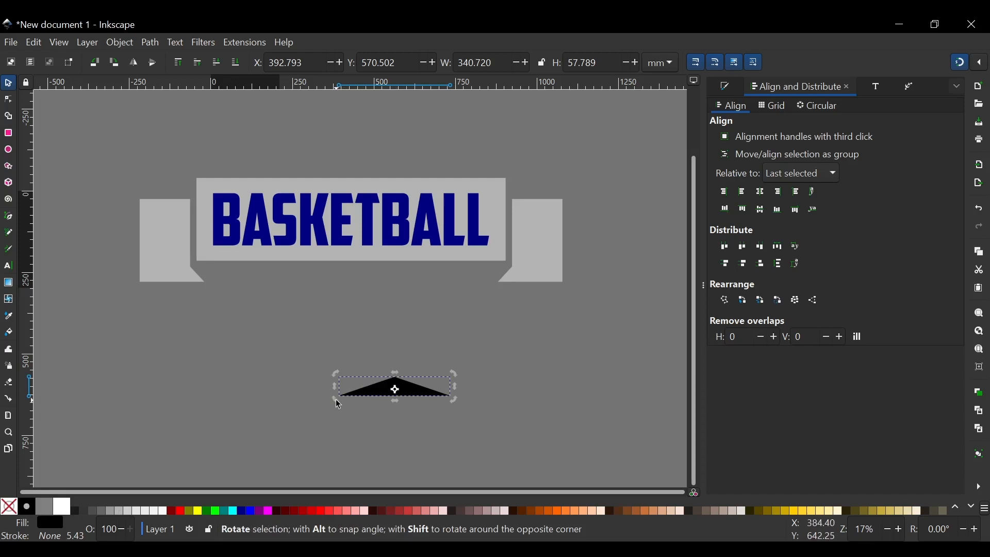
{"action": "left_click_drag", "start_coordinate": [374, 422], "coordinate": [398, 425]}
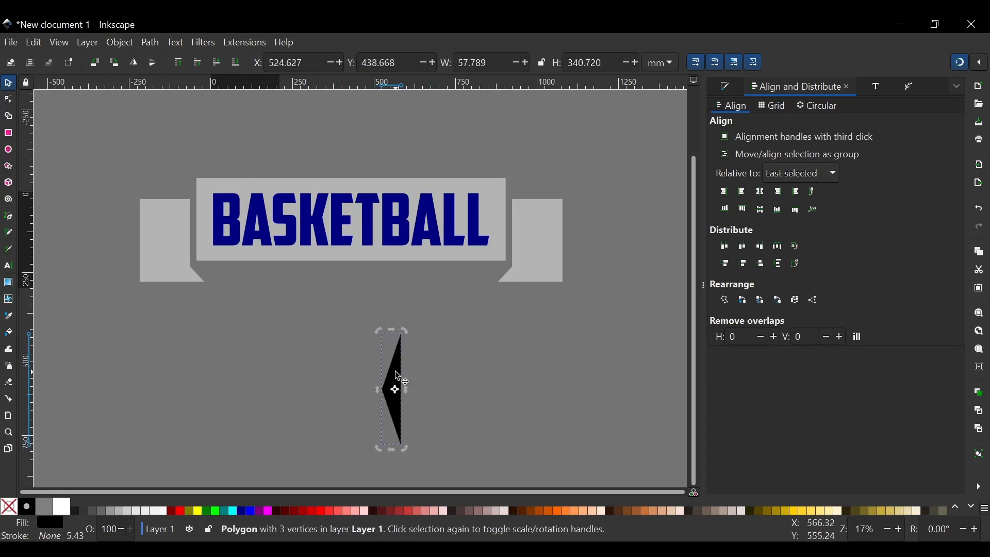
{"action": "key", "text": "Escape"}
{"action": "left_click", "coordinate": [397, 381]}
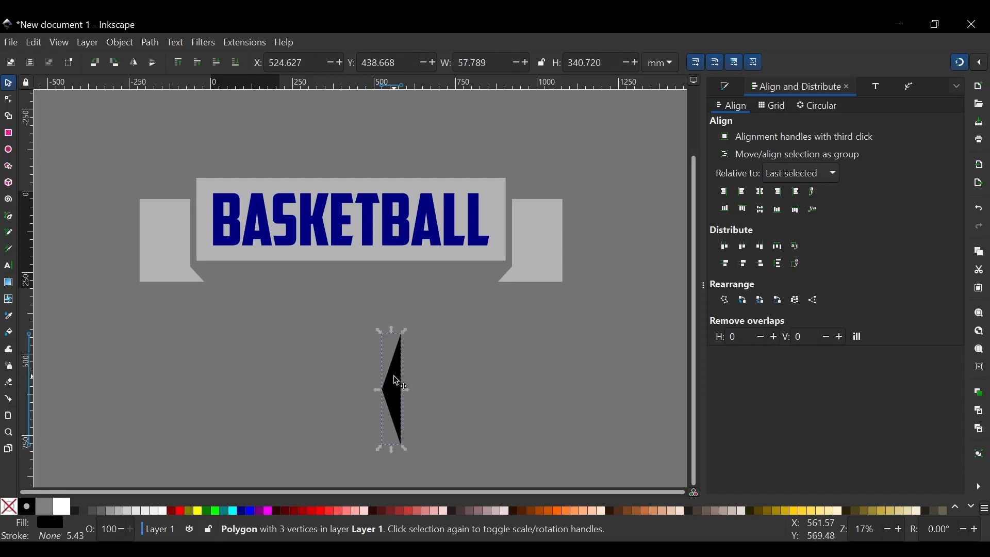
{"action": "left_click_drag", "start_coordinate": [397, 381], "coordinate": [566, 227]}
{"action": "key", "text": "Escape"}
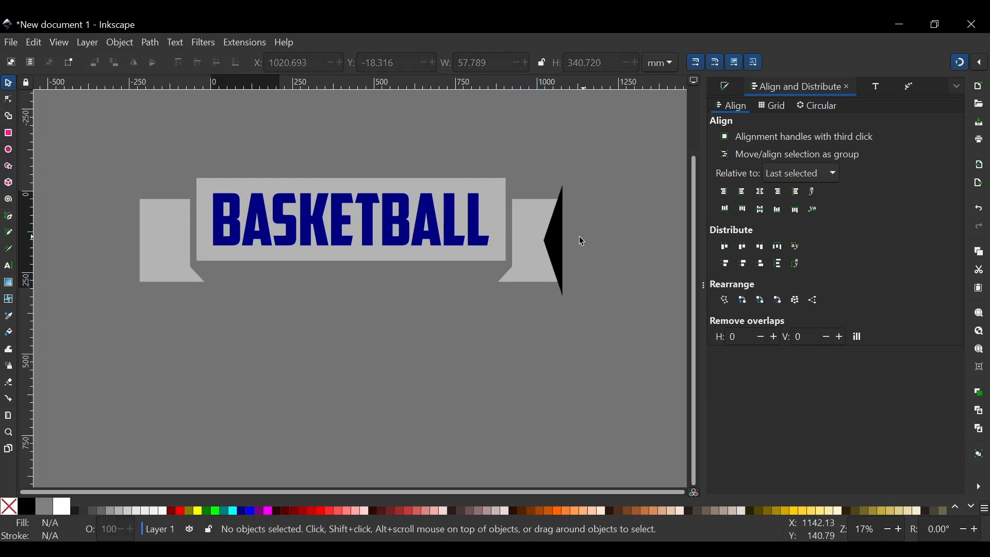
Duplicate the black triangle, flip the copy horizontally, and place it over the left tail's outer edge level with the original.
{"action": "scroll", "coordinate": [546, 238], "scroll_direction": "up", "scroll_amount": 3}
{"action": "scroll", "coordinate": [531, 240], "scroll_direction": "right", "scroll_amount": 2}
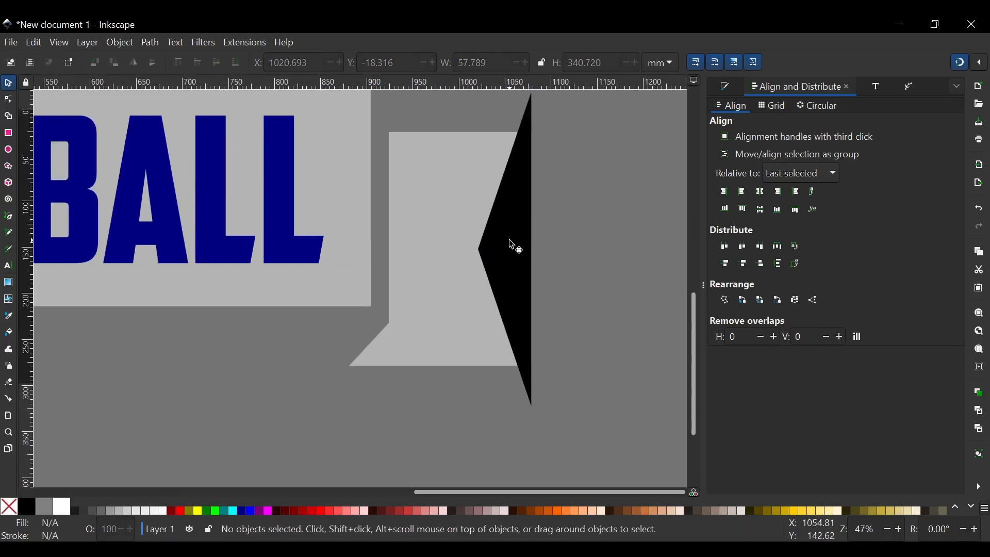
{"action": "left_click", "coordinate": [515, 248]}
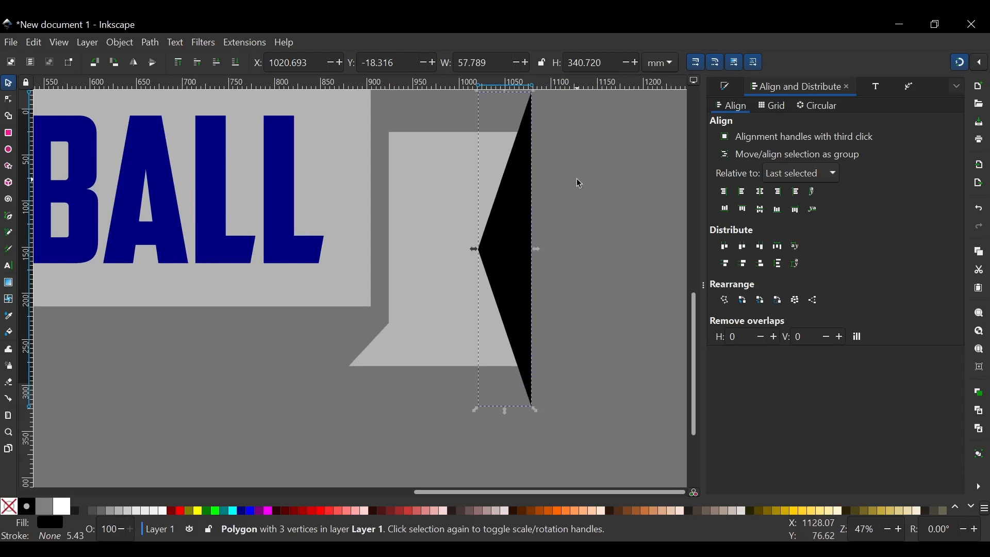
{"action": "scroll", "coordinate": [576, 179], "scroll_direction": "down", "scroll_amount": 3}
{"action": "scroll", "coordinate": [571, 178], "scroll_direction": "left", "scroll_amount": 1}
{"action": "key", "text": "ctrl+d"}
{"action": "left_click_drag", "start_coordinate": [557, 206], "coordinate": [135, 210]}
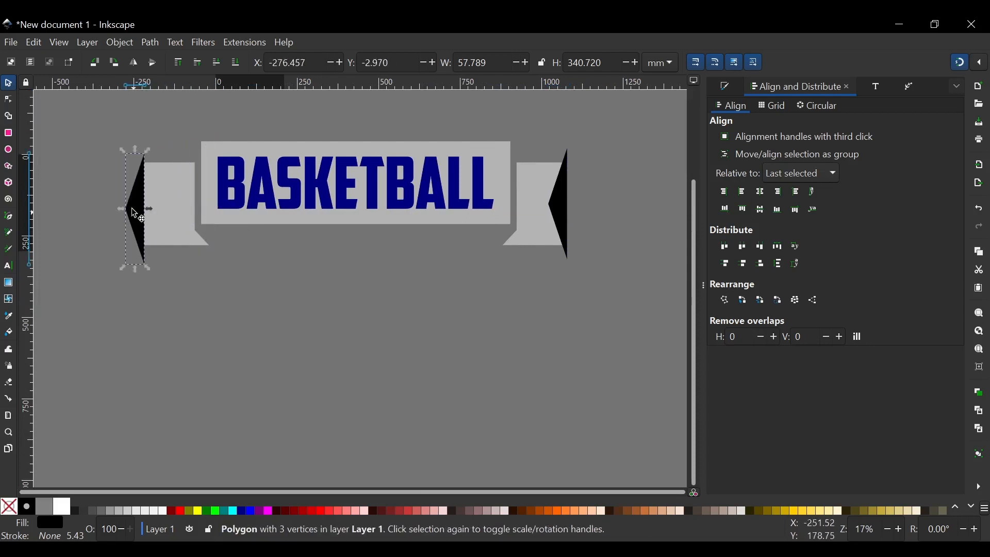
{"action": "left_click", "coordinate": [133, 62]}
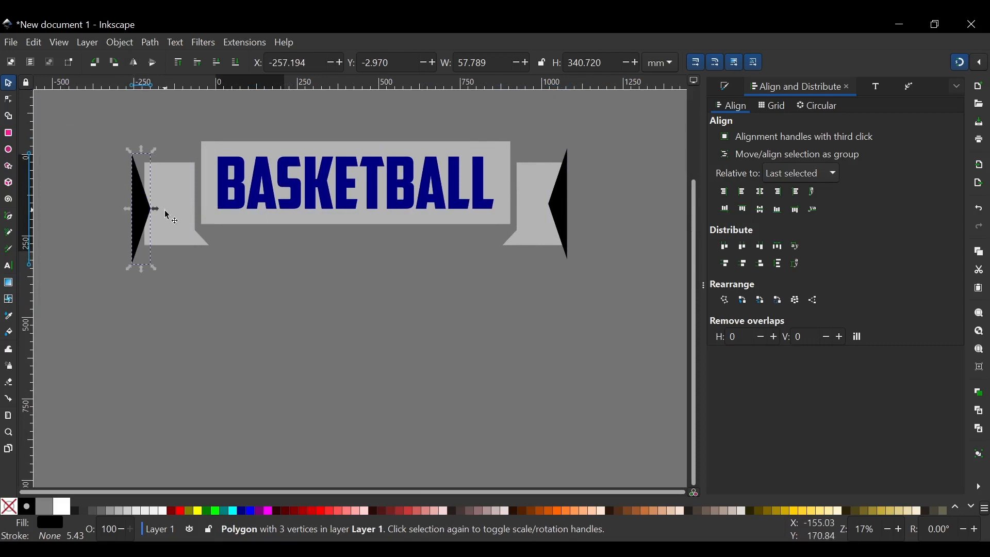
{"action": "left_click_drag", "start_coordinate": [144, 210], "coordinate": [156, 204]}
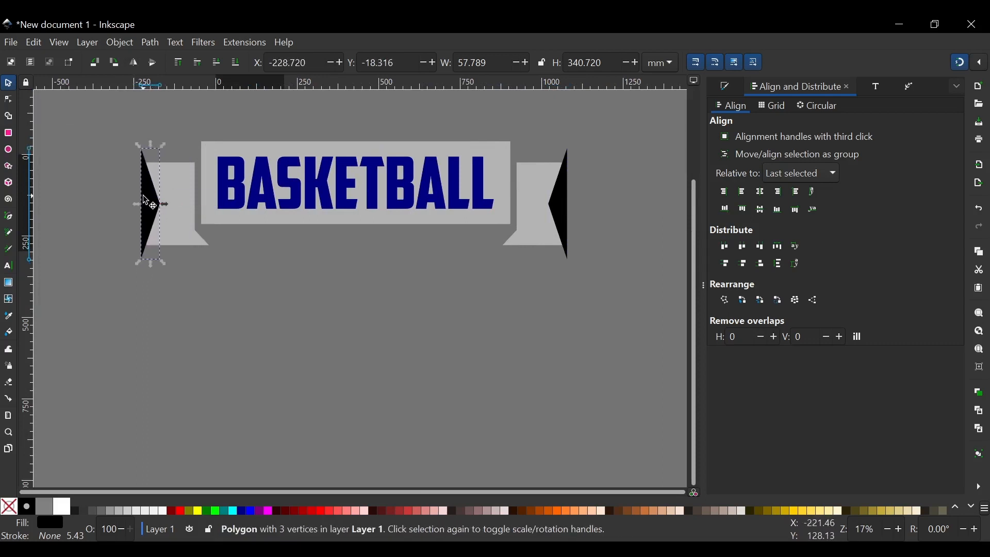
Group the two black triangles and center the group horizontally on the main banner rectangle.
{"action": "left_click", "coordinate": [570, 211], "text": "shift"}
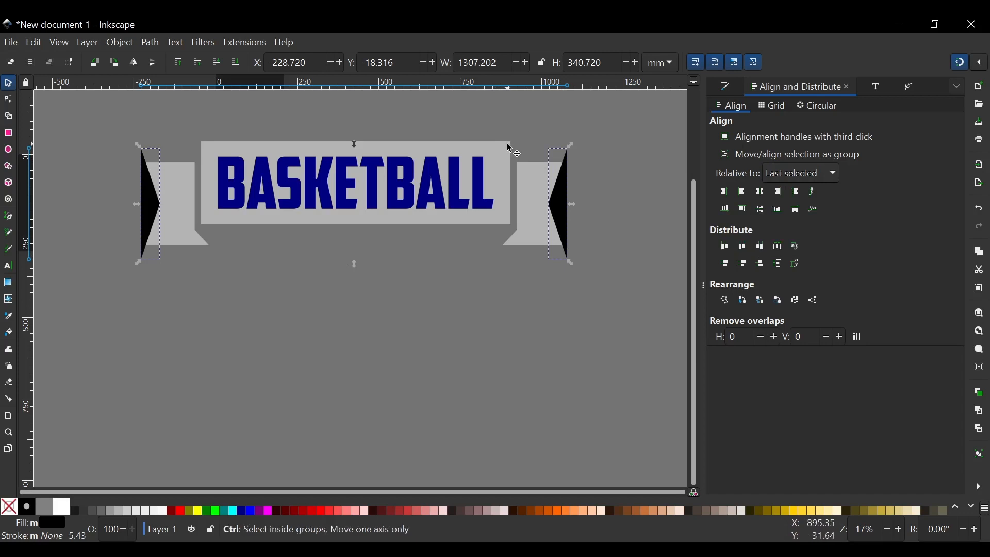
{"action": "key", "text": "ctrl+g"}
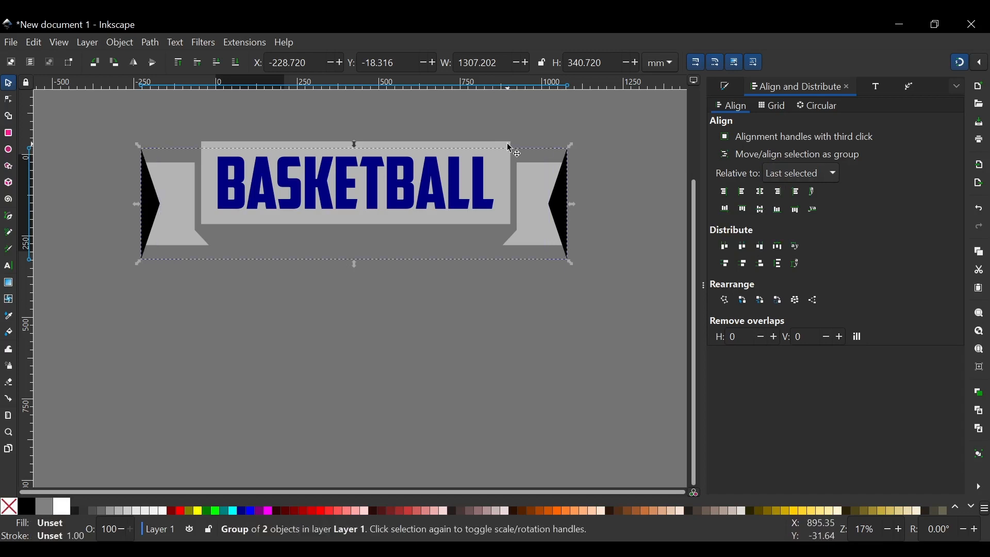
{"action": "left_click", "coordinate": [503, 172], "text": "shift"}
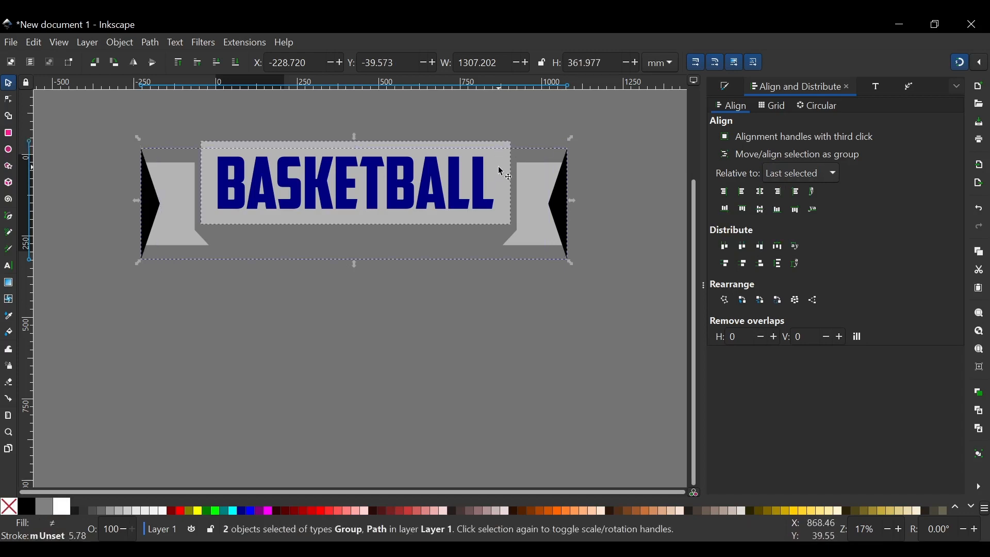
{"action": "left_click", "coordinate": [762, 192]}
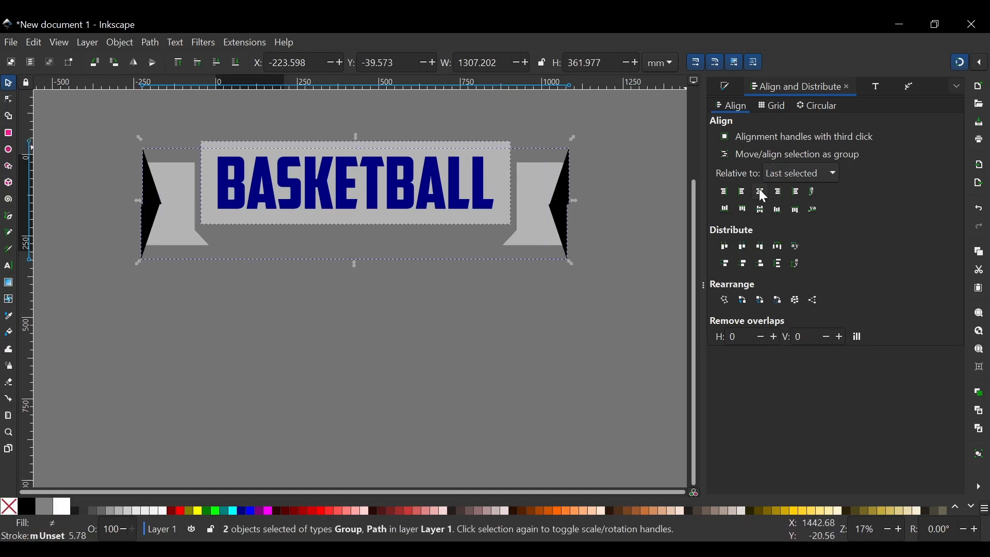
{"action": "left_click", "coordinate": [626, 206]}
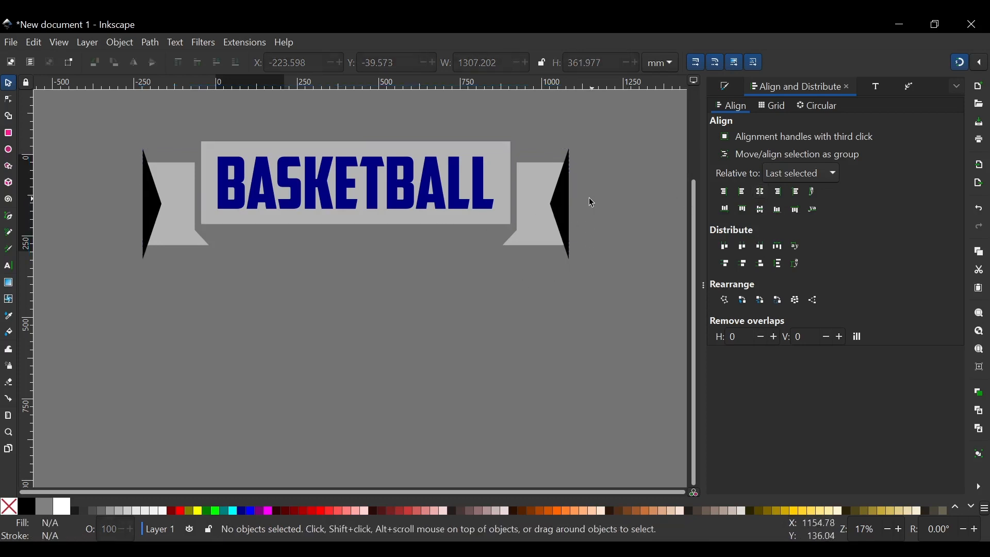
Ungroup the two black triangles and clear the selection.
{"action": "left_click", "coordinate": [567, 203]}
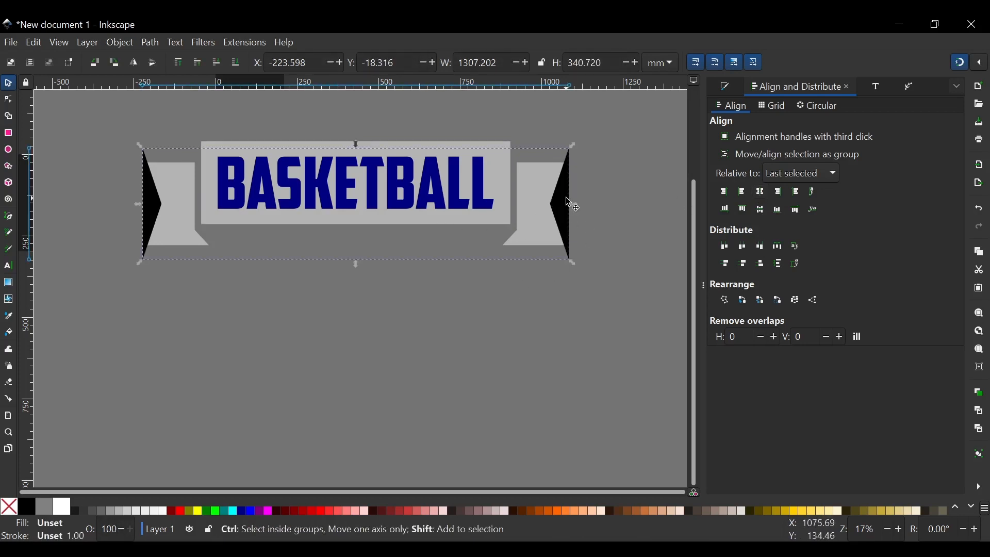
{"action": "key", "text": "ctrl+shift+g"}
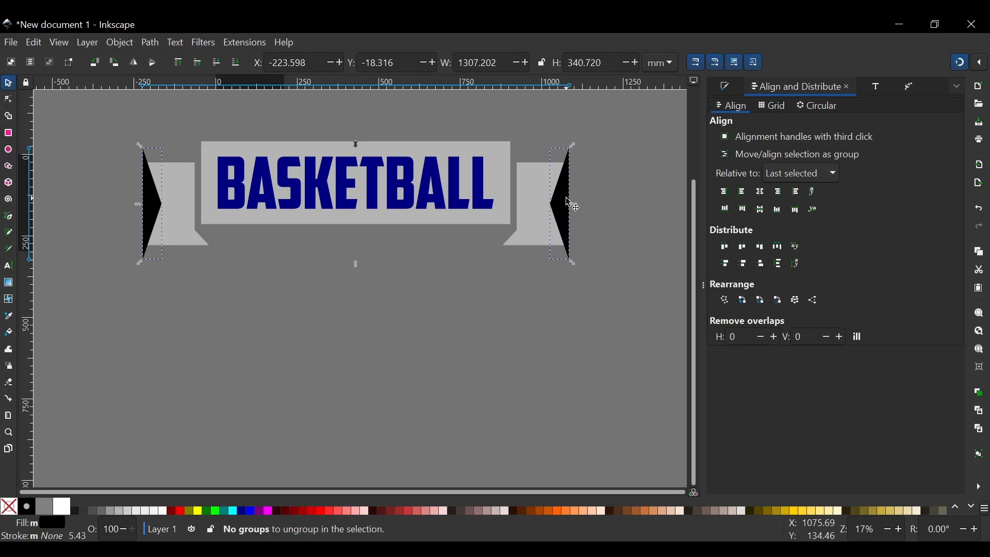
{"action": "left_click", "coordinate": [624, 206]}
Subtract the right black triangle from the right tail using Difference to cut a V-shaped notch in its outer end.
{"action": "left_click", "coordinate": [567, 203]}
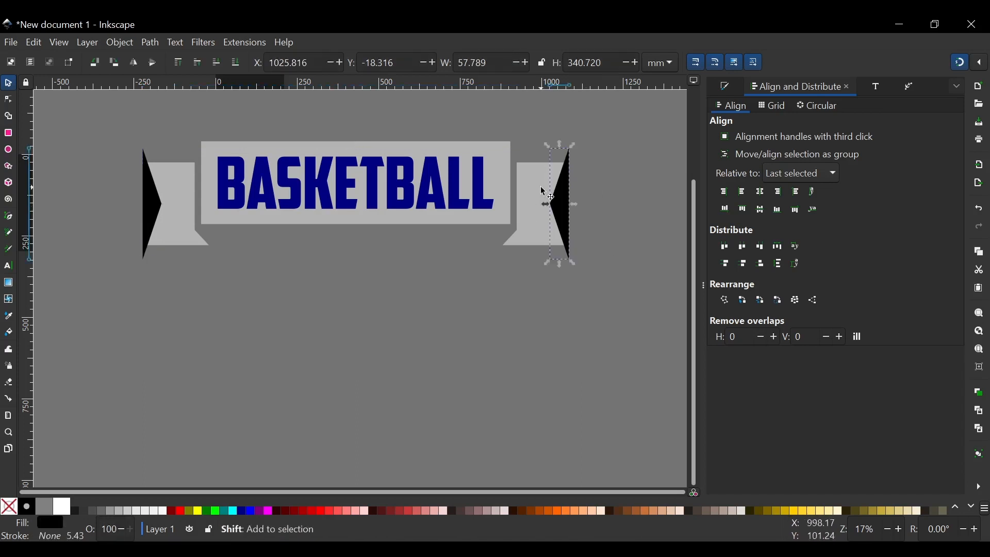
{"action": "left_click", "coordinate": [535, 193], "text": "shift"}
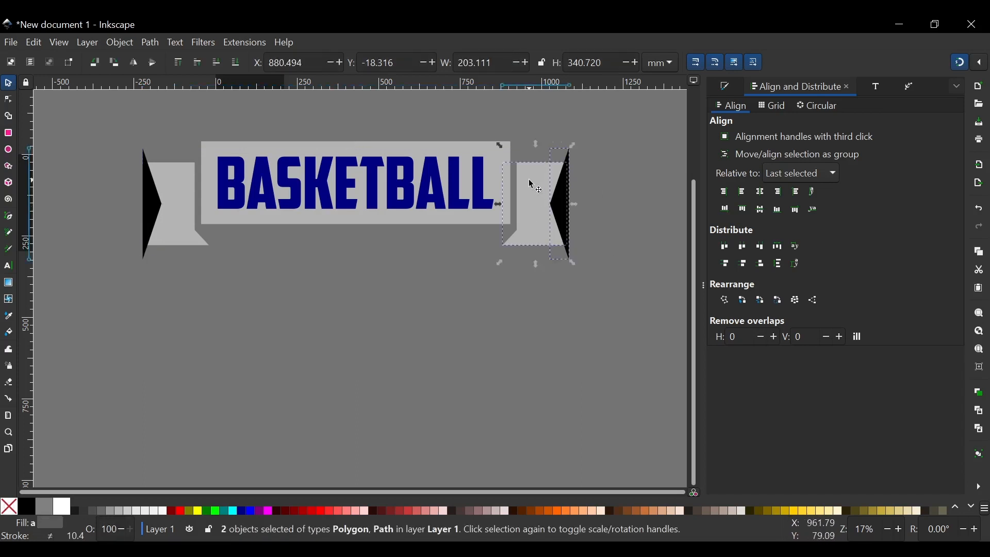
{"action": "left_click", "coordinate": [148, 42]}
{"action": "left_click", "coordinate": [160, 123]}
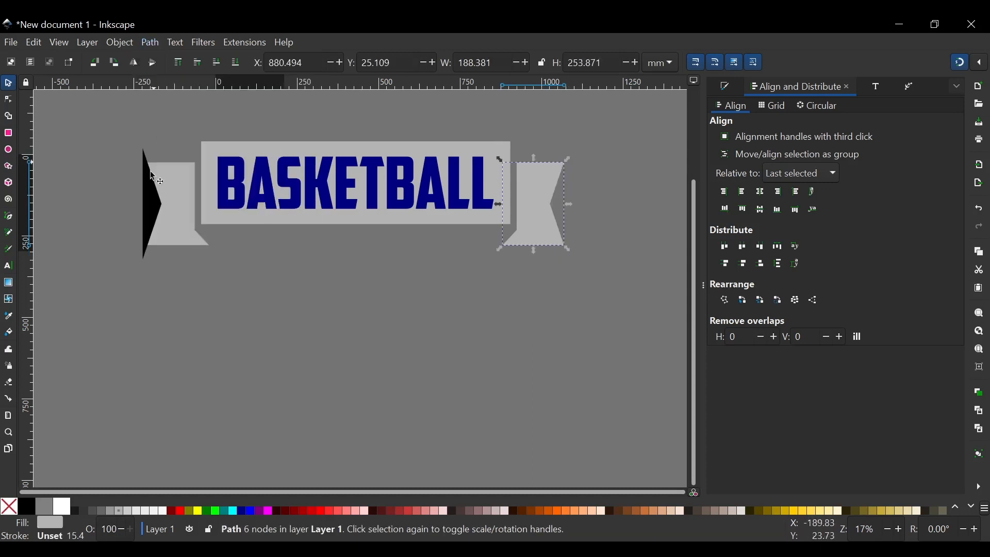
Subtract the remaining black triangle from the left tail using Difference to cut a V-shaped notch in its outer end.
{"action": "left_click", "coordinate": [152, 183]}
{"action": "left_click", "coordinate": [186, 193], "text": "shift"}
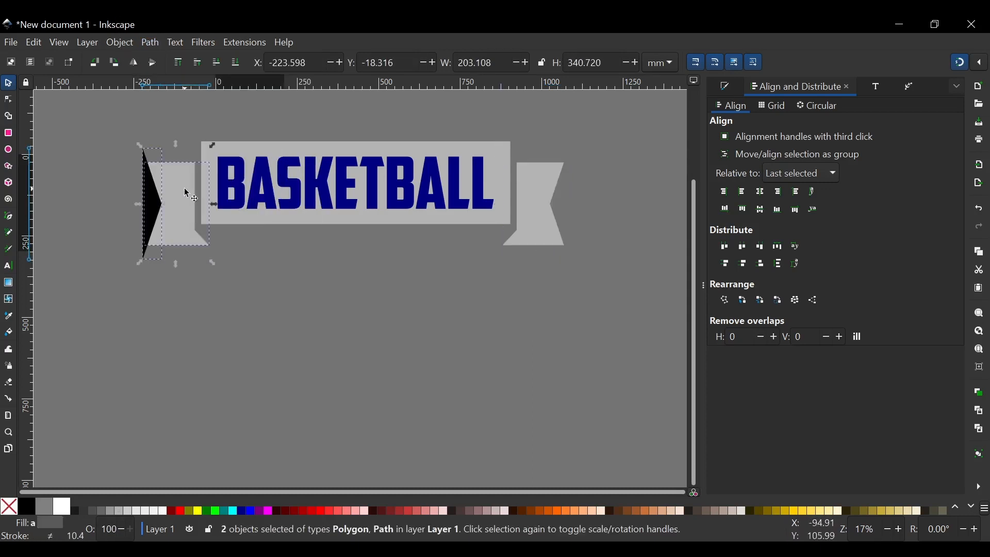
{"action": "left_click", "coordinate": [149, 42]}
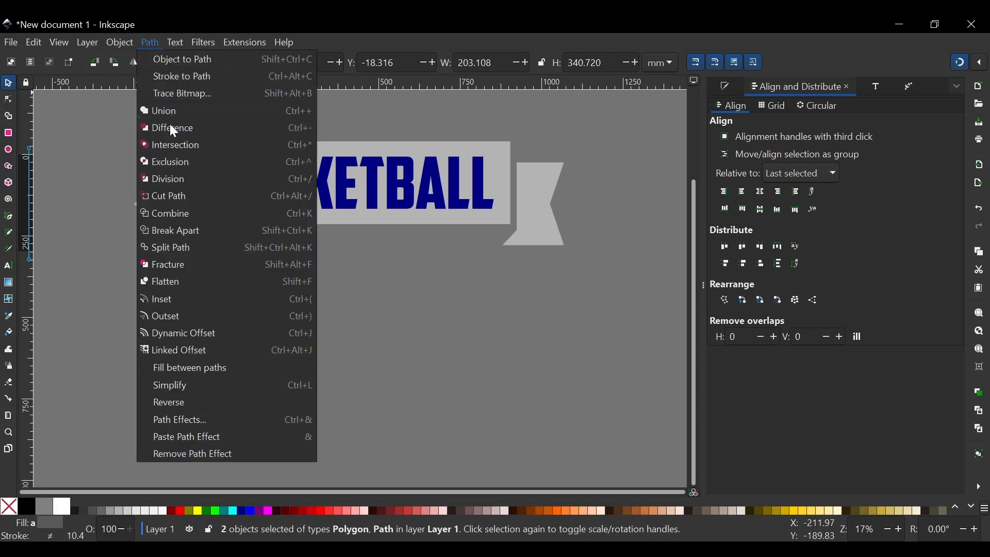
{"action": "left_click", "coordinate": [171, 126]}
{"action": "left_click", "coordinate": [397, 265]}
Examine the ribbon banner with its notched tails up close and together with the TORONTO lettering.
{"action": "scroll", "coordinate": [377, 270], "scroll_direction": "up", "scroll_amount": 3}
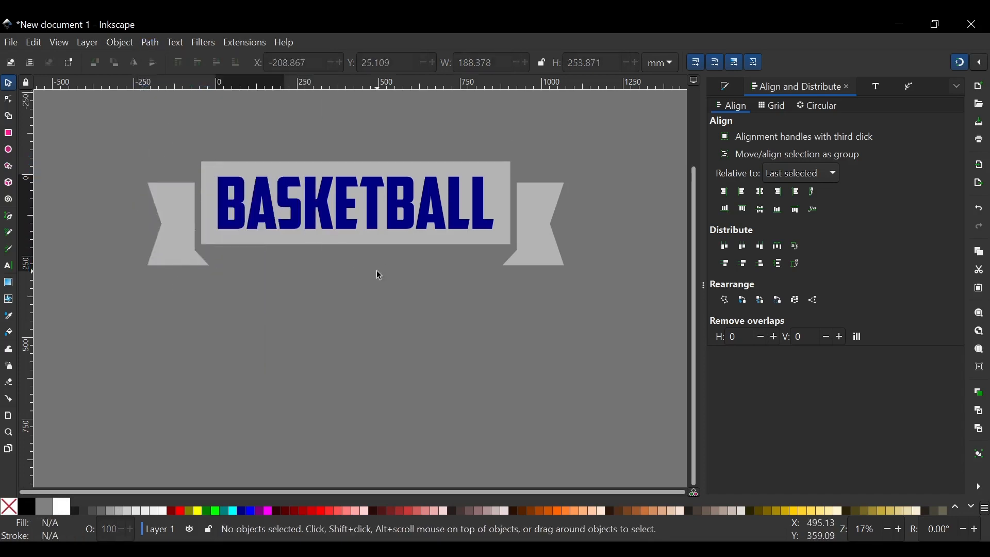
{"action": "scroll", "coordinate": [374, 232], "scroll_direction": "down", "scroll_amount": 1, "text": "ctrl"}
{"action": "scroll", "coordinate": [373, 224], "scroll_direction": "up", "scroll_amount": 1}
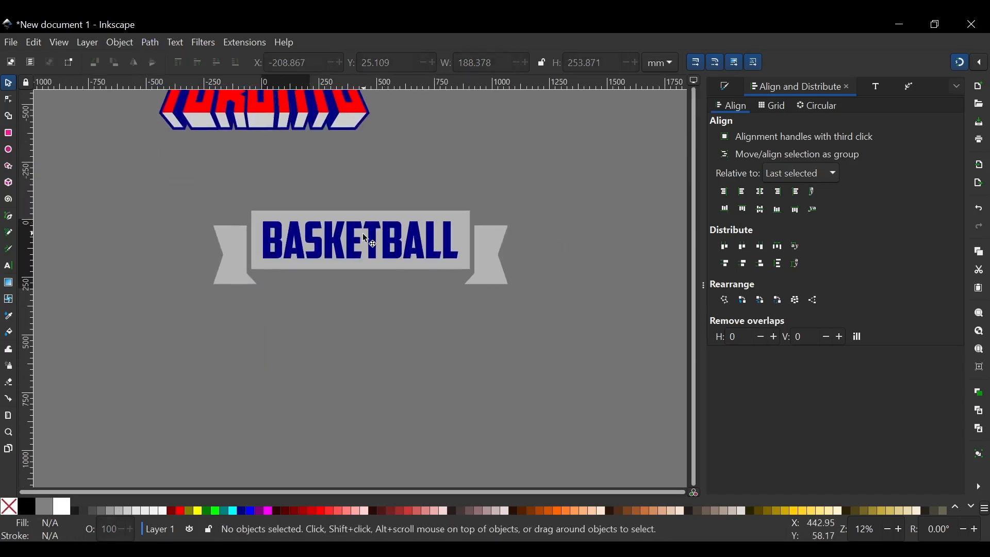
{"action": "scroll", "coordinate": [367, 229], "scroll_direction": "up", "scroll_amount": 2, "text": "ctrl"}
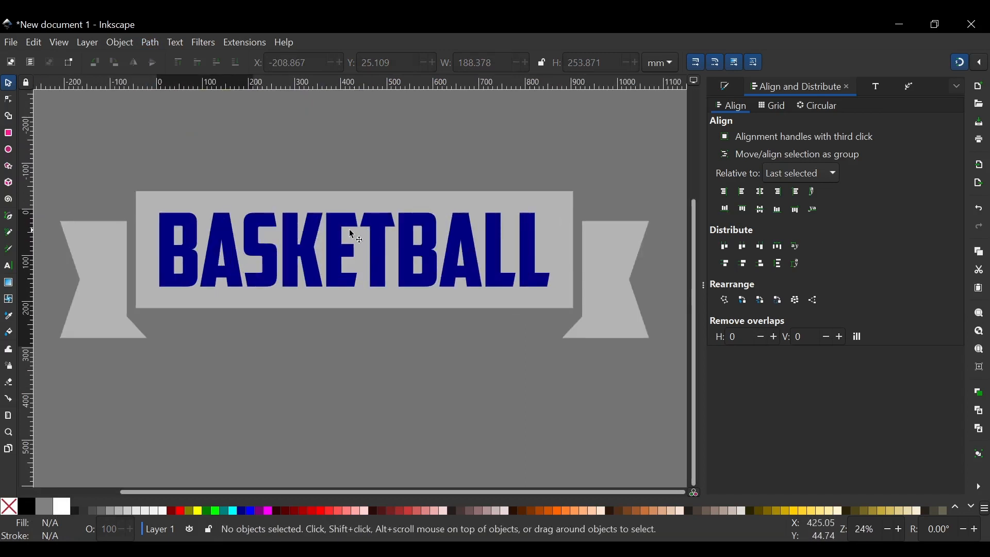
{"action": "scroll", "coordinate": [350, 232], "scroll_direction": "down", "scroll_amount": 2, "text": "ctrl"}
{"action": "scroll", "coordinate": [347, 232], "scroll_direction": "up", "scroll_amount": 2}
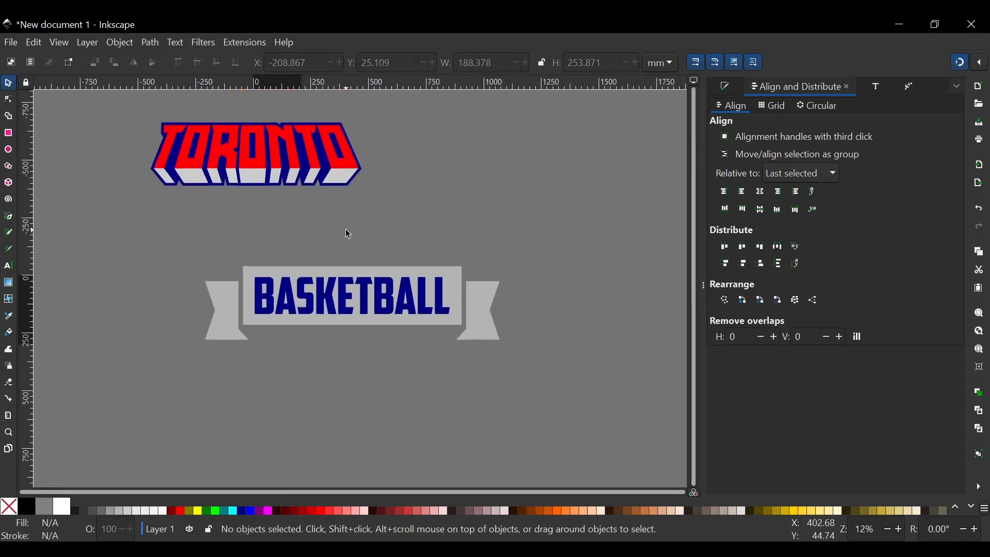
{"action": "scroll", "coordinate": [347, 230], "scroll_direction": "down", "scroll_amount": 2}
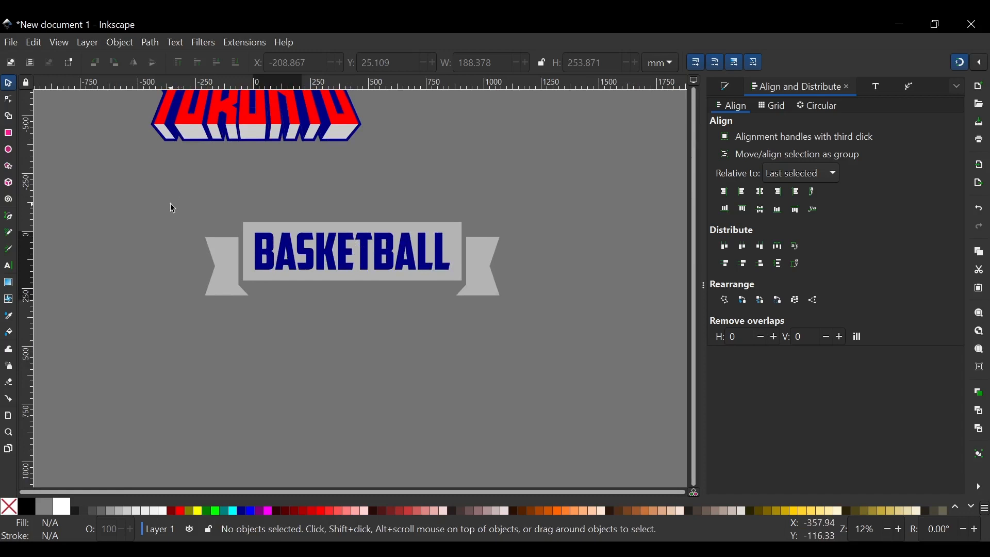
{"action": "scroll", "coordinate": [357, 249], "scroll_direction": "up", "scroll_amount": 1, "text": "ctrl"}
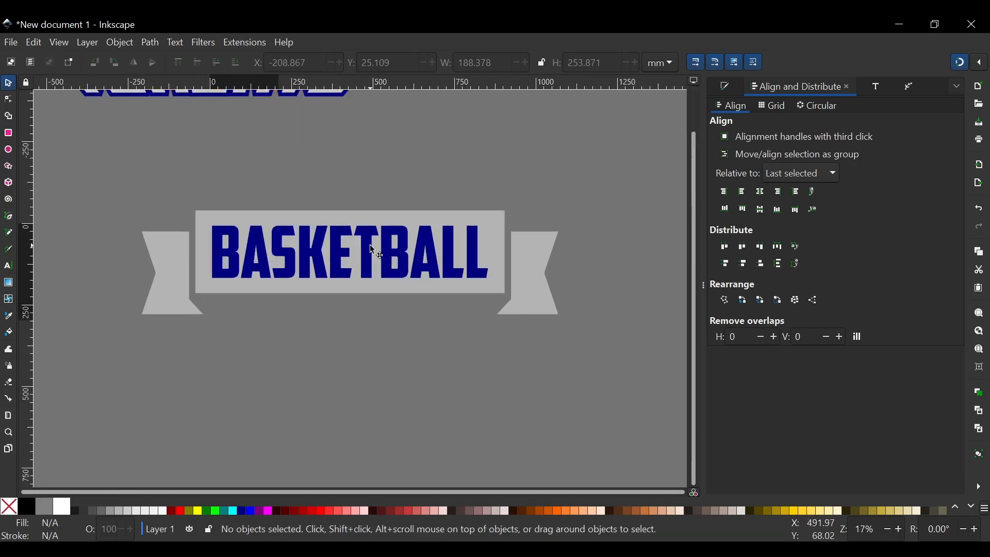
{"action": "left_click", "coordinate": [375, 252]}
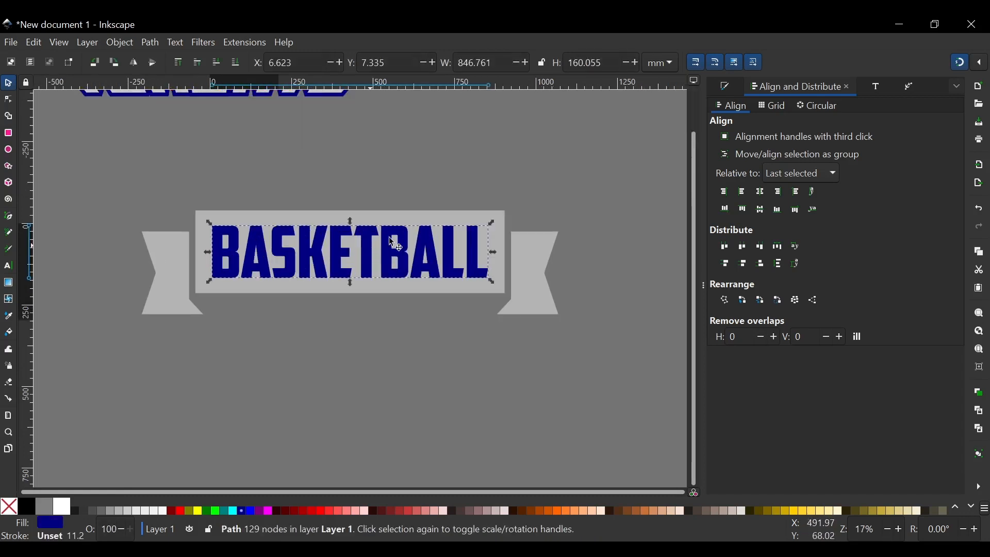
{"action": "left_click", "coordinate": [505, 222], "text": "shift"}
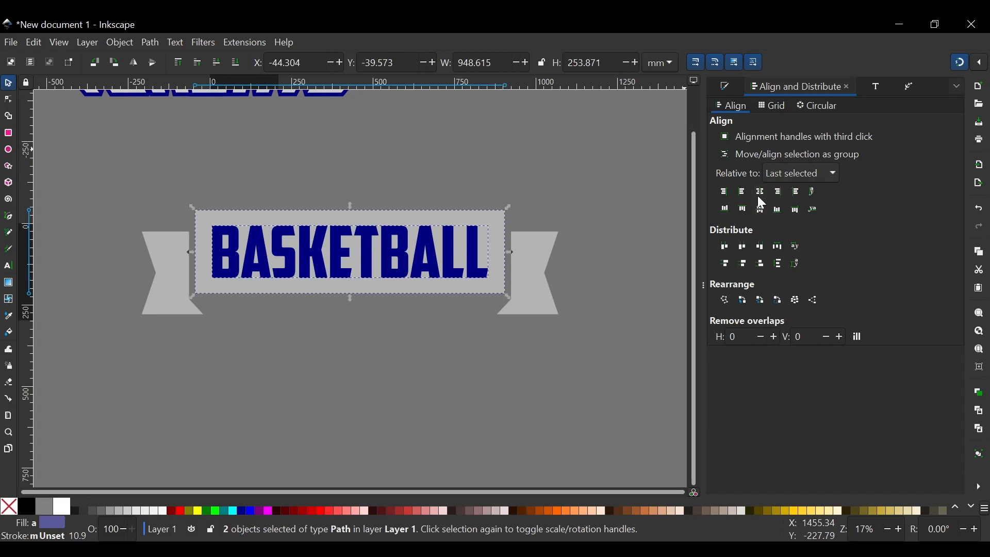
{"action": "left_click", "coordinate": [562, 160]}
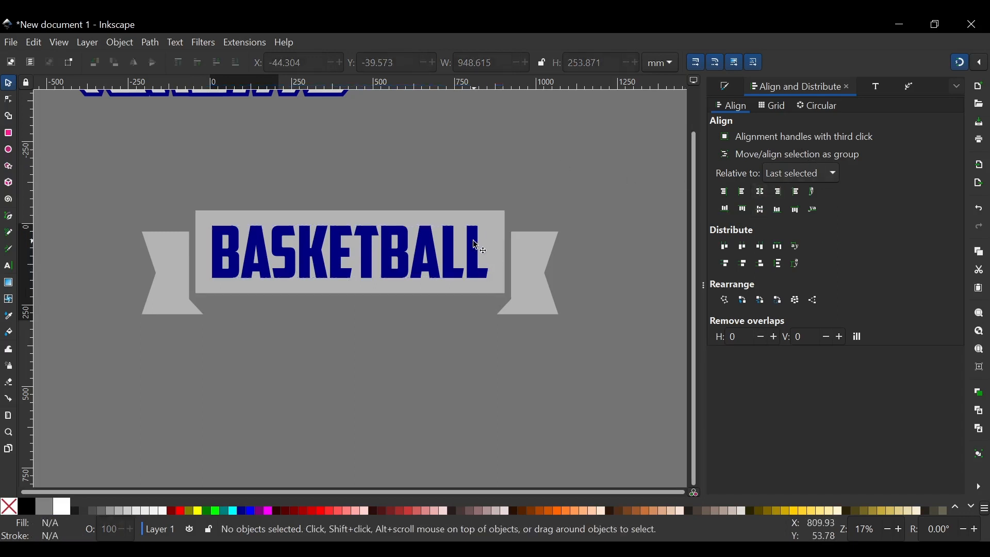
Subtract the BASKETBALL lettering from the main banner rectangle using Difference and decline turning on Sticky Keys.
{"action": "left_click", "coordinate": [478, 247]}
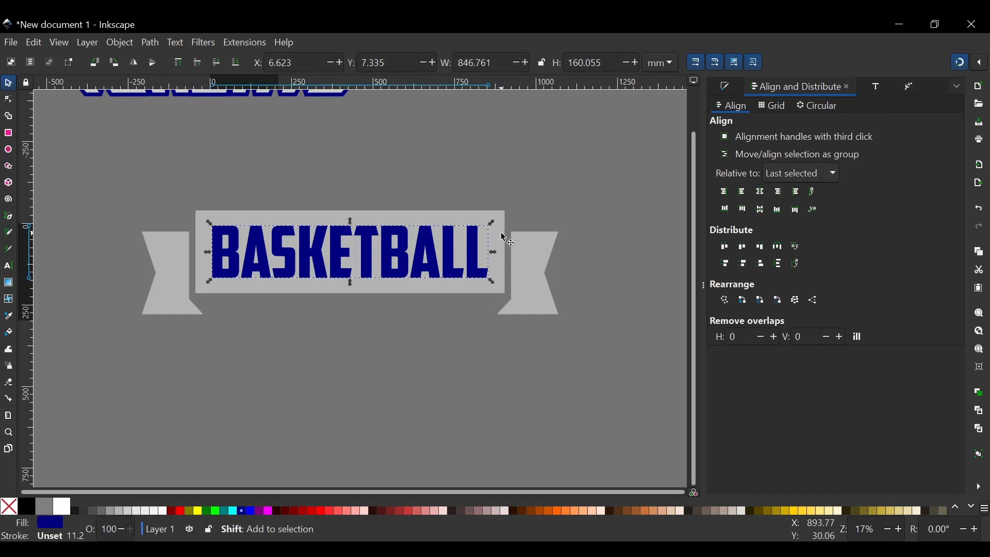
{"action": "left_click", "coordinate": [504, 232], "text": "shift"}
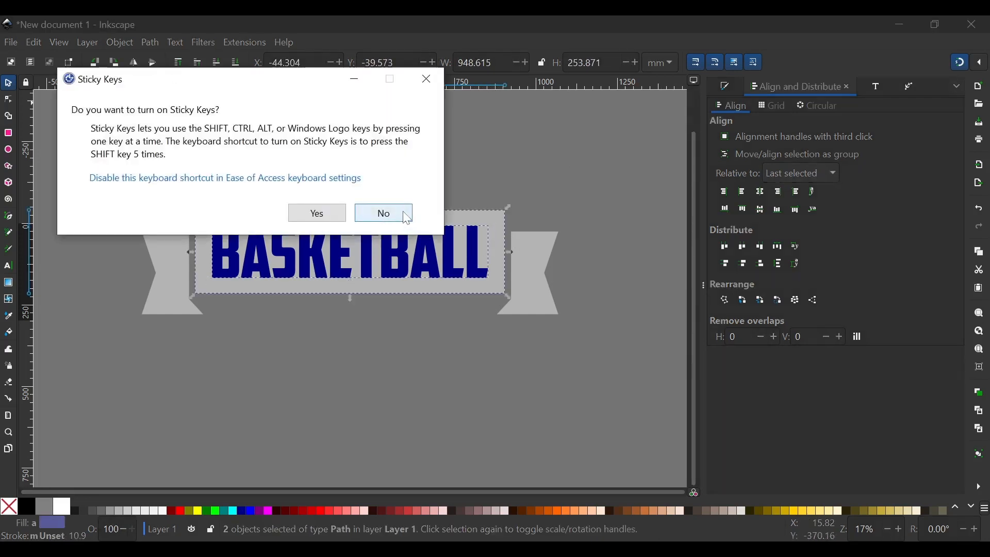
{"action": "left_click", "coordinate": [391, 212]}
{"action": "left_click", "coordinate": [152, 43]}
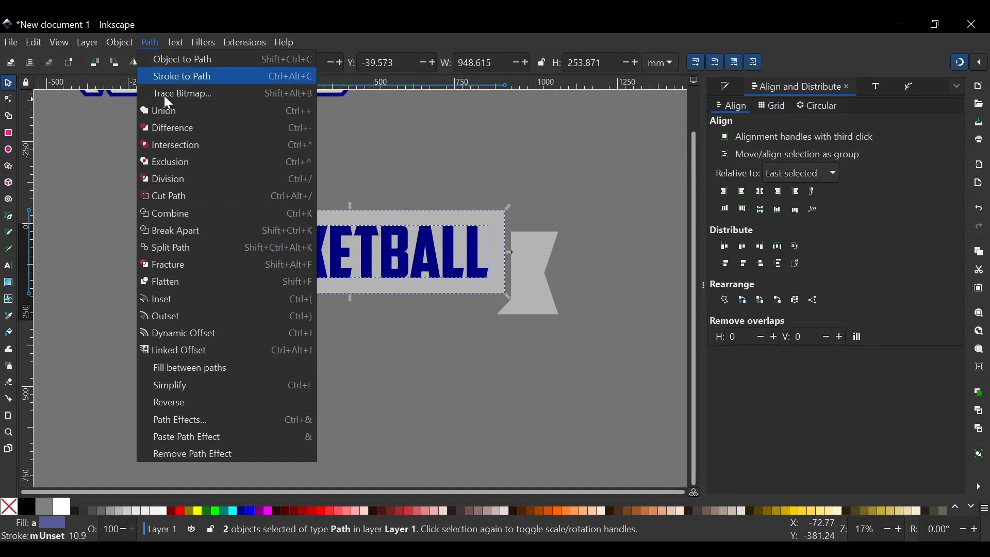
{"action": "left_click", "coordinate": [177, 126]}
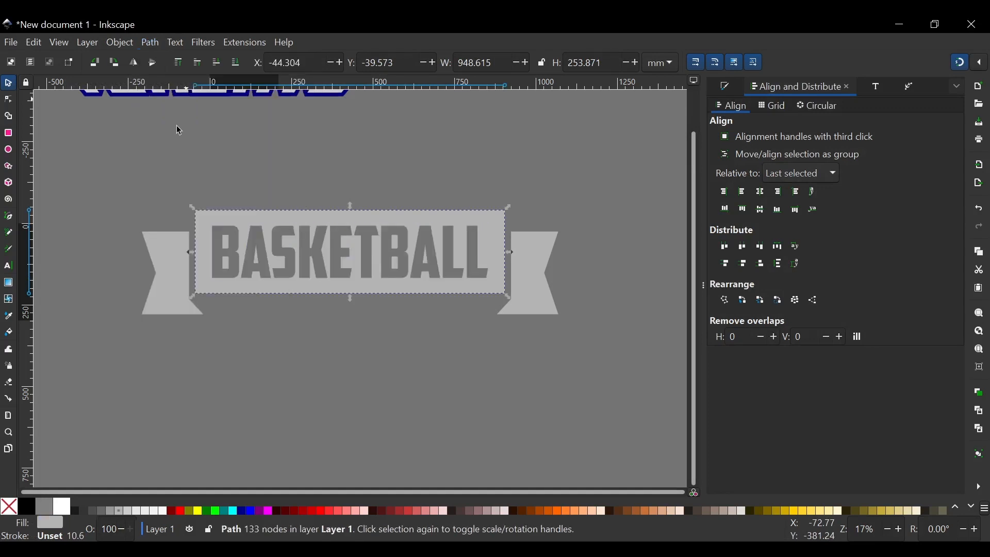
{"action": "left_click", "coordinate": [470, 137]}
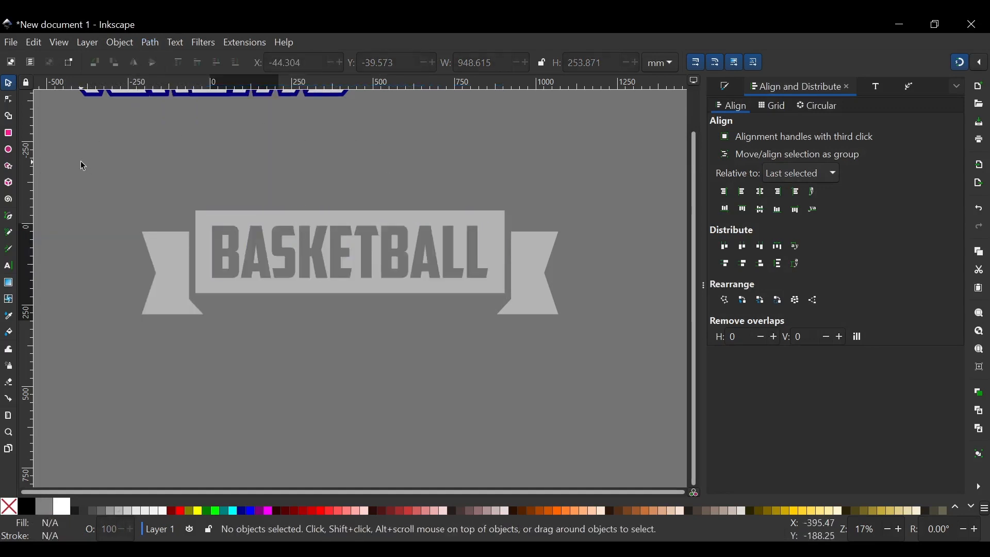
Merge the main banner rectangle and both side tails into one path using Union.
{"action": "left_click_drag", "start_coordinate": [80, 161], "coordinate": [618, 383]}
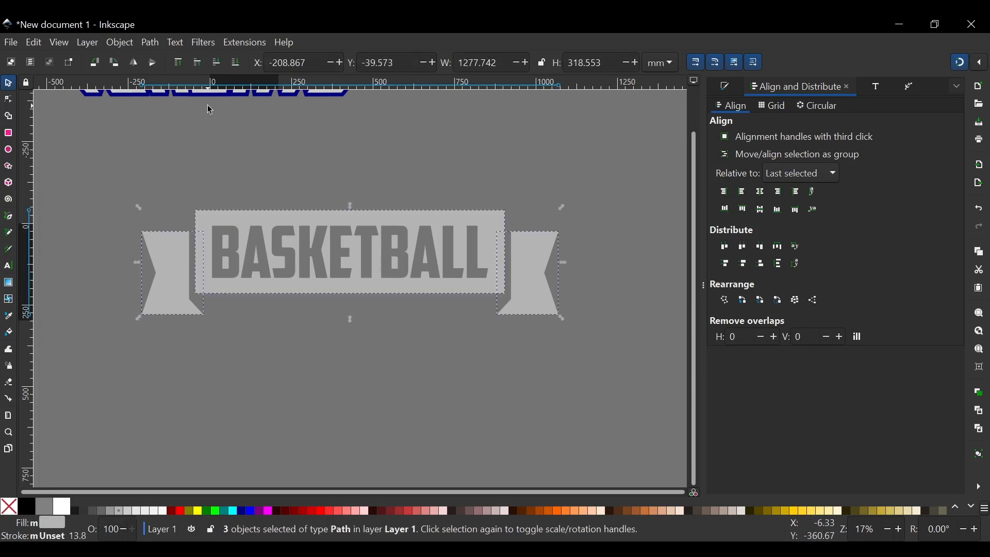
{"action": "left_click", "coordinate": [152, 43]}
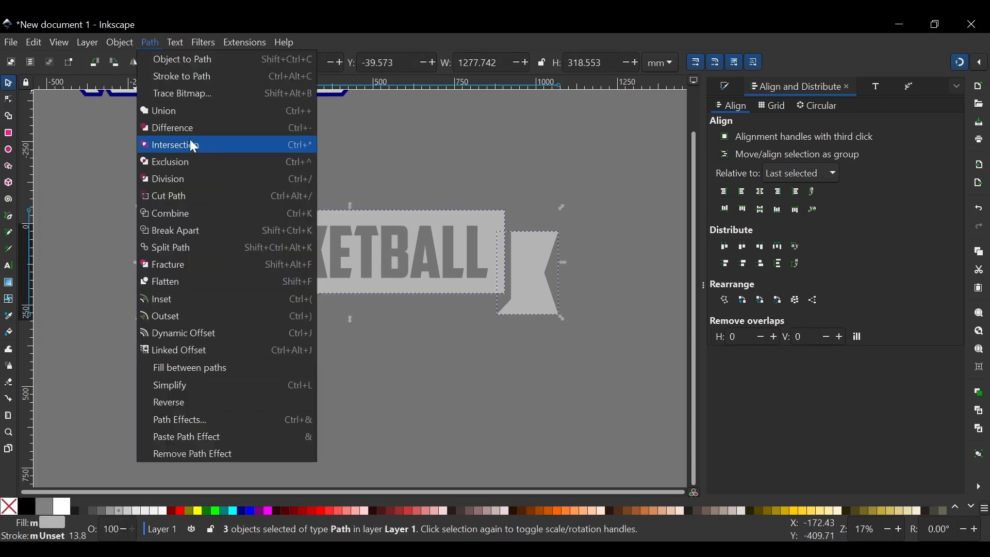
{"action": "left_click", "coordinate": [168, 110]}
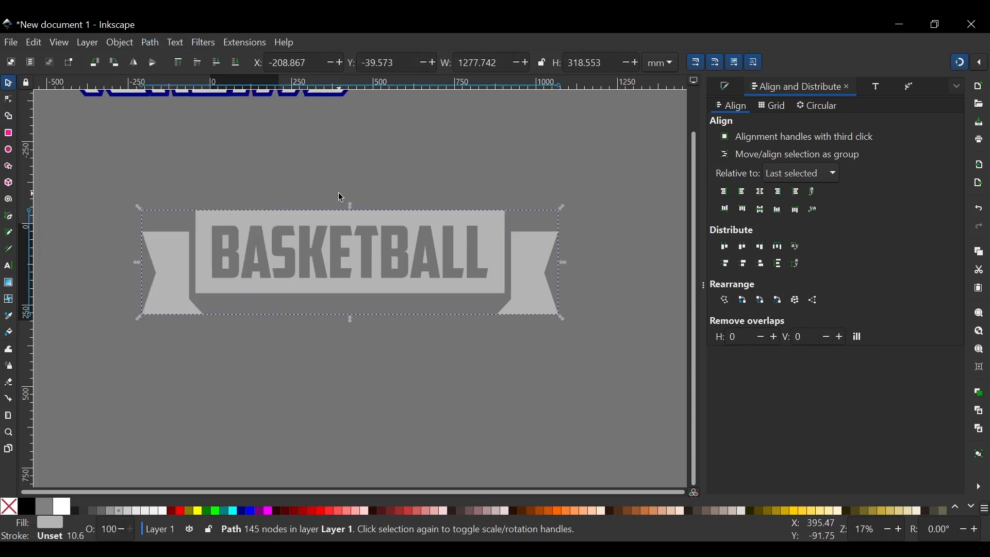
Move the merged banner up toward the TORONTO lettering, to about X 373 mm and Y -643 mm.
{"action": "scroll", "coordinate": [361, 222], "scroll_direction": "up", "scroll_amount": 2}
{"action": "scroll", "coordinate": [378, 252], "scroll_direction": "down", "scroll_amount": 1}
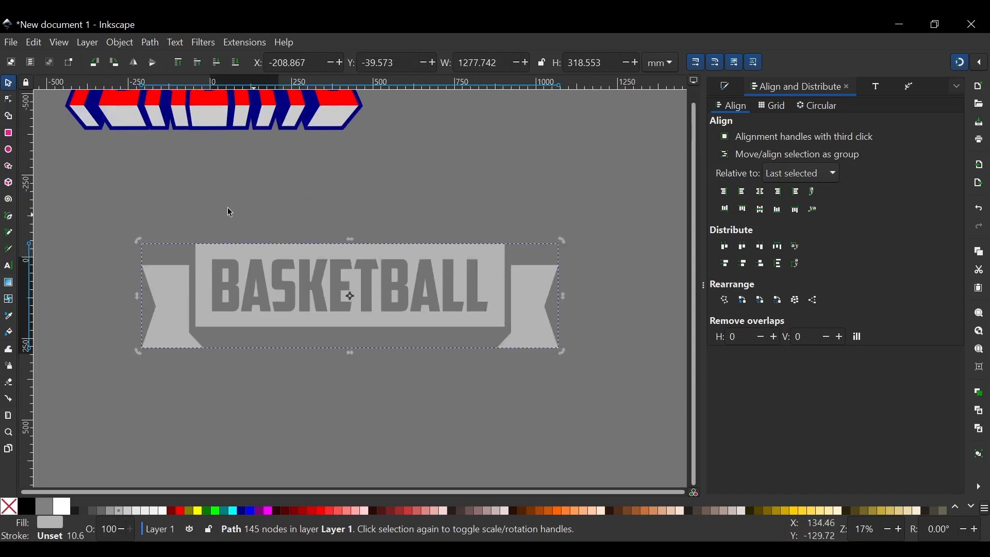
{"action": "left_click", "coordinate": [314, 187]}
{"action": "left_click_drag", "start_coordinate": [330, 258], "coordinate": [562, 114]}
{"action": "scroll", "coordinate": [516, 155], "scroll_direction": "up", "scroll_amount": 3}
{"action": "left_click_drag", "start_coordinate": [513, 166], "coordinate": [480, 117]}
Draw a black circle about 566 mm in diameter in the empty canvas area and move it to about X 210 mm, Y 46 mm.
{"action": "scroll", "coordinate": [305, 208], "scroll_direction": "down", "scroll_amount": 3}
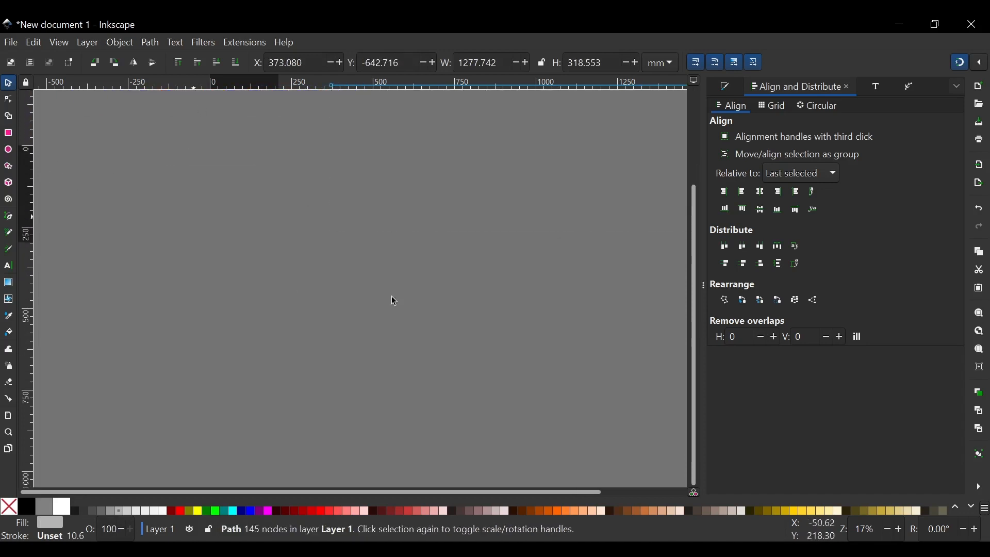
{"action": "left_click", "coordinate": [9, 153]}
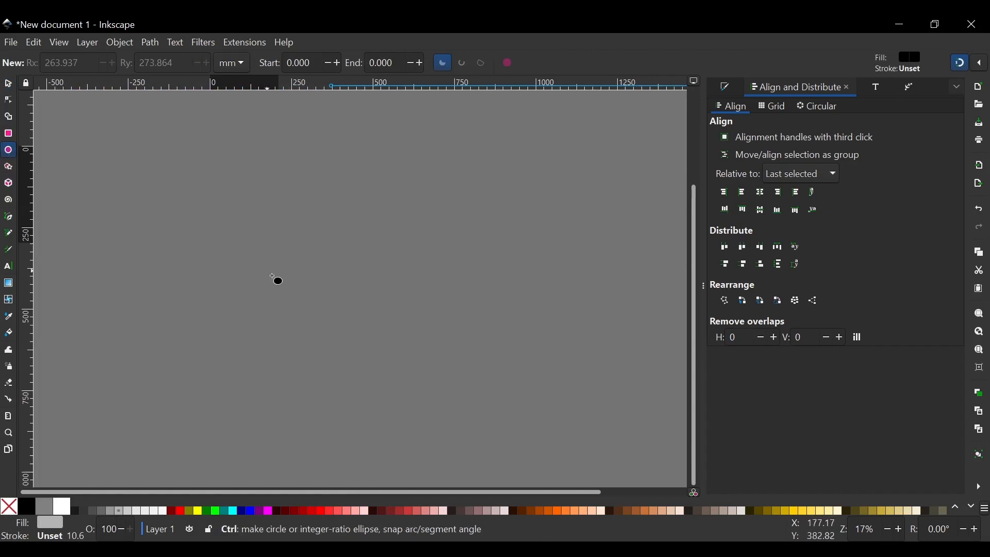
{"action": "left_click_drag", "start_coordinate": [334, 256], "coordinate": [442, 346]}
{"action": "left_click", "coordinate": [7, 84]}
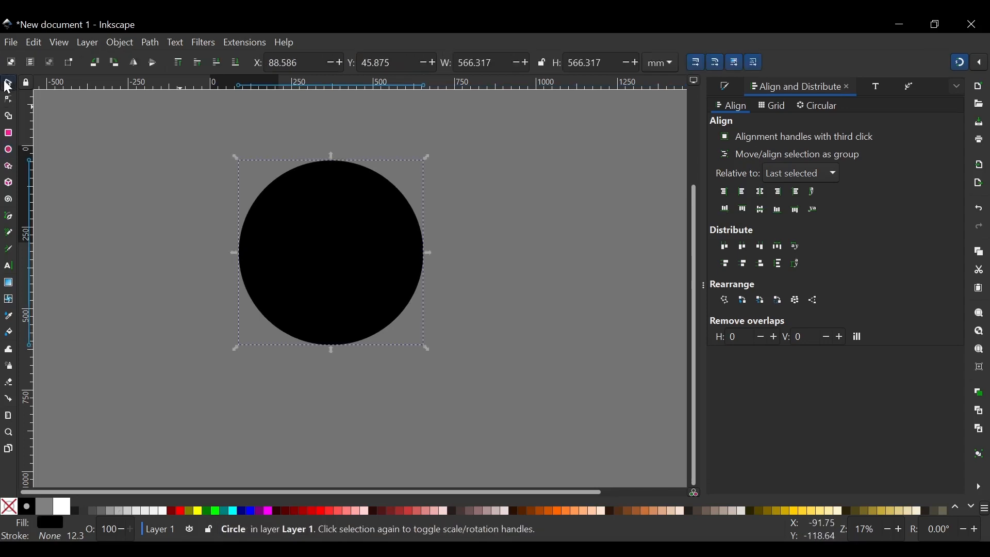
{"action": "left_click_drag", "start_coordinate": [374, 228], "coordinate": [385, 236]}
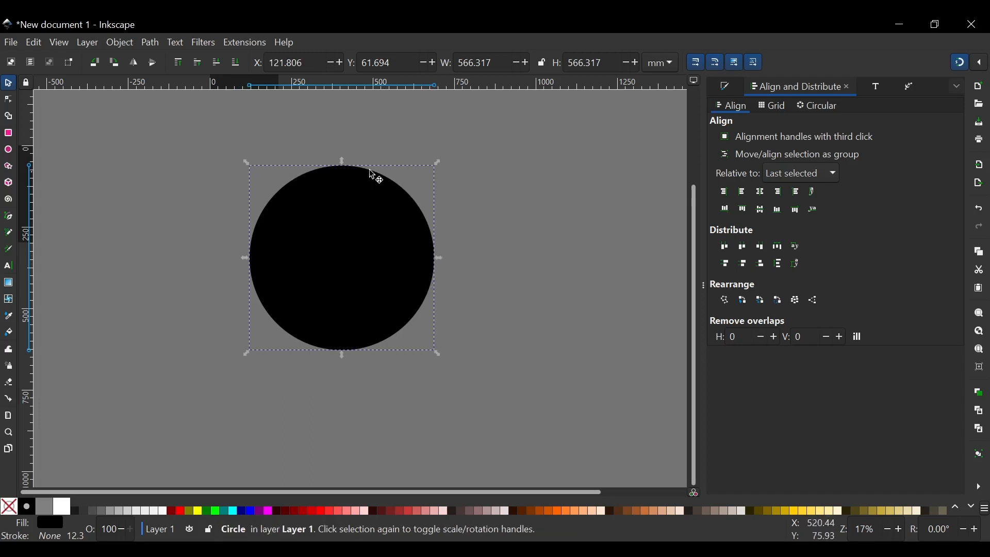
{"action": "left_click_drag", "start_coordinate": [386, 210], "coordinate": [389, 243]}
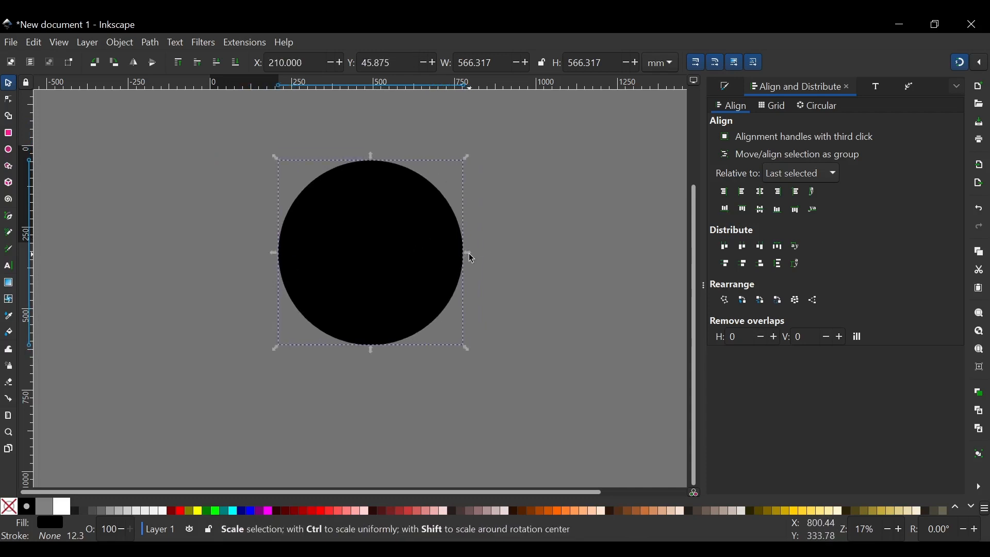
Narrow the black circle horizontally into an ellipse about 547 mm wide.
{"action": "left_click_drag", "start_coordinate": [468, 253], "coordinate": [467, 253]}
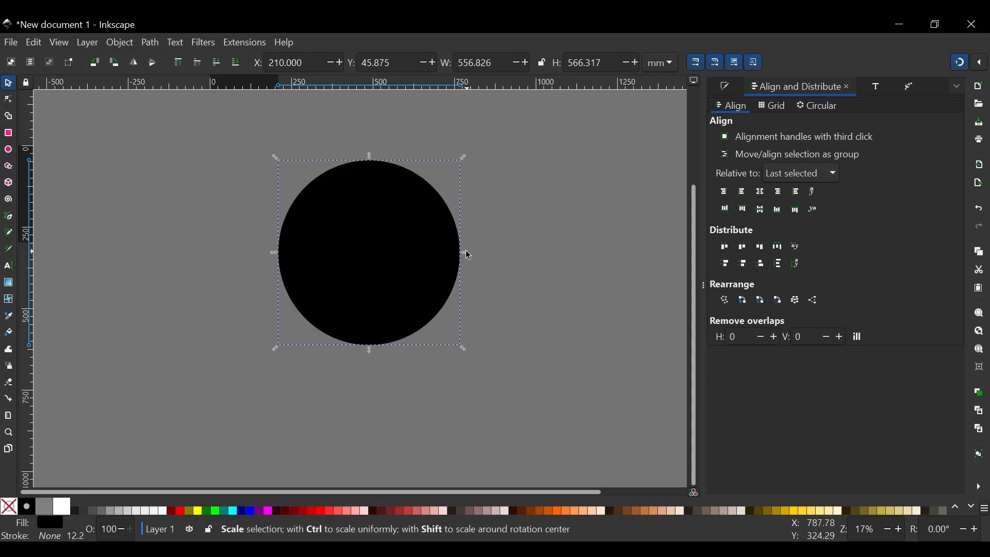
{"action": "left_click_drag", "start_coordinate": [467, 254], "coordinate": [463, 252]}
{"action": "left_click", "coordinate": [510, 202]}
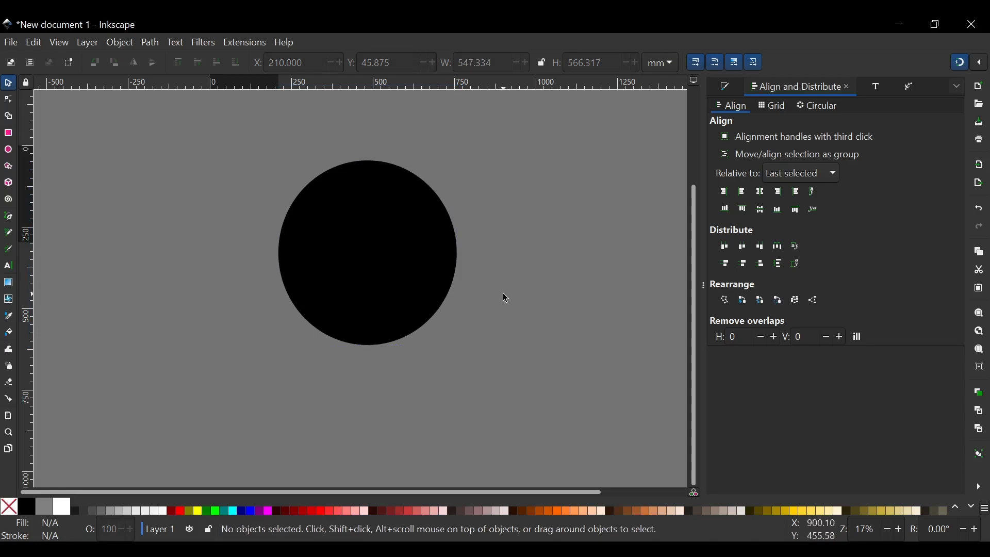
Fill the ellipse with white, trying black in between, and activate the Pen tool.
{"action": "left_click", "coordinate": [380, 244]}
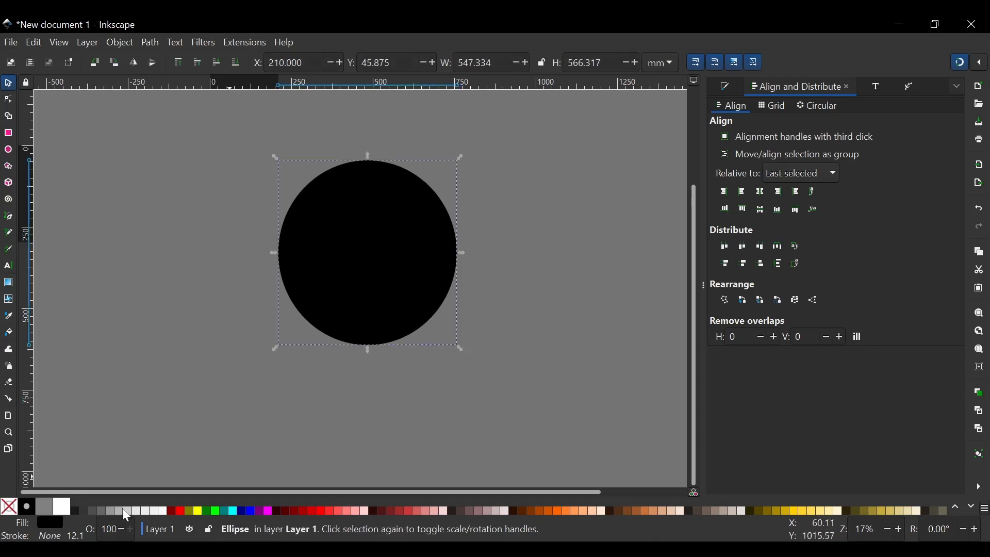
{"action": "left_click", "coordinate": [62, 511]}
{"action": "key", "text": "ctrl+z"}
{"action": "left_click", "coordinate": [71, 508]}
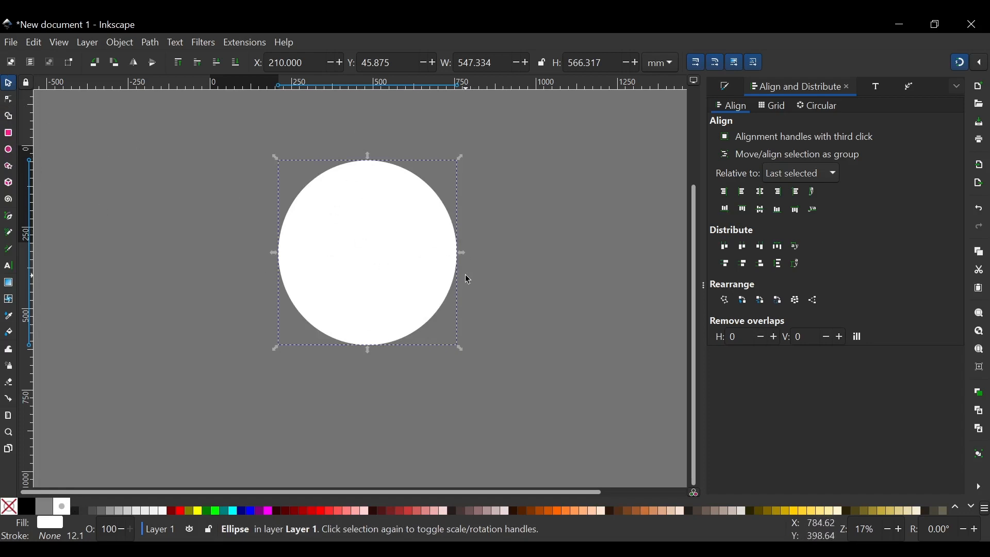
{"action": "key", "text": "b"}
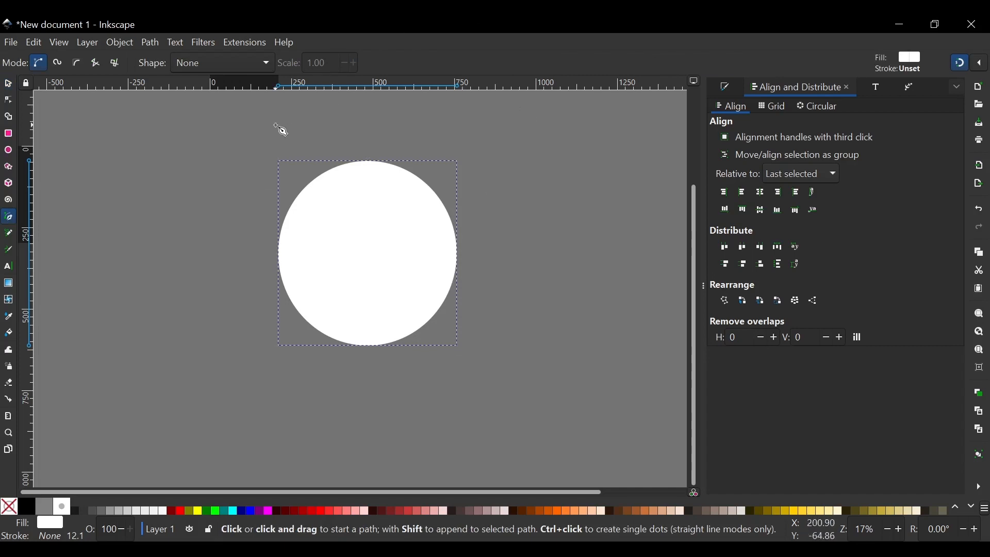
{"action": "left_click", "coordinate": [28, 509]}
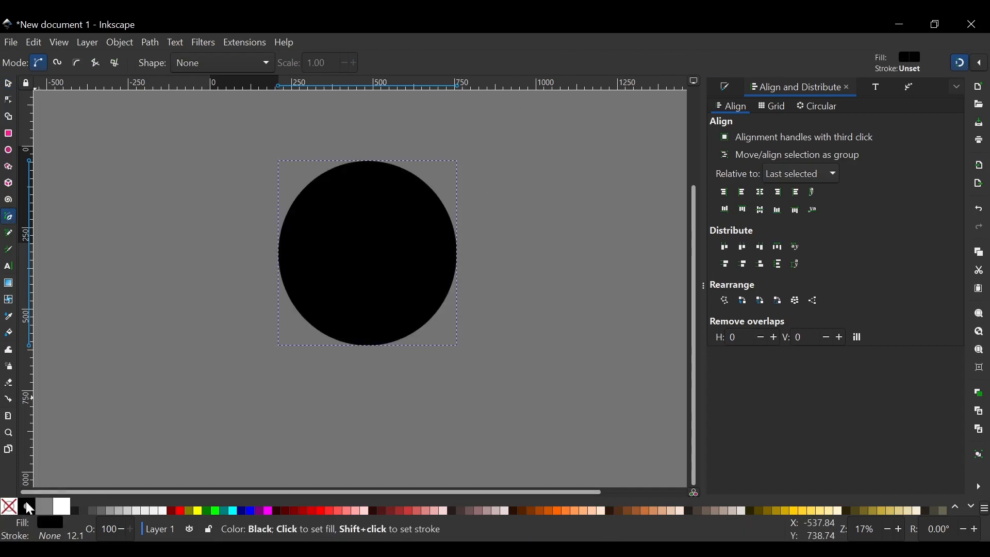
{"action": "left_click", "coordinate": [68, 508]}
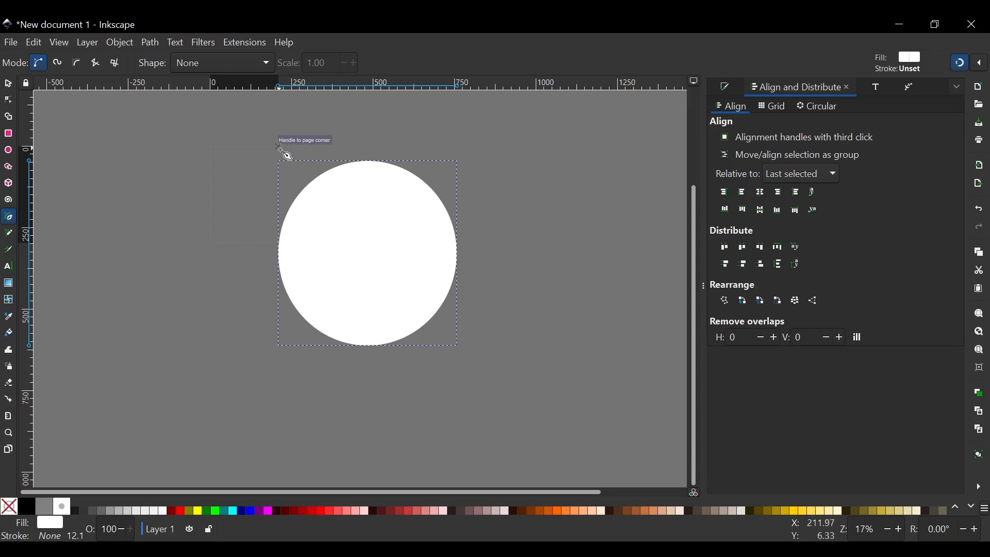
Draw a curved two-segment path from outside the ellipse's upper-left edge through its interior and out past its lower-left edge.
{"action": "left_click", "coordinate": [298, 177]}
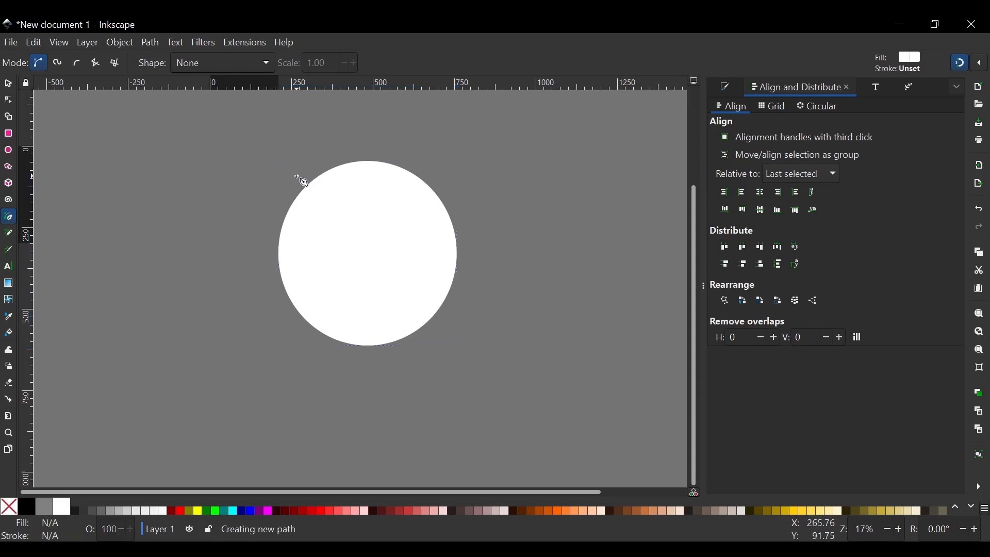
{"action": "left_click_drag", "start_coordinate": [351, 250], "coordinate": [340, 308]}
{"action": "key", "text": "Return"}
{"action": "left_click", "coordinate": [352, 251]}
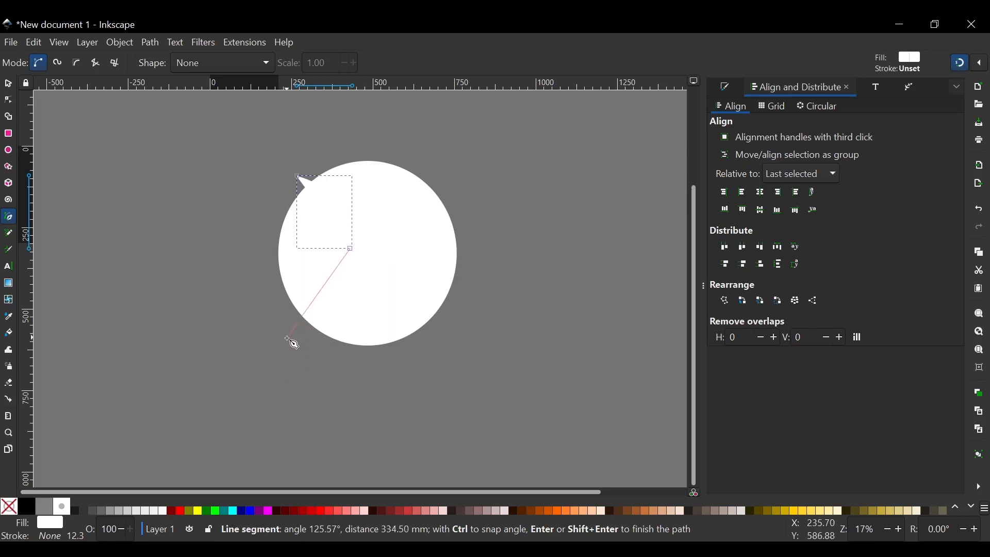
{"action": "mouse_move", "coordinate": [288, 342]}
{"action": "left_mouse_down"}
{"action": "mouse_move", "coordinate": [307, 389]}
{"action": "mouse_move", "coordinate": [283, 416]}
{"action": "left_mouse_up"}
{"action": "key", "text": "Return"}
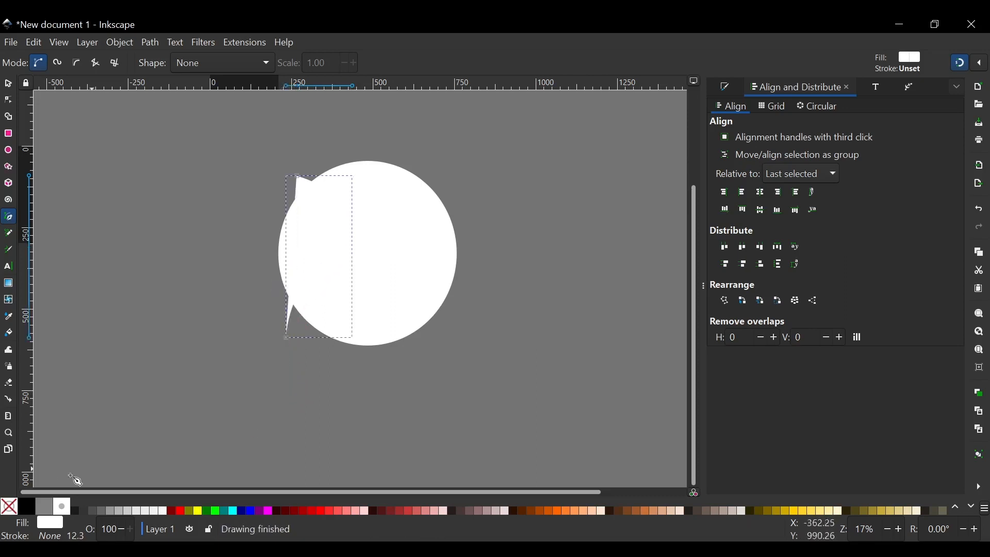
Give the curved path a black stroke and no fill, trying a black fill in between.
{"action": "left_click", "coordinate": [22, 503]}
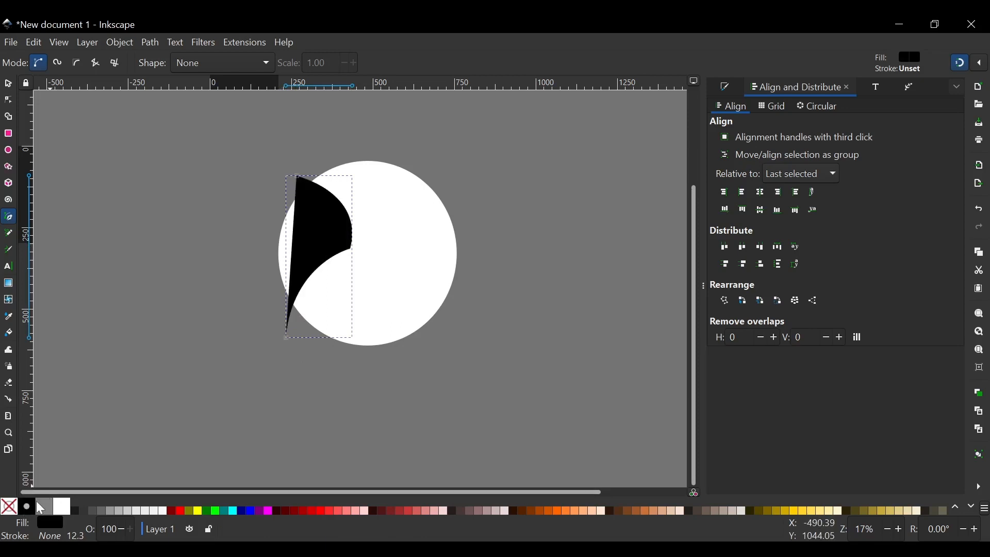
{"action": "left_click", "coordinate": [35, 507], "text": "shift"}
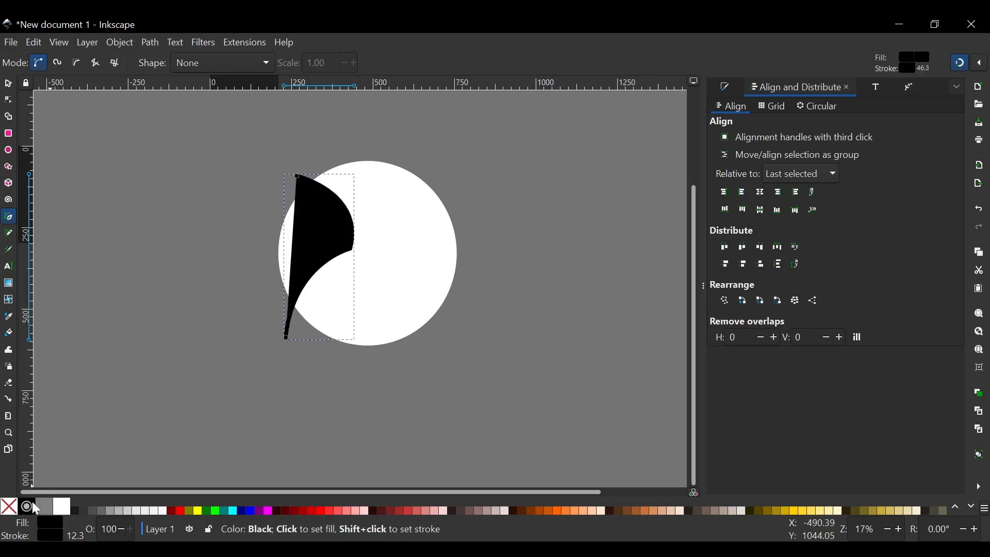
{"action": "left_click", "coordinate": [6, 508]}
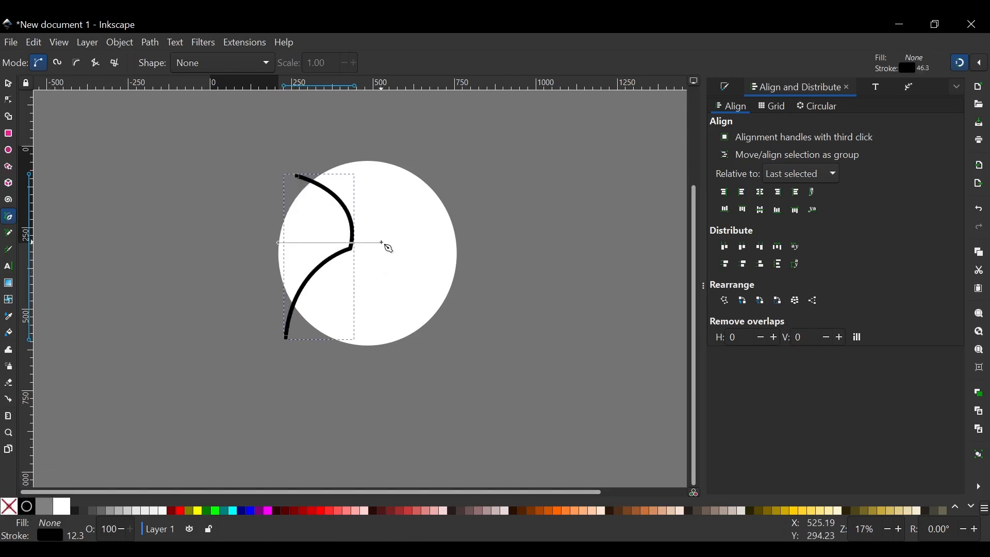
{"action": "left_click", "coordinate": [9, 84]}
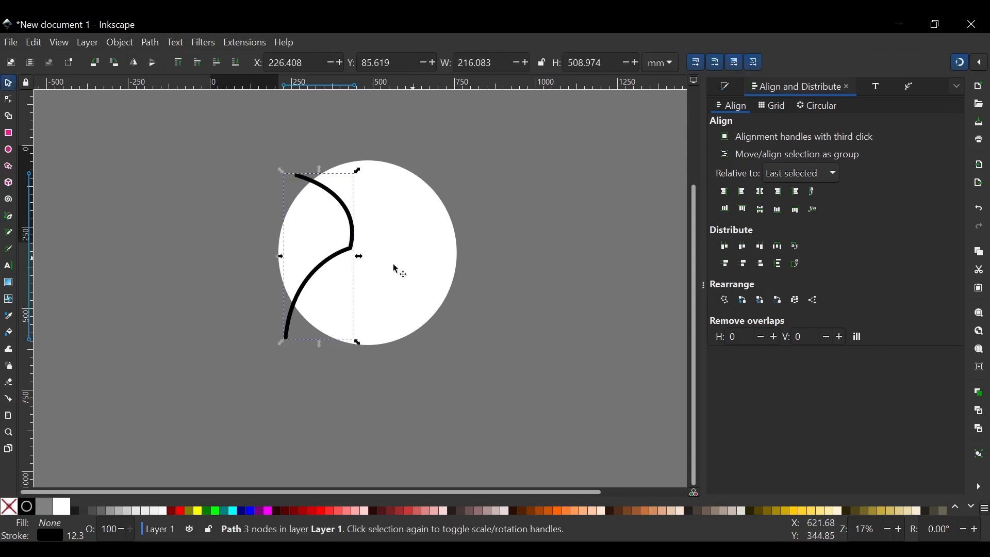
Delete the middle corner node of the curved path so it becomes one continuous S-curve between its two ends.
{"action": "key", "text": "n"}
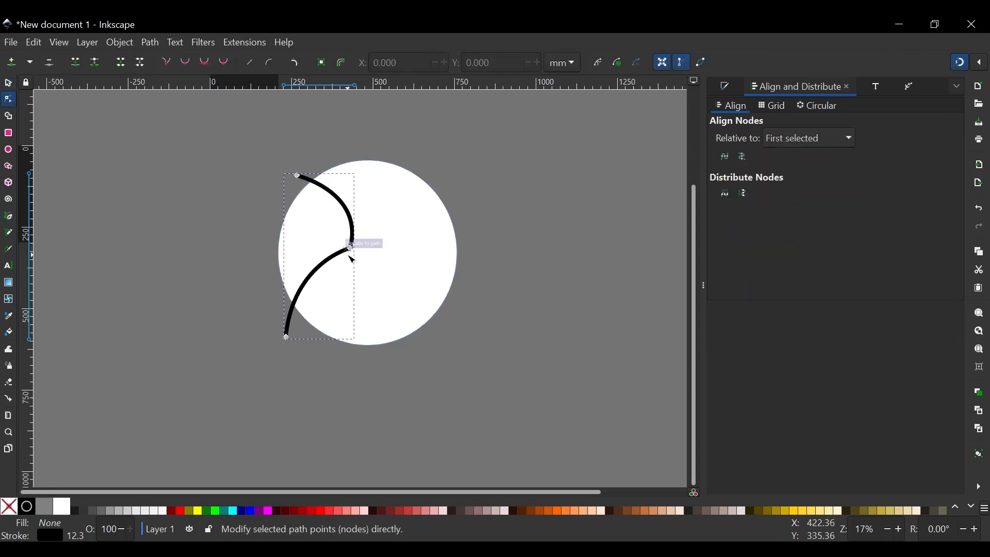
{"action": "scroll", "coordinate": [353, 260], "scroll_direction": "up", "scroll_amount": 3}
{"action": "left_click", "coordinate": [356, 238]}
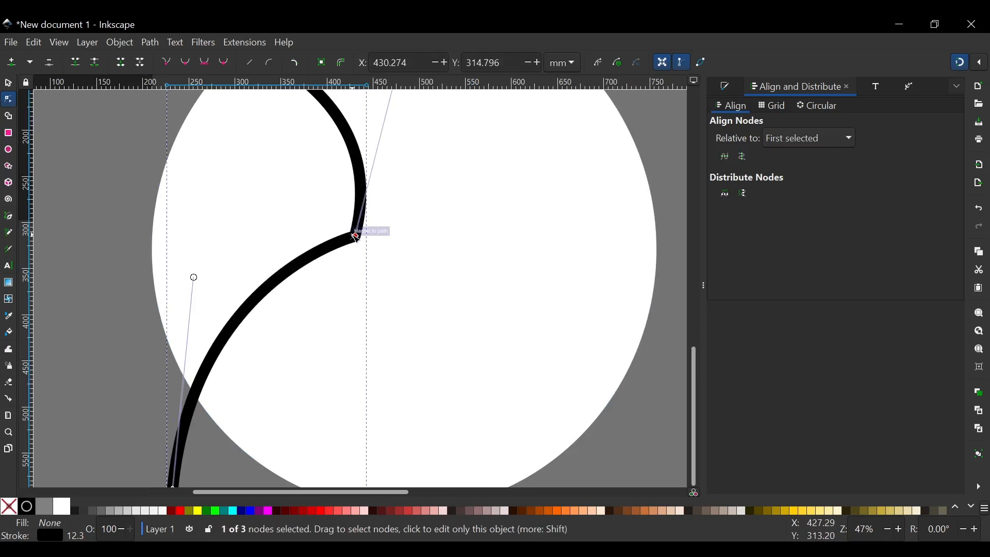
{"action": "key", "text": "Delete"}
{"action": "scroll", "coordinate": [265, 217], "scroll_direction": "down", "scroll_amount": 1}
{"action": "scroll", "coordinate": [265, 216], "scroll_direction": "up", "scroll_amount": 1}
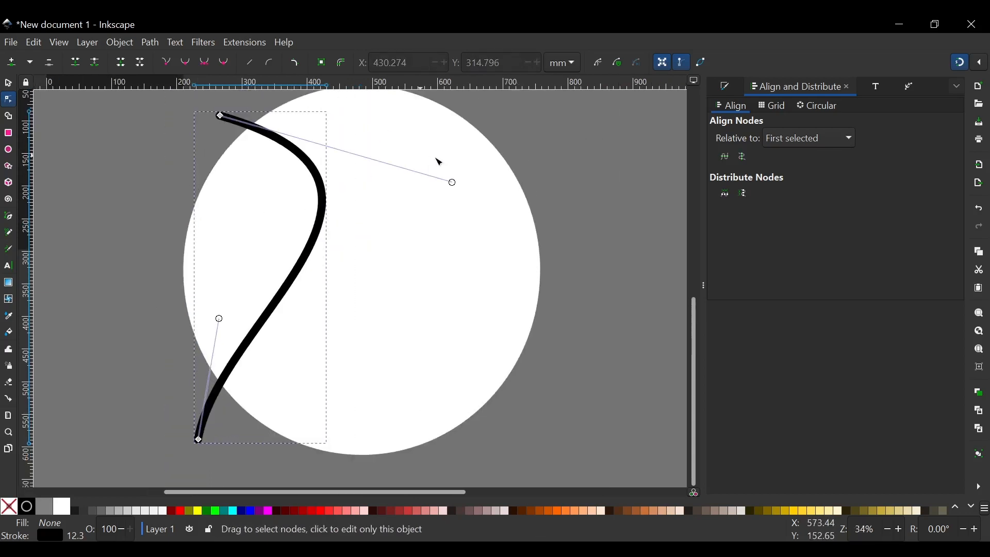
Reshape the S-curve by moving its upper end node to about X 278 mm, Y 80 mm and adjusting both end nodes' curve handles.
{"action": "scroll", "coordinate": [342, 193], "scroll_direction": "up", "scroll_amount": 1}
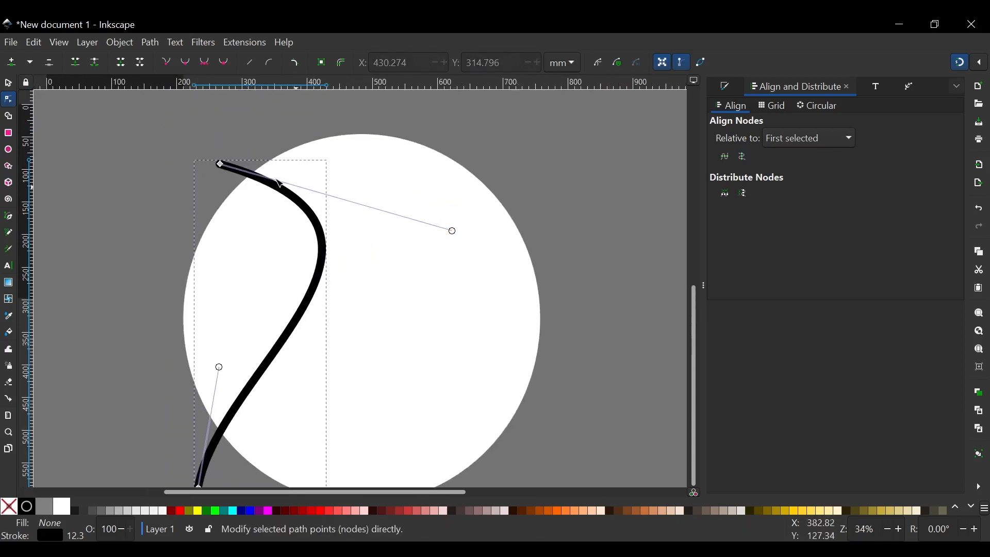
{"action": "left_click_drag", "start_coordinate": [221, 164], "coordinate": [230, 156]}
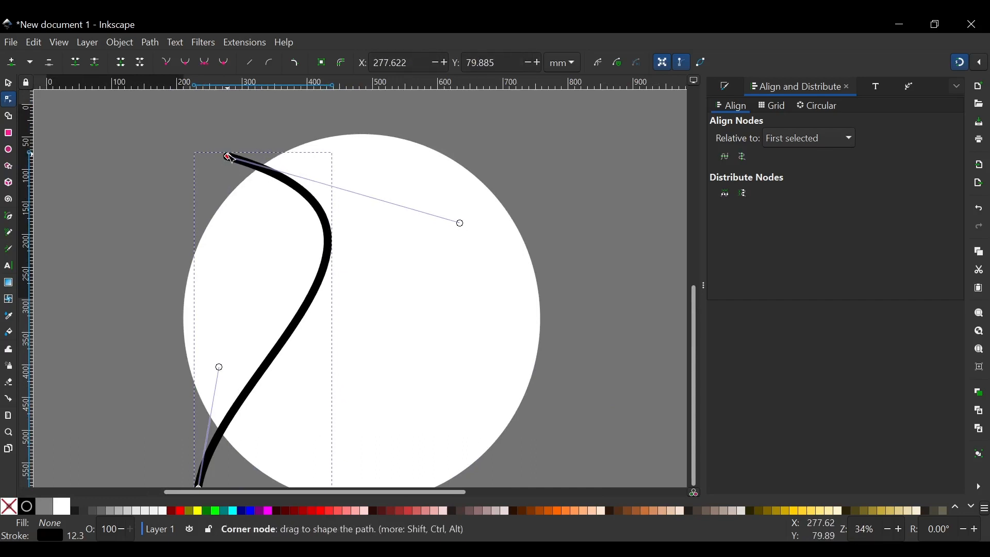
{"action": "left_click_drag", "start_coordinate": [462, 225], "coordinate": [464, 264]}
{"action": "scroll", "coordinate": [467, 266], "scroll_direction": "down", "scroll_amount": 2}
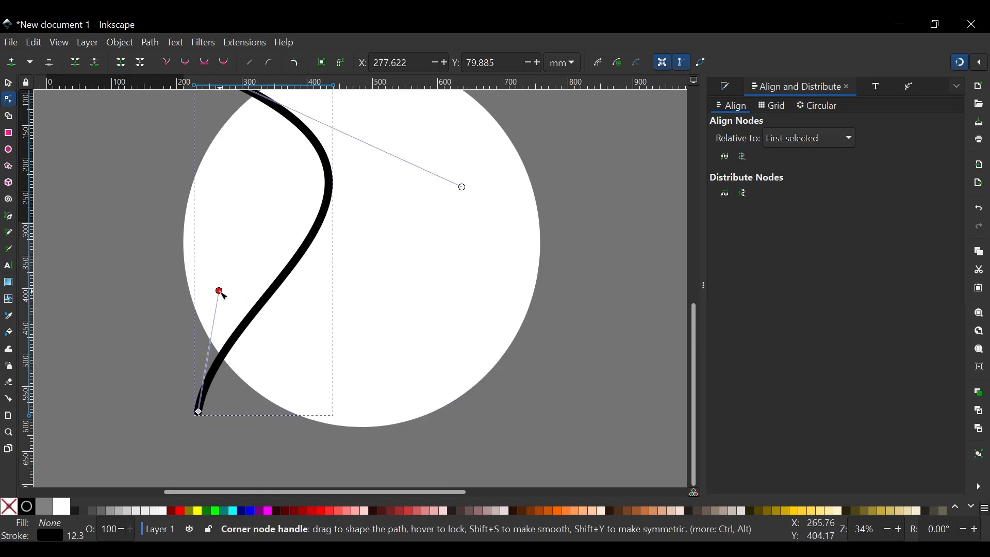
{"action": "left_click_drag", "start_coordinate": [221, 293], "coordinate": [220, 274]}
{"action": "key", "text": "minus"}
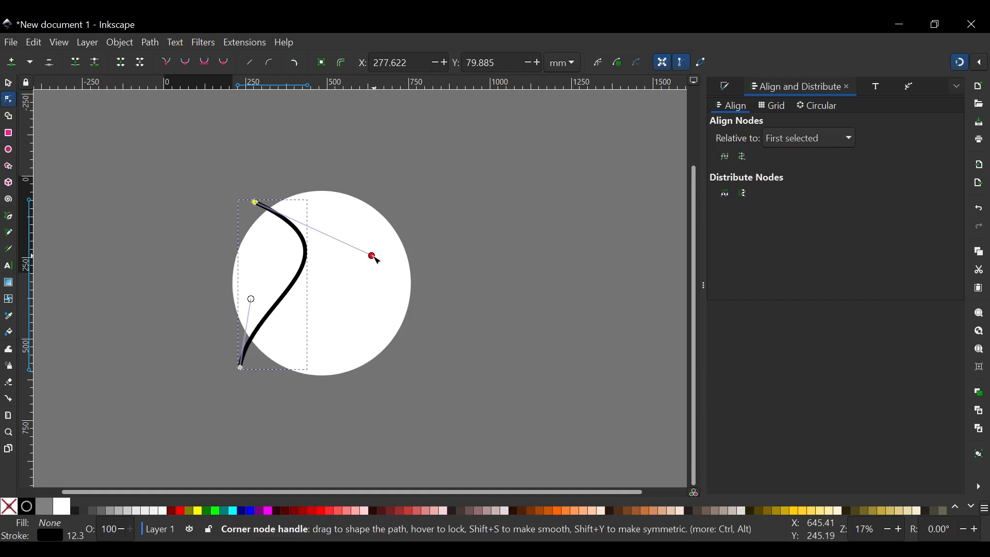
{"action": "mouse_move", "coordinate": [376, 258]}
{"action": "left_mouse_down"}
{"action": "mouse_move", "coordinate": [361, 252]}
{"action": "mouse_move", "coordinate": [364, 240]}
{"action": "mouse_move", "coordinate": [375, 243]}
{"action": "left_mouse_up"}
{"action": "left_click", "coordinate": [10, 86]}
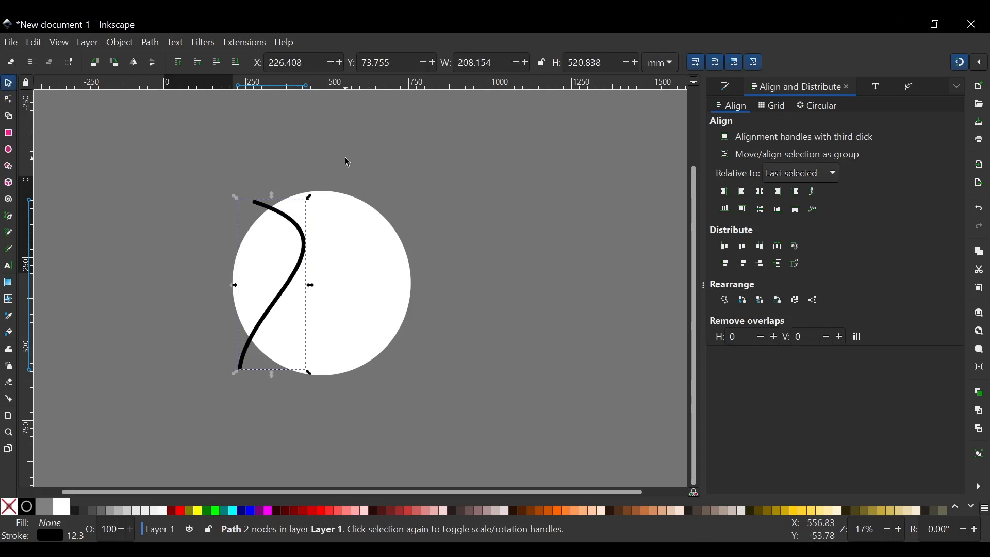
Duplicate the S-curve, flip the copy horizontally and move it across the ellipse to about X 521 mm at the same height.
{"action": "left_click", "coordinate": [137, 67]}
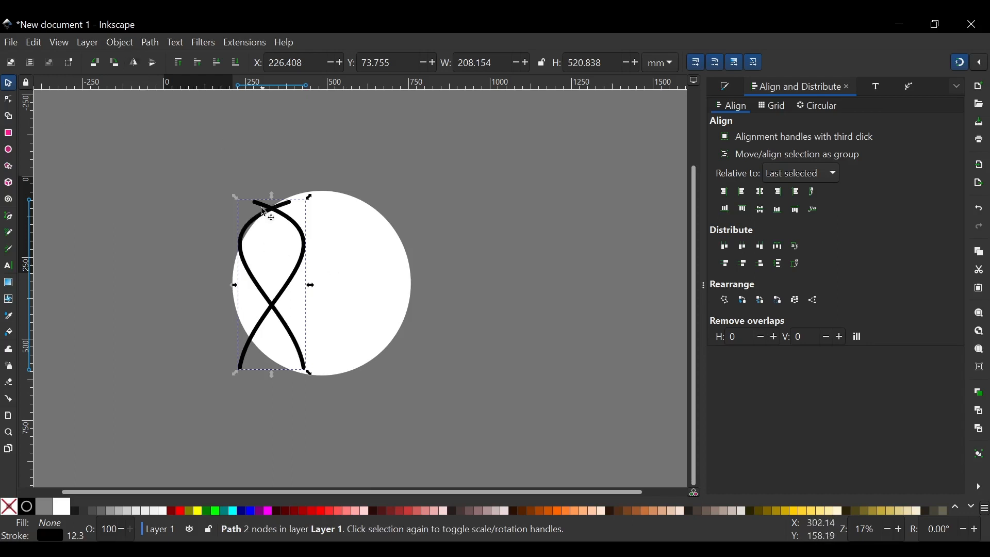
{"action": "left_click_drag", "start_coordinate": [243, 231], "coordinate": [341, 242]}
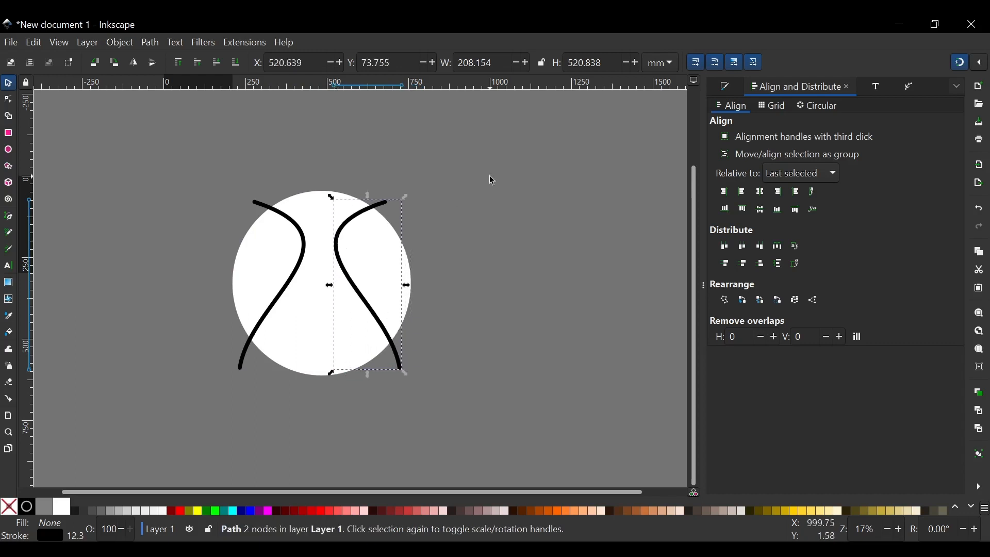
{"action": "left_click", "coordinate": [377, 176]}
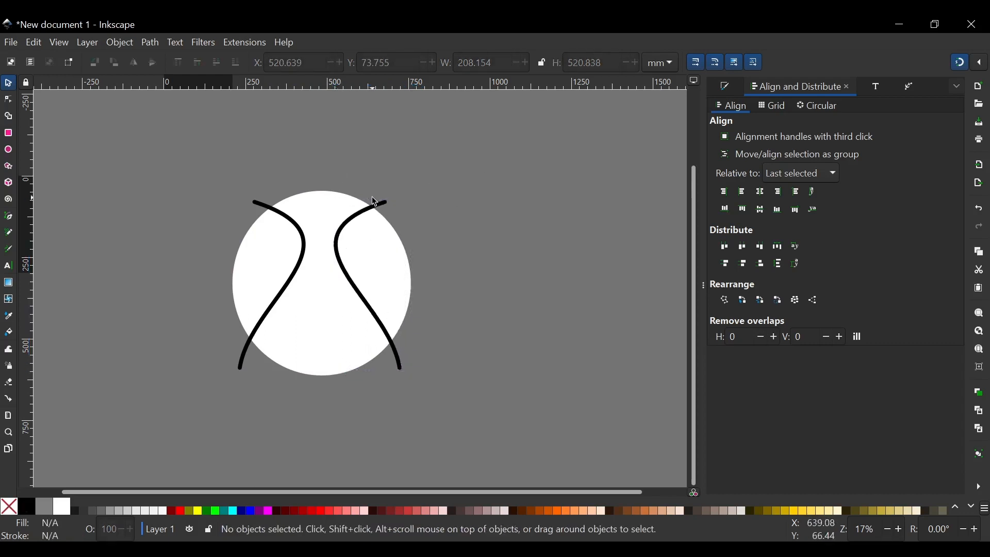
Centre the two mirrored S-curves on a common horizontal axis and group them.
{"action": "left_click", "coordinate": [377, 211]}
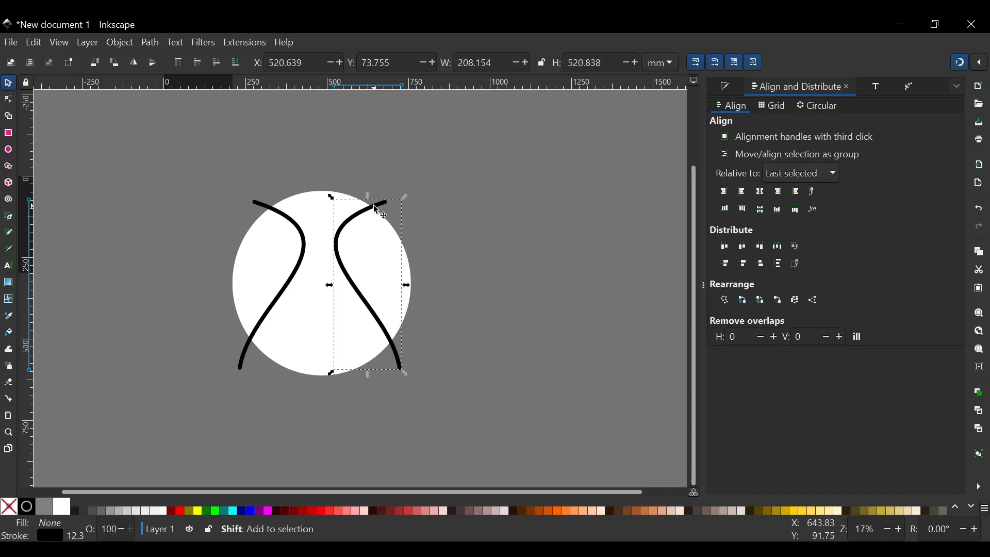
{"action": "left_click", "coordinate": [269, 208], "text": "shift"}
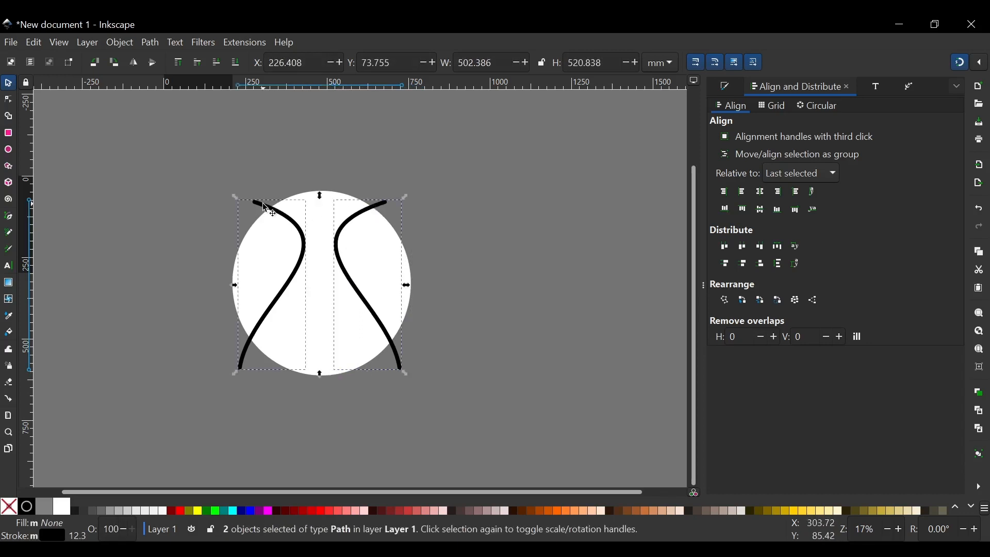
{"action": "left_click", "coordinate": [761, 209]}
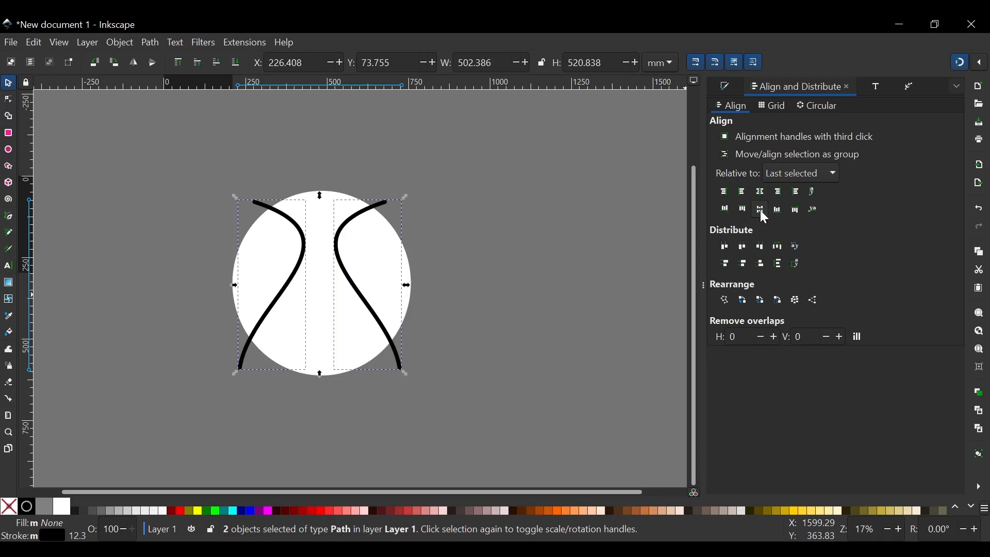
{"action": "key", "text": "ctrl+g"}
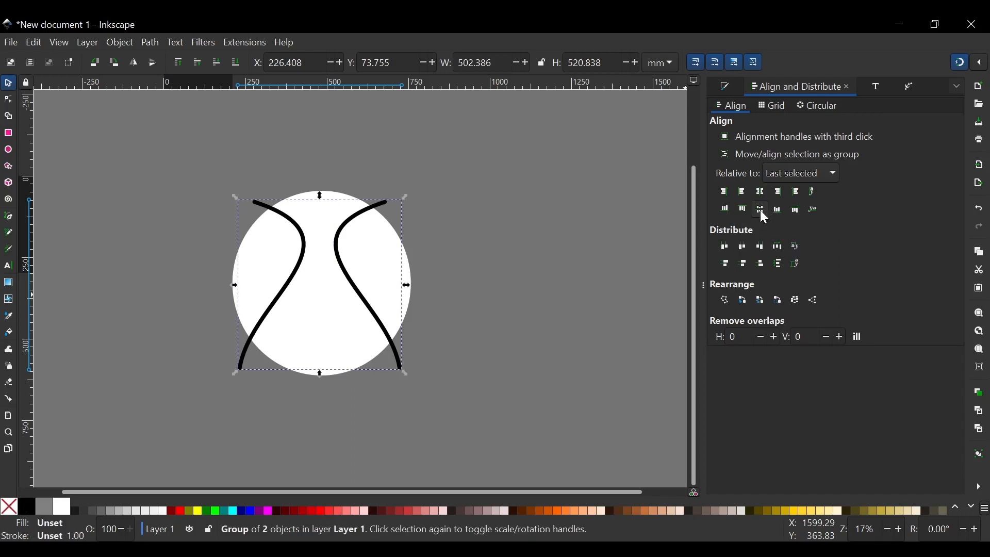
Centre the grouped S-curves on the white ellipse's vertical axis, relative to the last selected object, and clear the selection.
{"action": "left_click", "coordinate": [331, 288], "text": "shift"}
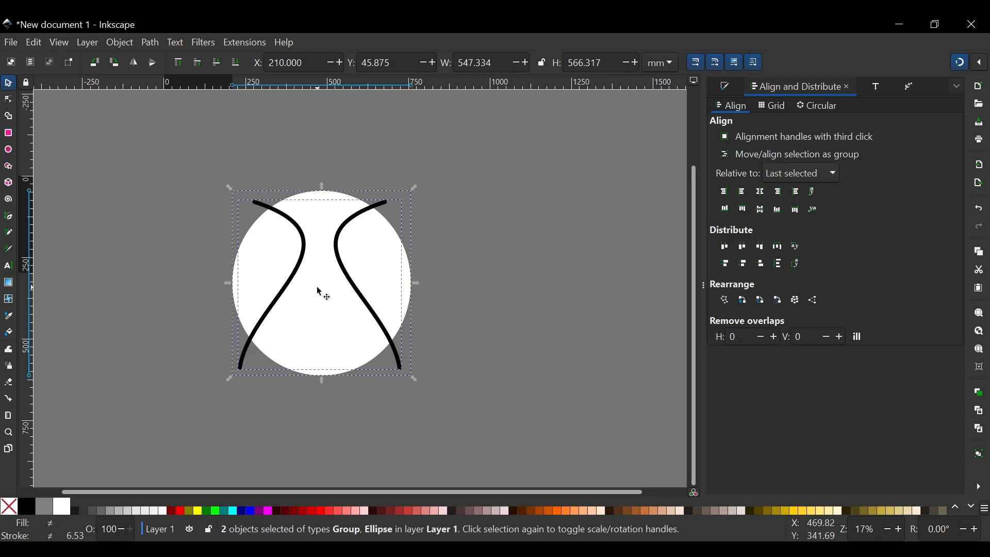
{"action": "left_click", "coordinate": [762, 193]}
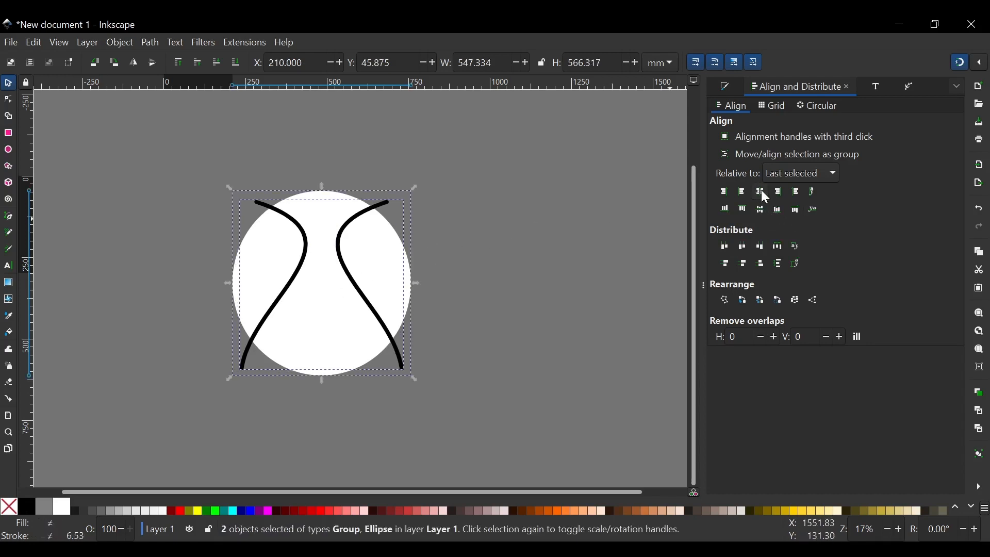
{"action": "left_click", "coordinate": [428, 205]}
Draw a vertical straight line about 797 mm long through the ellipse's centre, extending beyond its upper and lower edges, with the Pen tool.
{"action": "key", "text": "b"}
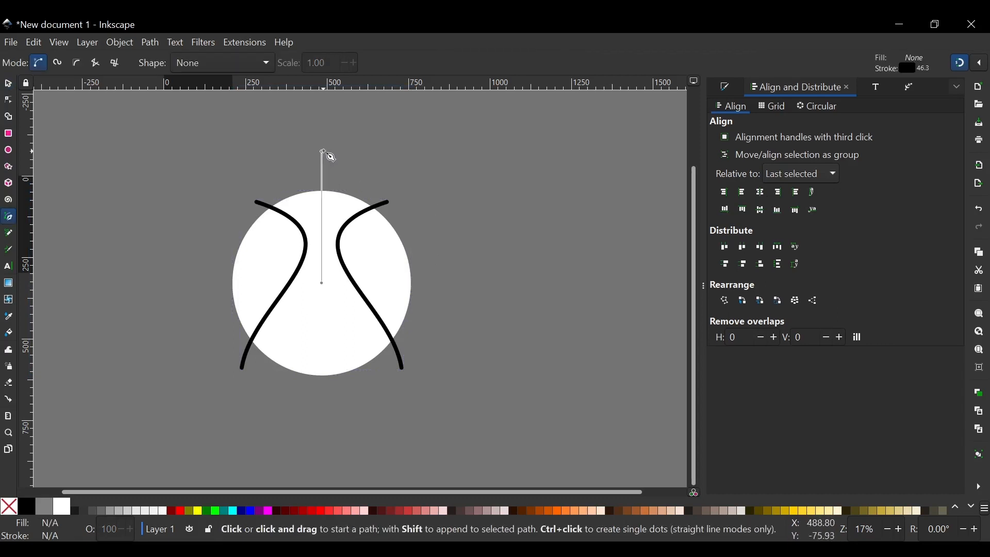
{"action": "left_click", "coordinate": [323, 150]}
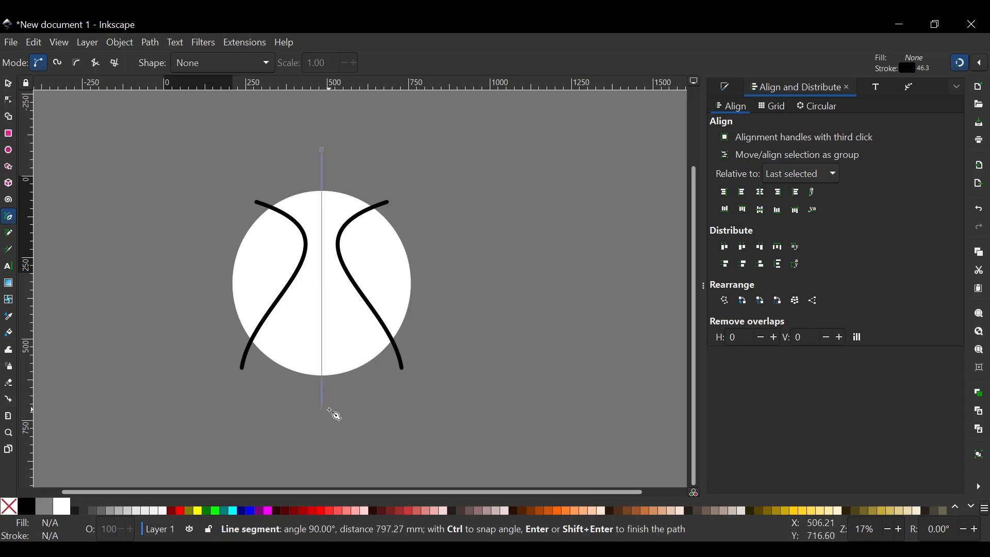
{"action": "double_click", "coordinate": [331, 411]}
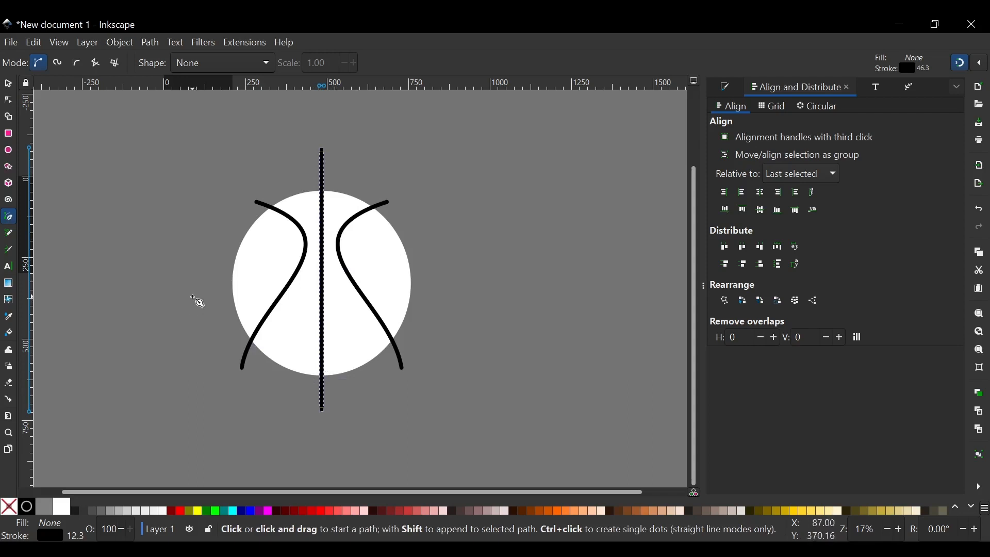
Draw an upward-arched curve about 849 mm wide and 255 mm high across the ellipse, with both ends outside its sides.
{"action": "left_click", "coordinate": [191, 297]}
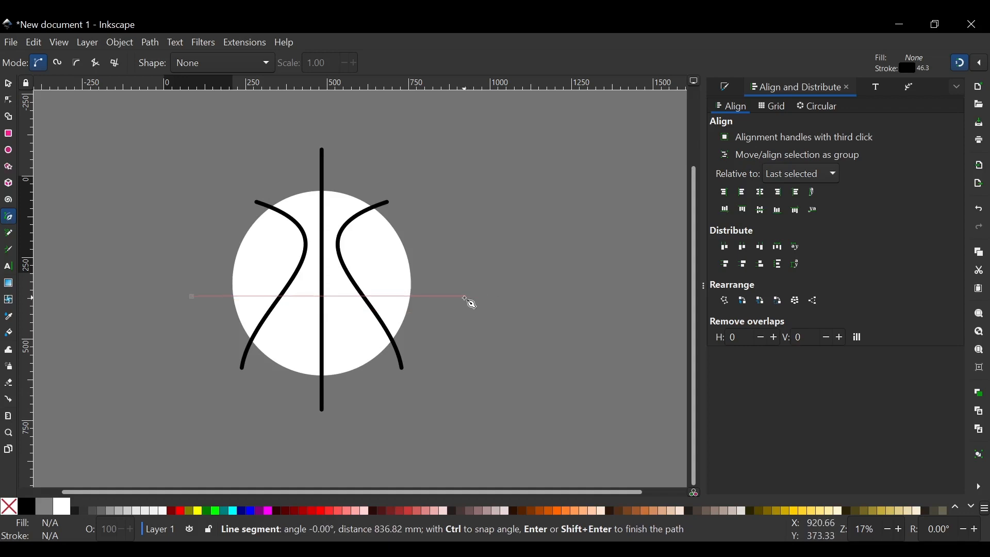
{"action": "left_click_drag", "start_coordinate": [466, 299], "coordinate": [621, 475]}
{"action": "key", "text": "Return"}
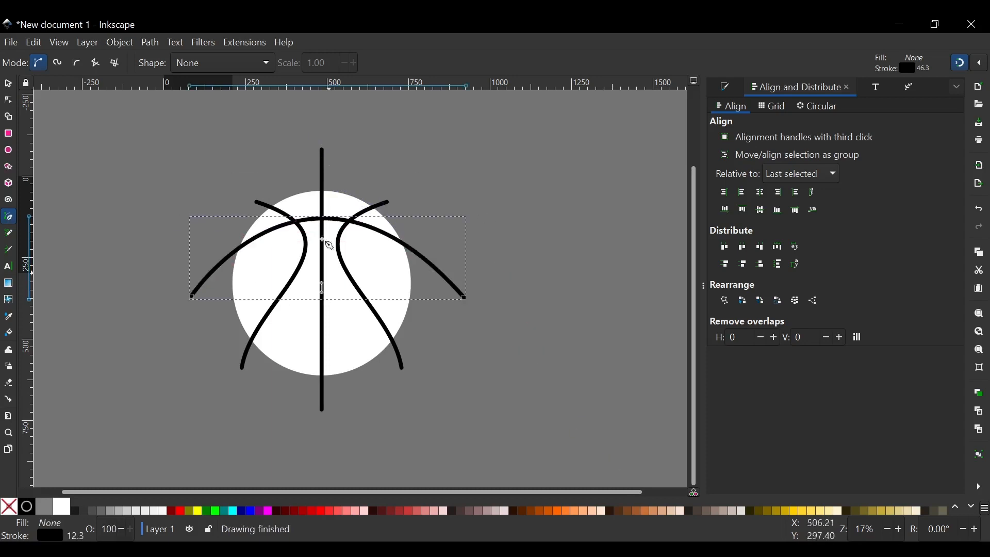
{"action": "left_click", "coordinate": [9, 84]}
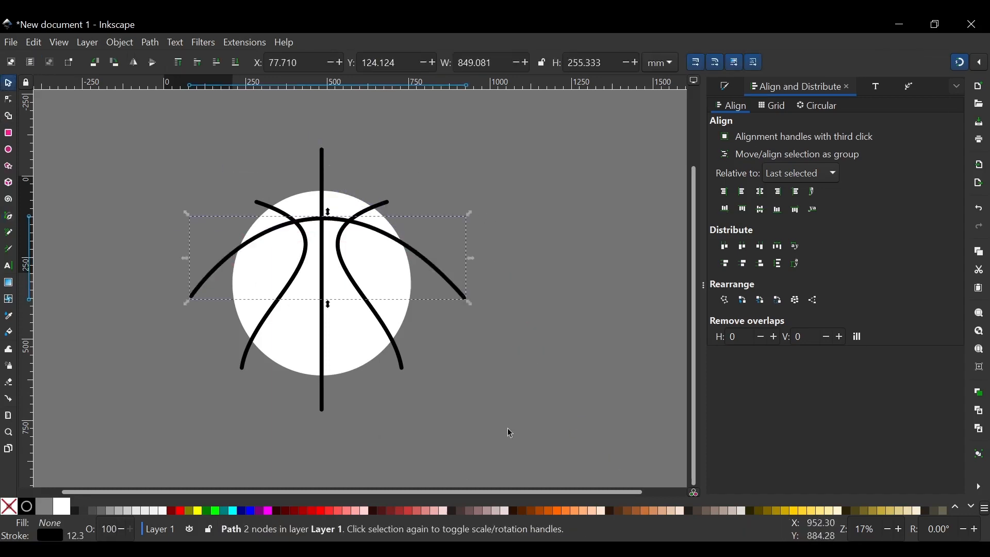
Examine how the arched, vertical and S-shaped seam lines cross on the ball.
{"action": "left_click", "coordinate": [456, 187]}
{"action": "scroll", "coordinate": [315, 268], "scroll_direction": "up", "scroll_amount": 3}
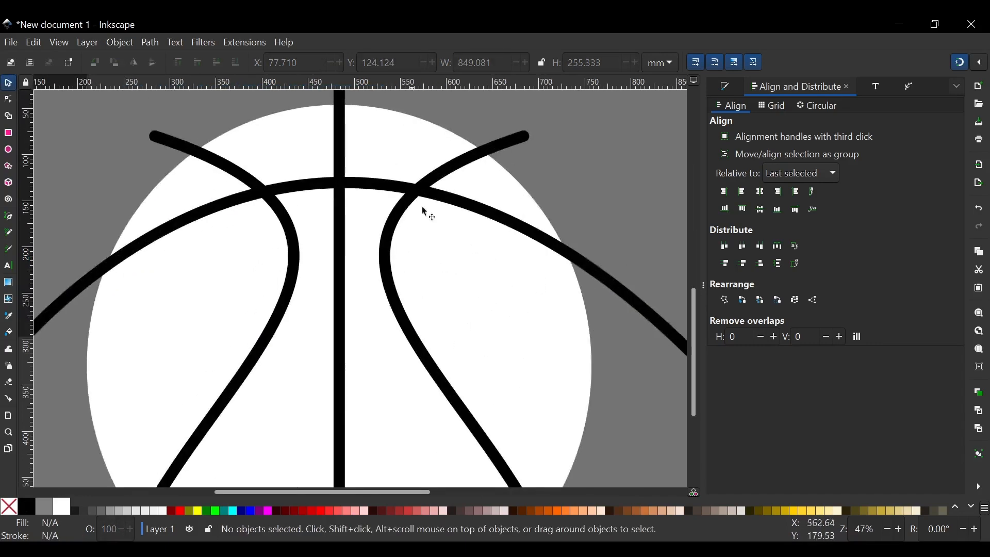
{"action": "scroll", "coordinate": [309, 175], "scroll_direction": "down", "scroll_amount": 2}
{"action": "scroll", "coordinate": [320, 188], "scroll_direction": "up", "scroll_amount": 2}
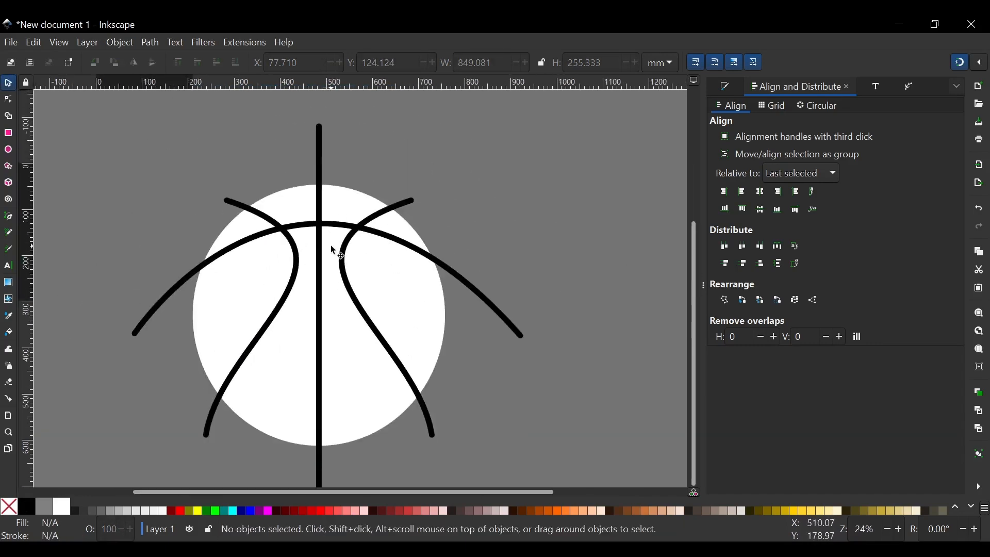
{"action": "scroll", "coordinate": [330, 248], "scroll_direction": "left", "scroll_amount": 1}
{"action": "scroll", "coordinate": [331, 249], "scroll_direction": "down", "scroll_amount": 4}
{"action": "scroll", "coordinate": [333, 252], "scroll_direction": "up", "scroll_amount": 2}
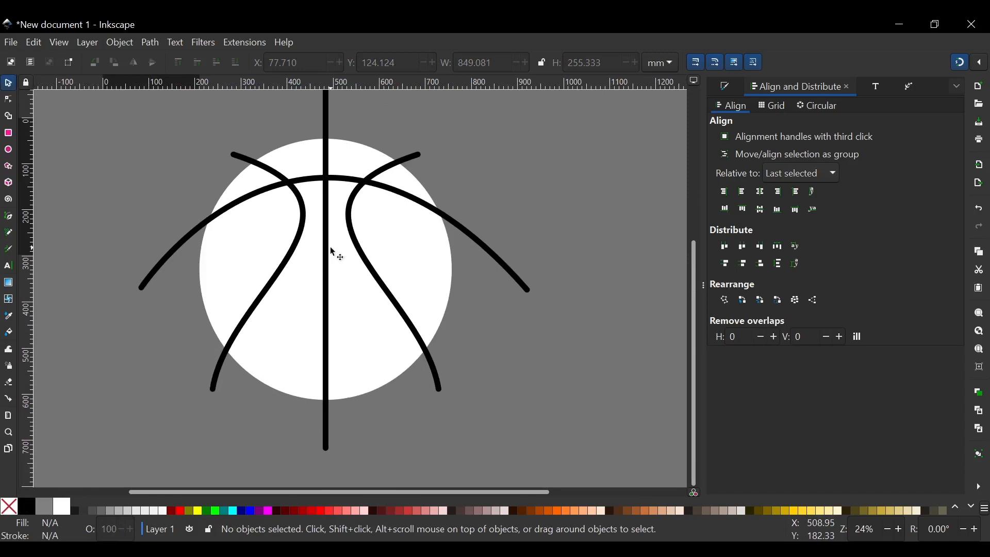
{"action": "scroll", "coordinate": [334, 253], "scroll_direction": "up", "scroll_amount": 3}
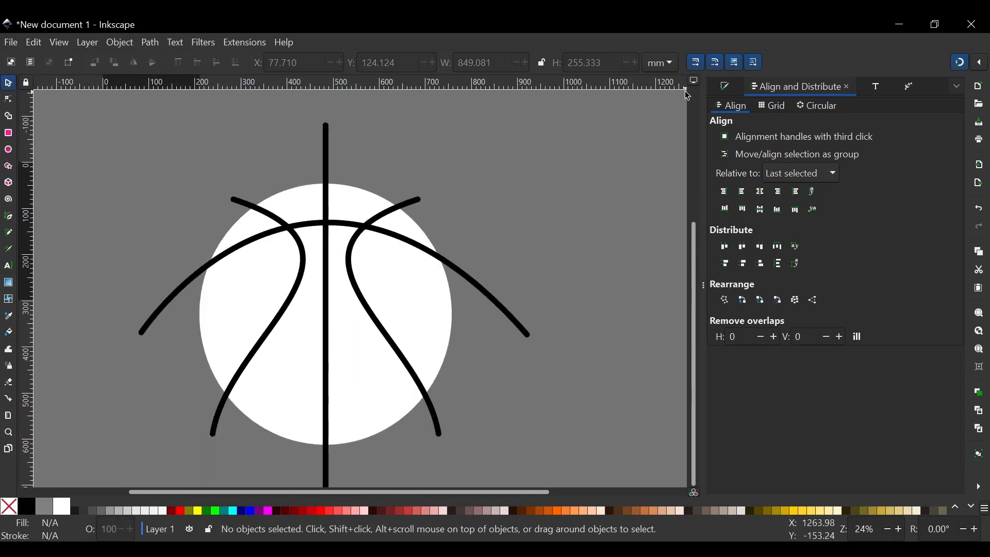
Open the stroke style settings for the arched line, try a larger stroke width and undo it.
{"action": "left_click", "coordinate": [723, 87]}
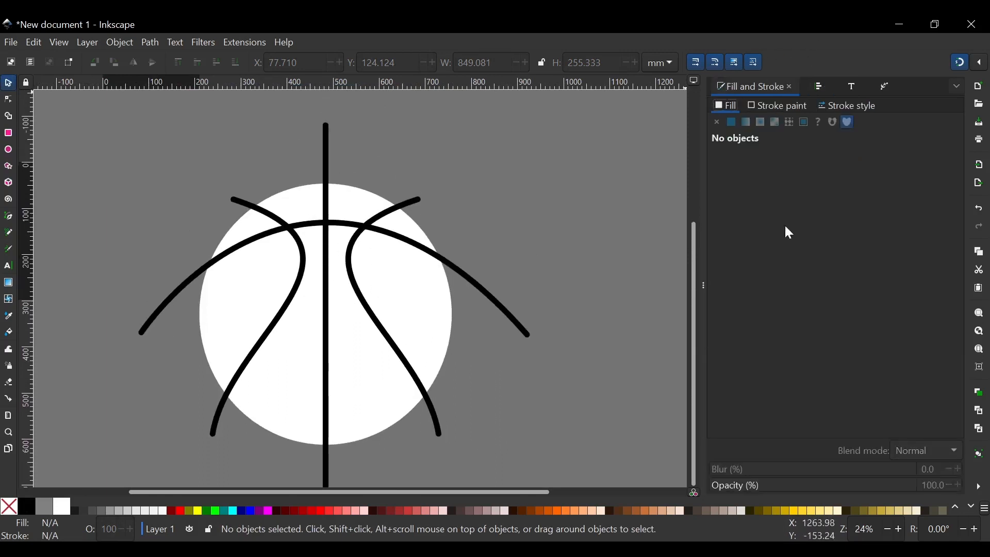
{"action": "left_click", "coordinate": [852, 107]}
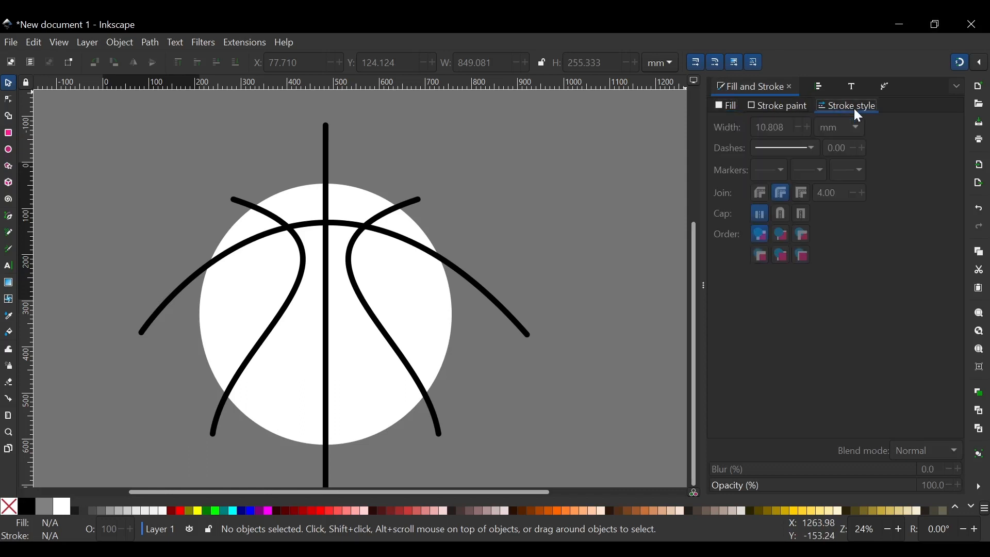
{"action": "left_click", "coordinate": [485, 286]}
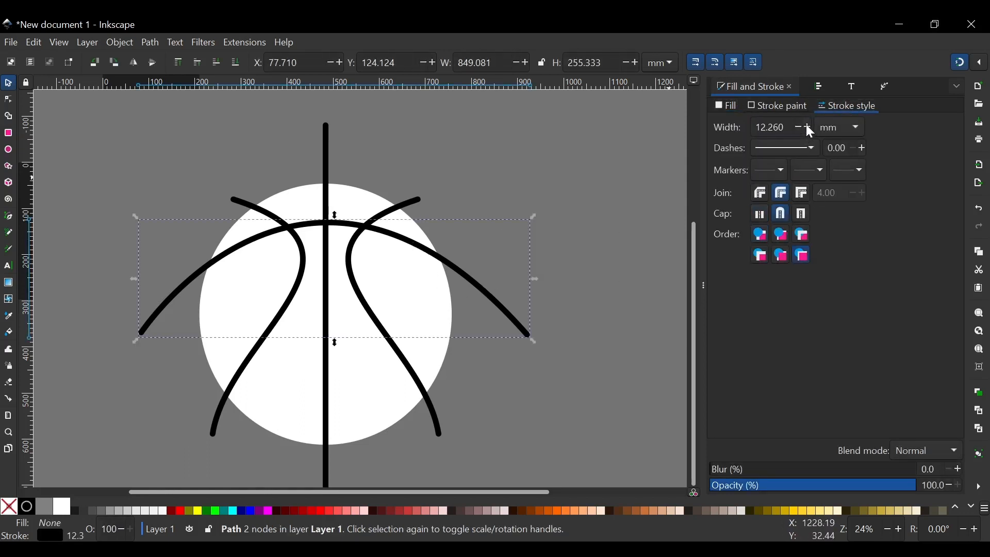
{"action": "left_click_drag", "start_coordinate": [806, 125], "coordinate": [807, 125]}
{"action": "key", "text": "ctrl+z"}
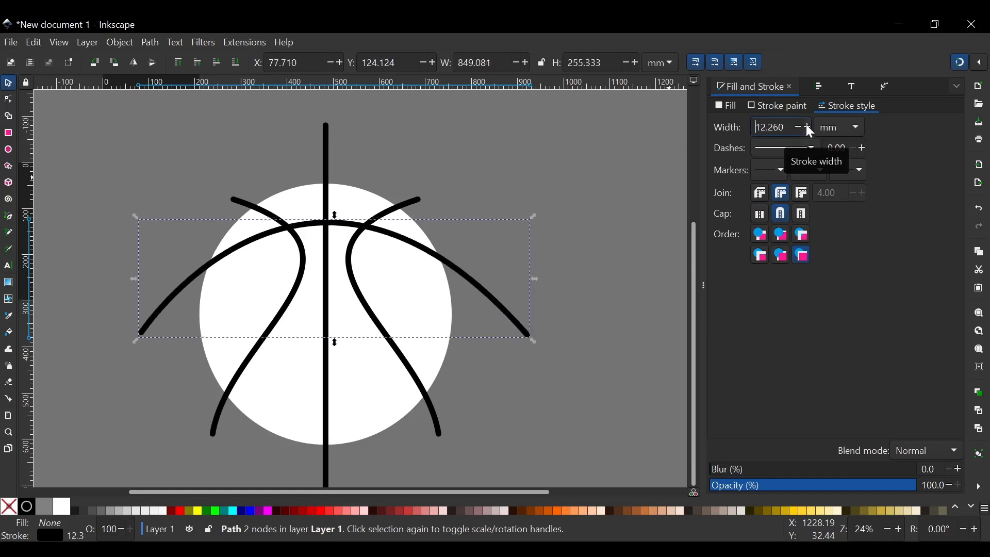
Select the two S-shaped curves, the vertical line and the arched line, and merge them into one path with Union.
{"action": "scroll", "coordinate": [292, 199], "scroll_direction": "down", "scroll_amount": 1}
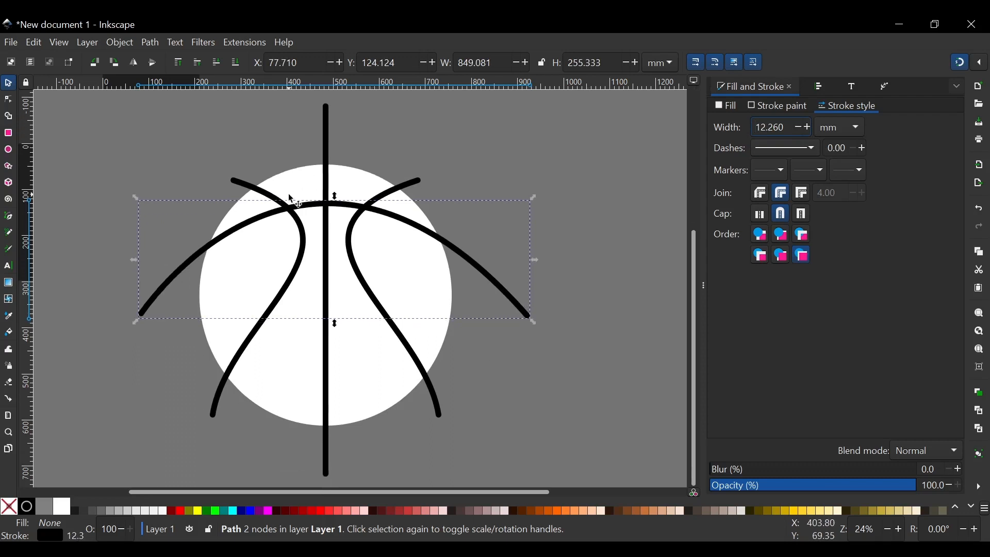
{"action": "key", "text": "Escape"}
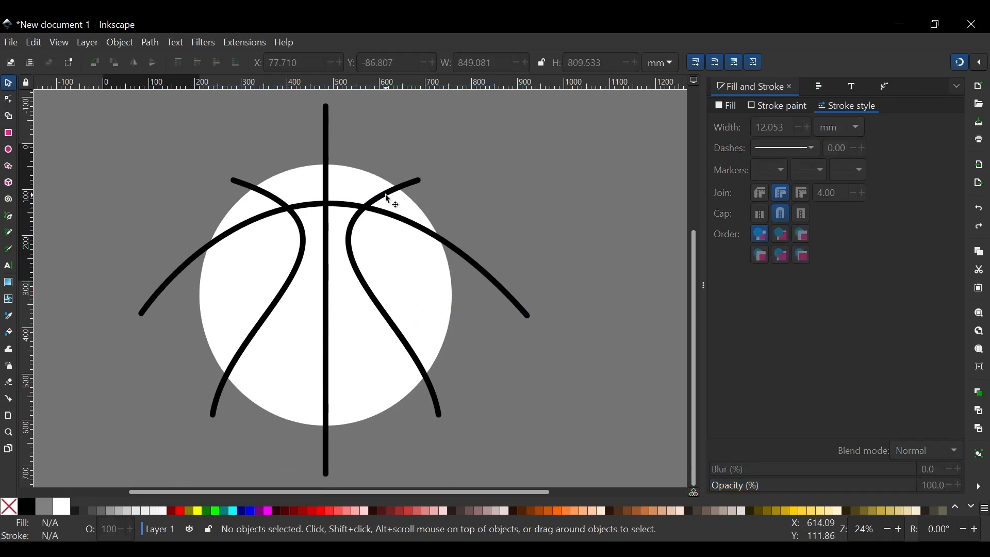
{"action": "left_click", "coordinate": [389, 200]}
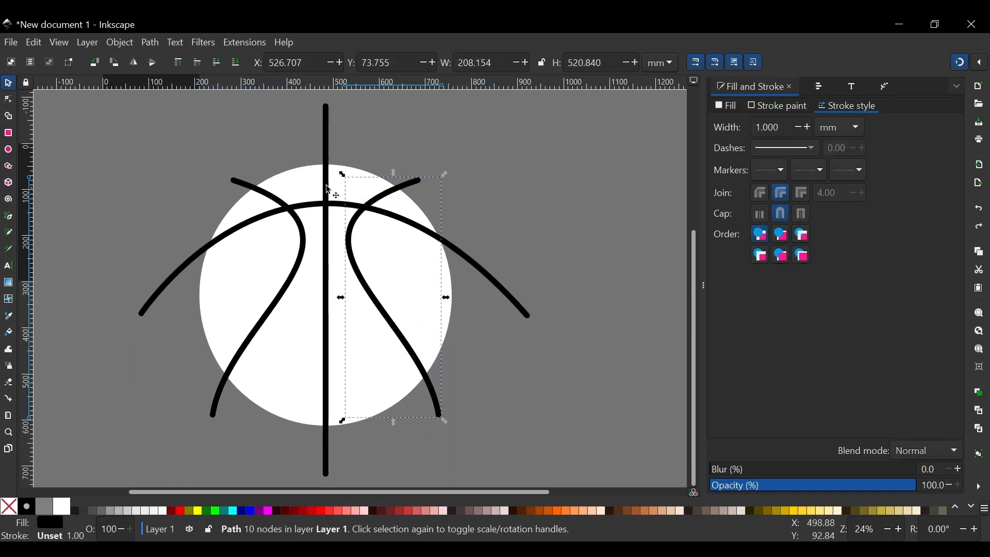
{"action": "left_click", "coordinate": [281, 204], "text": "shift"}
{"action": "left_click", "coordinate": [327, 111], "text": "shift"}
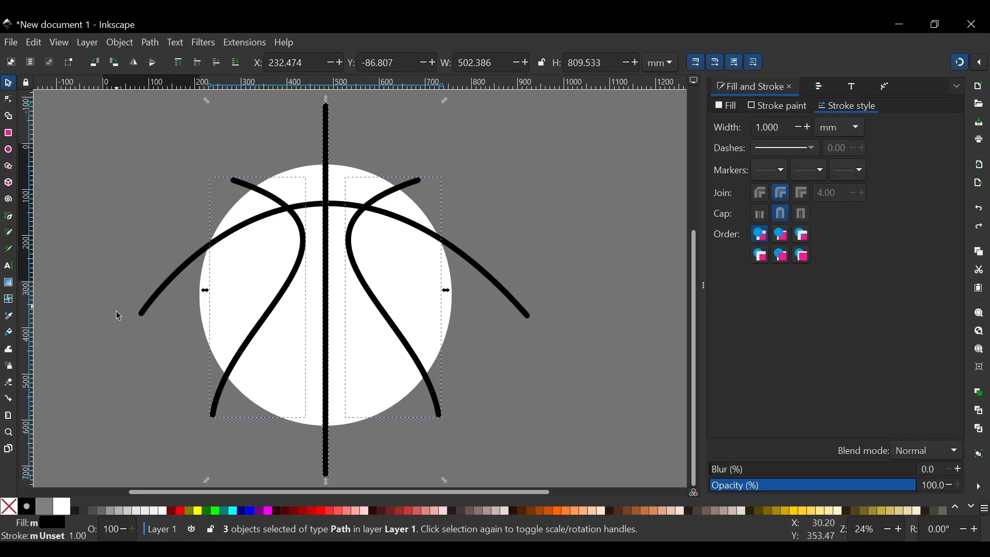
{"action": "left_click", "coordinate": [162, 301], "text": "shift"}
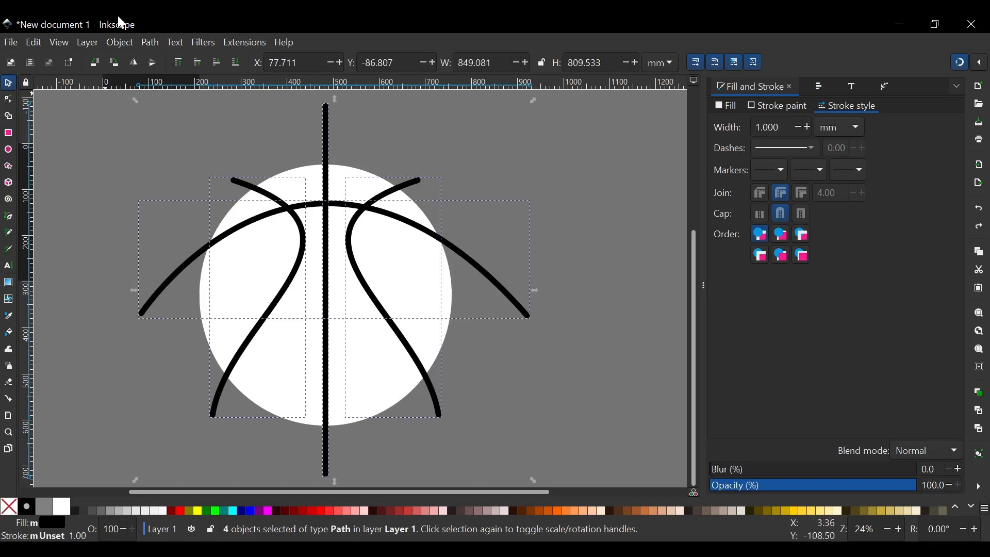
{"action": "left_click", "coordinate": [150, 44]}
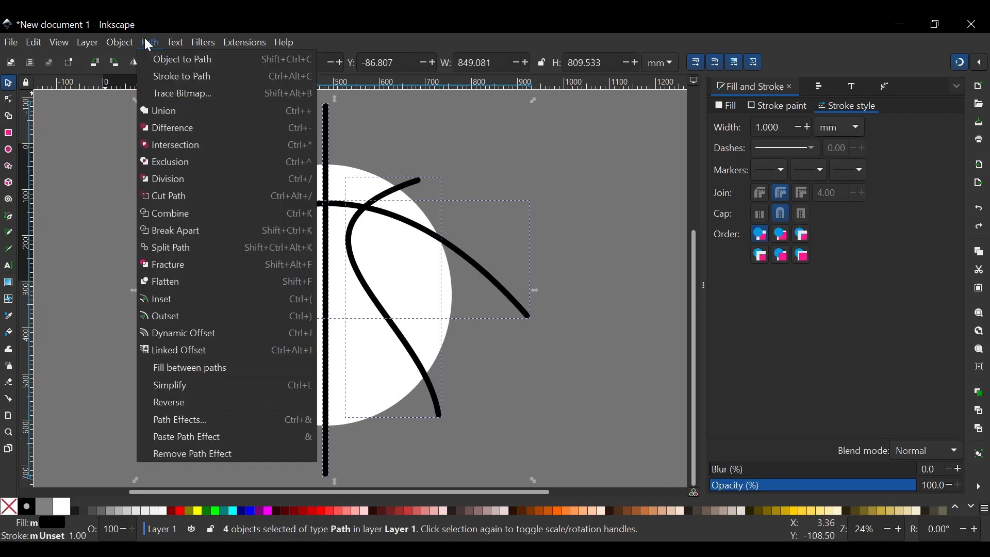
{"action": "left_click", "coordinate": [195, 79]}
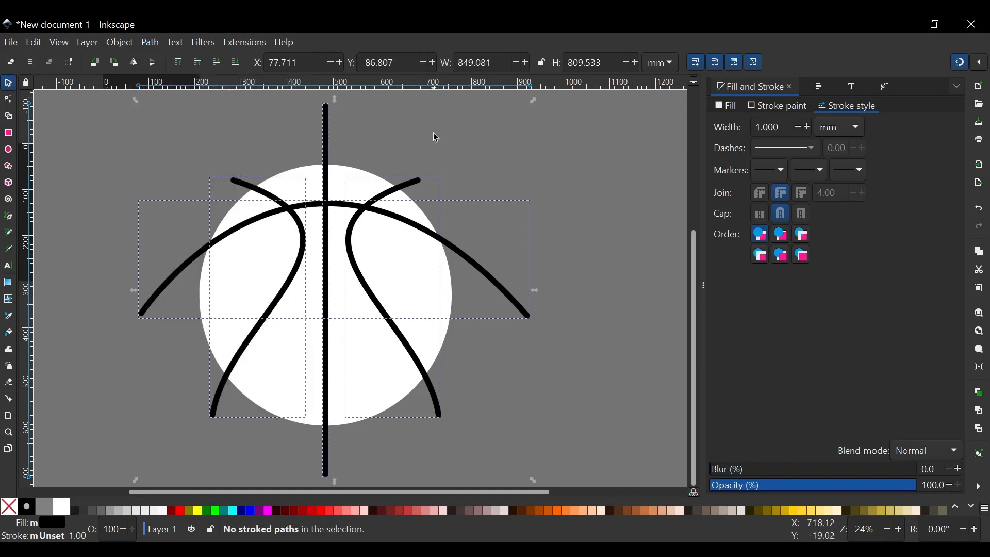
{"action": "left_click", "coordinate": [151, 43]}
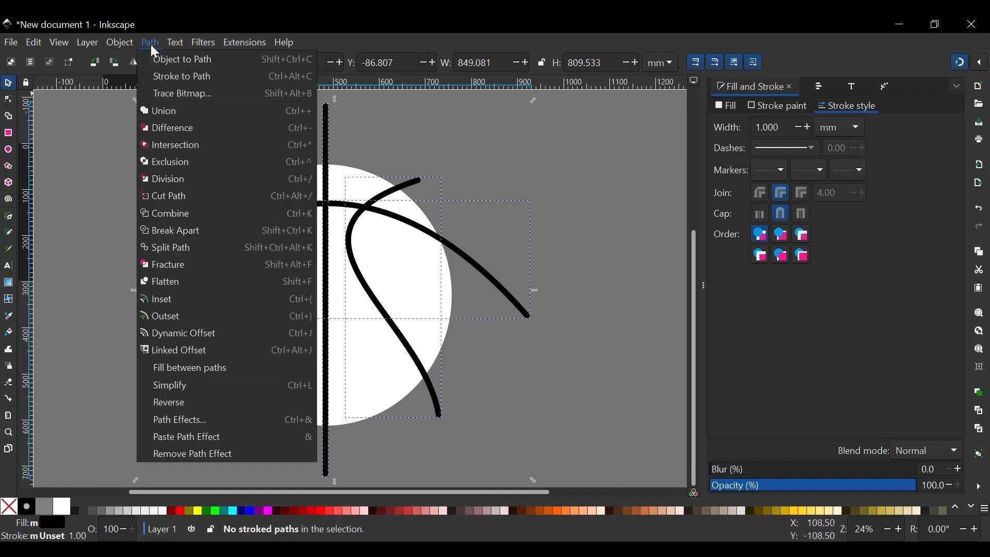
{"action": "left_click", "coordinate": [161, 112]}
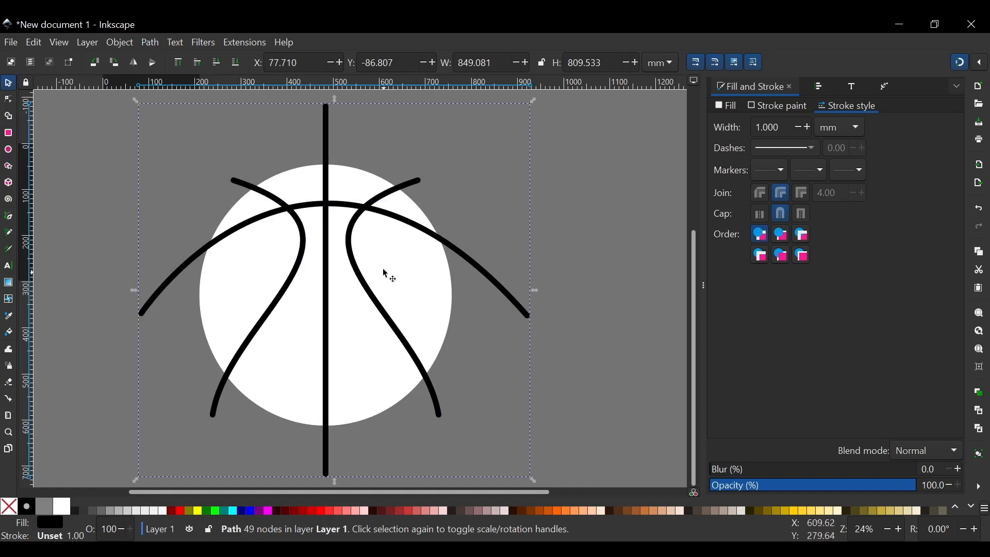
Try cutting the merged seam lines out of the white ellipse with Difference.
{"action": "left_click", "coordinate": [405, 242], "text": "shift"}
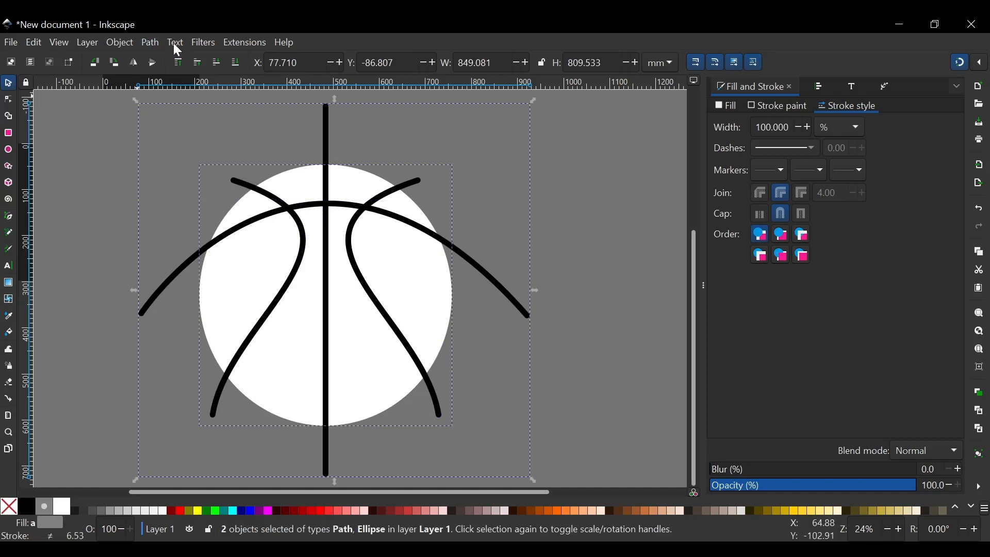
{"action": "left_click", "coordinate": [149, 43]}
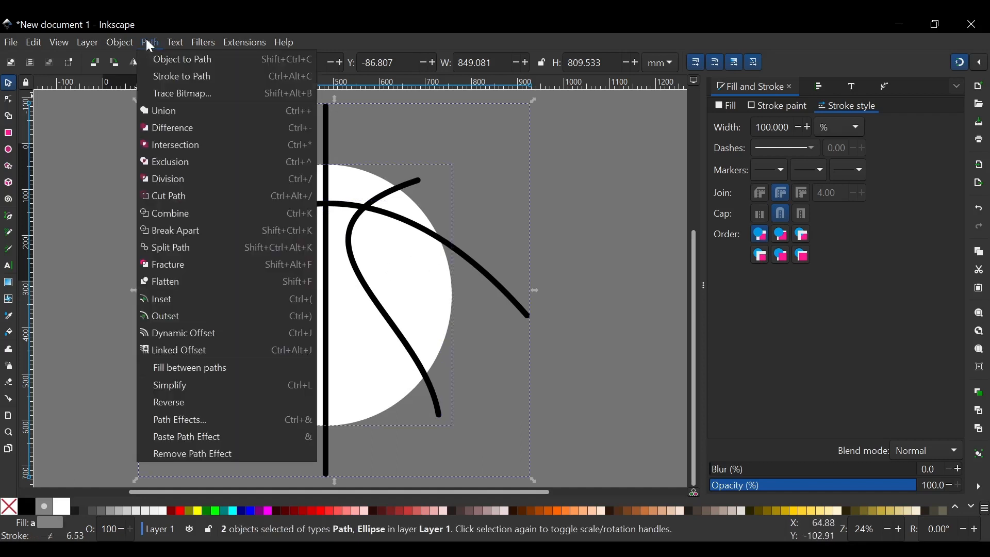
{"action": "left_click", "coordinate": [175, 127]}
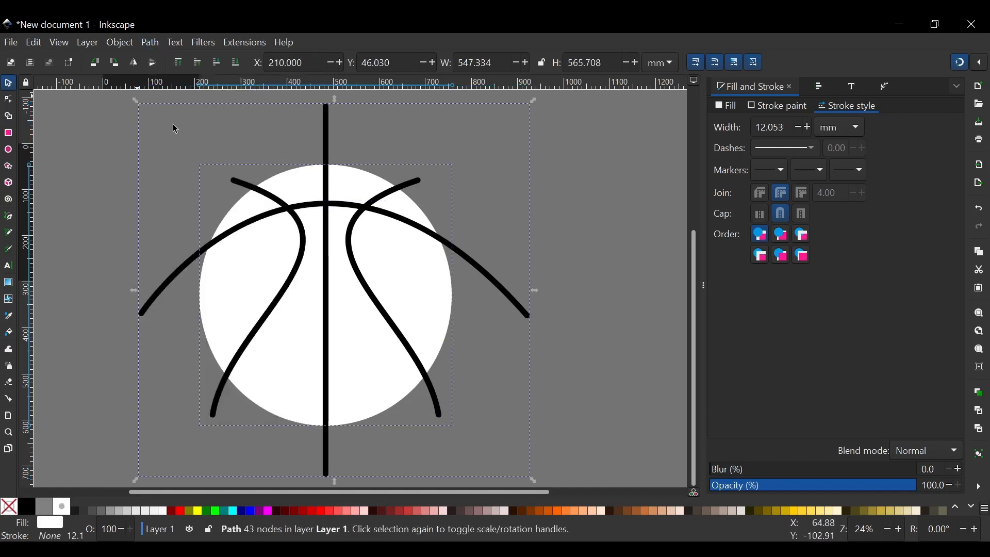
{"action": "left_click", "coordinate": [553, 177]}
Examine the transparent seams cut through the ball and undo the Difference.
{"action": "scroll", "coordinate": [333, 243], "scroll_direction": "down", "scroll_amount": 2}
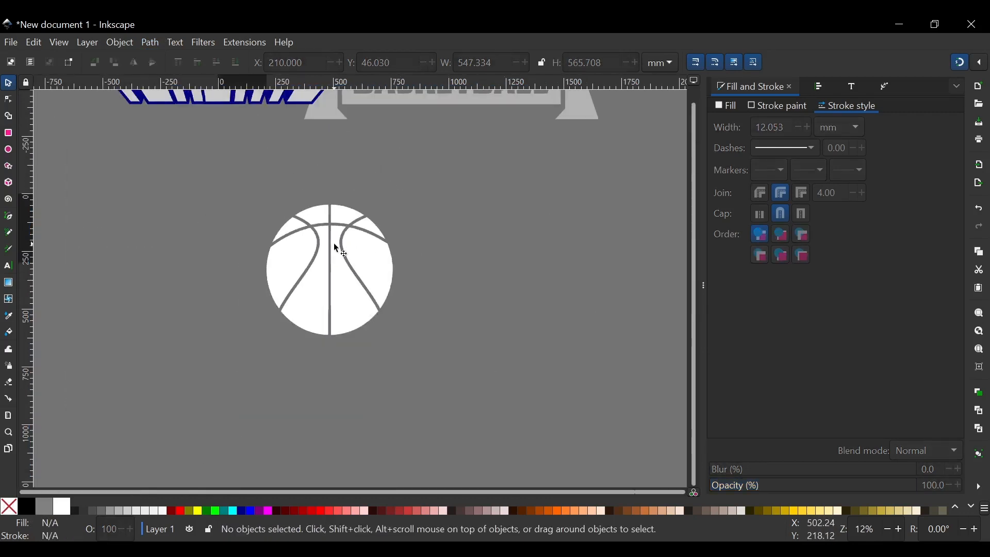
{"action": "scroll", "coordinate": [339, 281], "scroll_direction": "up", "scroll_amount": 1}
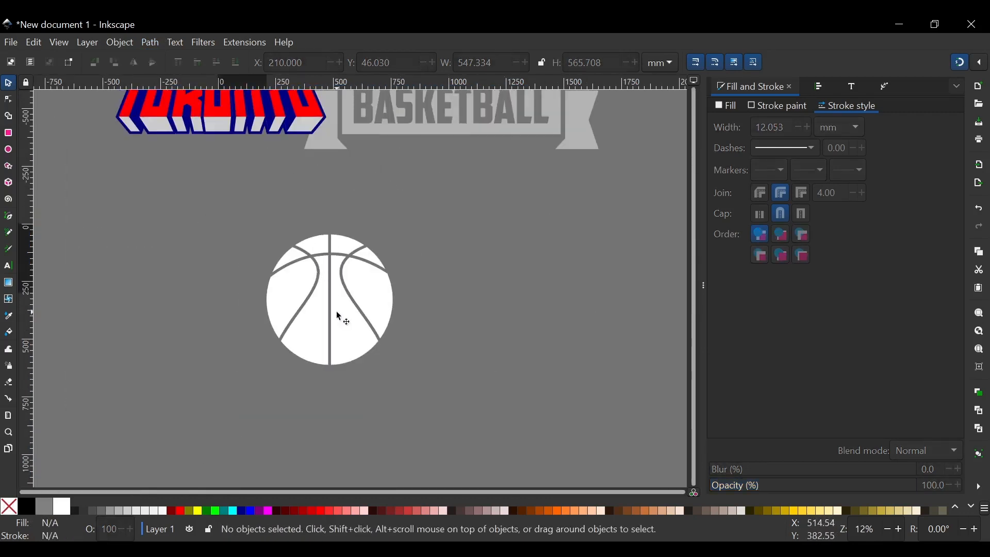
{"action": "scroll", "coordinate": [314, 309], "scroll_direction": "up", "scroll_amount": 2}
{"action": "scroll", "coordinate": [312, 310], "scroll_direction": "down", "scroll_amount": 1}
{"action": "scroll", "coordinate": [330, 248], "scroll_direction": "up", "scroll_amount": 1}
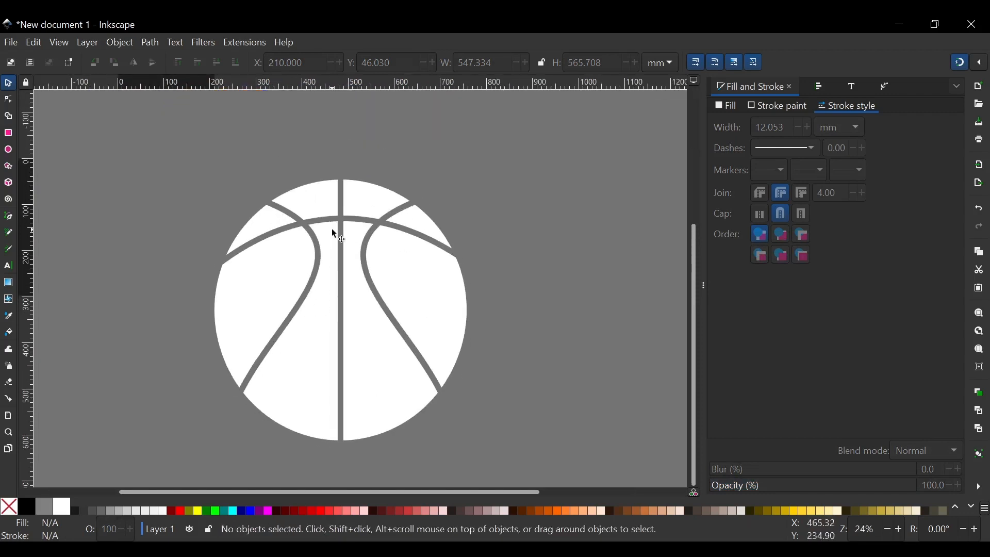
{"action": "scroll", "coordinate": [344, 231], "scroll_direction": "right", "scroll_amount": 1}
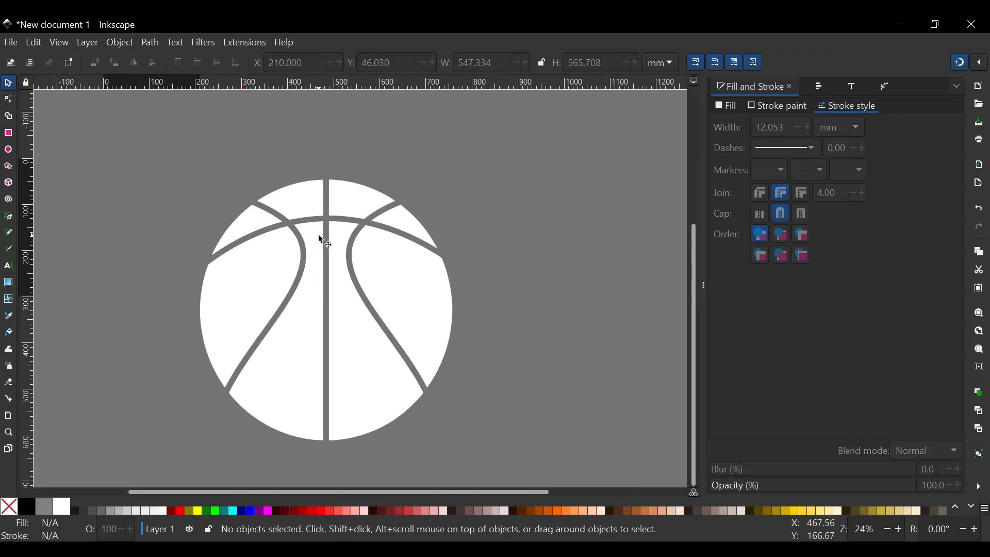
{"action": "scroll", "coordinate": [322, 236], "scroll_direction": "down", "scroll_amount": 1}
{"action": "scroll", "coordinate": [329, 242], "scroll_direction": "up", "scroll_amount": 1}
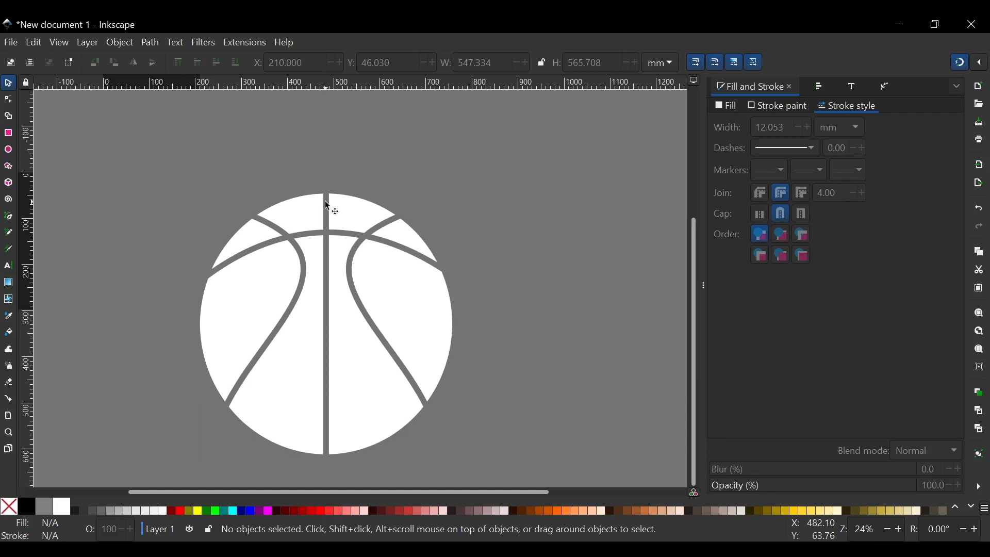
{"action": "scroll", "coordinate": [317, 215], "scroll_direction": "down", "scroll_amount": 1}
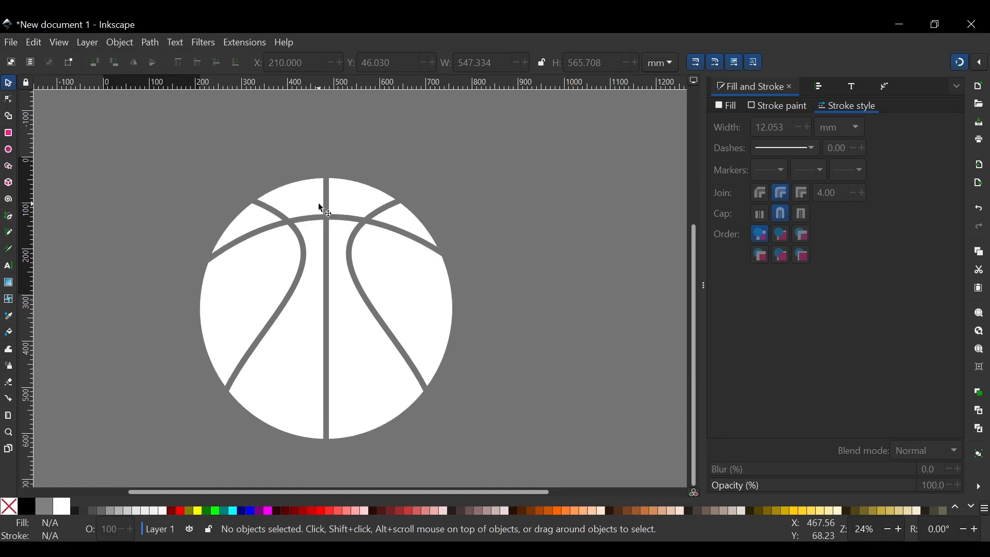
{"action": "key", "text": "ctrl+z"}
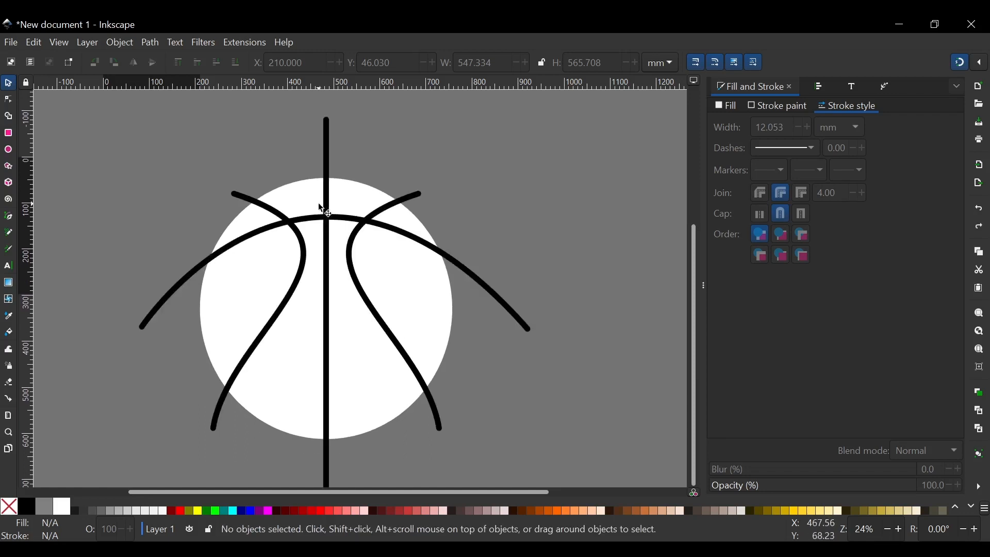
Place a purple-filled duplicate of the white ellipse at the bottom of the stacking order, behind the original ellipse.
{"action": "left_click", "coordinate": [347, 197]}
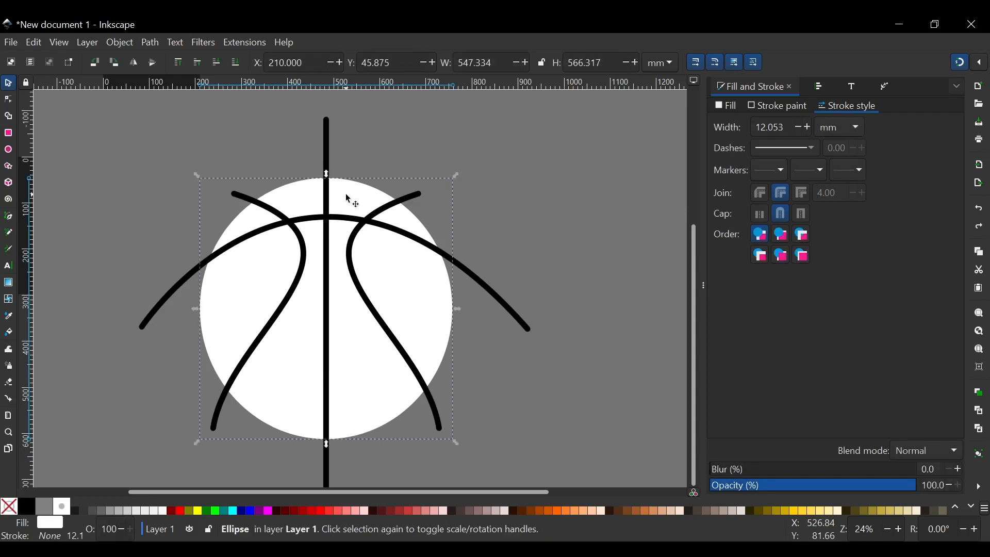
{"action": "key", "text": "Home"}
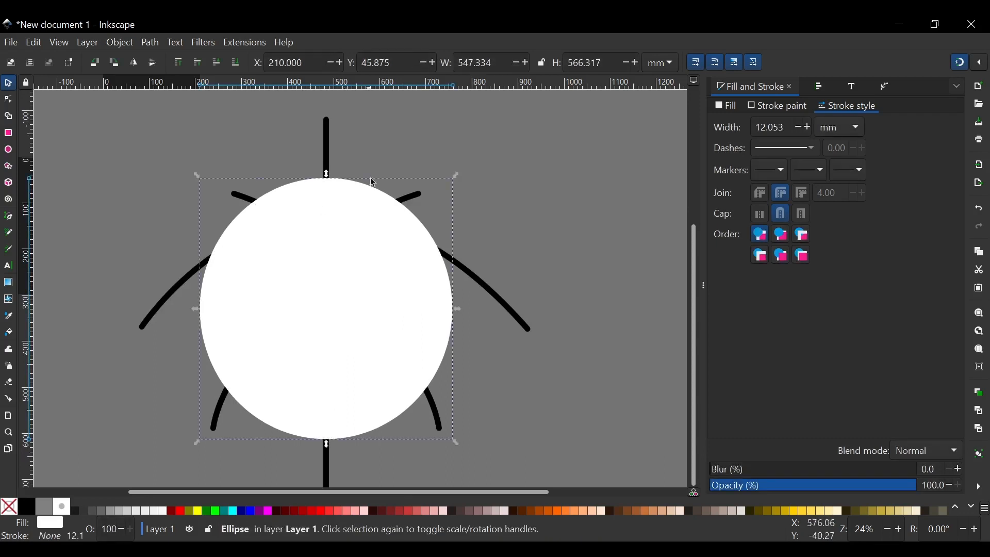
{"action": "left_click", "coordinate": [259, 512]}
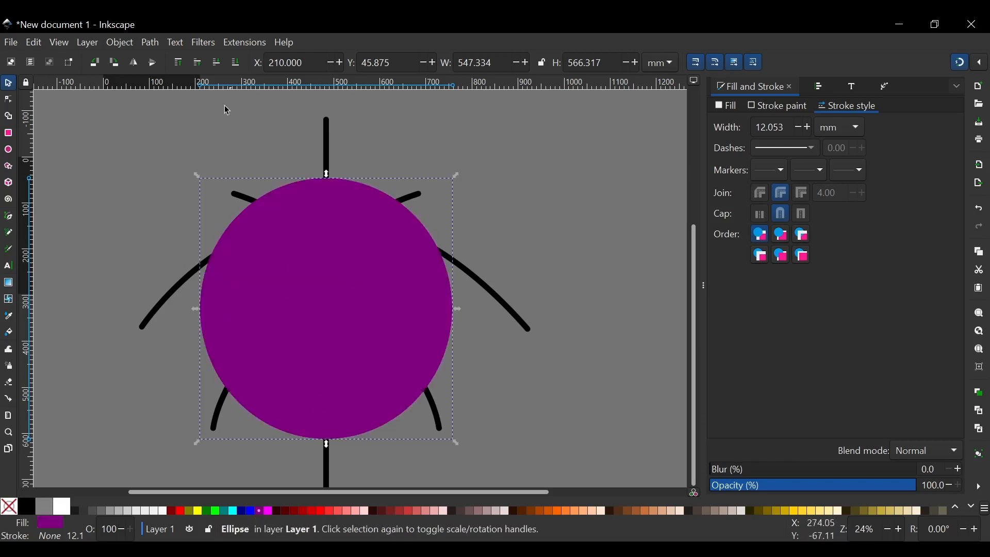
{"action": "left_click", "coordinate": [235, 62]}
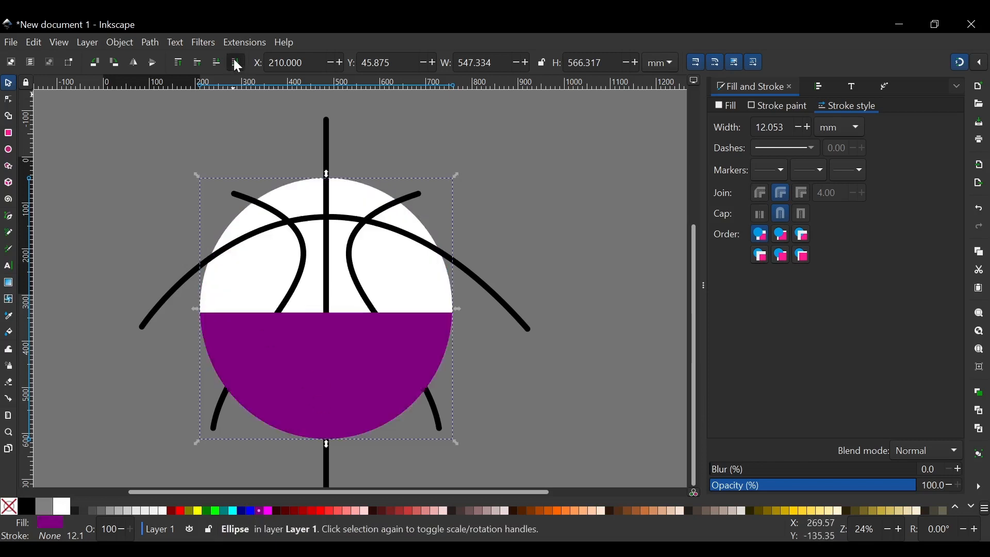
Subtract the merged seam lines from the white ellipse with Difference, leaving the purple ellipse intact behind it.
{"action": "left_click", "coordinate": [495, 287]}
{"action": "left_click", "coordinate": [496, 289]}
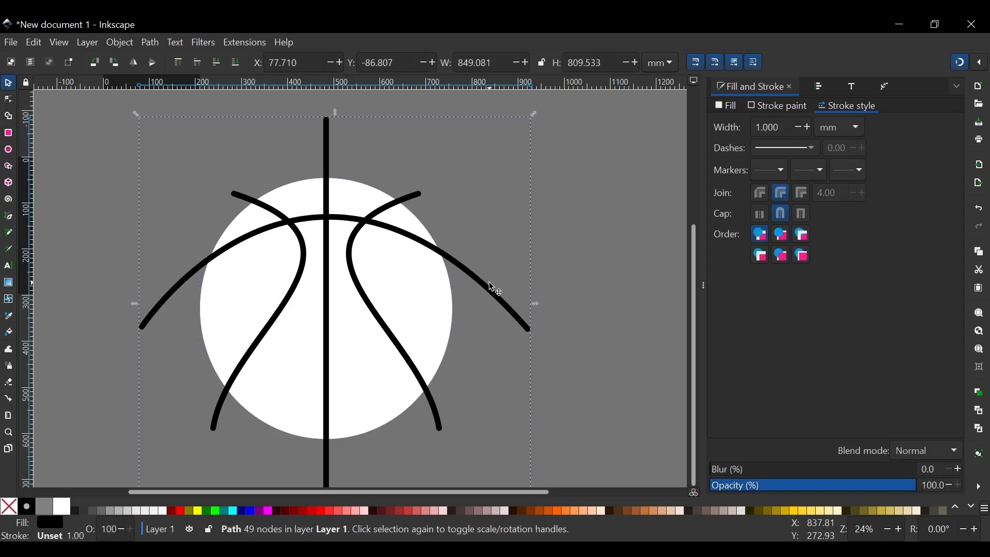
{"action": "left_click", "coordinate": [390, 284], "text": "shift"}
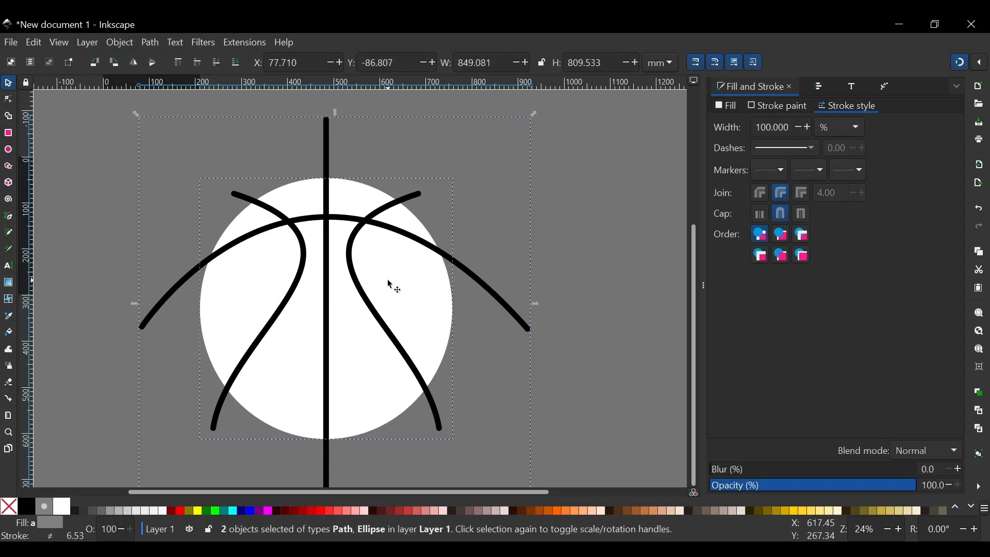
{"action": "left_click", "coordinate": [154, 45]}
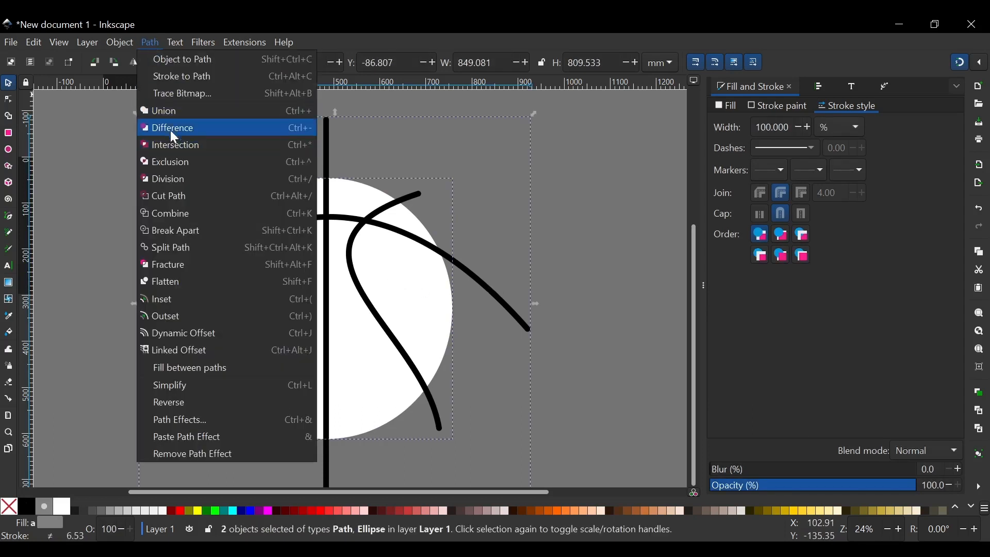
{"action": "left_click", "coordinate": [170, 126]}
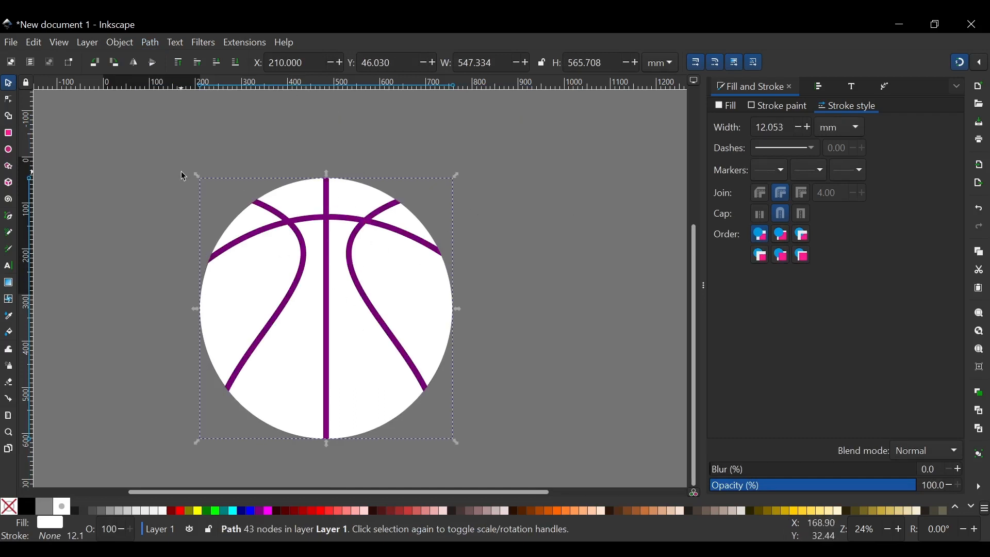
Recolour the purple ellipse behind the ball with the dark blue sampled from the TORONTO lettering.
{"action": "scroll", "coordinate": [106, 170], "scroll_direction": "down", "scroll_amount": 2}
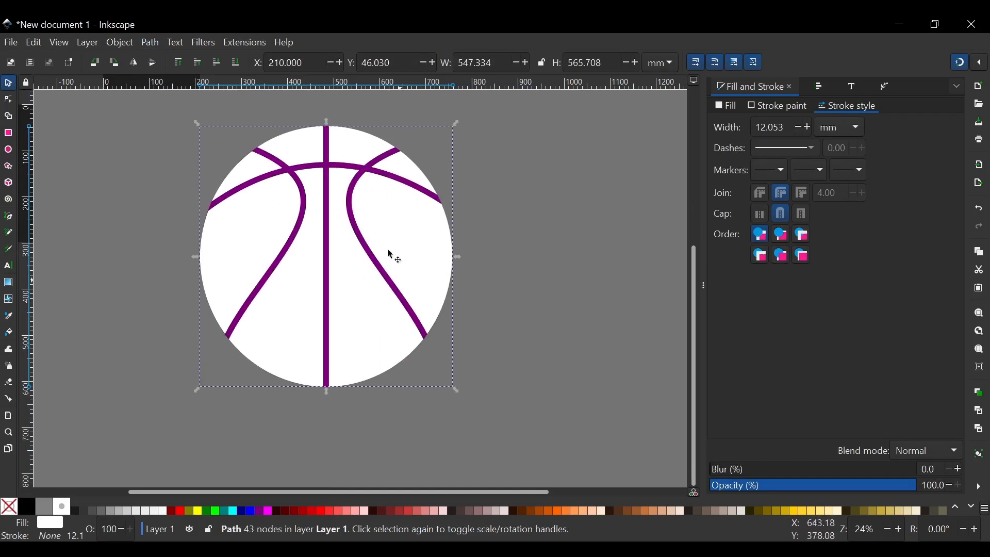
{"action": "scroll", "coordinate": [374, 160], "scroll_direction": "up", "scroll_amount": 3}
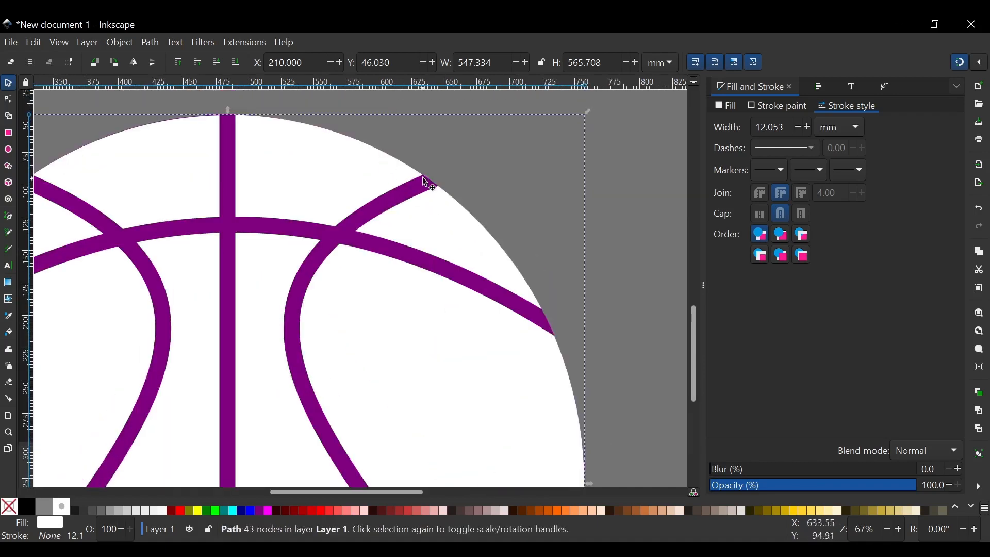
{"action": "left_click", "coordinate": [424, 184]}
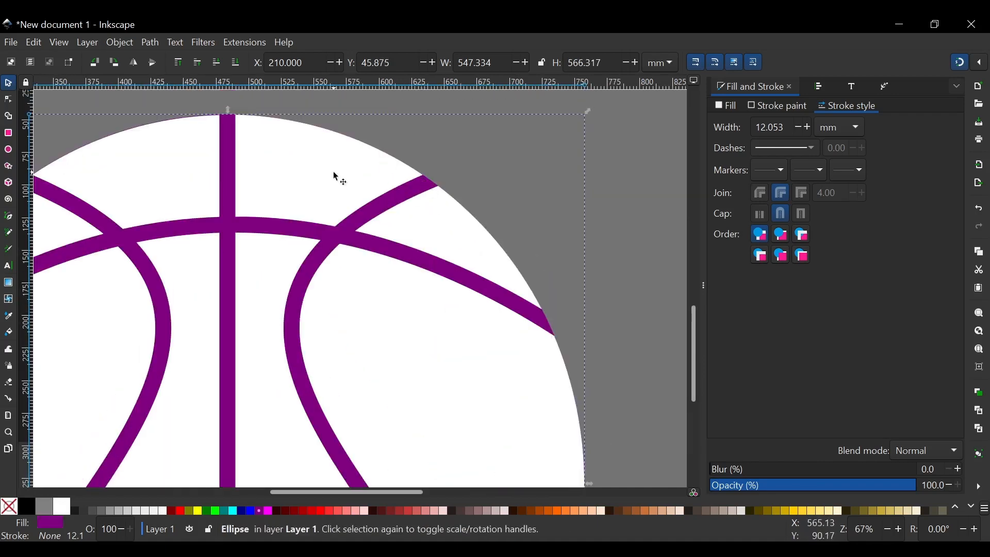
{"action": "scroll", "coordinate": [335, 175], "scroll_direction": "down", "scroll_amount": 4}
{"action": "scroll", "coordinate": [335, 175], "scroll_direction": "up", "scroll_amount": 3}
{"action": "key", "text": "d"}
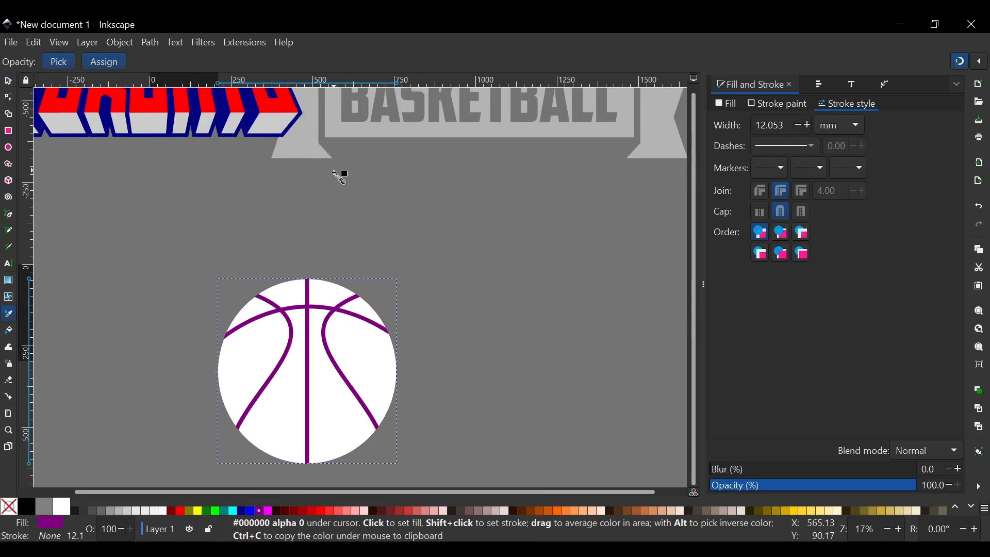
{"action": "scroll", "coordinate": [336, 176], "scroll_direction": "up", "scroll_amount": 5}
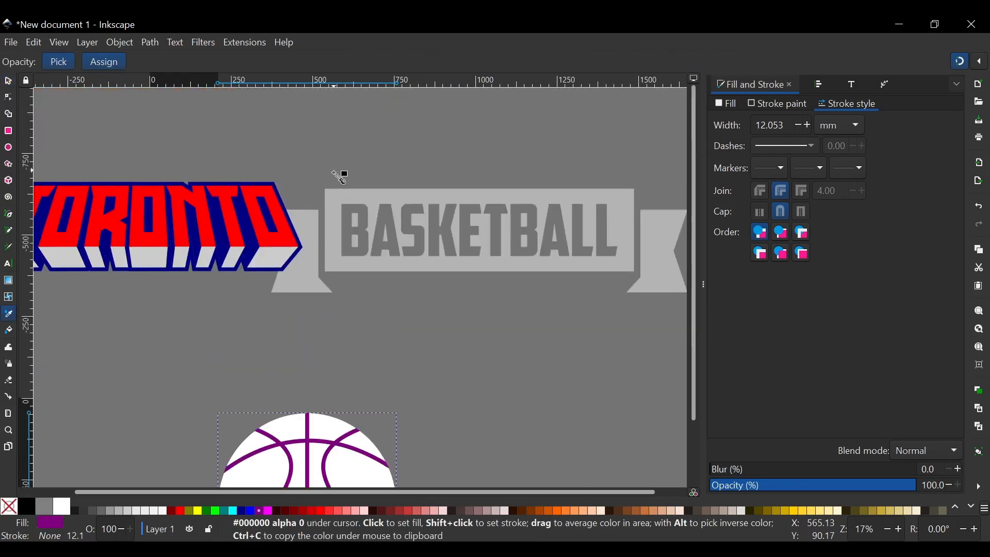
{"action": "left_click", "coordinate": [247, 222]}
{"action": "left_click", "coordinate": [8, 81]}
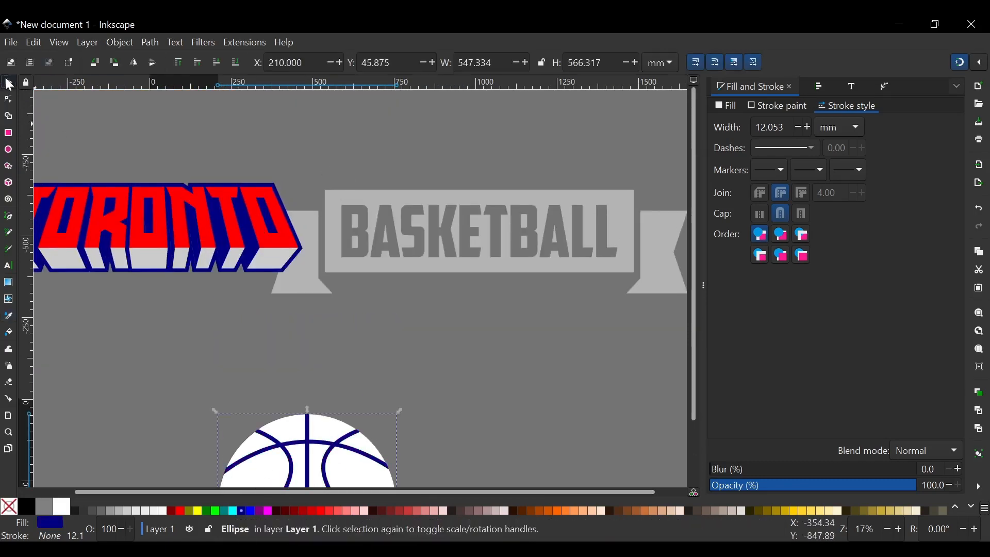
Group the white ball path with the dark blue ellipse behind it.
{"action": "scroll", "coordinate": [298, 264], "scroll_direction": "down", "scroll_amount": 3}
{"action": "scroll", "coordinate": [305, 325], "scroll_direction": "down", "scroll_amount": 2}
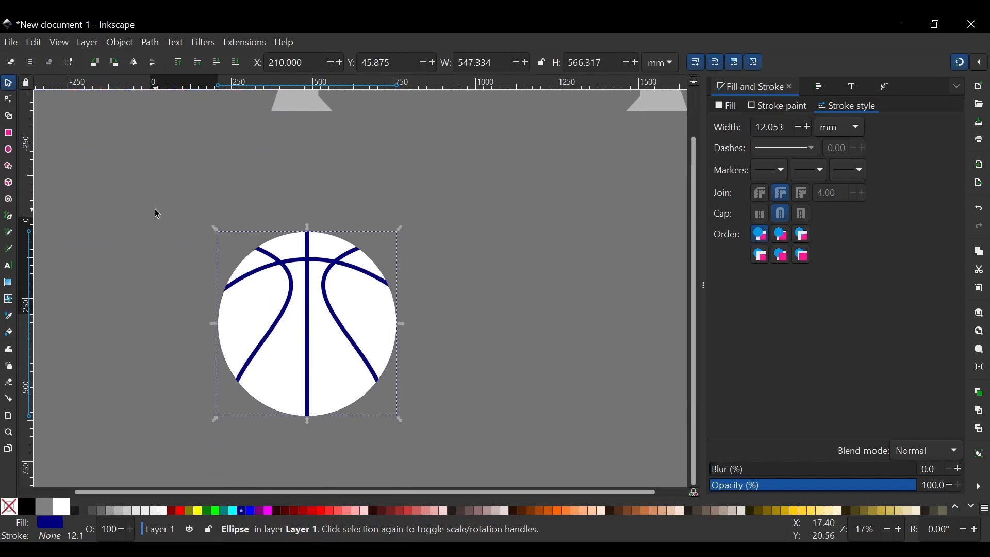
{"action": "left_click_drag", "start_coordinate": [154, 209], "coordinate": [496, 457]}
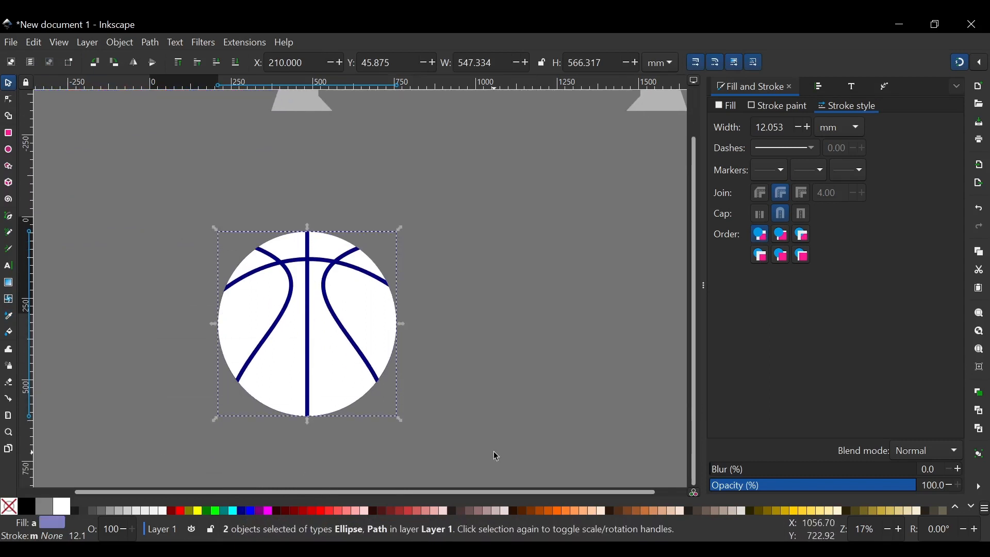
{"action": "key", "text": "ctrl+g"}
{"action": "scroll", "coordinate": [191, 198], "scroll_direction": "down", "scroll_amount": 1}
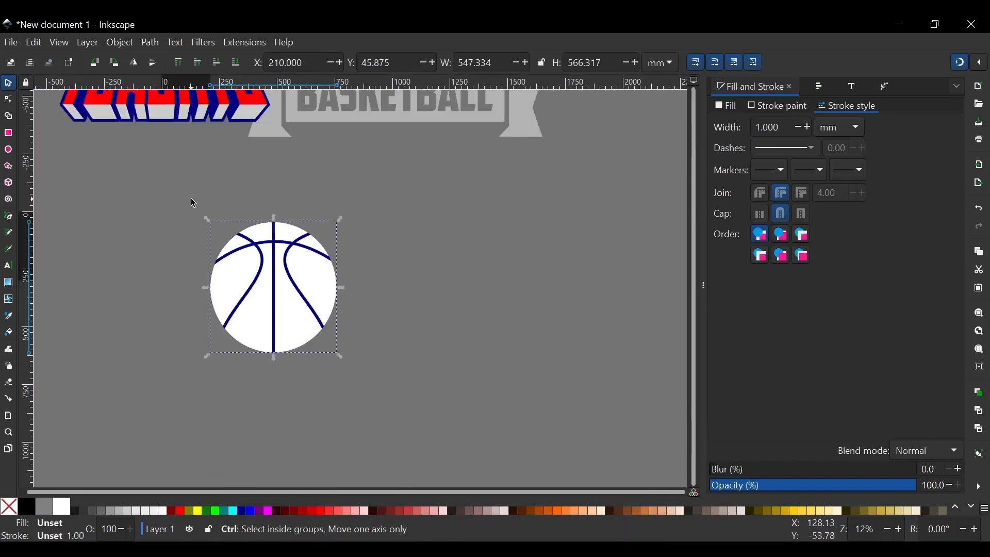
Move the basketball below the BASKETBALL banner's right end and place the TORONTO lettering beside it, under the banner's left end.
{"action": "scroll", "coordinate": [191, 198], "scroll_direction": "up", "scroll_amount": 1}
{"action": "scroll", "coordinate": [190, 198], "scroll_direction": "left", "scroll_amount": 4}
{"action": "scroll", "coordinate": [321, 221], "scroll_direction": "up", "scroll_amount": 1}
{"action": "scroll", "coordinate": [321, 222], "scroll_direction": "right", "scroll_amount": 1}
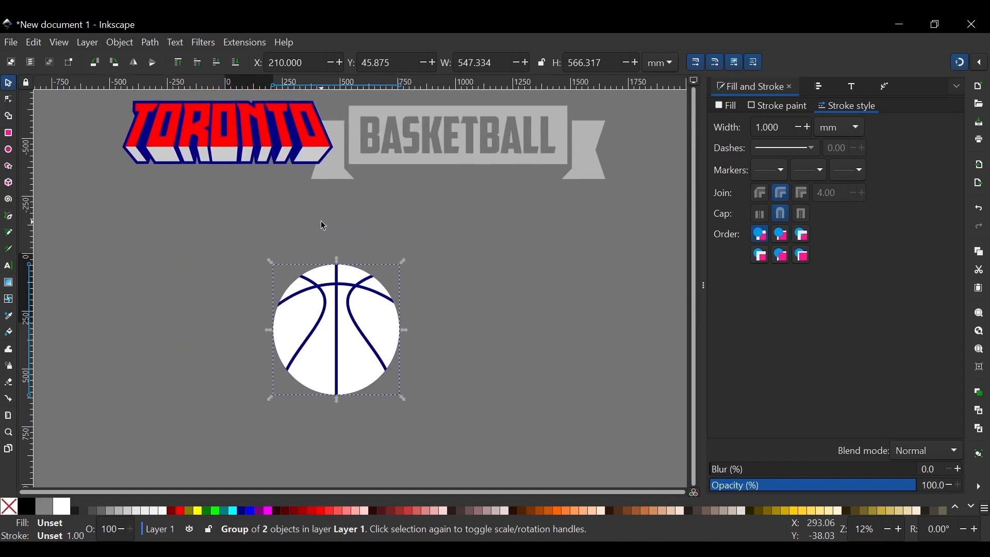
{"action": "scroll", "coordinate": [336, 260], "scroll_direction": "down", "scroll_amount": 1}
{"action": "scroll", "coordinate": [336, 260], "scroll_direction": "up", "scroll_amount": 2}
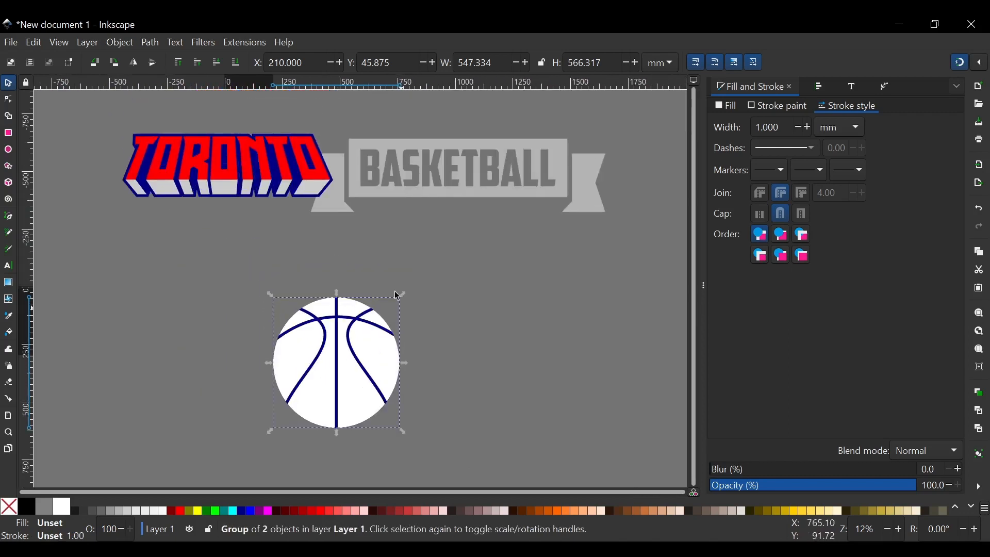
{"action": "left_click_drag", "start_coordinate": [348, 341], "coordinate": [559, 268]}
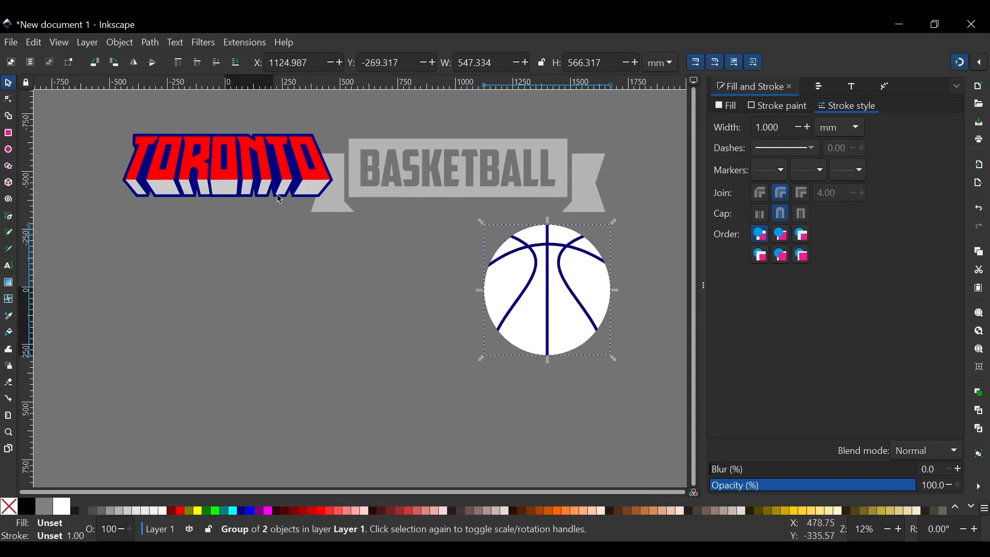
{"action": "scroll", "coordinate": [274, 198], "scroll_direction": "up", "scroll_amount": 1}
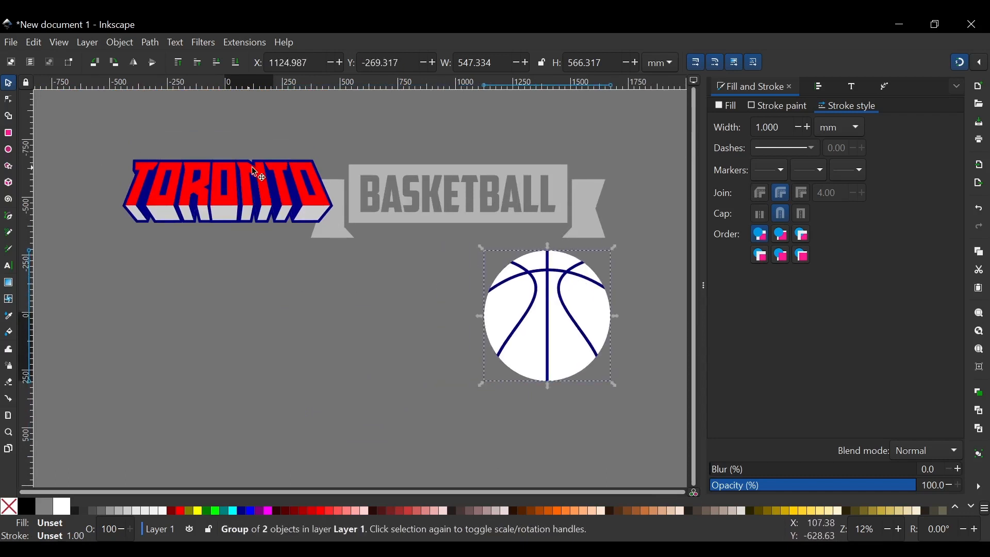
{"action": "left_click_drag", "start_coordinate": [258, 173], "coordinate": [362, 296]}
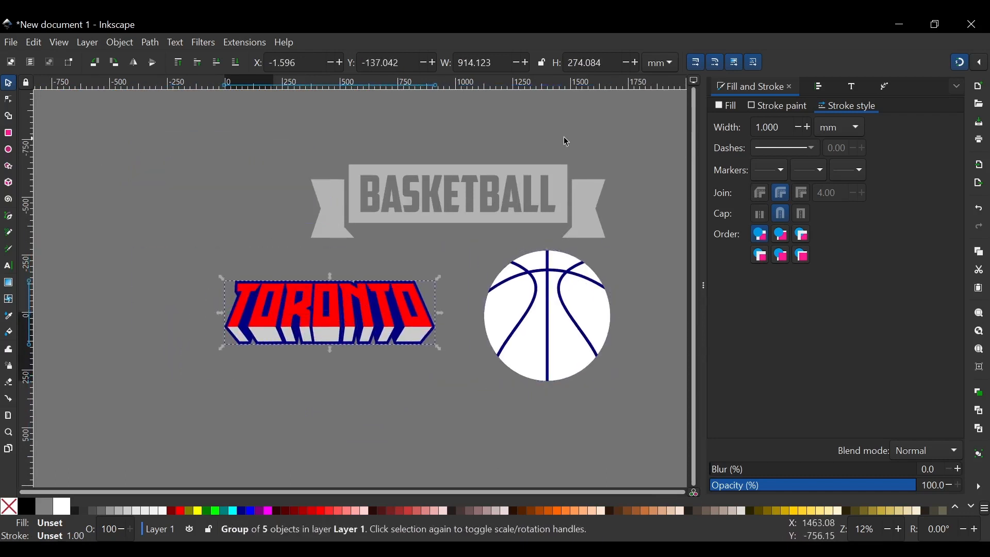
Shrink the BASKETBALL banner to about 416 × 104 mm and centre it beneath the TORONTO lettering.
{"action": "left_click", "coordinate": [562, 189]}
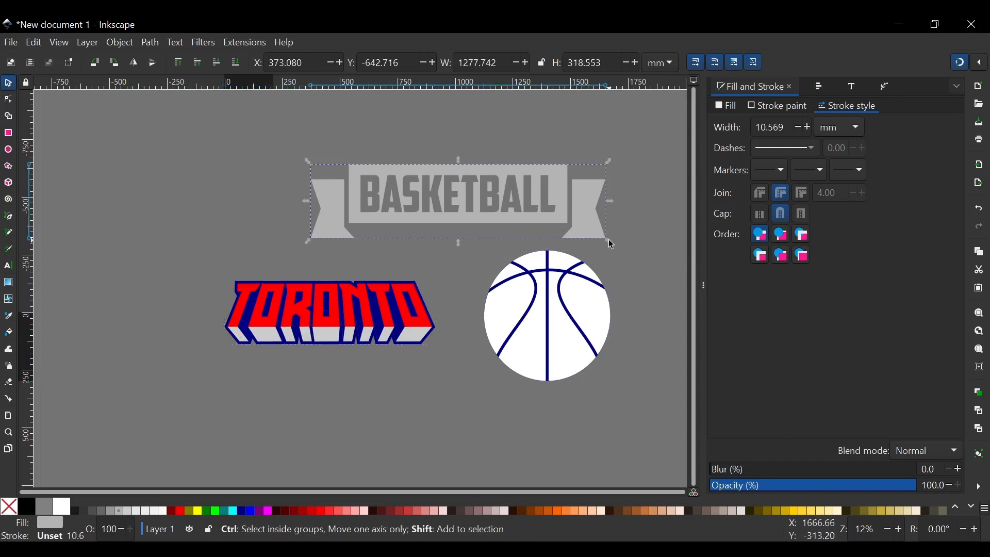
{"action": "left_click_drag", "start_coordinate": [613, 244], "coordinate": [380, 341]}
{"action": "scroll", "coordinate": [347, 385], "scroll_direction": "up", "scroll_amount": 2}
{"action": "scroll", "coordinate": [330, 361], "scroll_direction": "down", "scroll_amount": 1}
{"action": "scroll", "coordinate": [352, 255], "scroll_direction": "down", "scroll_amount": 2}
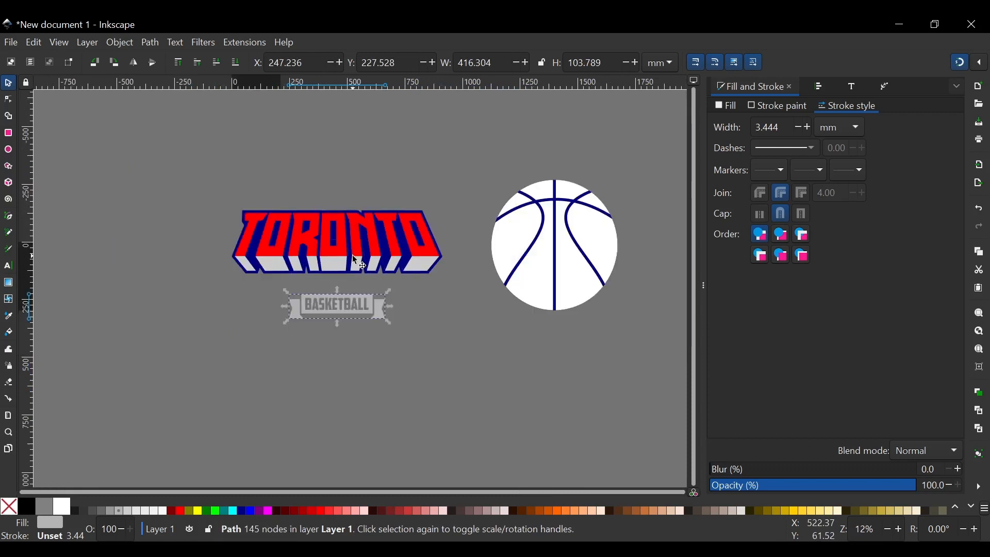
Shrink the basketball to about 355 × 367 mm and centre it over the upper part of the TORONTO lettering.
{"action": "left_click", "coordinate": [585, 244]}
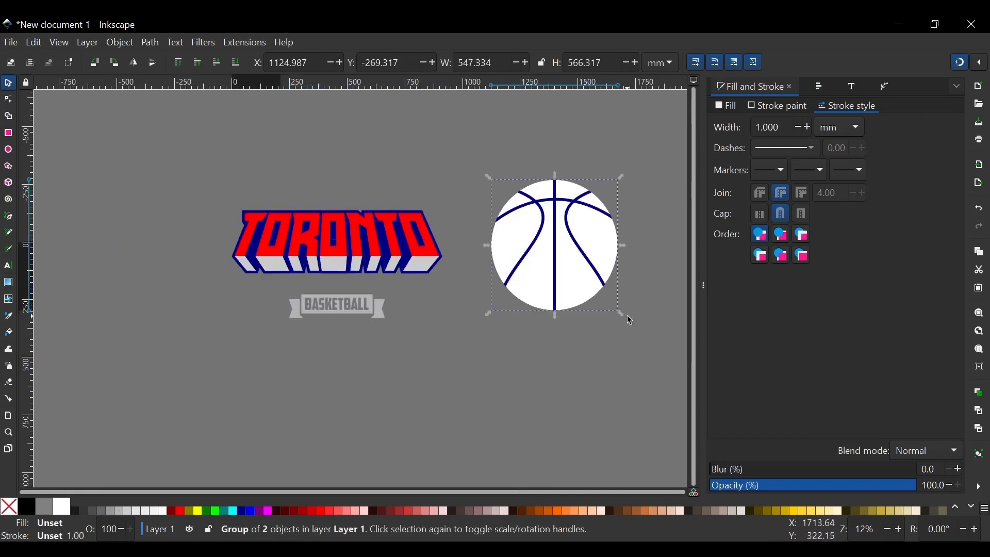
{"action": "left_click_drag", "start_coordinate": [624, 317], "coordinate": [578, 266]}
{"action": "left_click_drag", "start_coordinate": [563, 232], "coordinate": [371, 212]}
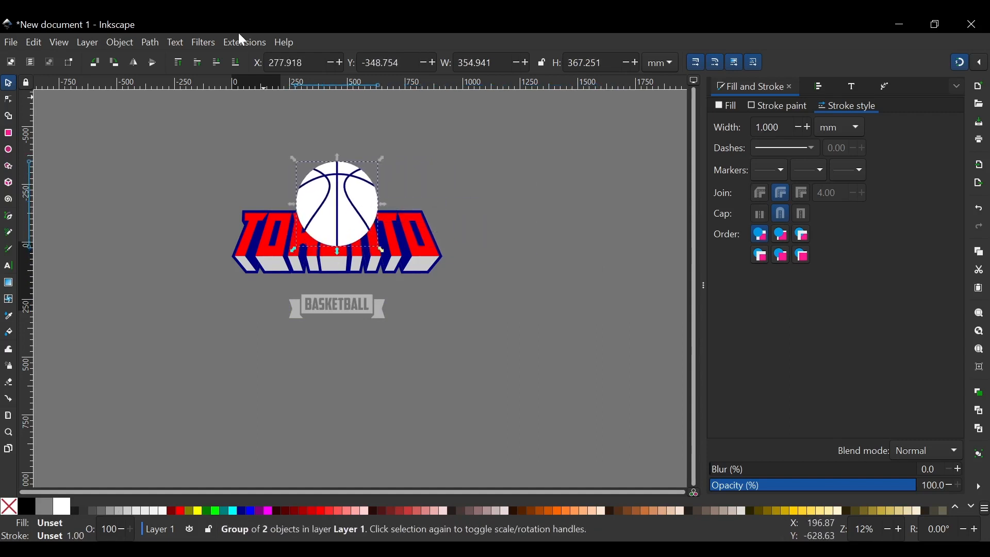
Send the basketball to the bottom of the stacking order, behind the TORONTO lettering.
{"action": "left_click", "coordinate": [236, 63]}
{"action": "scroll", "coordinate": [326, 218], "scroll_direction": "up", "scroll_amount": 2}
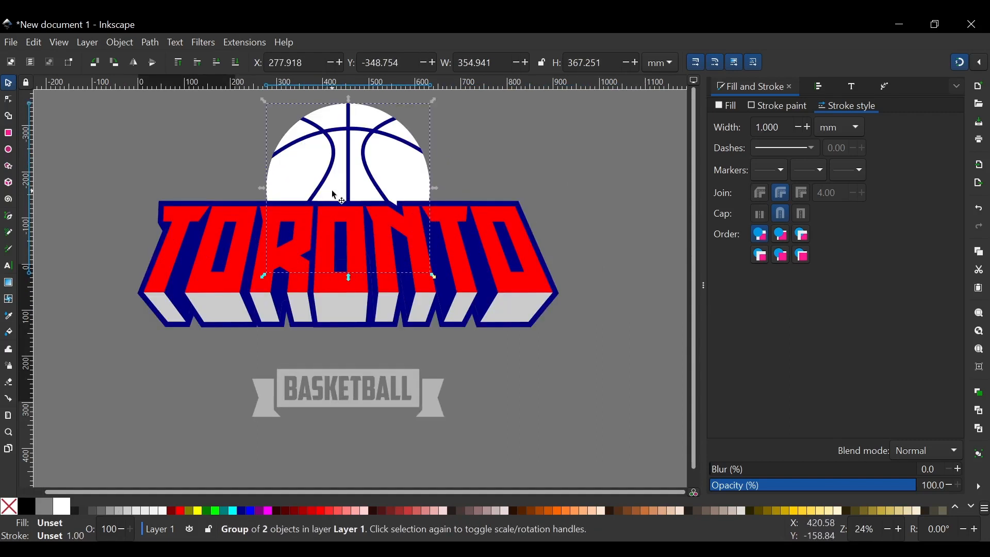
{"action": "left_click", "coordinate": [510, 162]}
{"action": "scroll", "coordinate": [398, 216], "scroll_direction": "up", "scroll_amount": 2}
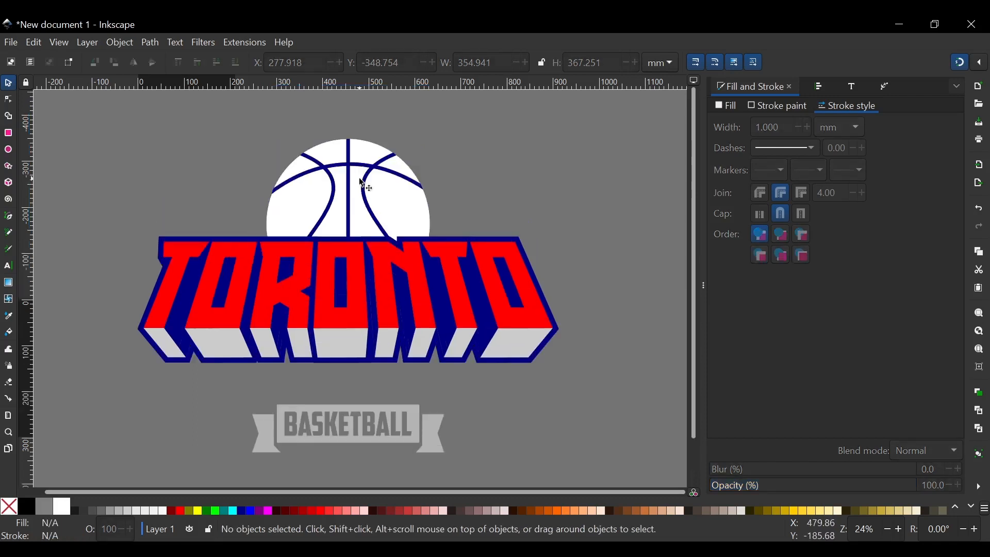
Enlarge the basketball behind TORONTO around its centre to about 491 × 508 mm.
{"action": "left_click", "coordinate": [398, 214]}
{"action": "left_click_drag", "start_coordinate": [435, 321], "coordinate": [472, 361]}
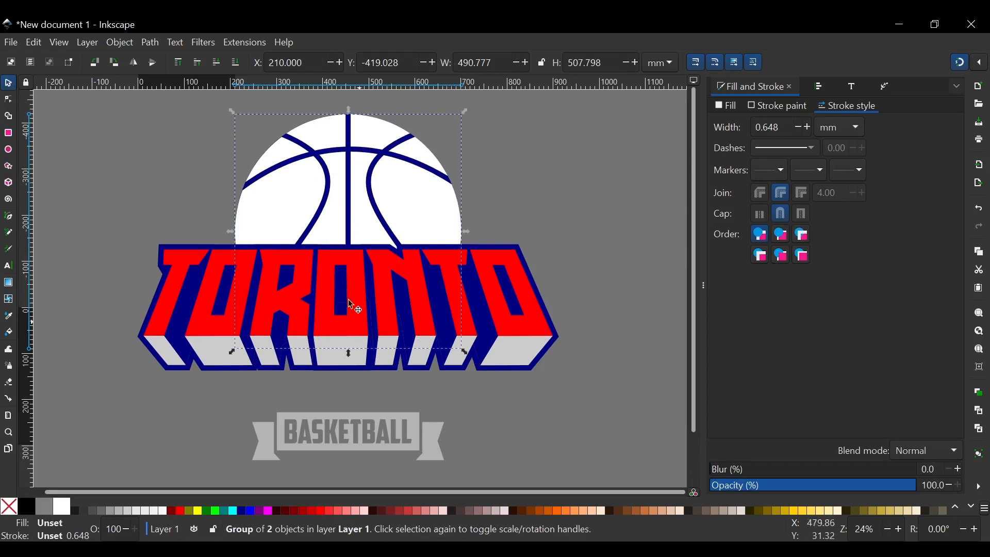
{"action": "scroll", "coordinate": [316, 182], "scroll_direction": "down", "scroll_amount": 1}
{"action": "left_click", "coordinate": [435, 191]}
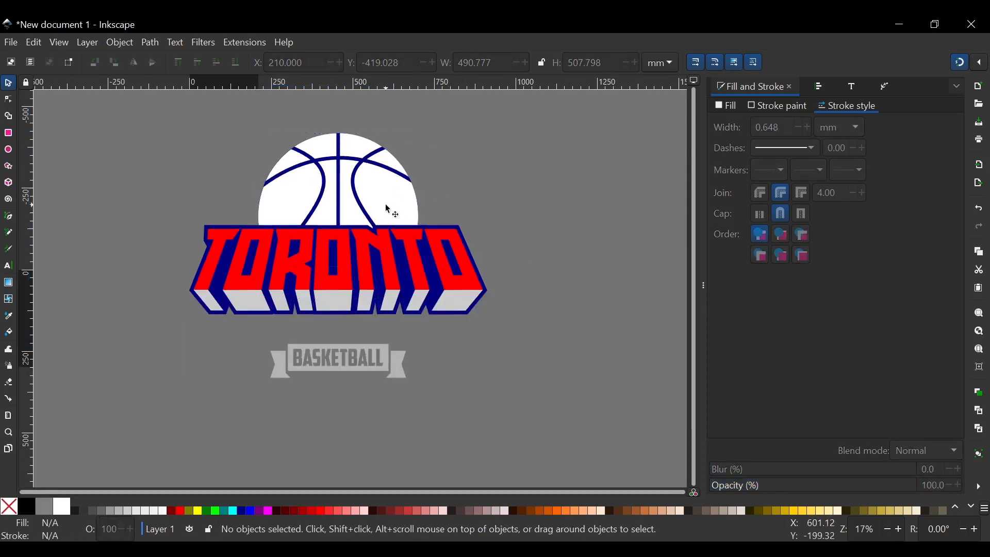
Ungroup the basketball and recolour its white panels with the red (#ff0000) sampled from the TORONTO letters.
{"action": "left_click", "coordinate": [389, 209]}
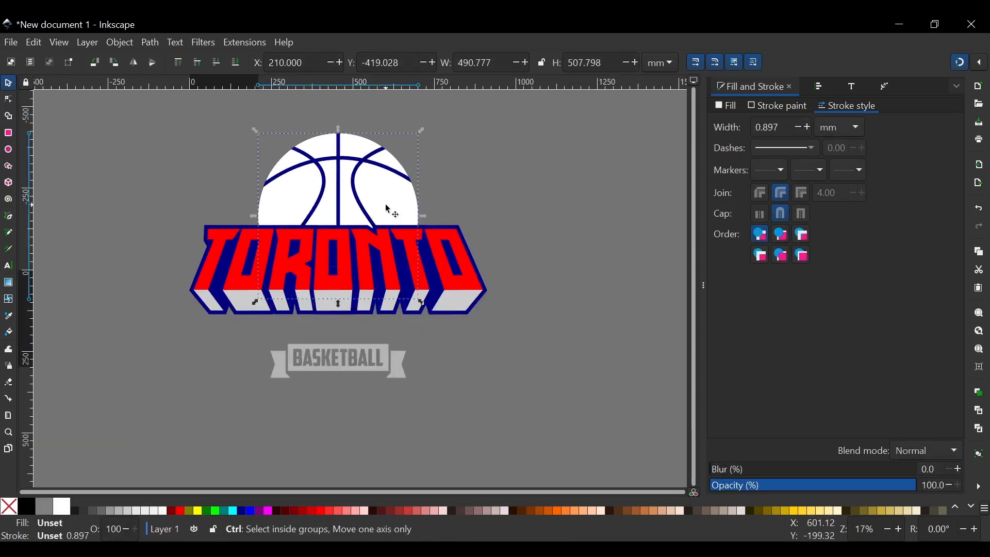
{"action": "key", "text": "ctrl+shift+g"}
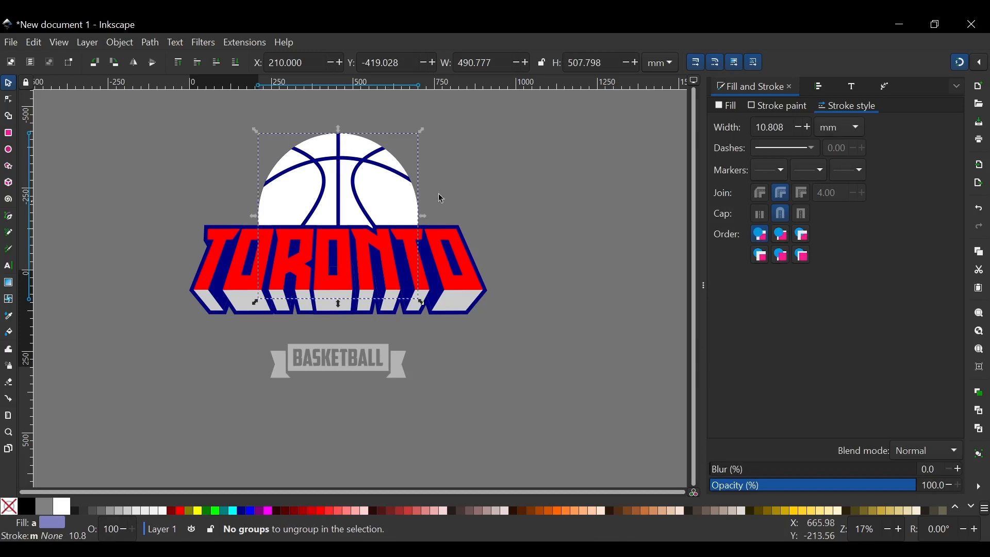
{"action": "left_click", "coordinate": [494, 188]}
{"action": "left_click", "coordinate": [371, 255]}
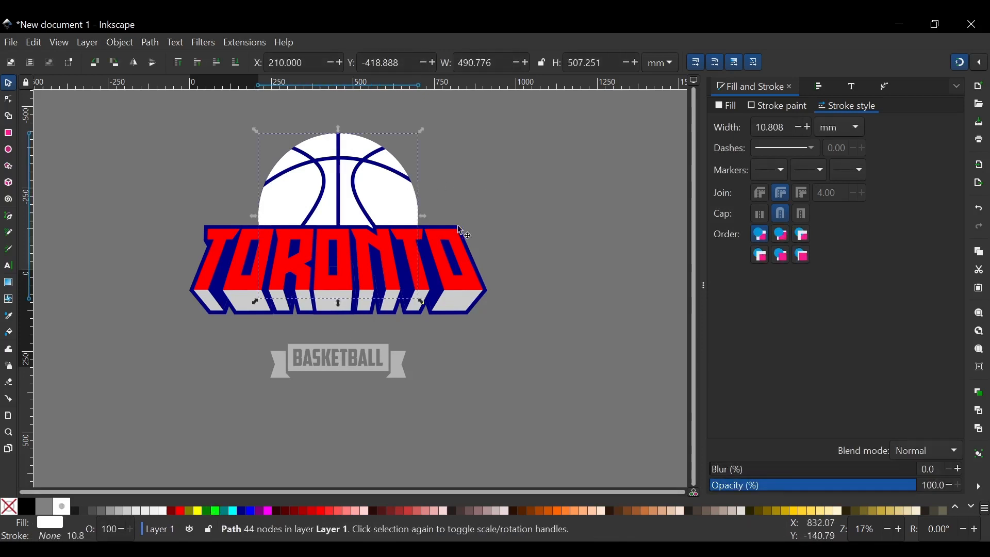
{"action": "key", "text": "d"}
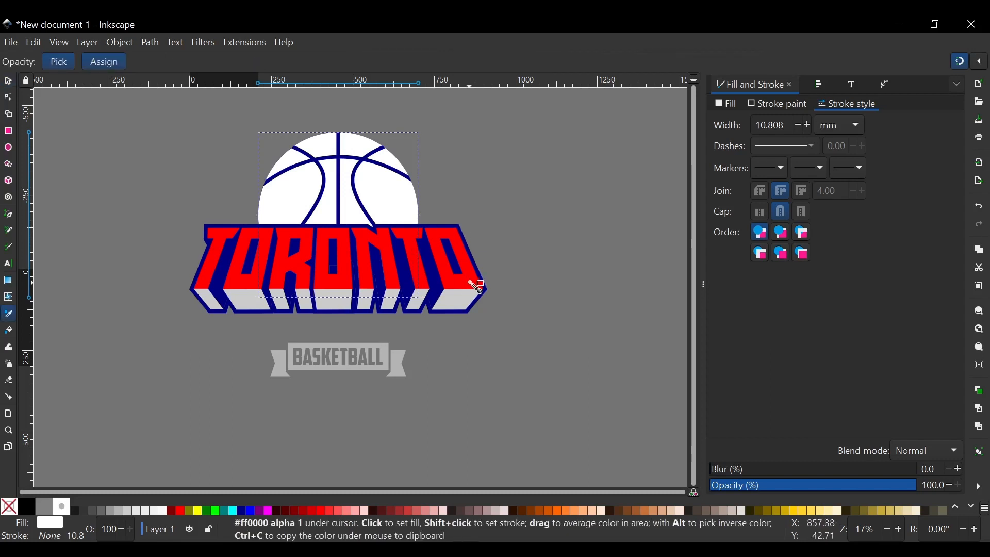
{"action": "left_click", "coordinate": [472, 285]}
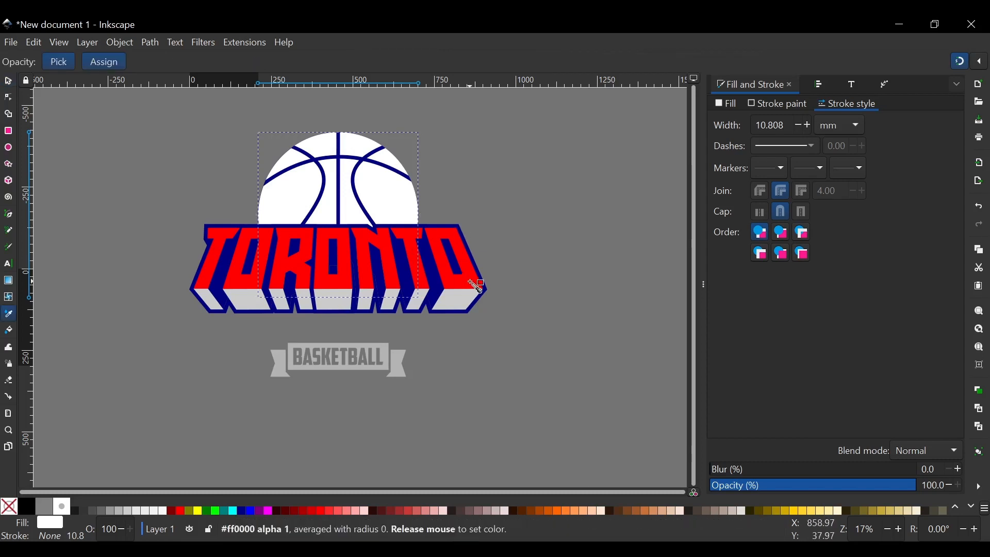
{"action": "left_click", "coordinate": [8, 82]}
{"action": "left_click", "coordinate": [490, 177]}
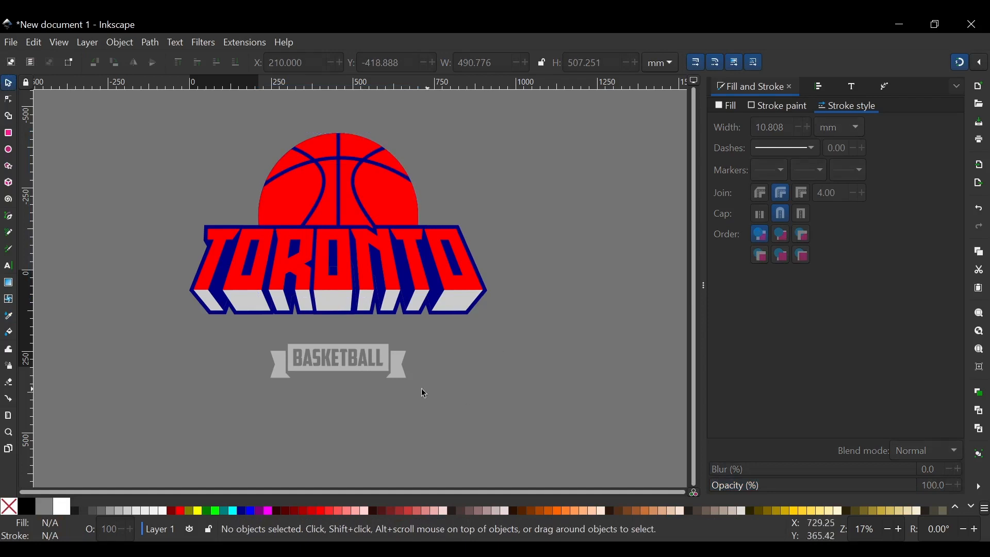
Recolour the grey BASKETBALL banner with the red sampled from the TORONTO letters.
{"action": "scroll", "coordinate": [395, 375], "scroll_direction": "up", "scroll_amount": 3}
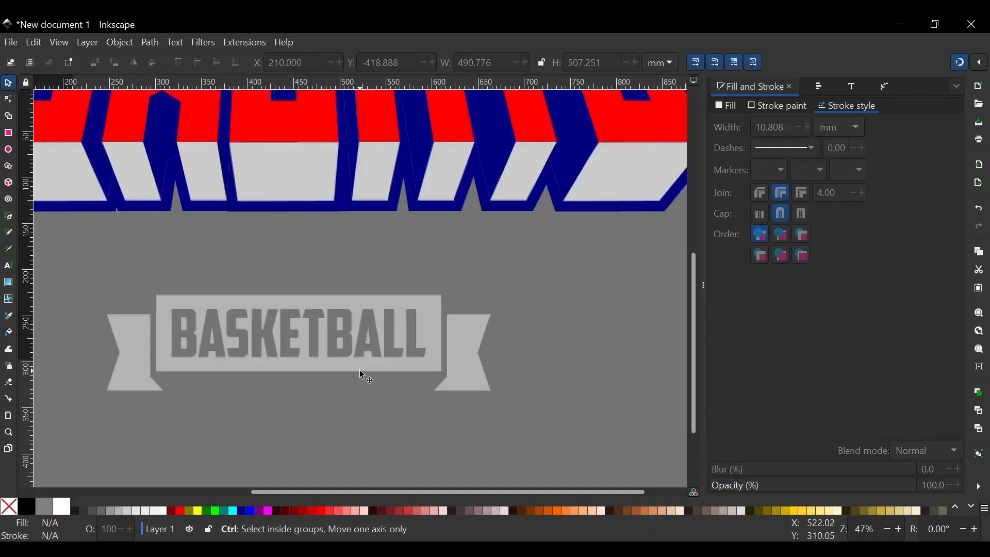
{"action": "left_click", "coordinate": [459, 353]}
{"action": "scroll", "coordinate": [314, 247], "scroll_direction": "up", "scroll_amount": 2}
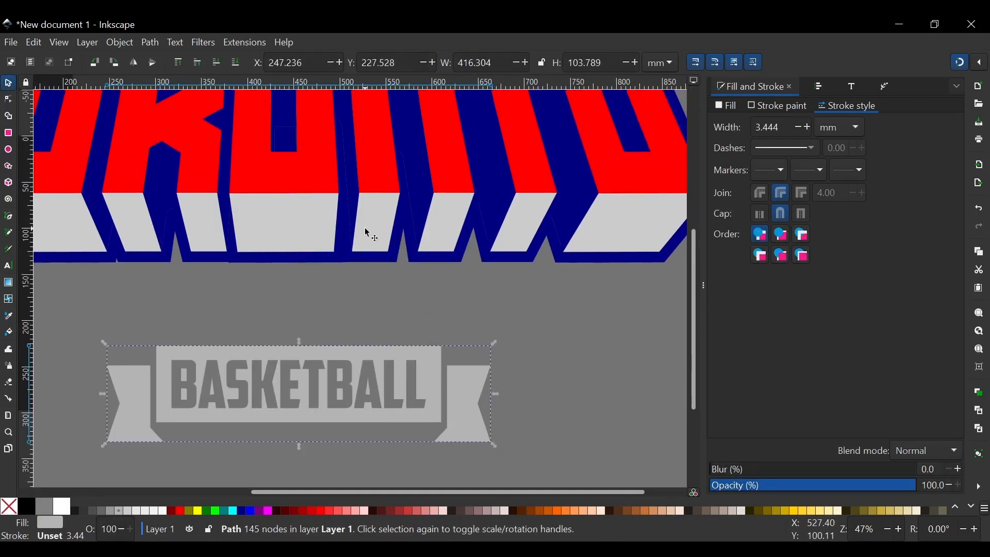
{"action": "scroll", "coordinate": [365, 231], "scroll_direction": "down", "scroll_amount": 2}
{"action": "key", "text": "d"}
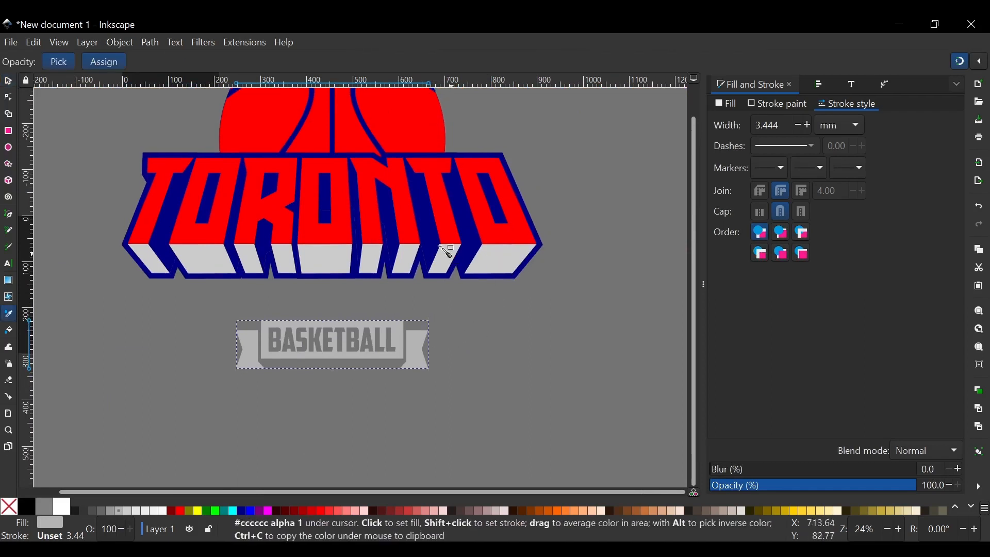
{"action": "left_click", "coordinate": [507, 170]}
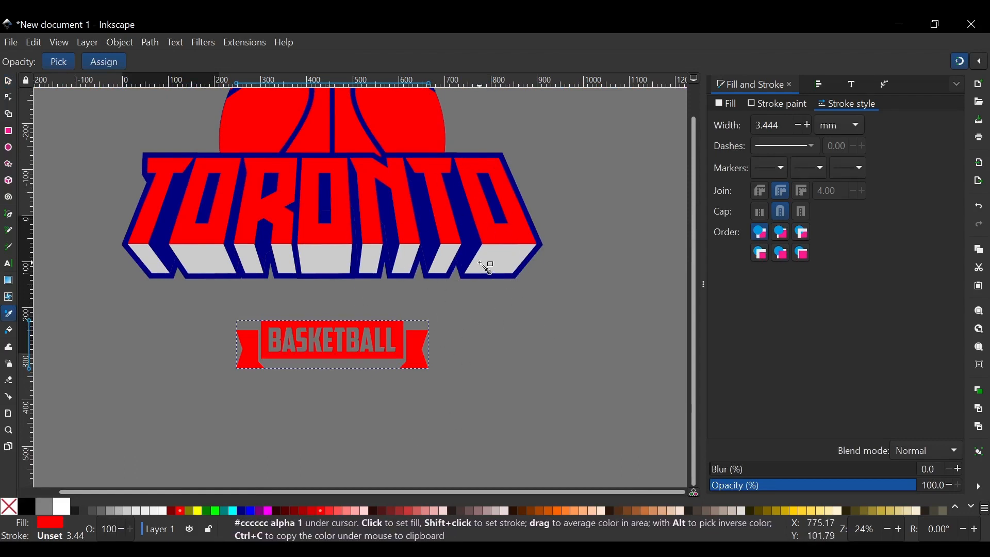
{"action": "key", "text": "s"}
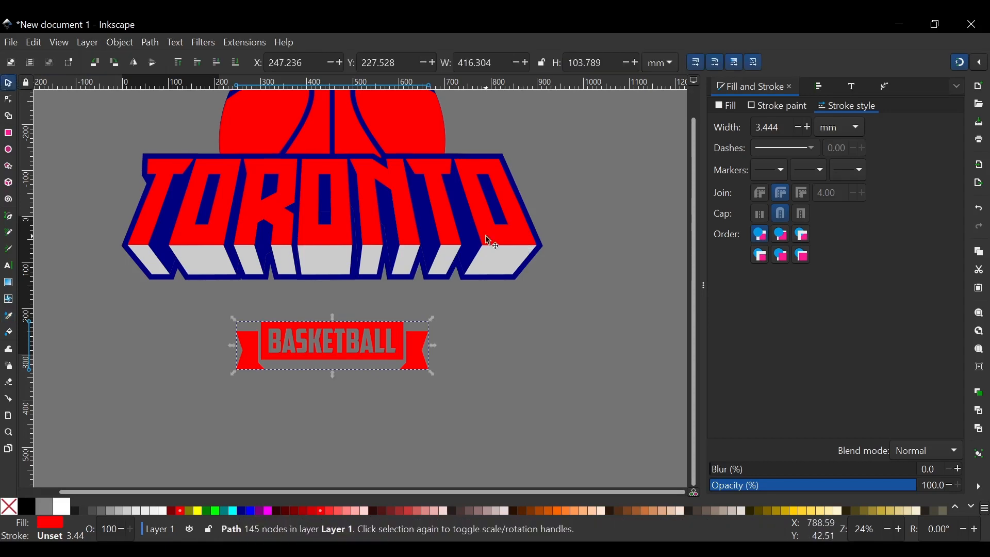
{"action": "scroll", "coordinate": [325, 203], "scroll_direction": "down", "scroll_amount": 2}
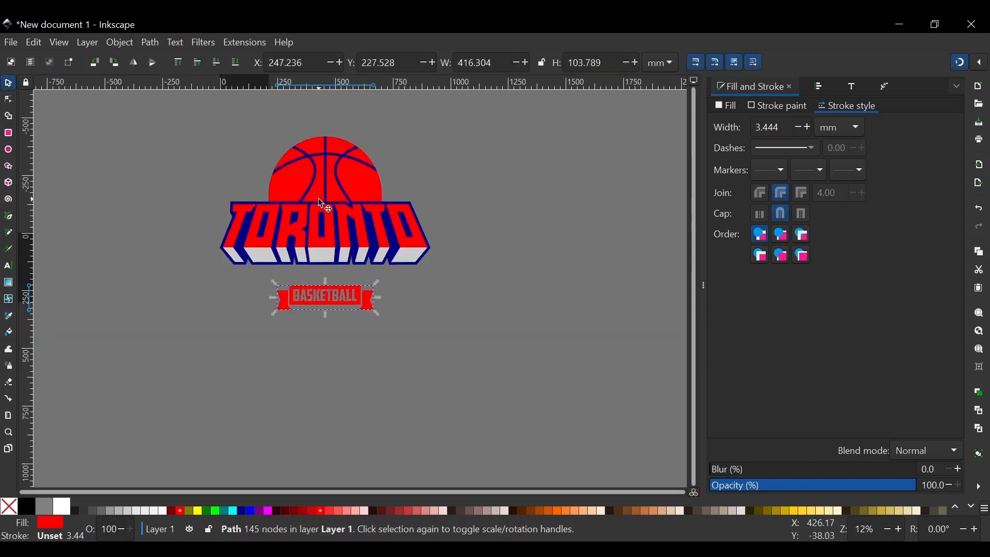
Move the BASKETBALL banner up to sit just beneath the lower edge of the TORONTO lettering.
{"action": "left_click", "coordinate": [353, 306]}
{"action": "scroll", "coordinate": [338, 287], "scroll_direction": "up", "scroll_amount": 3}
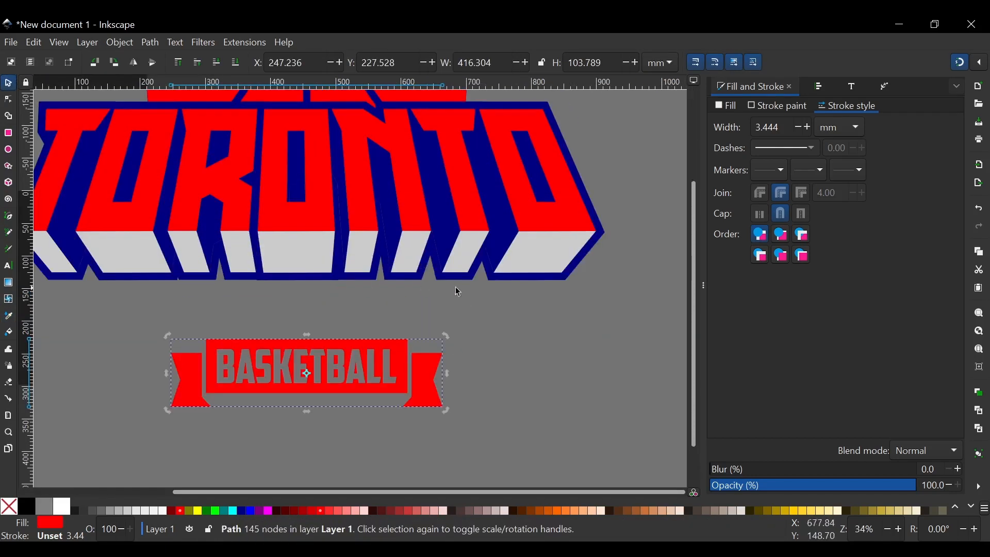
{"action": "left_click", "coordinate": [309, 330]}
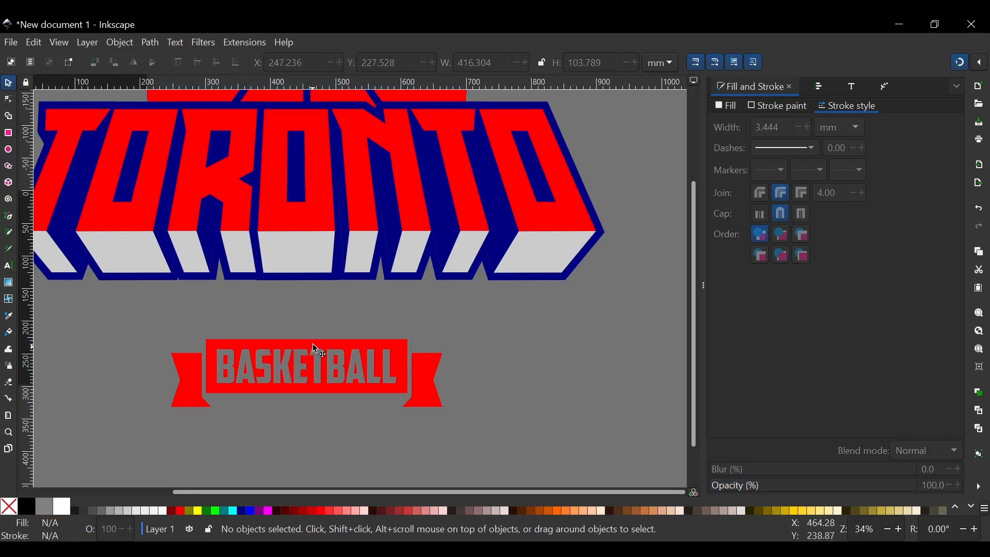
{"action": "left_click_drag", "start_coordinate": [313, 345], "coordinate": [320, 299]}
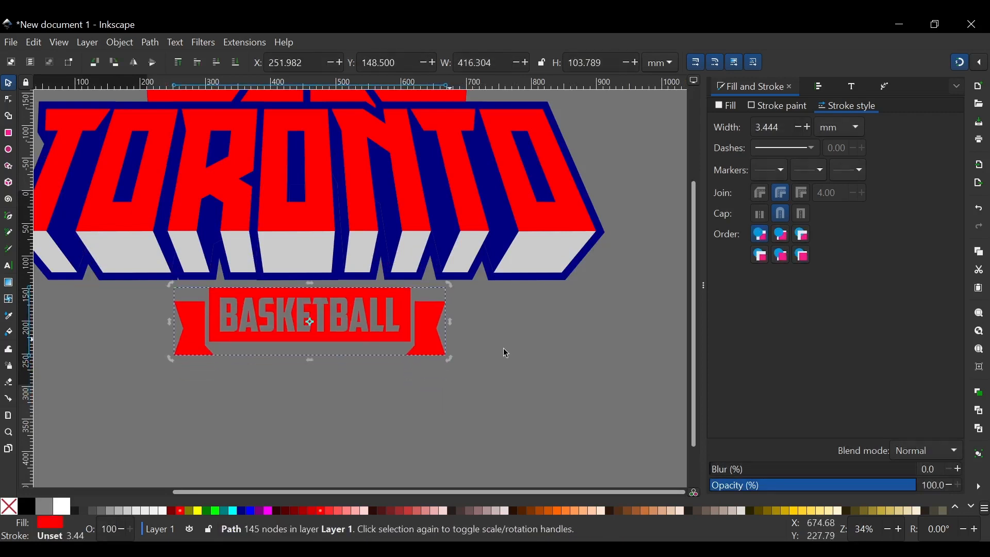
{"action": "left_click", "coordinate": [506, 349]}
{"action": "scroll", "coordinate": [341, 234], "scroll_direction": "down", "scroll_amount": 1}
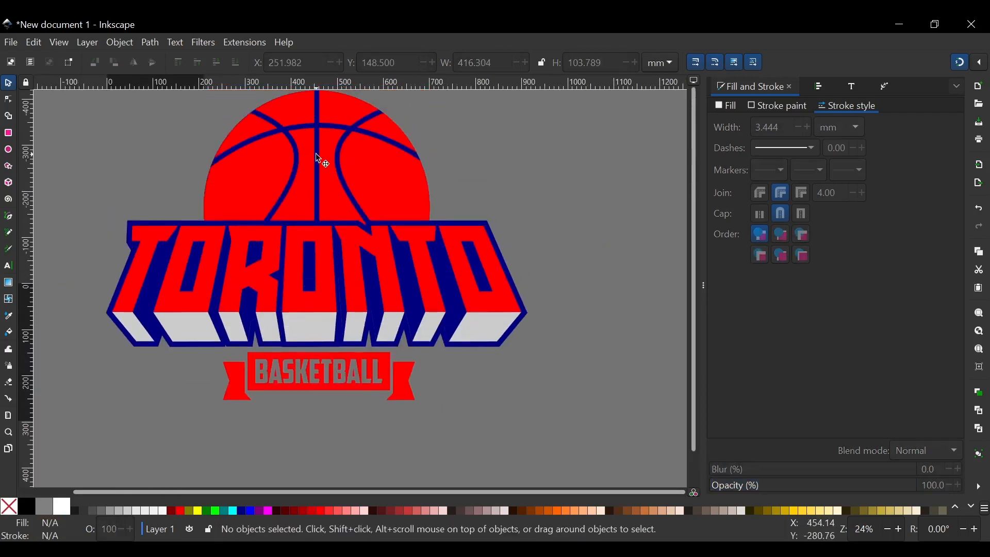
{"action": "scroll", "coordinate": [316, 153], "scroll_direction": "down", "scroll_amount": 1}
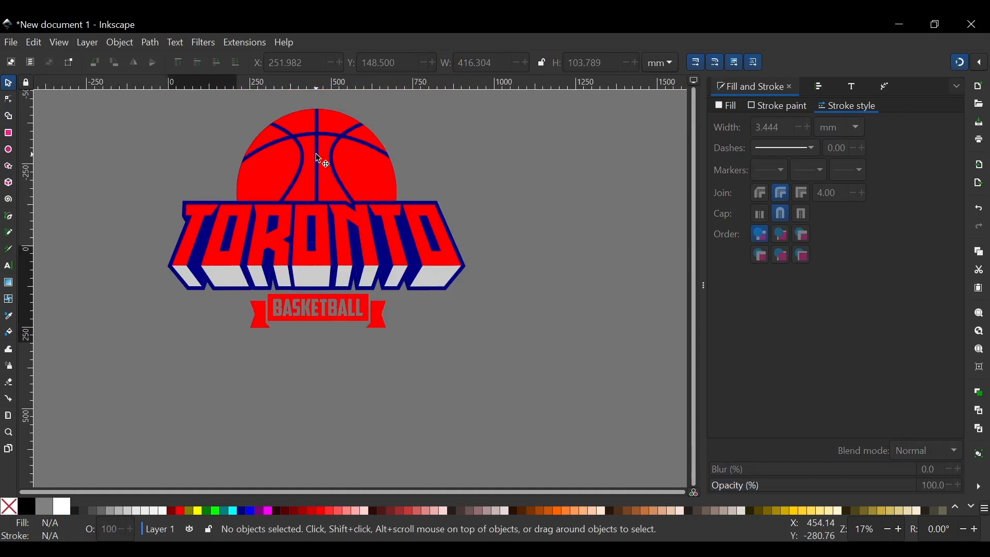
Draw a large upright three-cornered polygon overlapping the right end of the TORONTO lettering.
{"action": "left_click", "coordinate": [9, 167]}
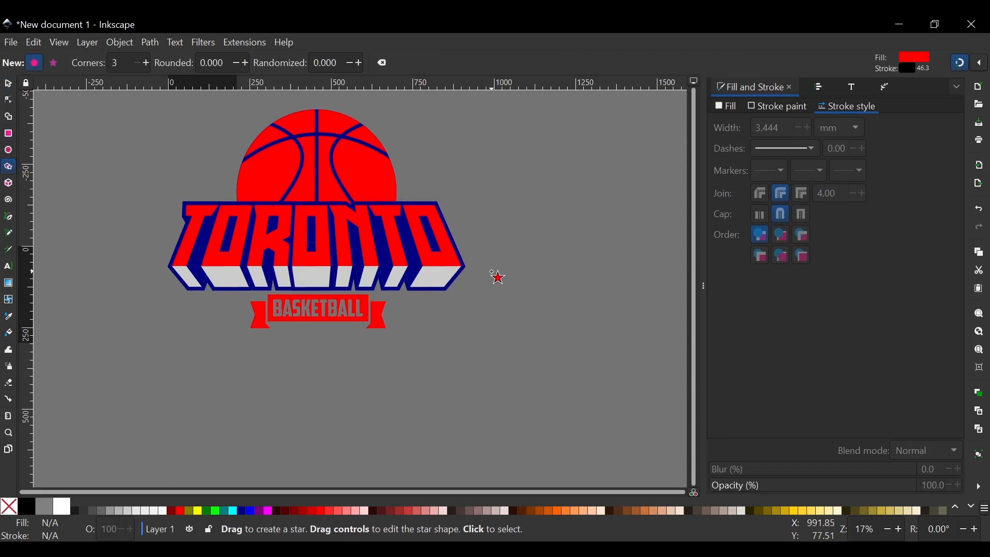
{"action": "mouse_move", "coordinate": [491, 272]}
{"action": "left_mouse_down"}
{"action": "mouse_move", "coordinate": [531, 253]}
{"action": "mouse_move", "coordinate": [525, 284]}
{"action": "mouse_move", "coordinate": [534, 277]}
{"action": "mouse_move", "coordinate": [676, 374]}
{"action": "left_mouse_up"}
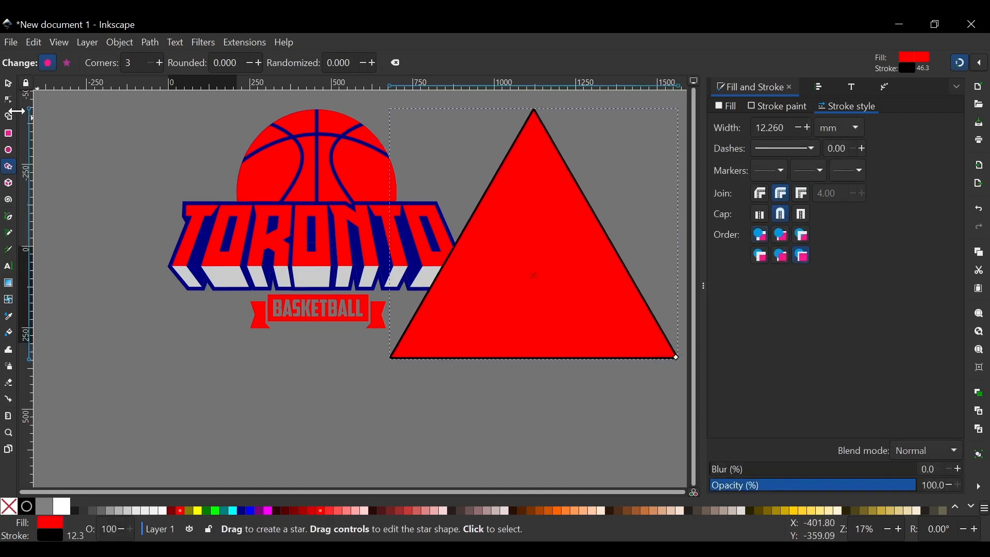
Remove the triangle's black stroke and flip the triangle vertically so its apex points down.
{"action": "left_click", "coordinate": [9, 86]}
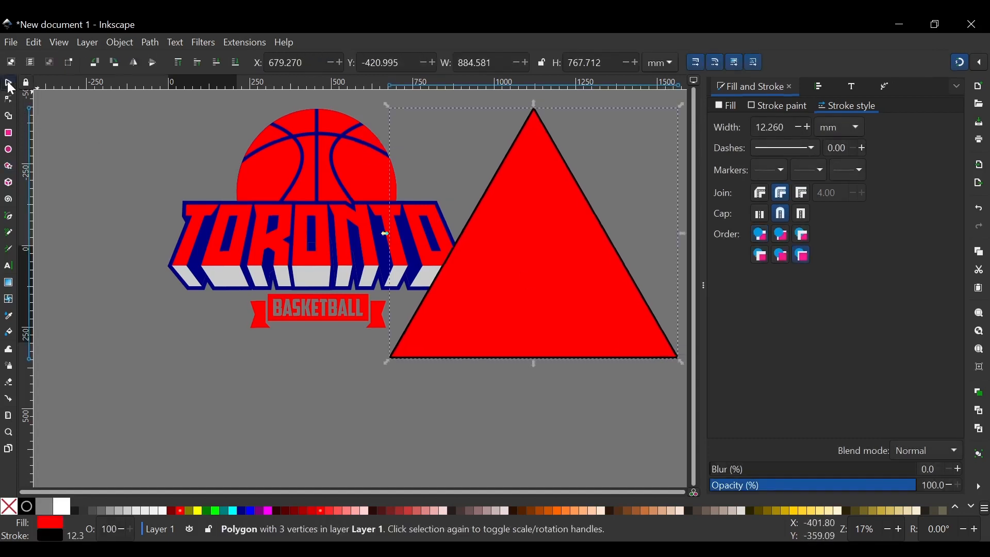
{"action": "left_click", "coordinate": [9, 508], "text": "shift"}
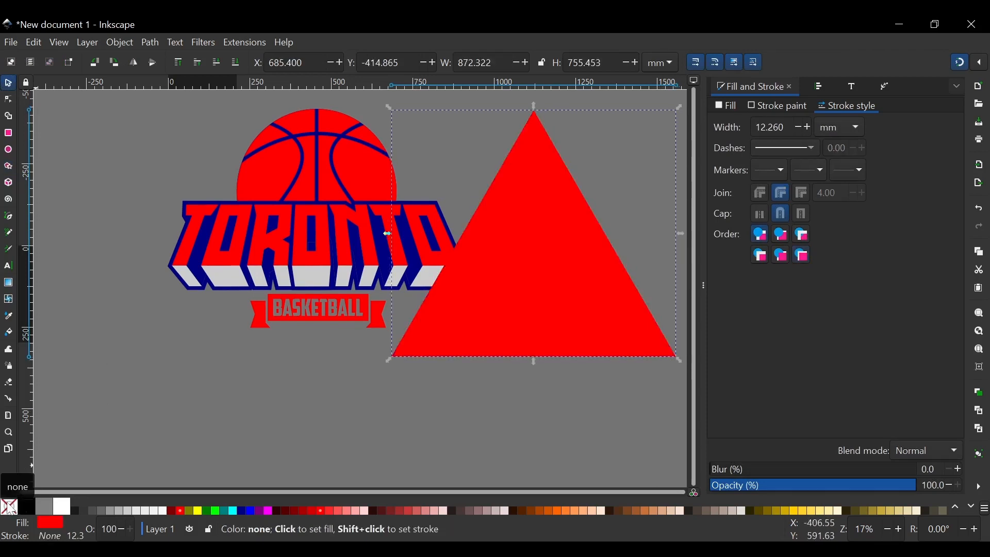
{"action": "left_click", "coordinate": [153, 62]}
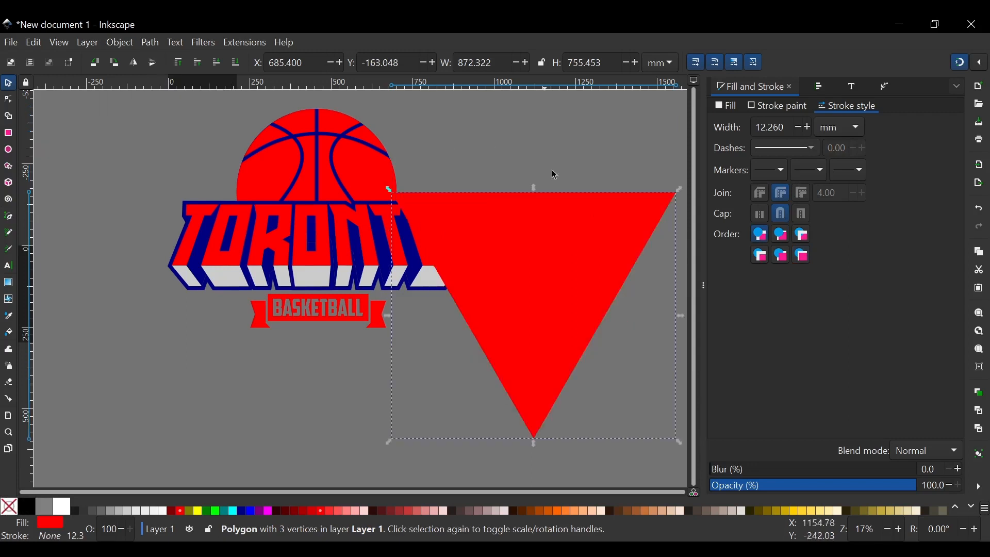
Move the inverted triangle onto the middle of the logo and send it behind all the other objects.
{"action": "left_click_drag", "start_coordinate": [519, 340], "coordinate": [323, 284]}
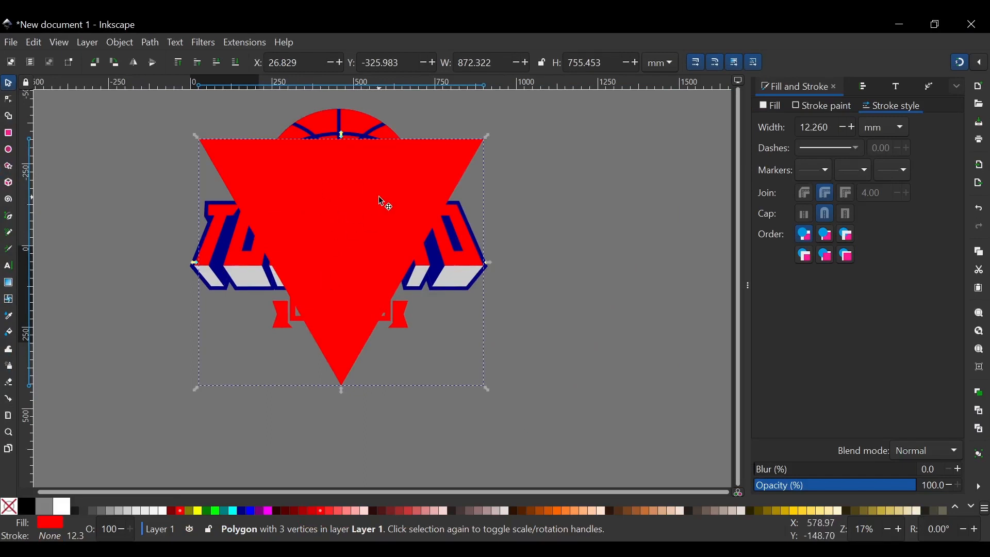
{"action": "left_click_drag", "start_coordinate": [382, 203], "coordinate": [382, 214]}
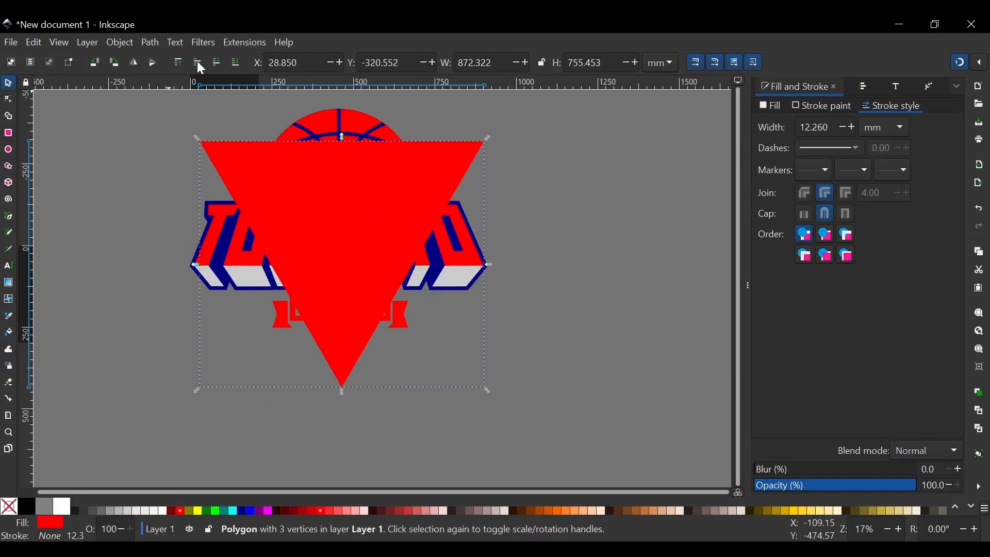
{"action": "left_click", "coordinate": [237, 63]}
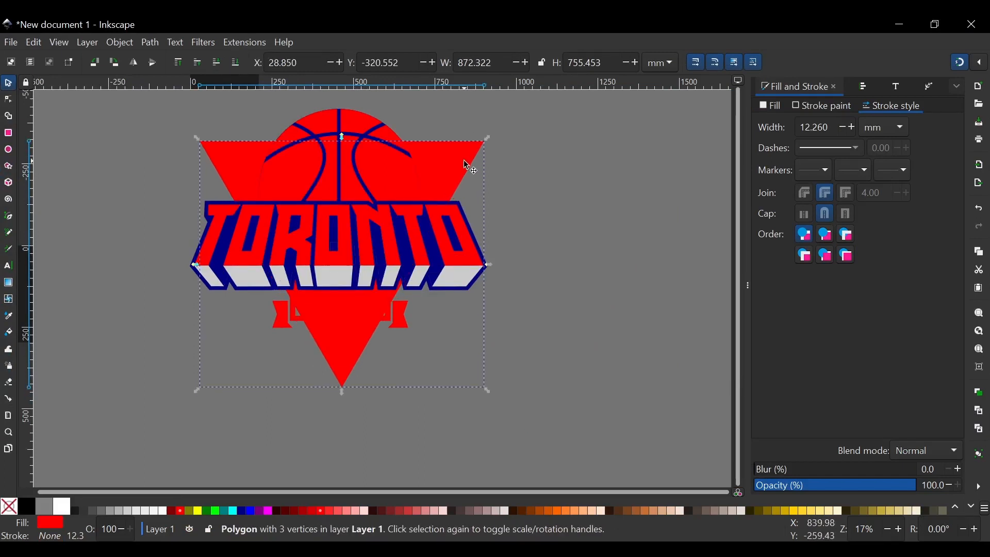
Recolour the triangle with the navy blue (#000080) sampled from the TORONTO outline.
{"action": "key", "text": "d"}
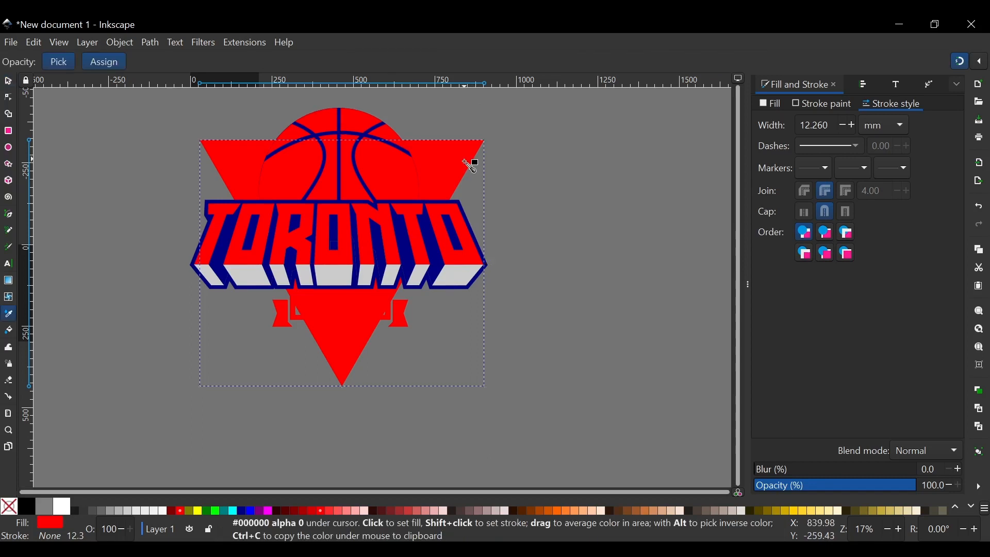
{"action": "left_click", "coordinate": [439, 238]}
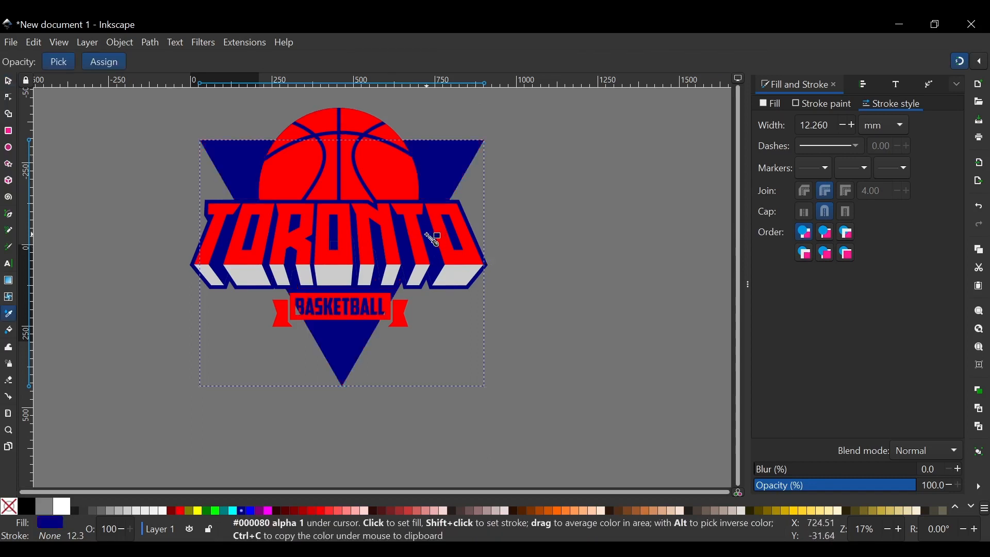
{"action": "left_click", "coordinate": [7, 84]}
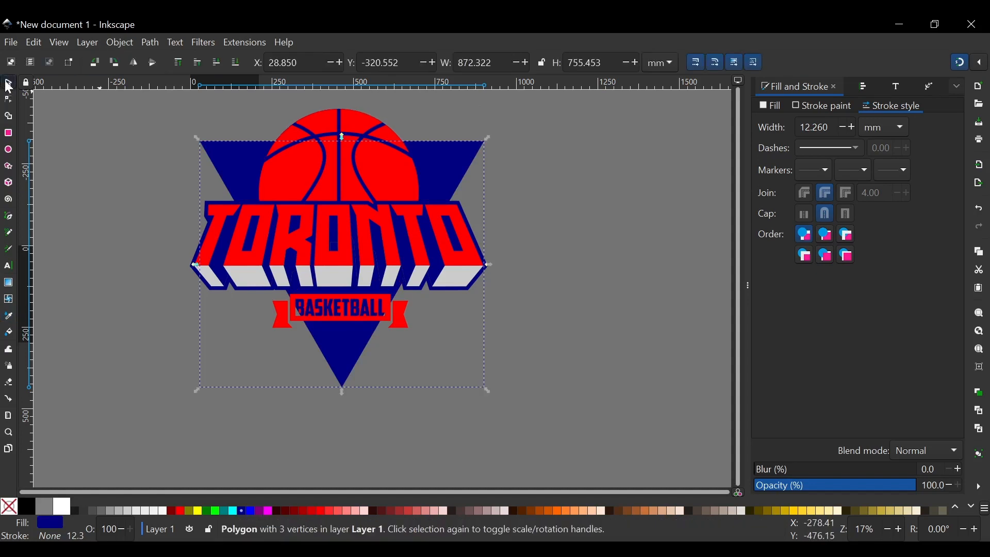
Shift the navy triangle slightly down behind the logo and resize it to about 950 mm wide and 699 mm high.
{"action": "left_click_drag", "start_coordinate": [454, 162], "coordinate": [444, 175]}
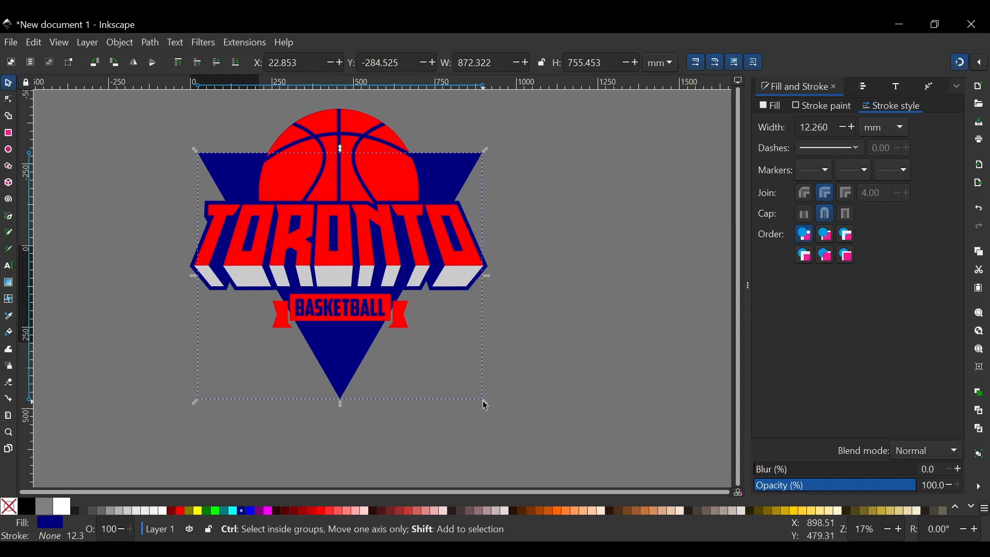
{"action": "left_click_drag", "start_coordinate": [486, 405], "coordinate": [501, 424]}
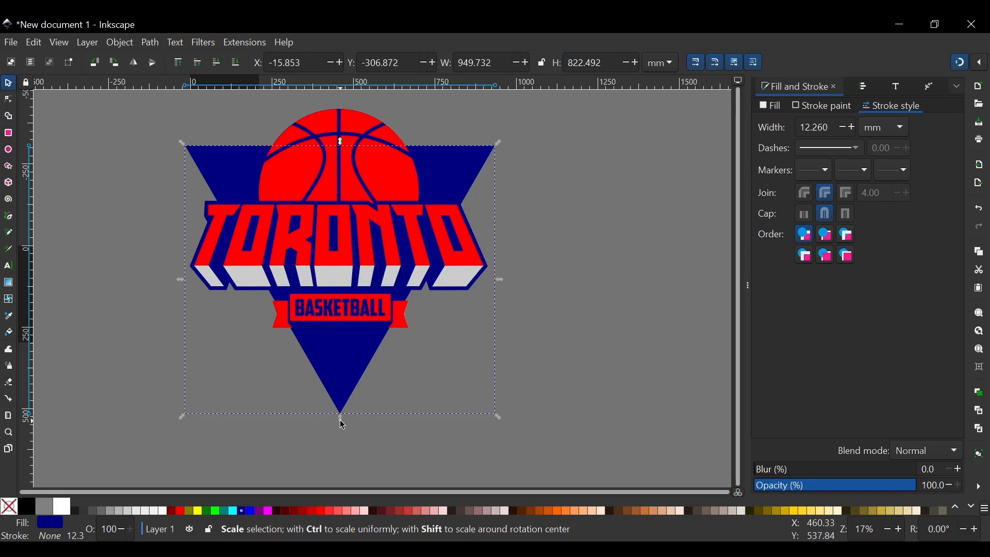
{"action": "left_click_drag", "start_coordinate": [341, 420], "coordinate": [341, 385]}
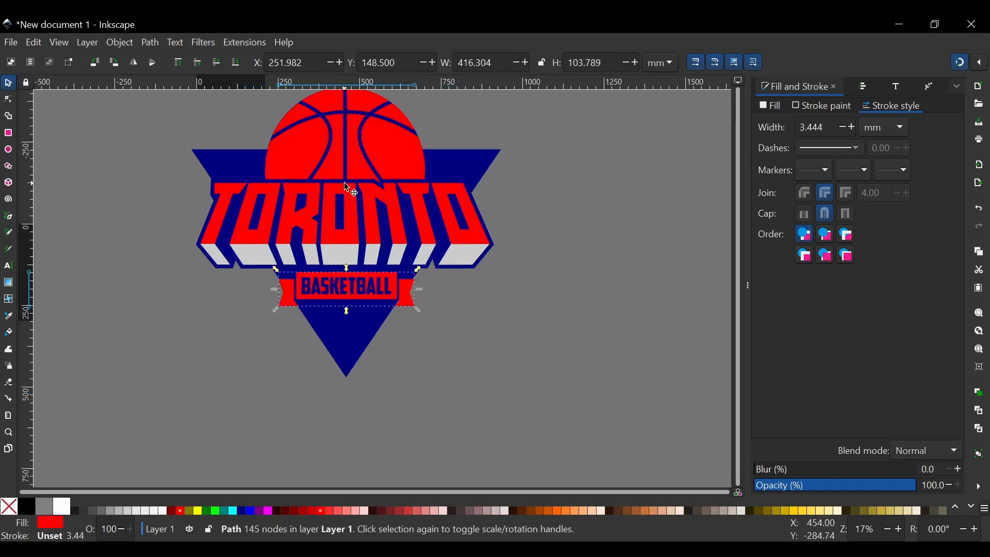
Group the basketball's red panels with the navy ellipse behind them.
{"action": "scroll", "coordinate": [357, 184], "scroll_direction": "up", "scroll_amount": 1}
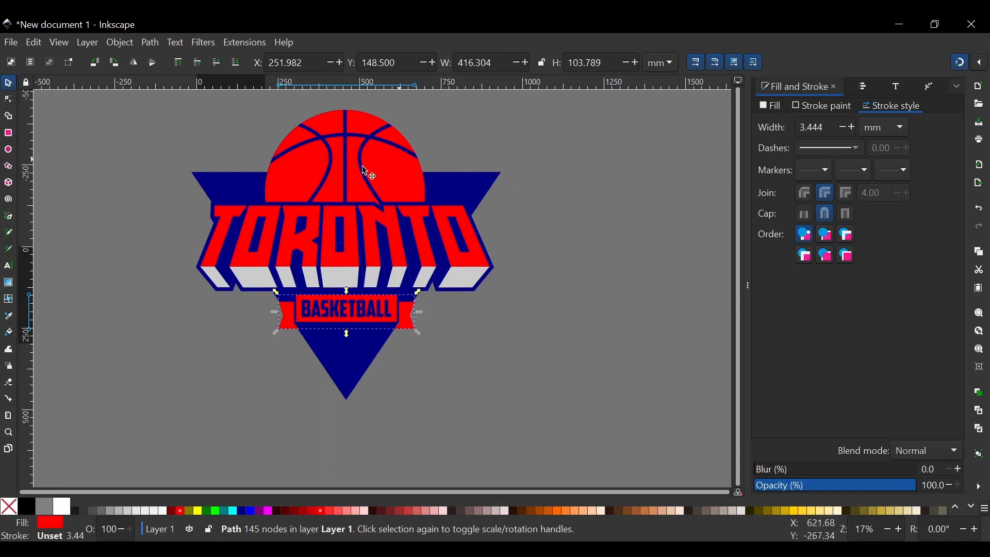
{"action": "left_click", "coordinate": [418, 183]}
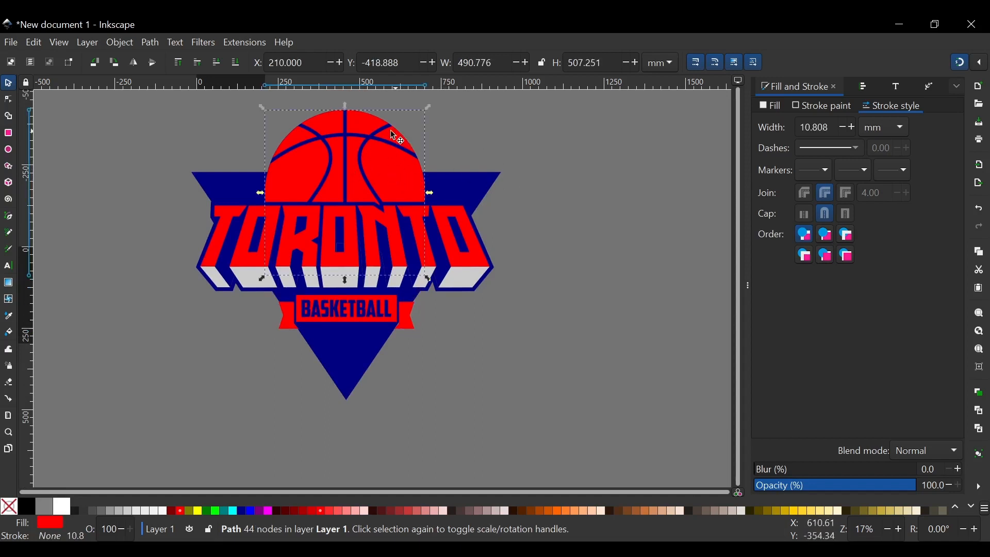
{"action": "scroll", "coordinate": [393, 135], "scroll_direction": "up", "scroll_amount": 6}
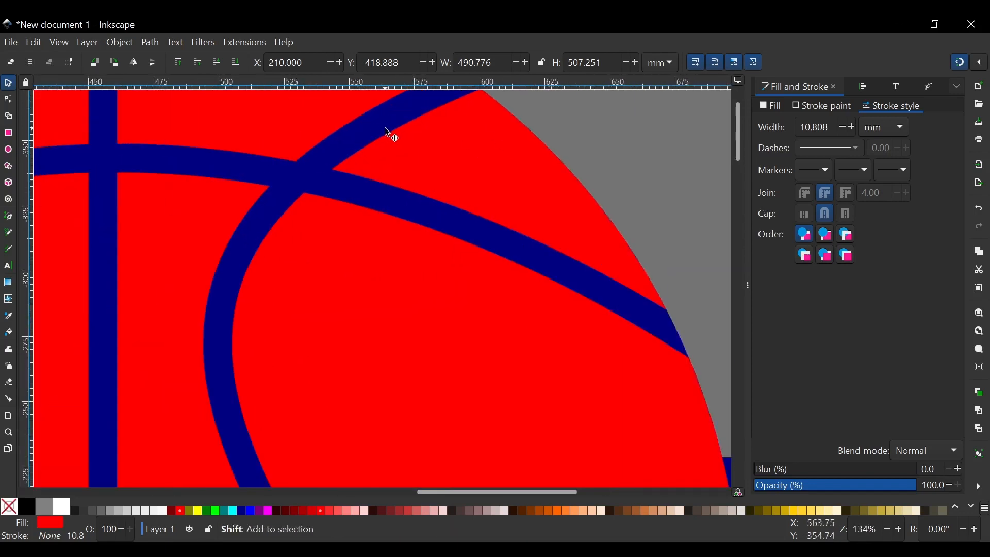
{"action": "left_click", "coordinate": [388, 133], "text": "shift"}
{"action": "scroll", "coordinate": [382, 198], "scroll_direction": "down", "scroll_amount": 3}
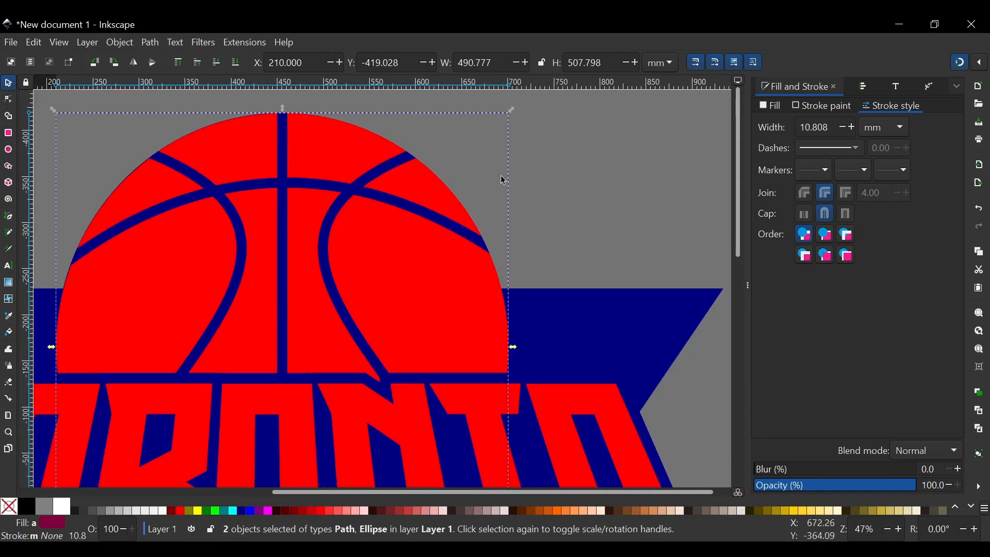
{"action": "left_click", "coordinate": [568, 149]}
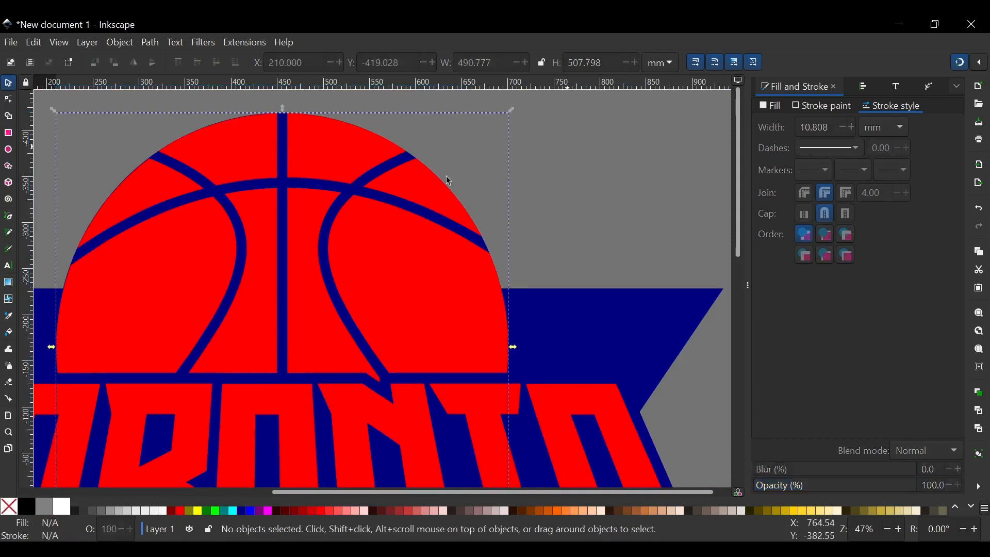
{"action": "left_click", "coordinate": [388, 253]}
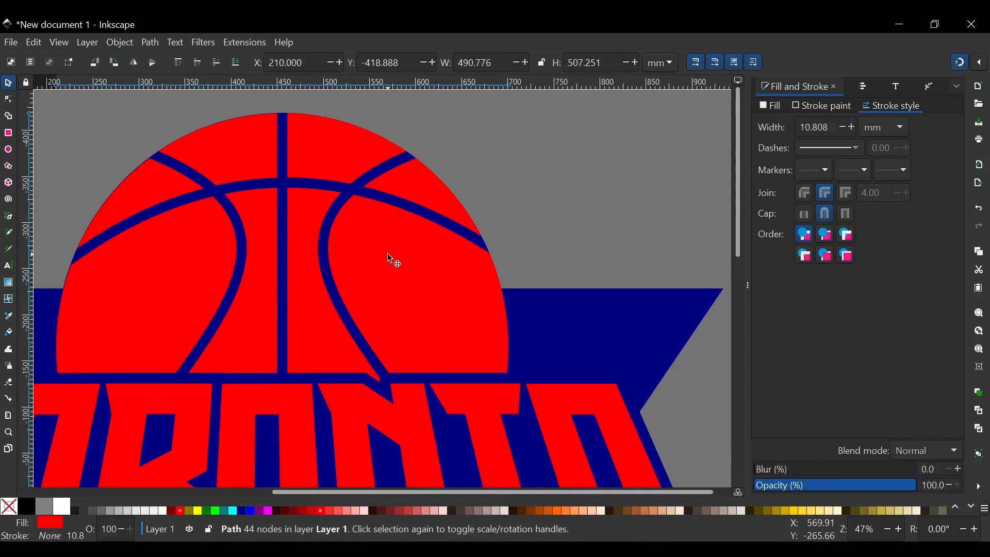
{"action": "left_click", "coordinate": [405, 157], "text": "shift"}
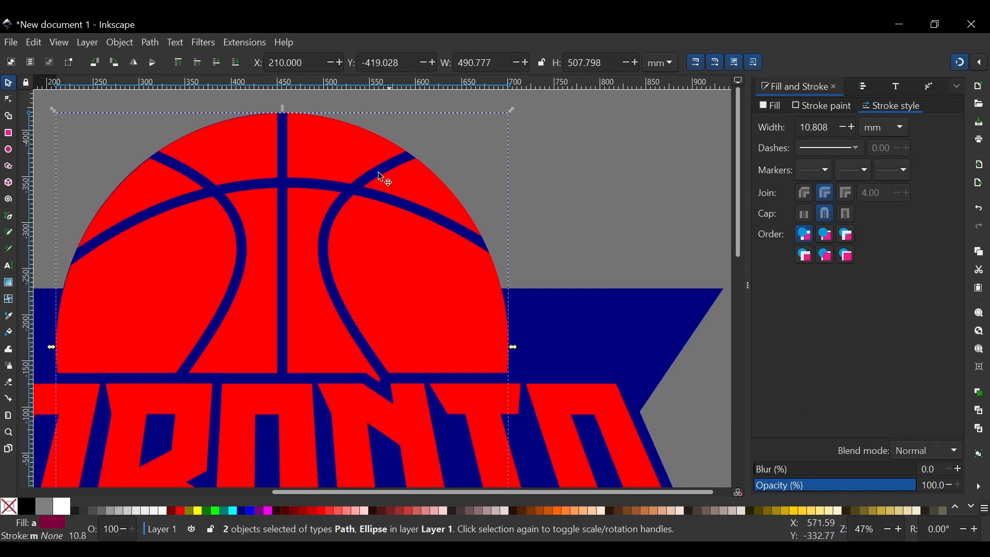
{"action": "scroll", "coordinate": [329, 171], "scroll_direction": "down", "scroll_amount": 2}
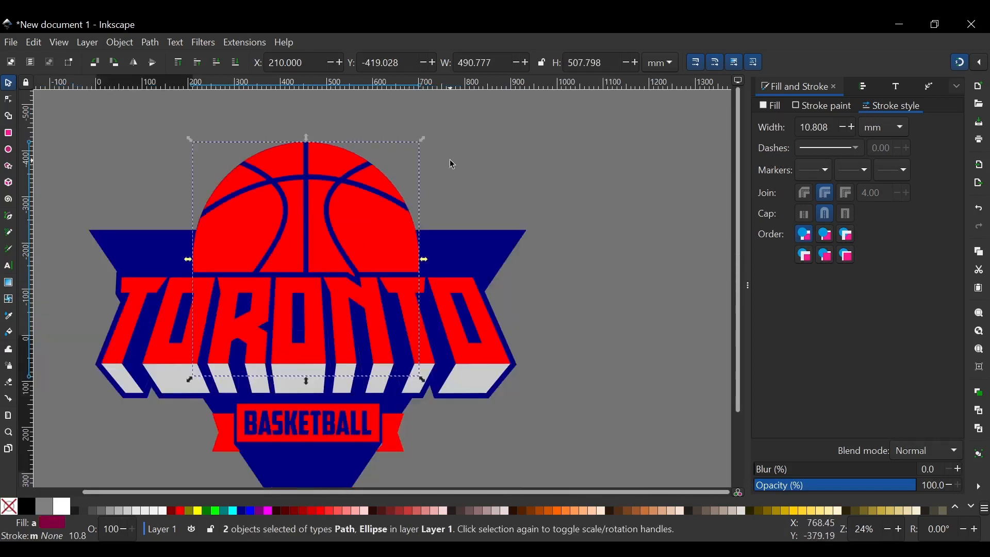
{"action": "key", "text": "ctrl+g"}
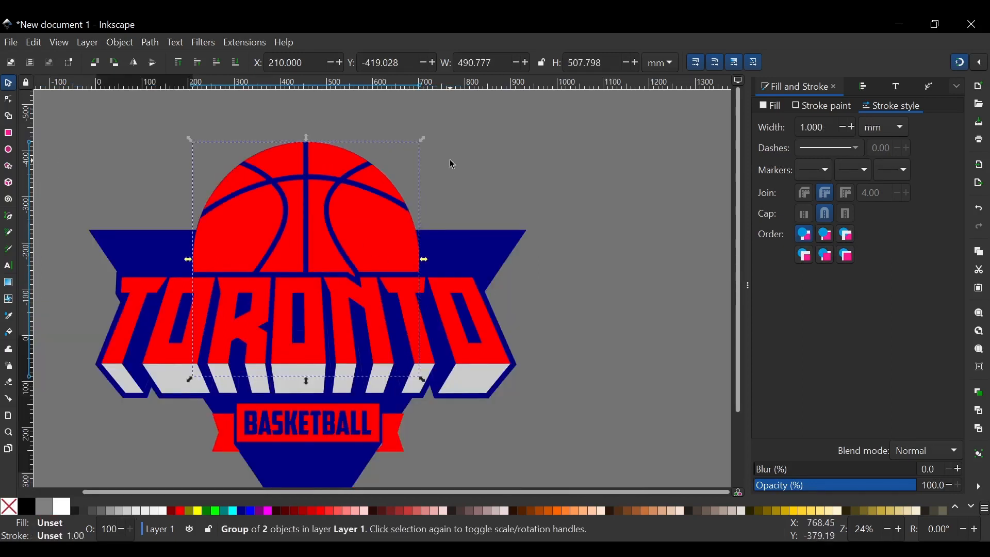
Centre the basketball group horizontally on the navy triangle.
{"action": "left_click", "coordinate": [490, 250], "text": "shift"}
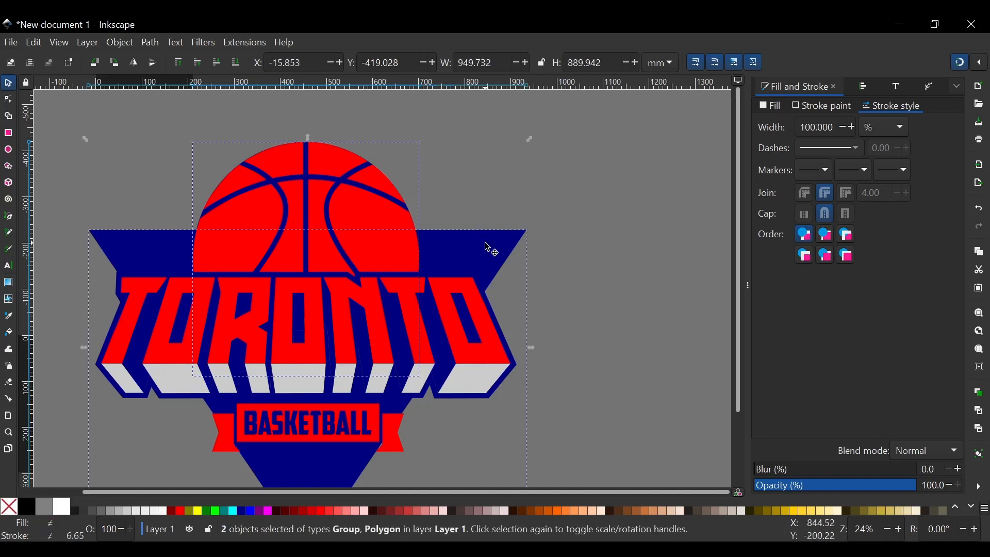
{"action": "left_click", "coordinate": [863, 88]}
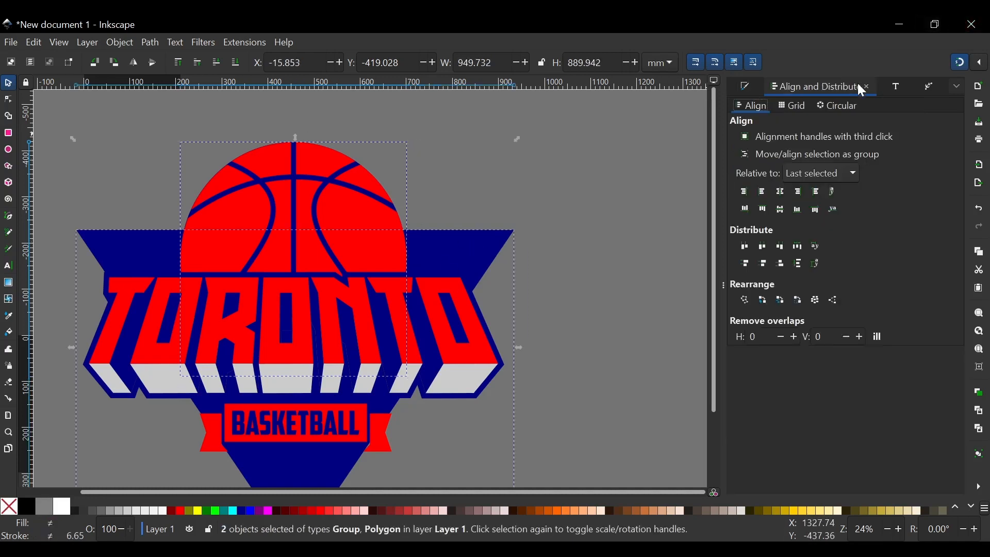
{"action": "left_click", "coordinate": [782, 192]}
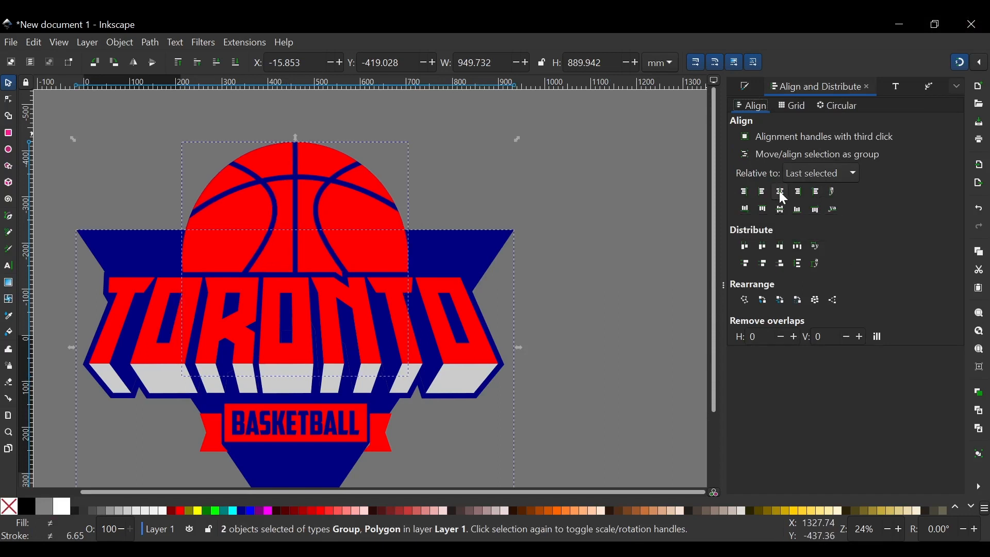
Centre the TORONTO lettering group horizontally on the navy triangle.
{"action": "scroll", "coordinate": [480, 237], "scroll_direction": "down", "scroll_amount": 3}
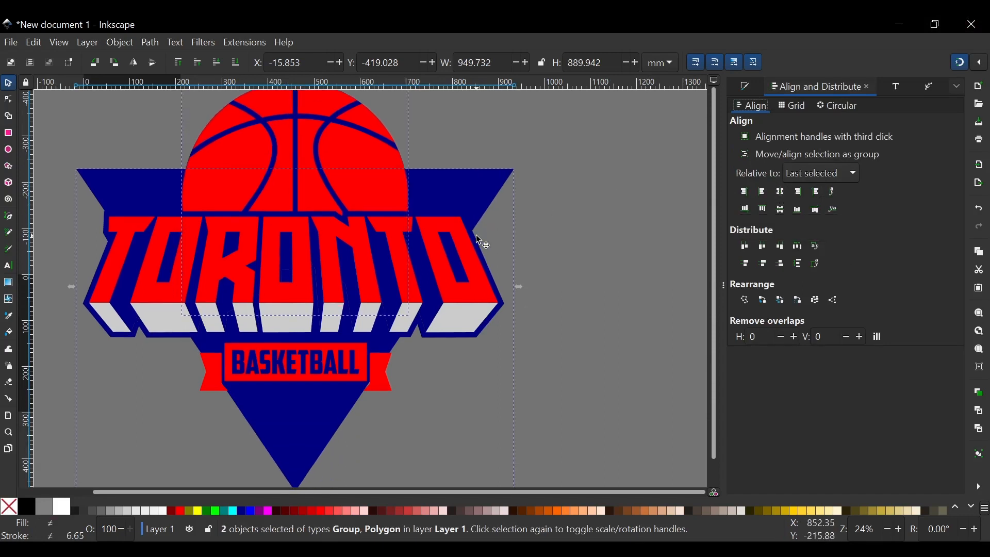
{"action": "left_click", "coordinate": [477, 272]}
{"action": "left_click", "coordinate": [482, 183], "text": "shift"}
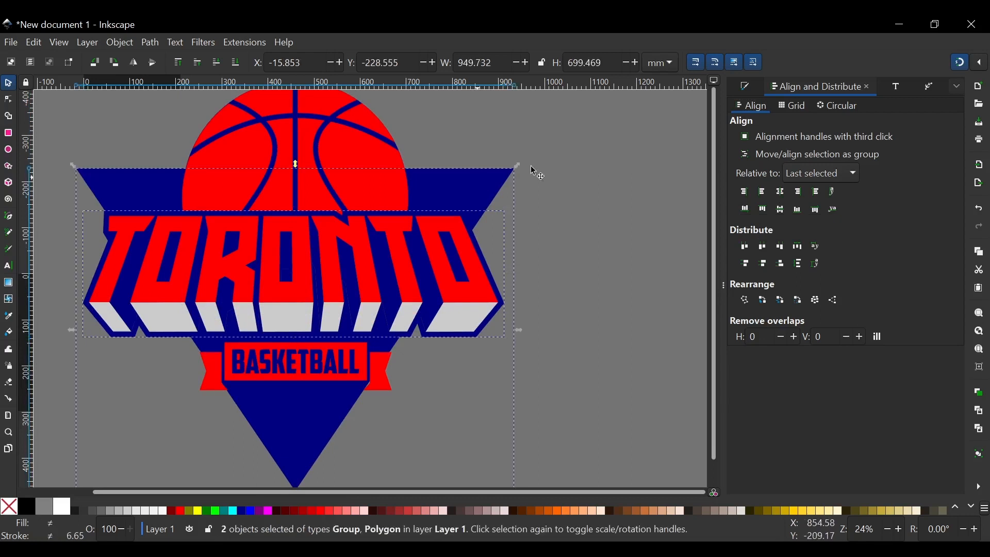
{"action": "left_click", "coordinate": [782, 199]}
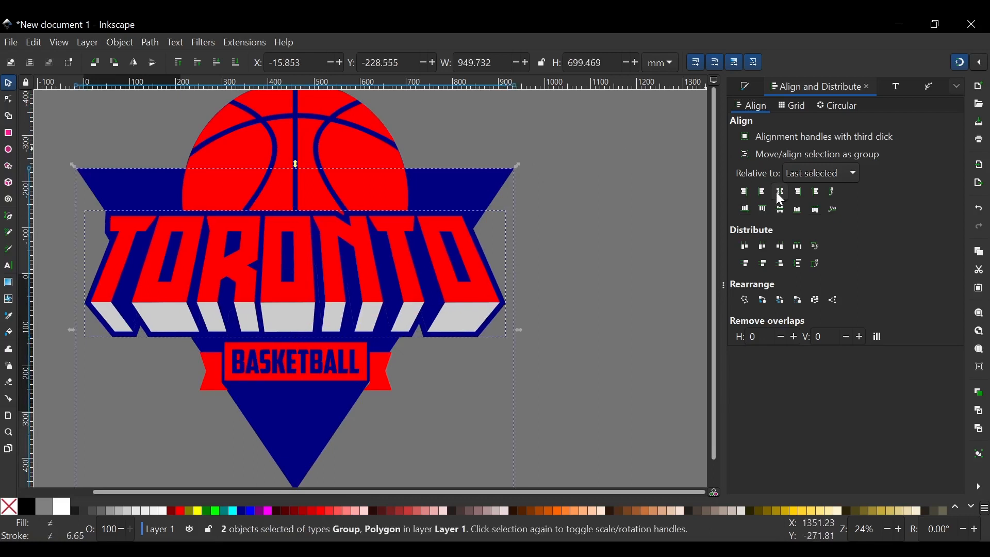
Centre the BASKETBALL banner horizontally on the navy triangle and clear the selection.
{"action": "scroll", "coordinate": [716, 210], "scroll_direction": "down", "scroll_amount": 1}
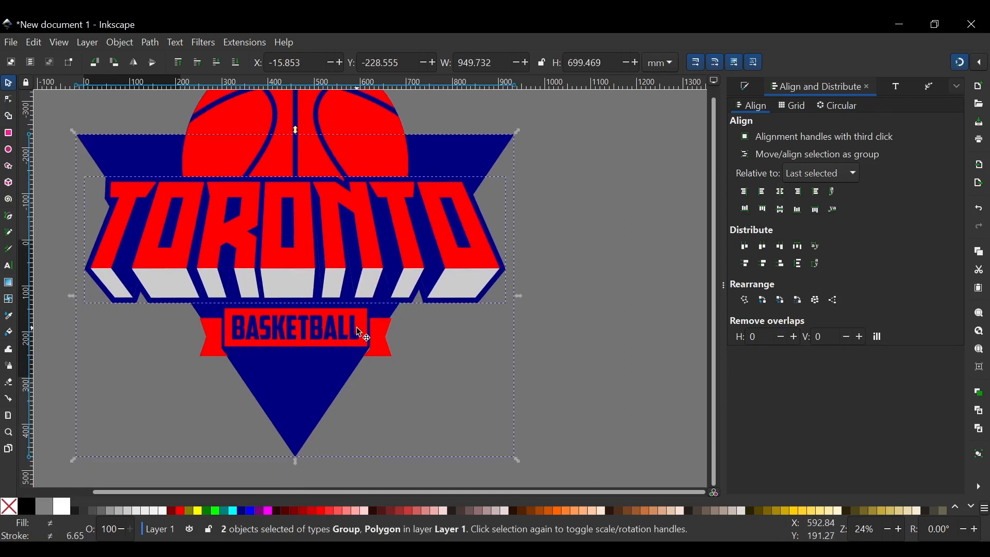
{"action": "left_click", "coordinate": [343, 349]}
{"action": "left_click", "coordinate": [306, 405], "text": "shift"}
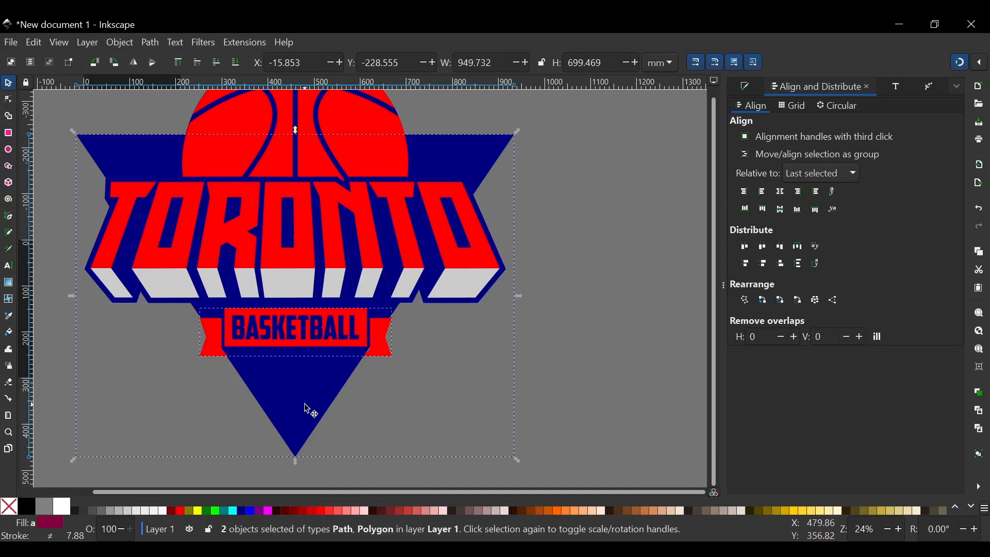
{"action": "left_click", "coordinate": [782, 199]}
{"action": "left_click", "coordinate": [610, 250]}
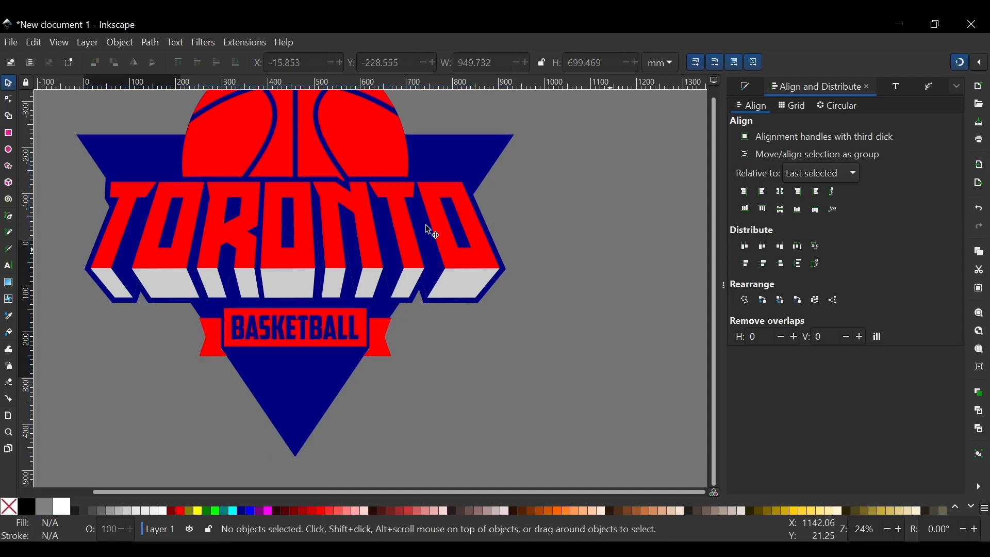
Examine the whole logo and inspect closely how the BASKETBALL banner's ribbon ends meet the triangle's edges.
{"action": "scroll", "coordinate": [319, 209], "scroll_direction": "up", "scroll_amount": 1}
{"action": "scroll", "coordinate": [313, 149], "scroll_direction": "down", "scroll_amount": 2}
{"action": "scroll", "coordinate": [313, 149], "scroll_direction": "up", "scroll_amount": 1}
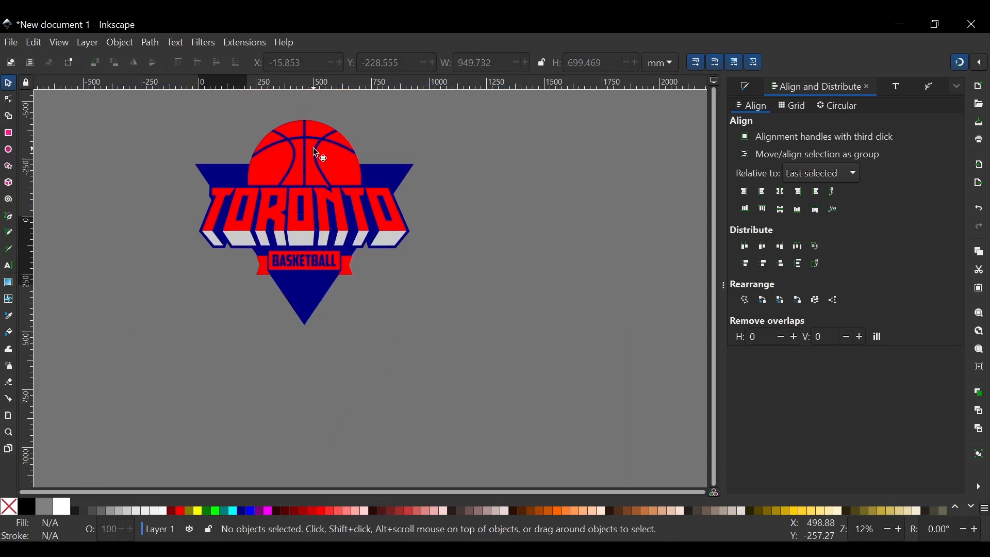
{"action": "scroll", "coordinate": [313, 150], "scroll_direction": "left", "scroll_amount": 2}
{"action": "scroll", "coordinate": [343, 177], "scroll_direction": "up", "scroll_amount": 1}
{"action": "scroll", "coordinate": [370, 196], "scroll_direction": "right", "scroll_amount": 1}
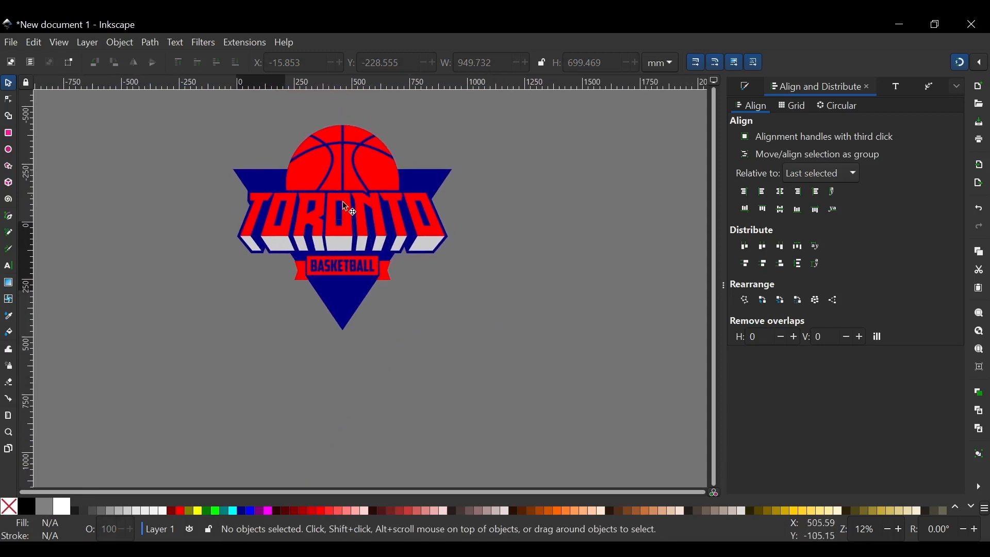
{"action": "scroll", "coordinate": [346, 229], "scroll_direction": "up", "scroll_amount": 2}
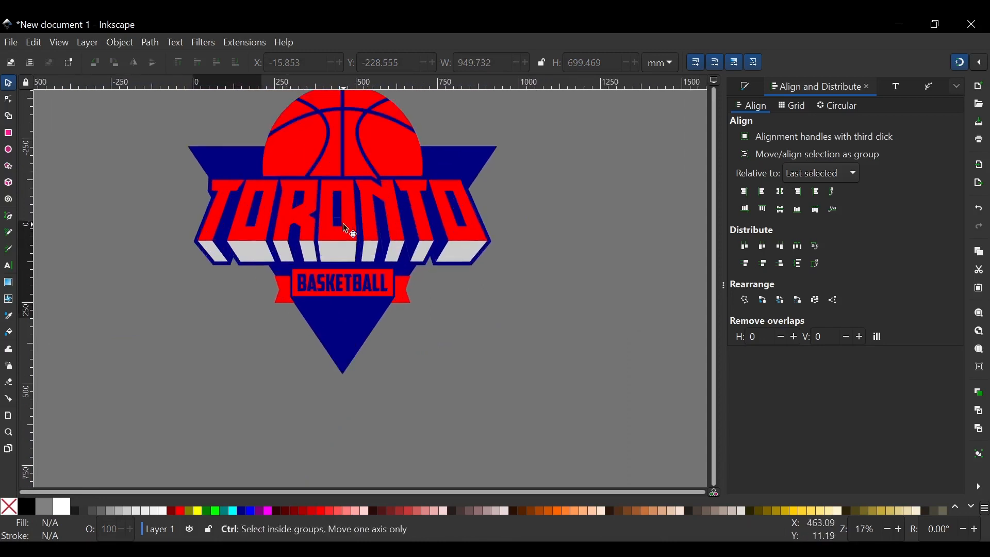
{"action": "scroll", "coordinate": [347, 227], "scroll_direction": "up", "scroll_amount": 2}
{"action": "scroll", "coordinate": [348, 227], "scroll_direction": "down", "scroll_amount": 1}
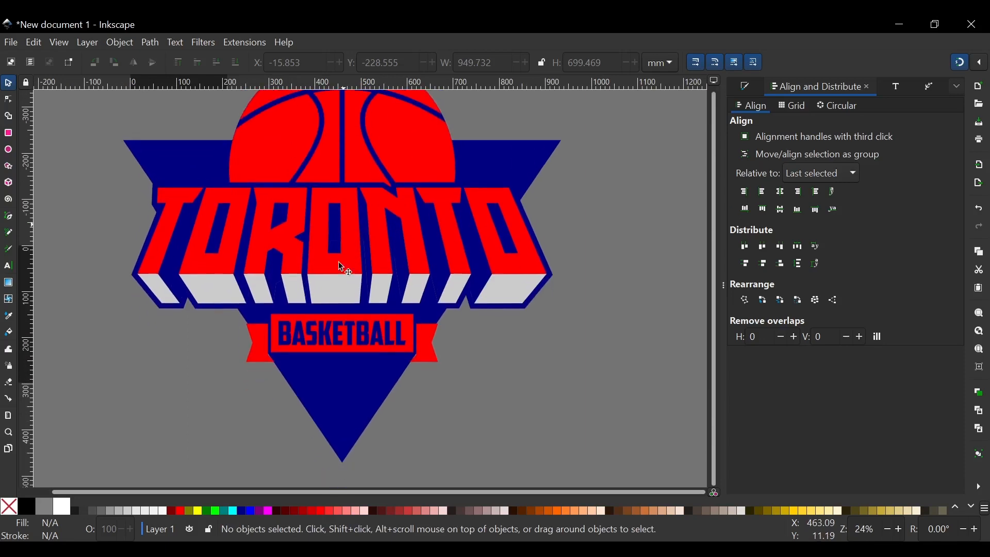
{"action": "scroll", "coordinate": [336, 305], "scroll_direction": "down", "scroll_amount": 4}
{"action": "scroll", "coordinate": [323, 277], "scroll_direction": "up", "scroll_amount": 3}
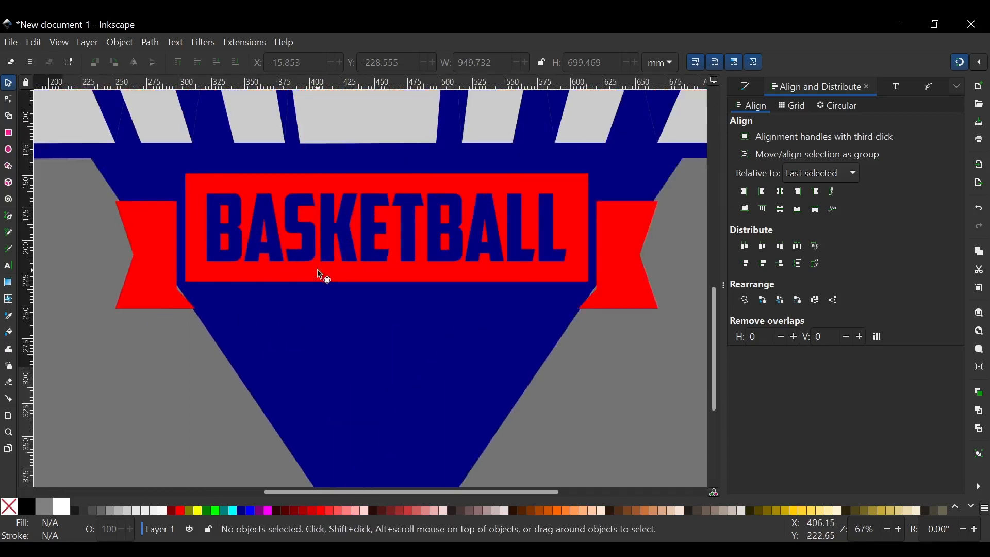
Scale the BASKETBALL banner down uniformly around its centre to about 411.5 mm wide, then clear the selection.
{"action": "scroll", "coordinate": [322, 276], "scroll_direction": "right", "scroll_amount": 1}
{"action": "left_click", "coordinate": [561, 230]}
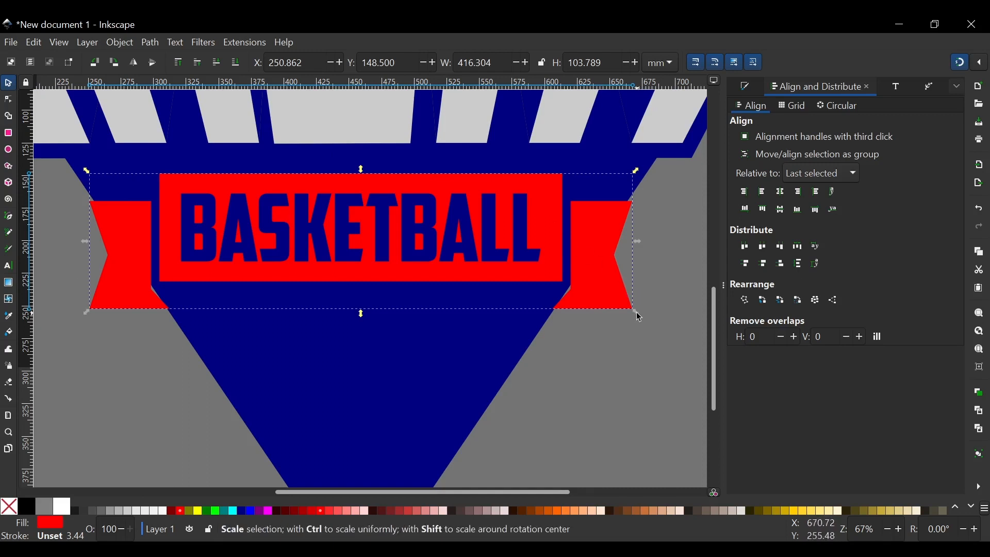
{"action": "left_click_drag", "start_coordinate": [639, 318], "coordinate": [637, 315]}
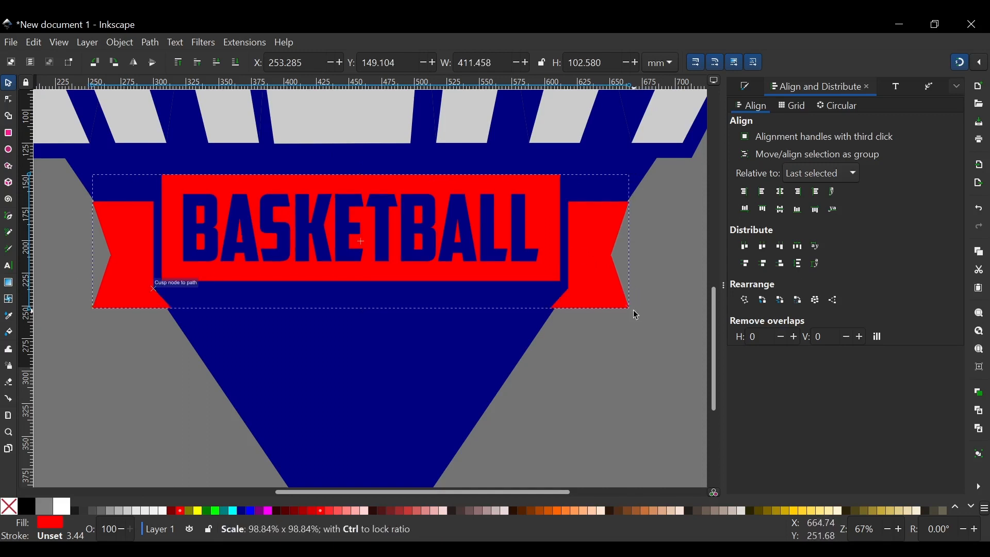
{"action": "left_click", "coordinate": [583, 365]}
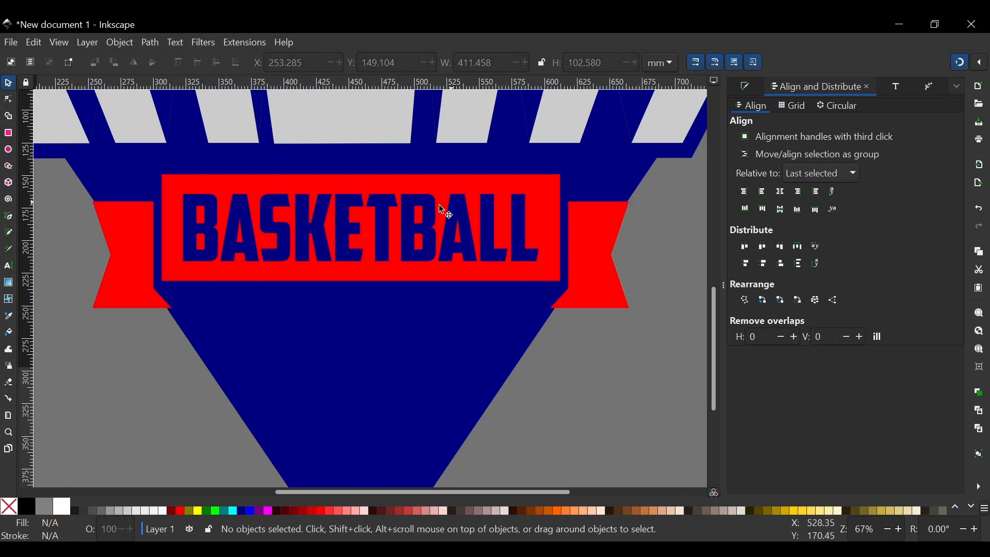
Duplicate the whole logo, ungroup the copy and union all its parts into a single silhouette path.
{"action": "scroll", "coordinate": [397, 233], "scroll_direction": "down", "scroll_amount": 2}
{"action": "scroll", "coordinate": [397, 232], "scroll_direction": "down", "scroll_amount": 1}
{"action": "scroll", "coordinate": [398, 235], "scroll_direction": "up", "scroll_amount": 5}
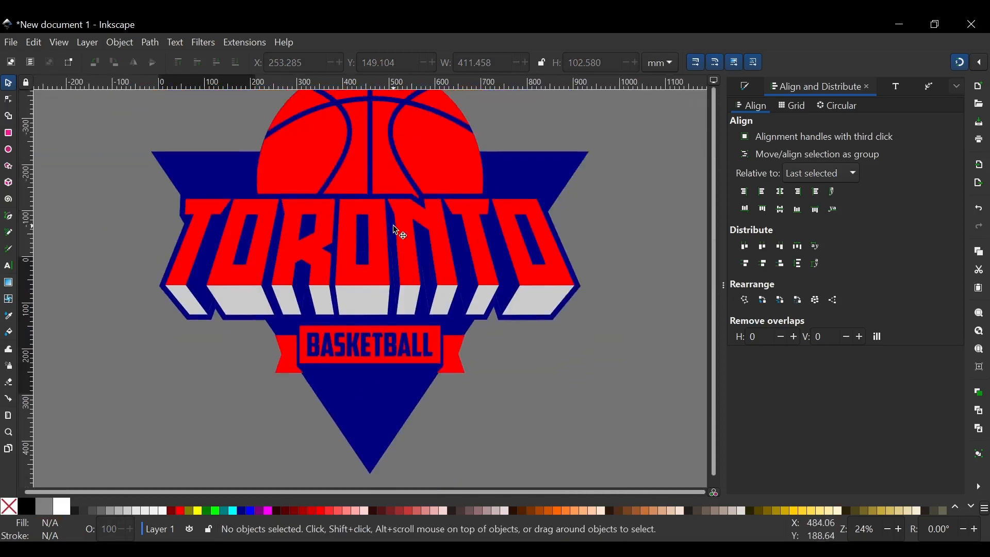
{"action": "scroll", "coordinate": [341, 229], "scroll_direction": "down", "scroll_amount": 1}
{"action": "scroll", "coordinate": [341, 227], "scroll_direction": "up", "scroll_amount": 1}
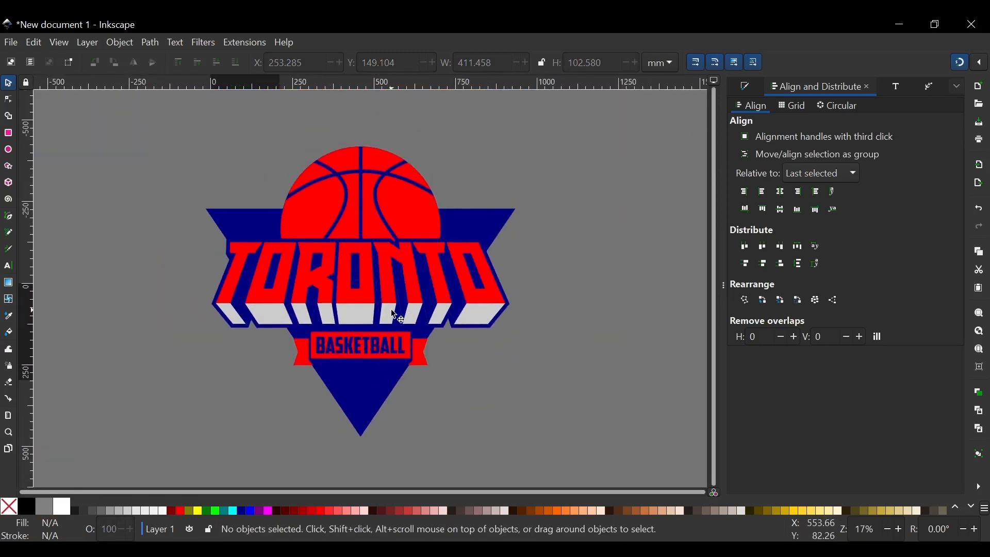
{"action": "scroll", "coordinate": [357, 323], "scroll_direction": "down", "scroll_amount": 2}
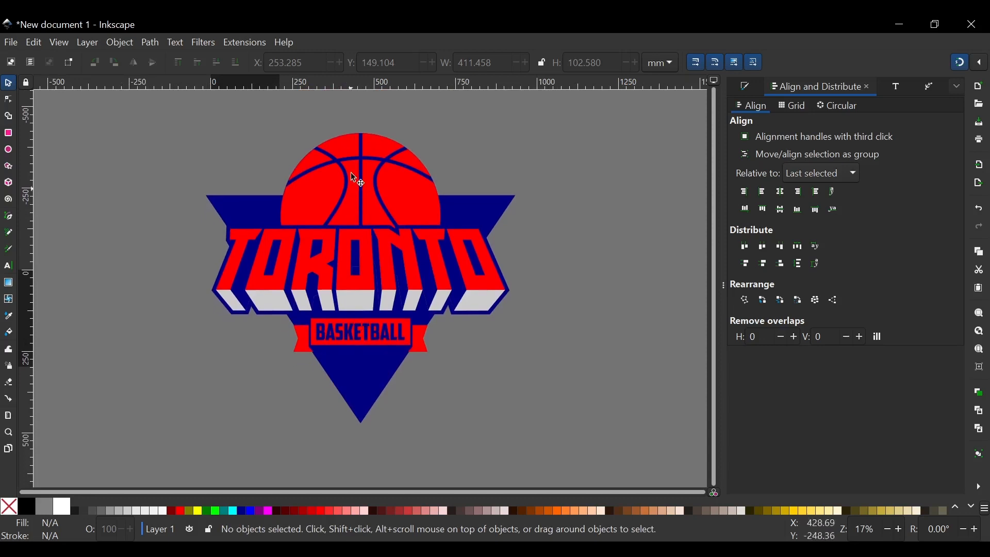
{"action": "left_click_drag", "start_coordinate": [103, 118], "coordinate": [609, 436]}
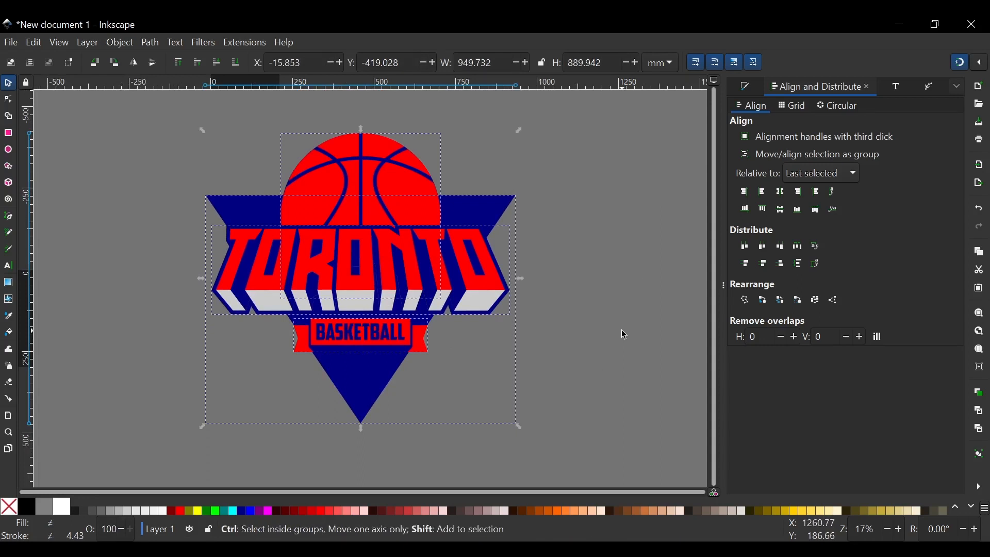
{"action": "key", "text": "ctrl+shift+g"}
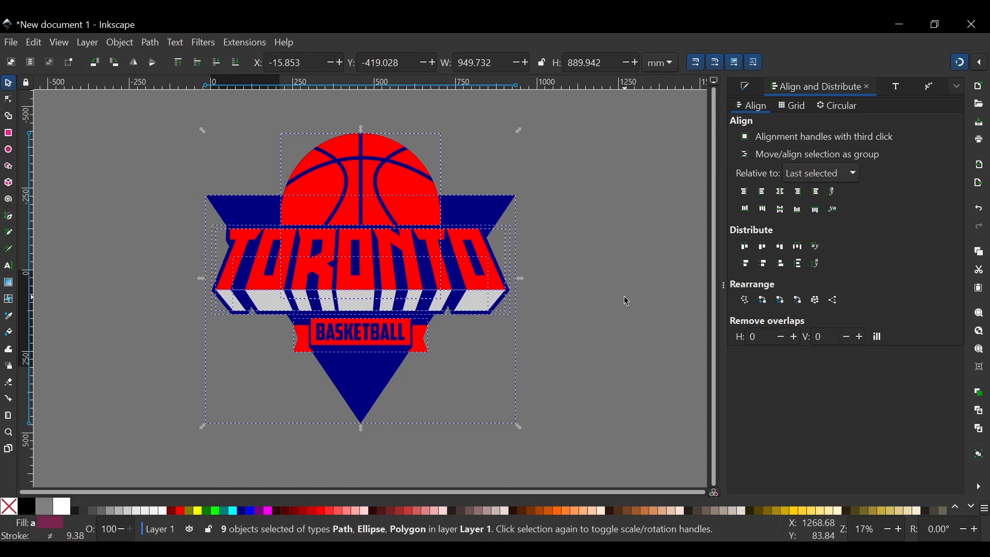
{"action": "left_click", "coordinate": [150, 43]}
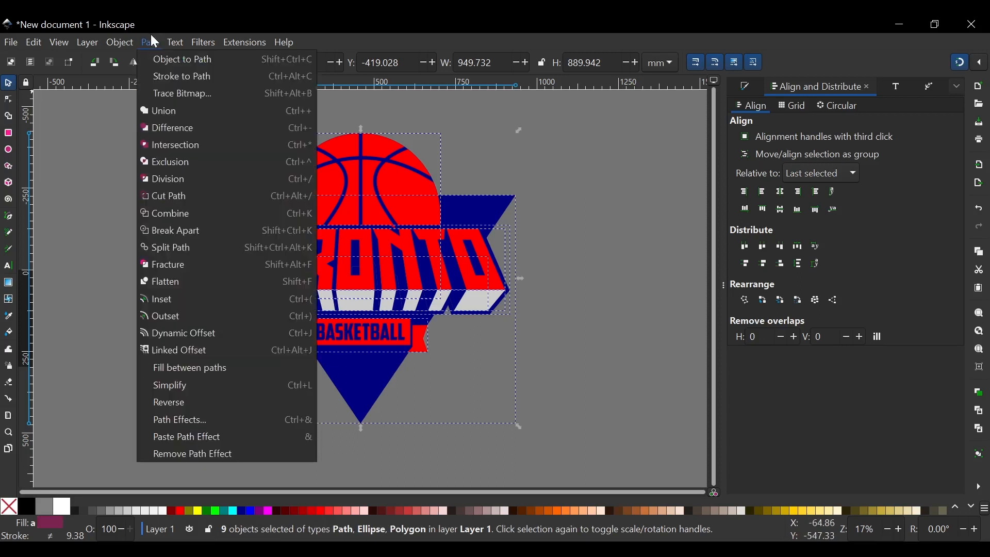
{"action": "left_click", "coordinate": [162, 110]}
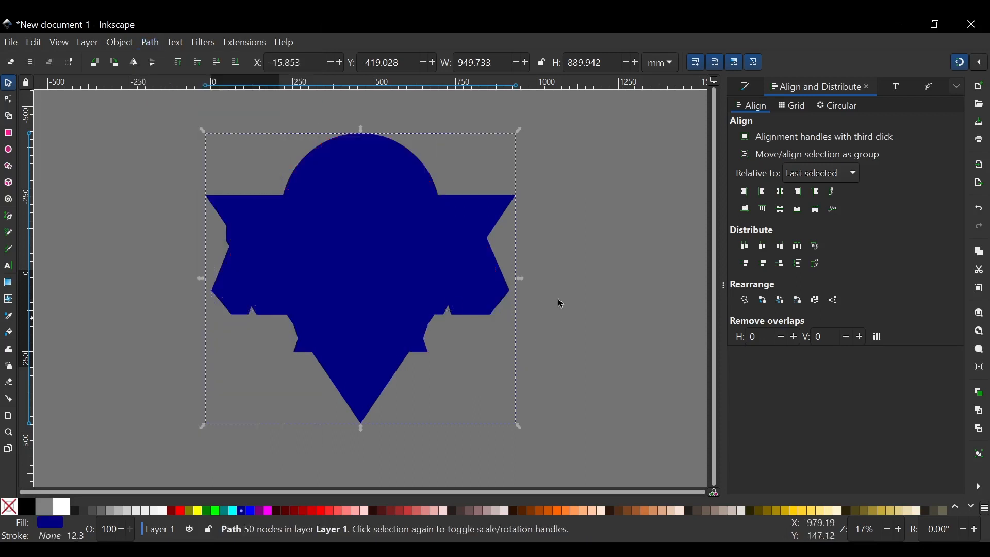
Send the silhouette behind all the logo artwork and fill it with white.
{"action": "left_click", "coordinate": [236, 61]}
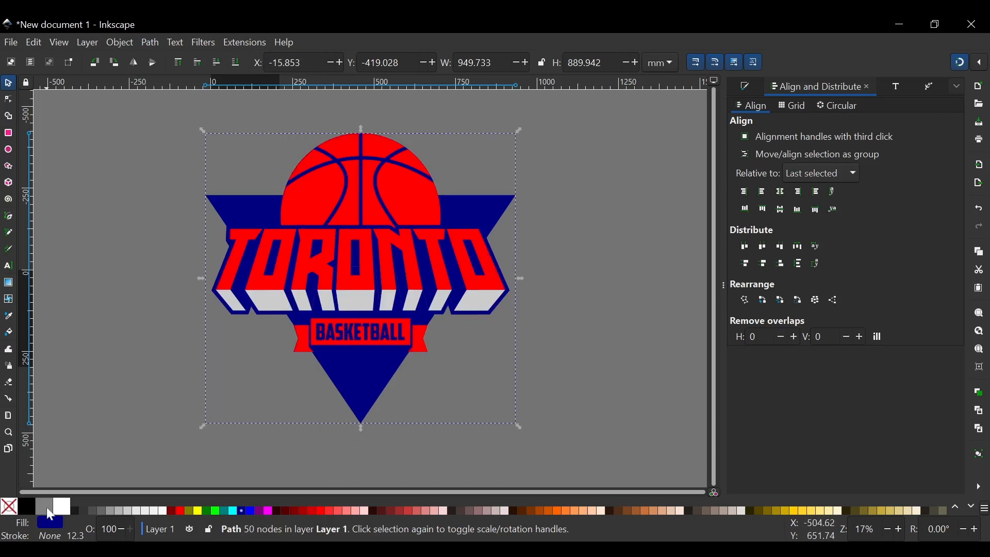
{"action": "left_click", "coordinate": [68, 513]}
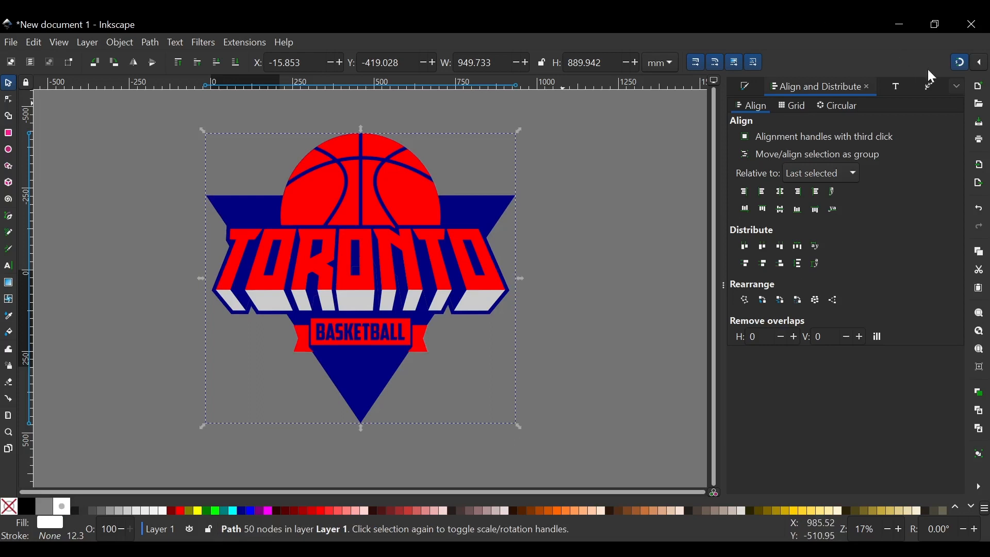
Apply an Offset path effect of 13.8 mm to the silhouette to outline the logo, then deselect it.
{"action": "left_click", "coordinate": [932, 86]}
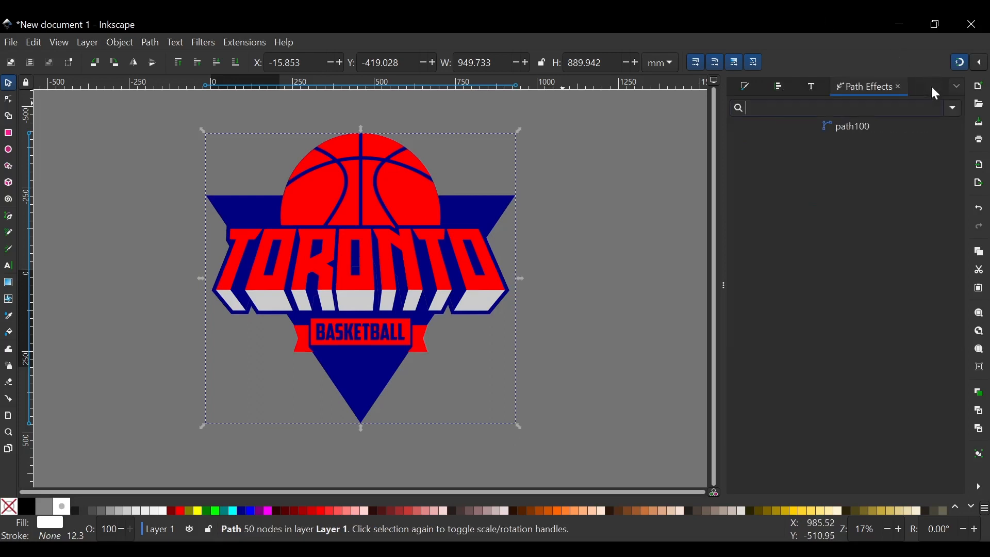
{"action": "left_click", "coordinate": [955, 107]}
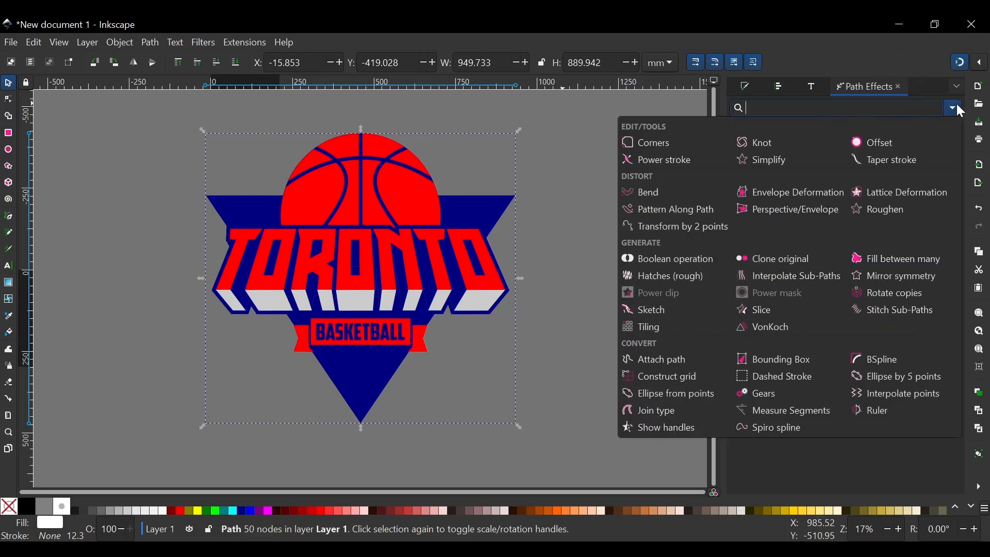
{"action": "left_click", "coordinate": [889, 151]}
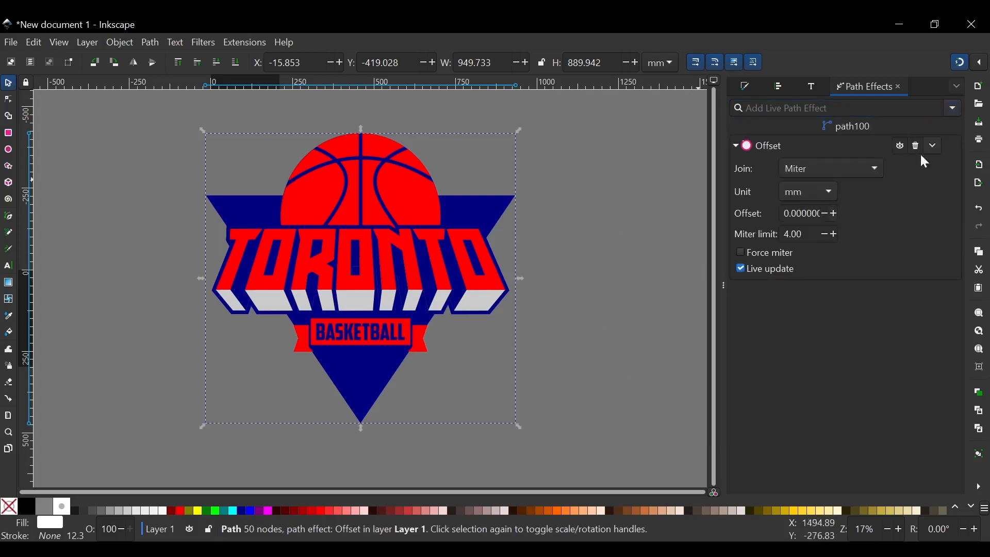
{"action": "left_click", "coordinate": [832, 210]}
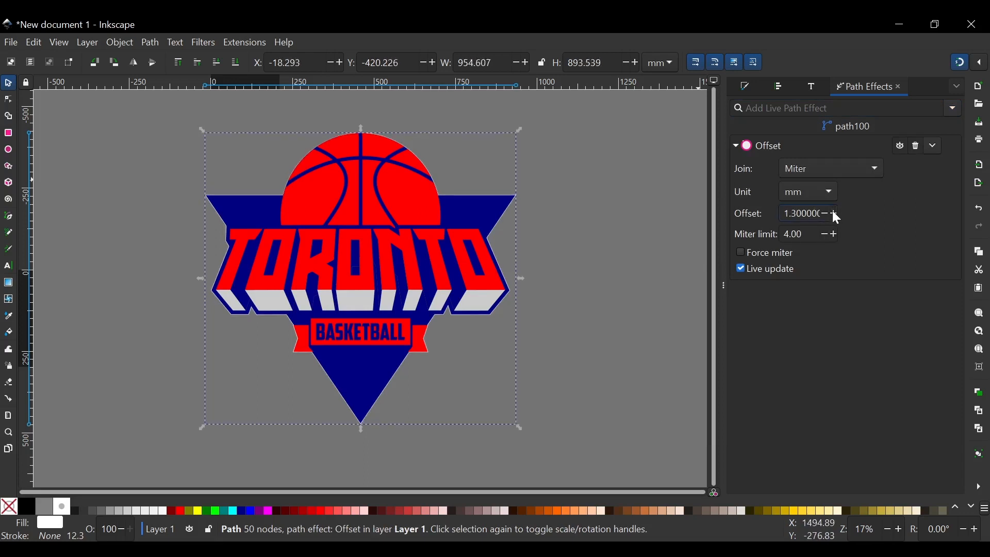
{"action": "left_click_drag", "start_coordinate": [832, 210], "coordinate": [836, 219]}
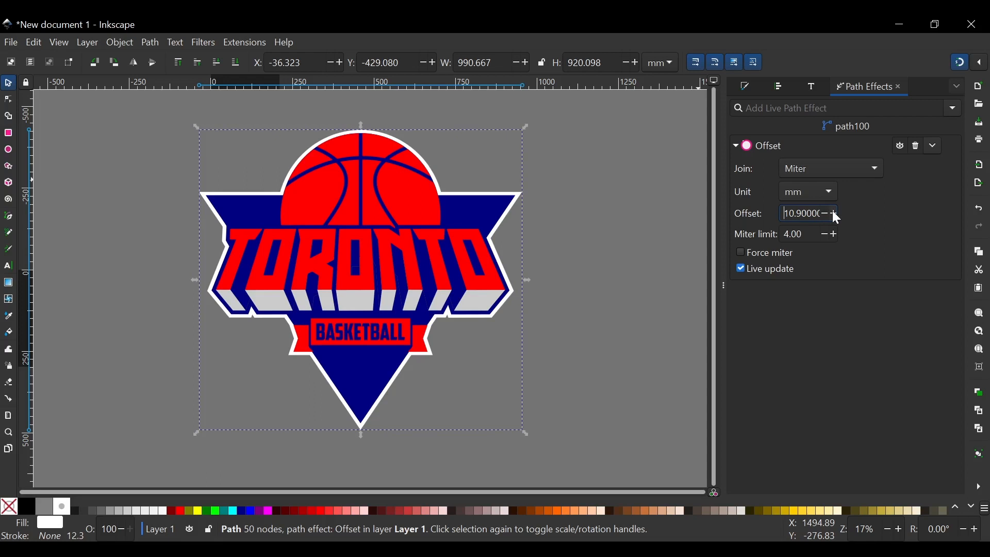
{"action": "left_click_drag", "start_coordinate": [833, 210], "coordinate": [835, 211]}
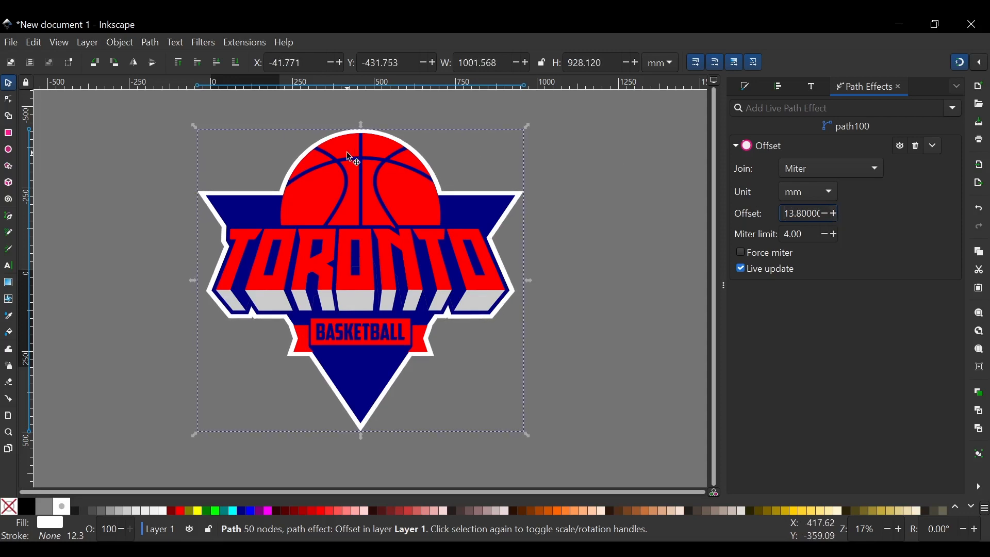
{"action": "scroll", "coordinate": [357, 175], "scroll_direction": "down", "scroll_amount": 1}
{"action": "scroll", "coordinate": [357, 175], "scroll_direction": "up", "scroll_amount": 1}
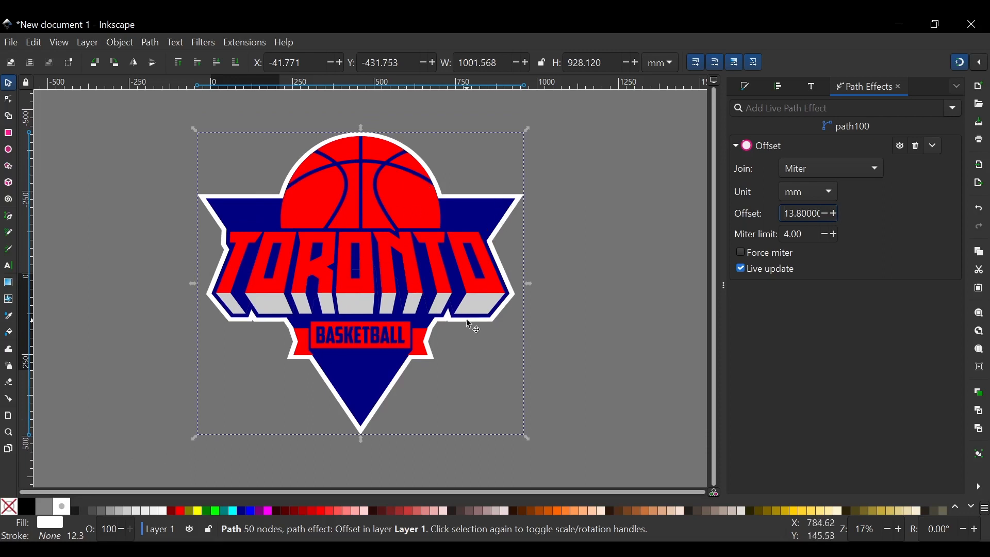
{"action": "left_click", "coordinate": [594, 222]}
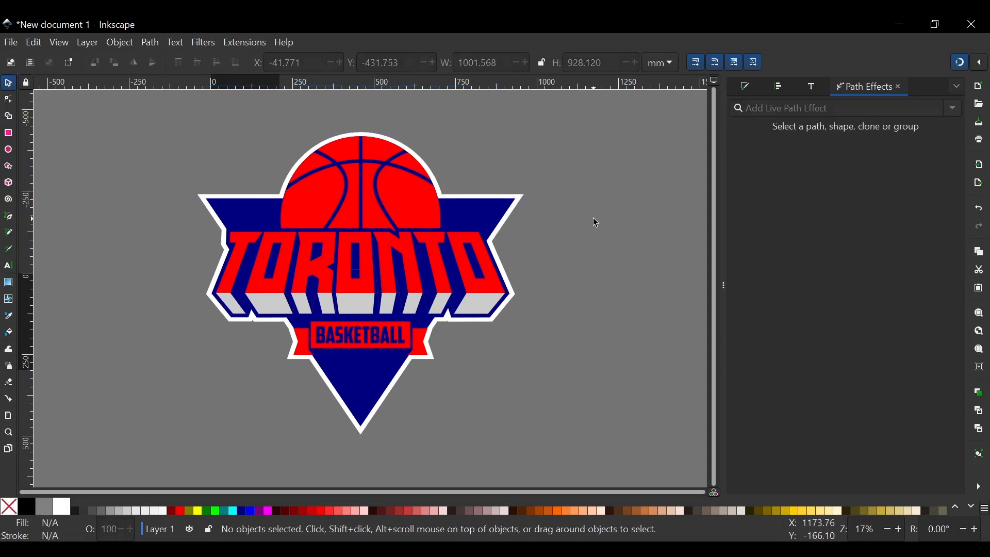
Recolour the logo's outline shape with the light grey #cccccc sampled from the TORONTO lettering's extrusion, then clear the selection.
{"action": "left_click", "coordinate": [525, 200]}
{"action": "key", "text": "d"}
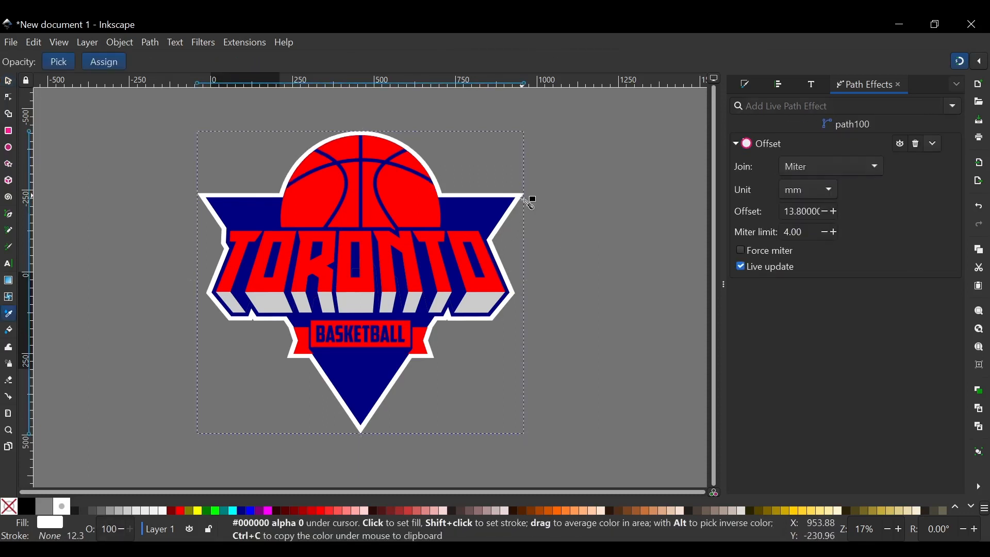
{"action": "left_click", "coordinate": [482, 310]}
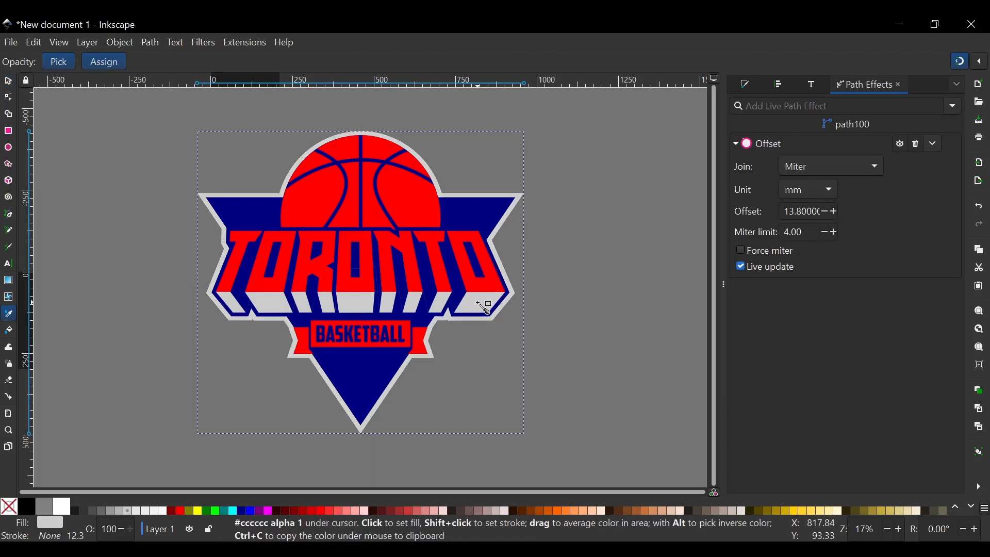
{"action": "left_click", "coordinate": [7, 82]}
{"action": "key", "text": "Escape"}
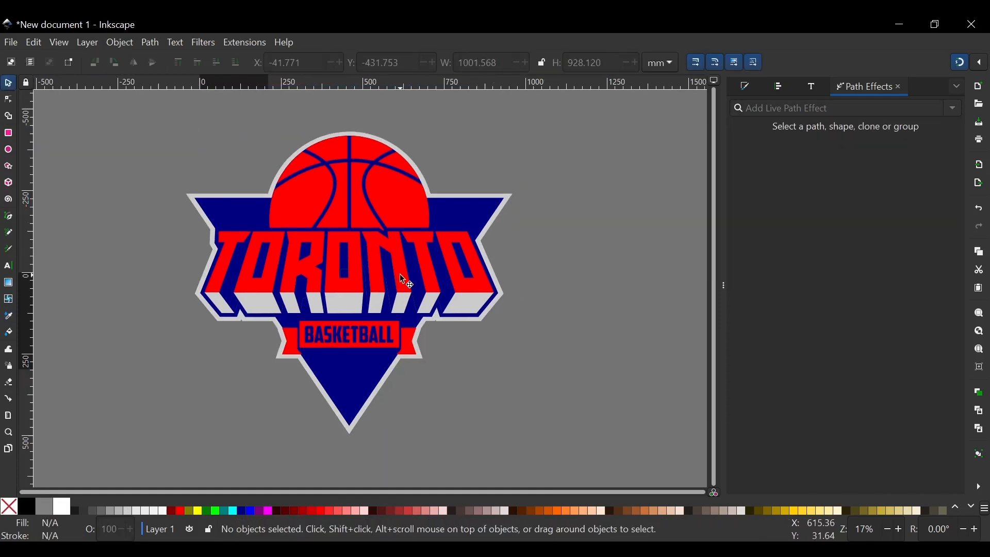
{"action": "scroll", "coordinate": [404, 279], "scroll_direction": "left", "scroll_amount": 2}
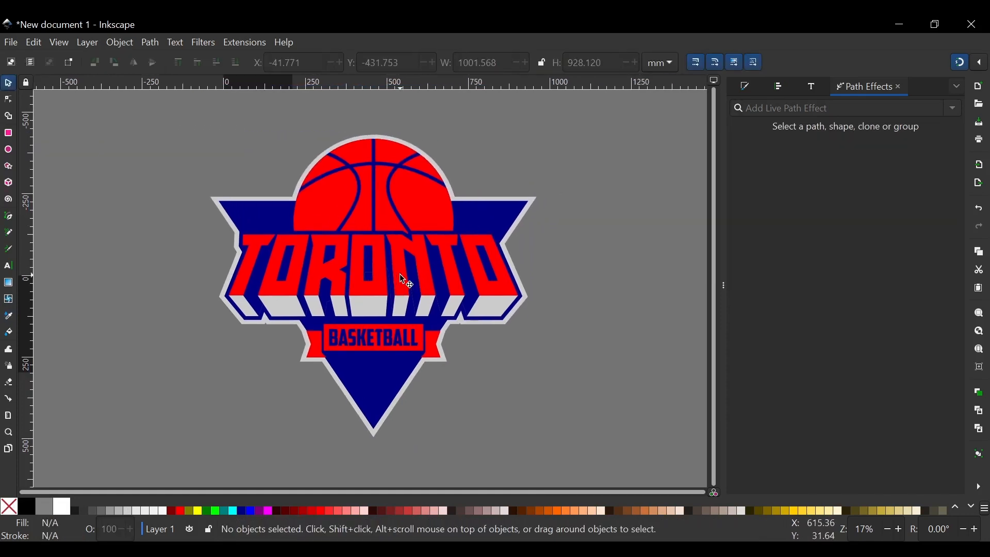
{"action": "scroll", "coordinate": [380, 230], "scroll_direction": "down", "scroll_amount": 1}
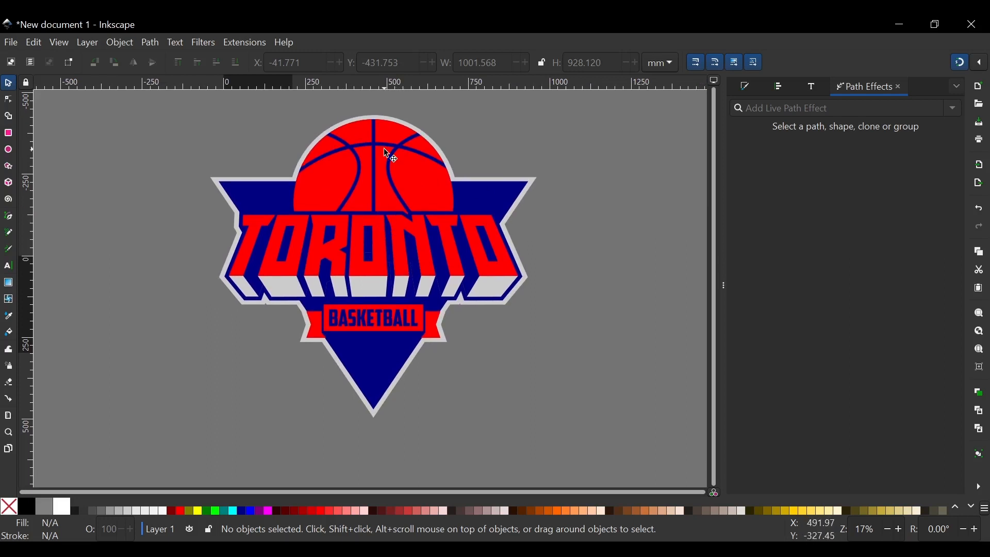
{"action": "scroll", "coordinate": [384, 148], "scroll_direction": "up", "scroll_amount": 1}
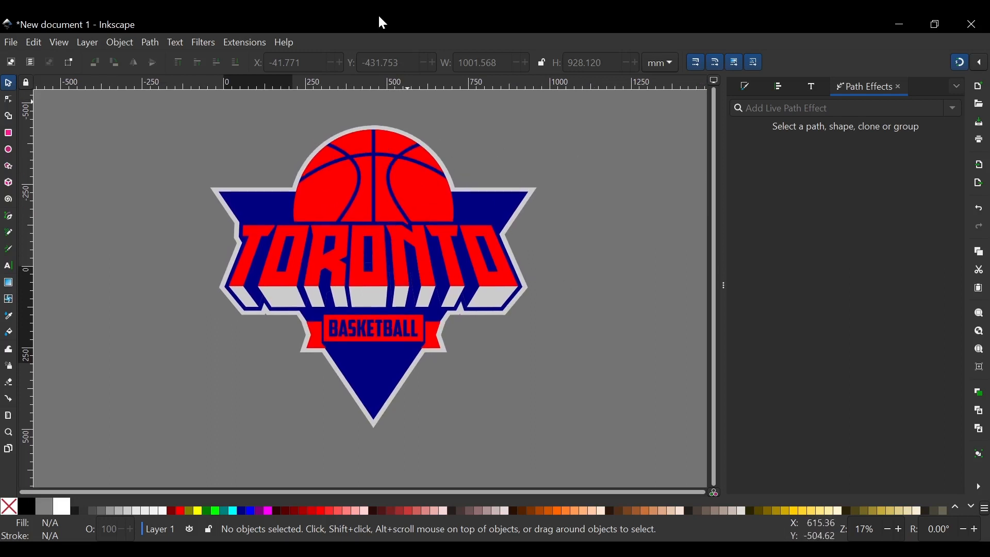